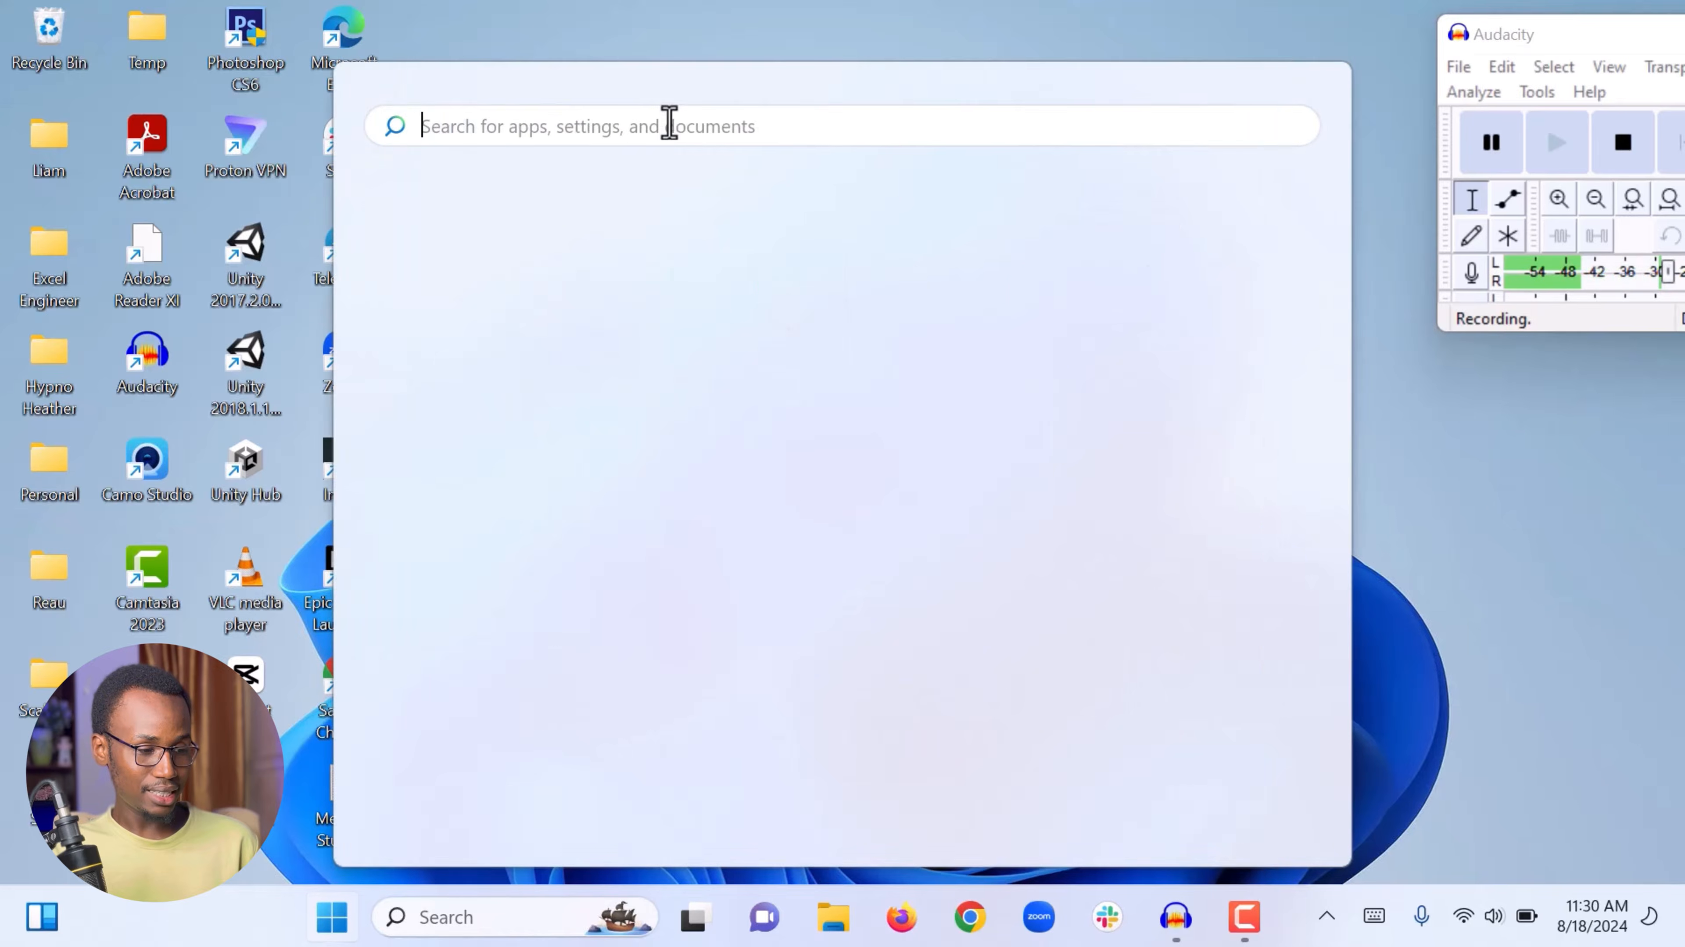
# Step: Launch Excel from the Start search and create a blank workbook
pyautogui.write('excel')
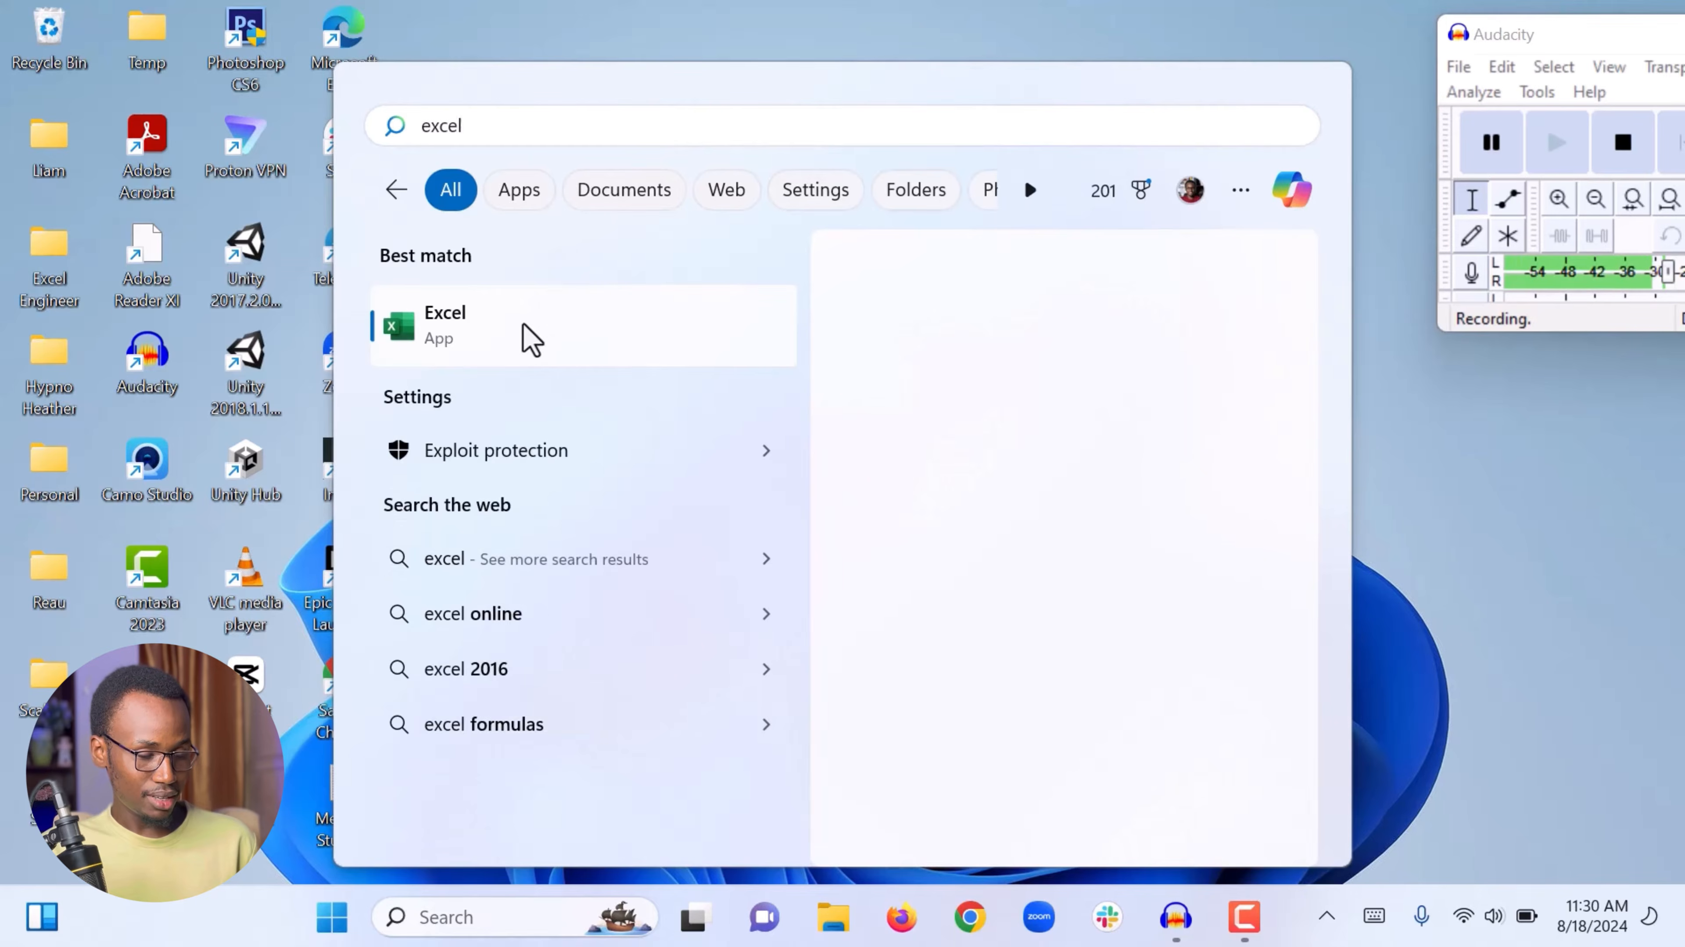
pyautogui.click(477, 340)
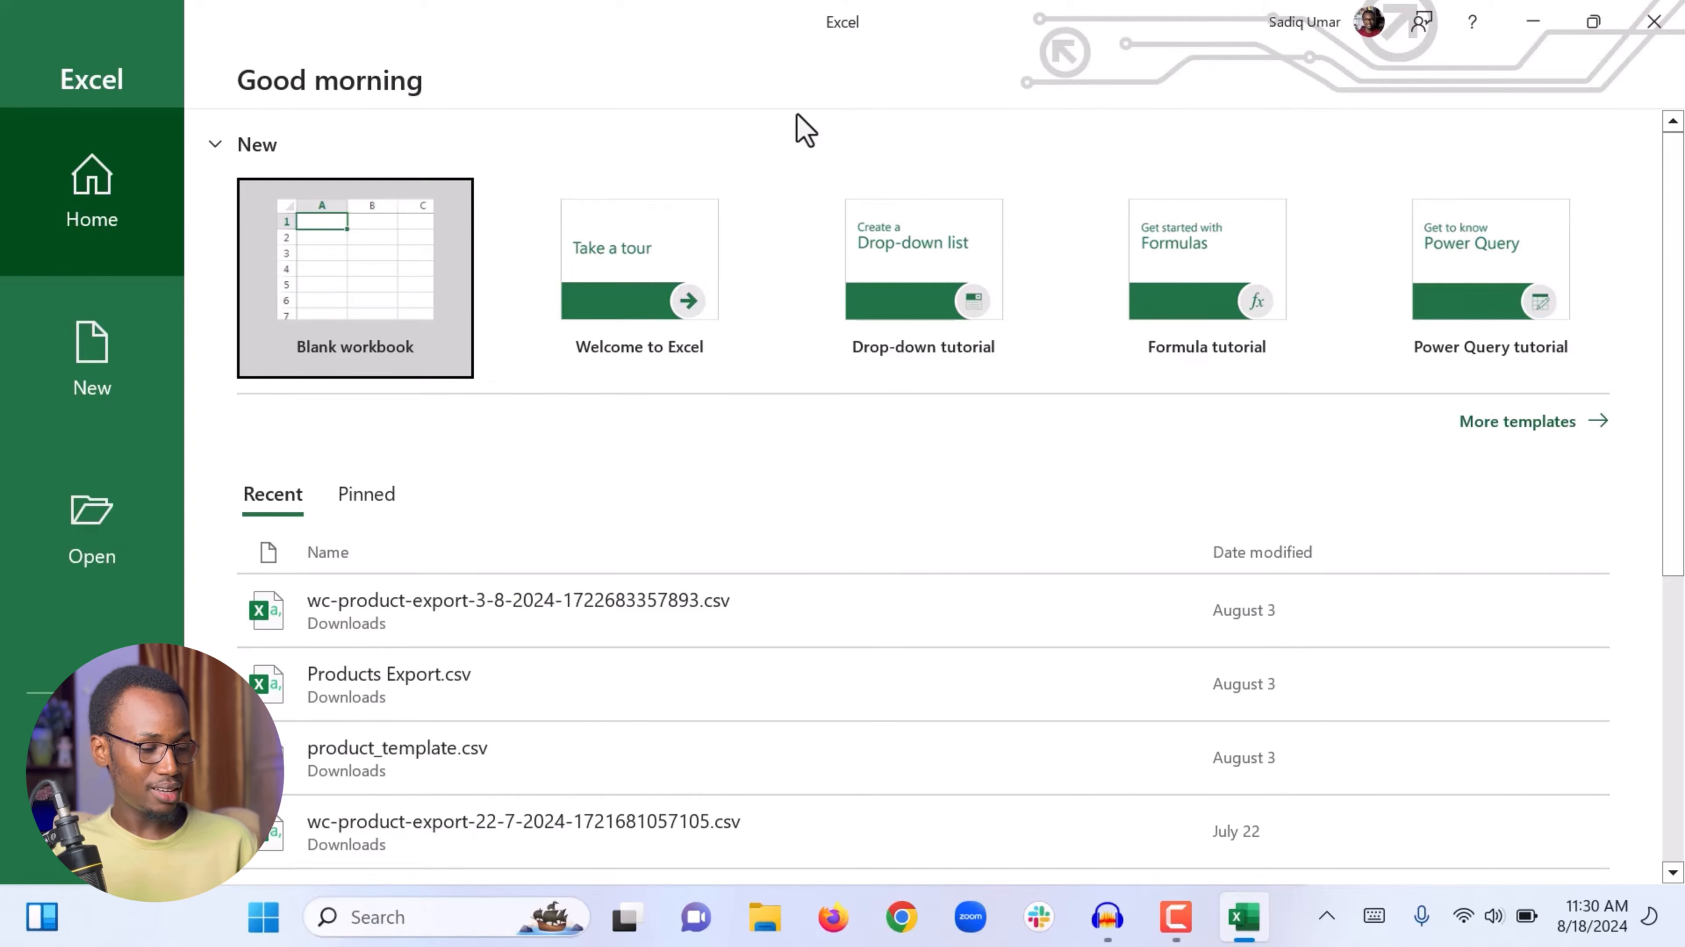
pyautogui.click(344, 259)
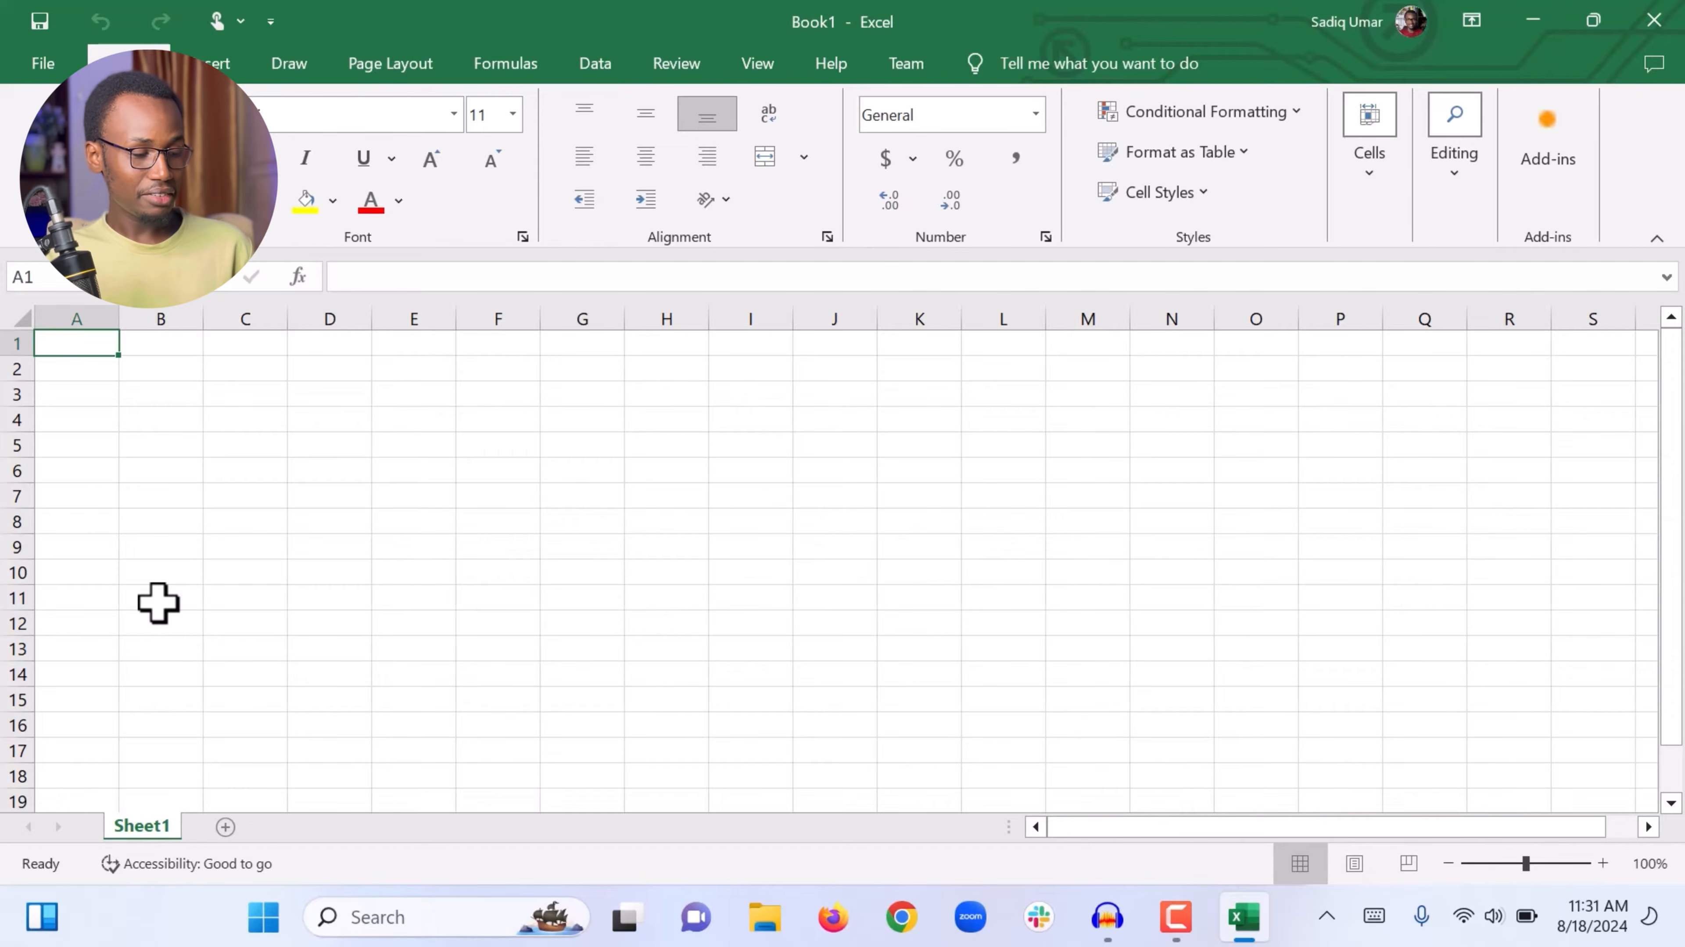
# Step: Rename Sheet1 to Virtual Assistant Tutorial
pyautogui.rightClick(135, 824)
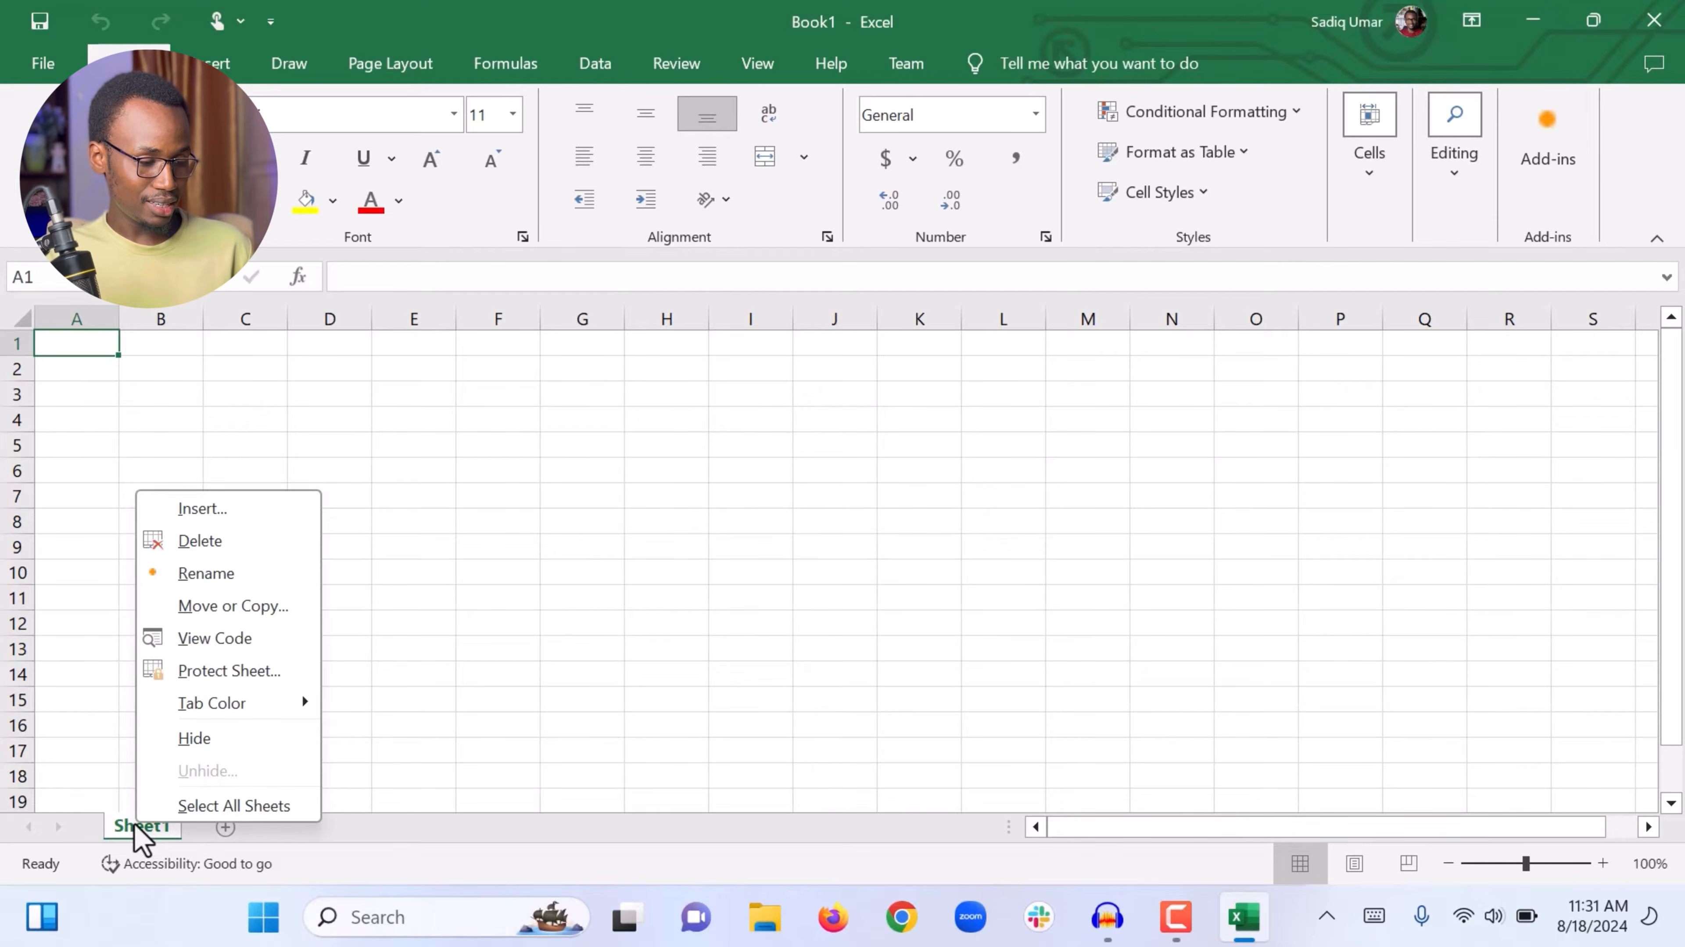
pyautogui.click(203, 571)
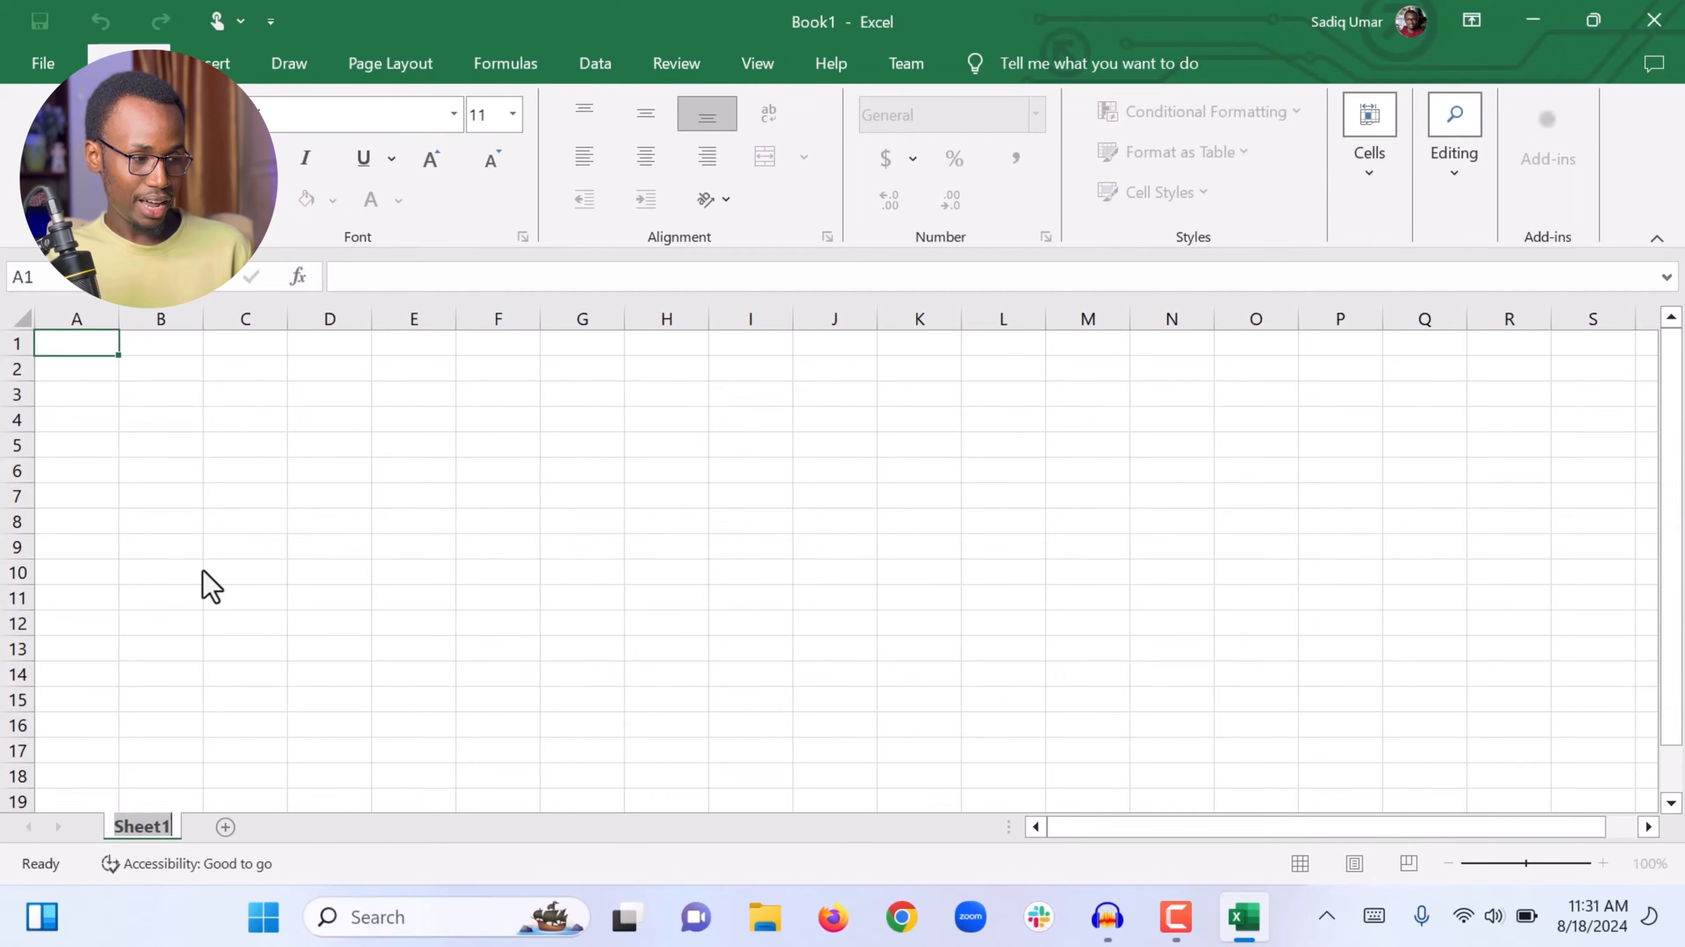
pyautogui.write('Virtual')
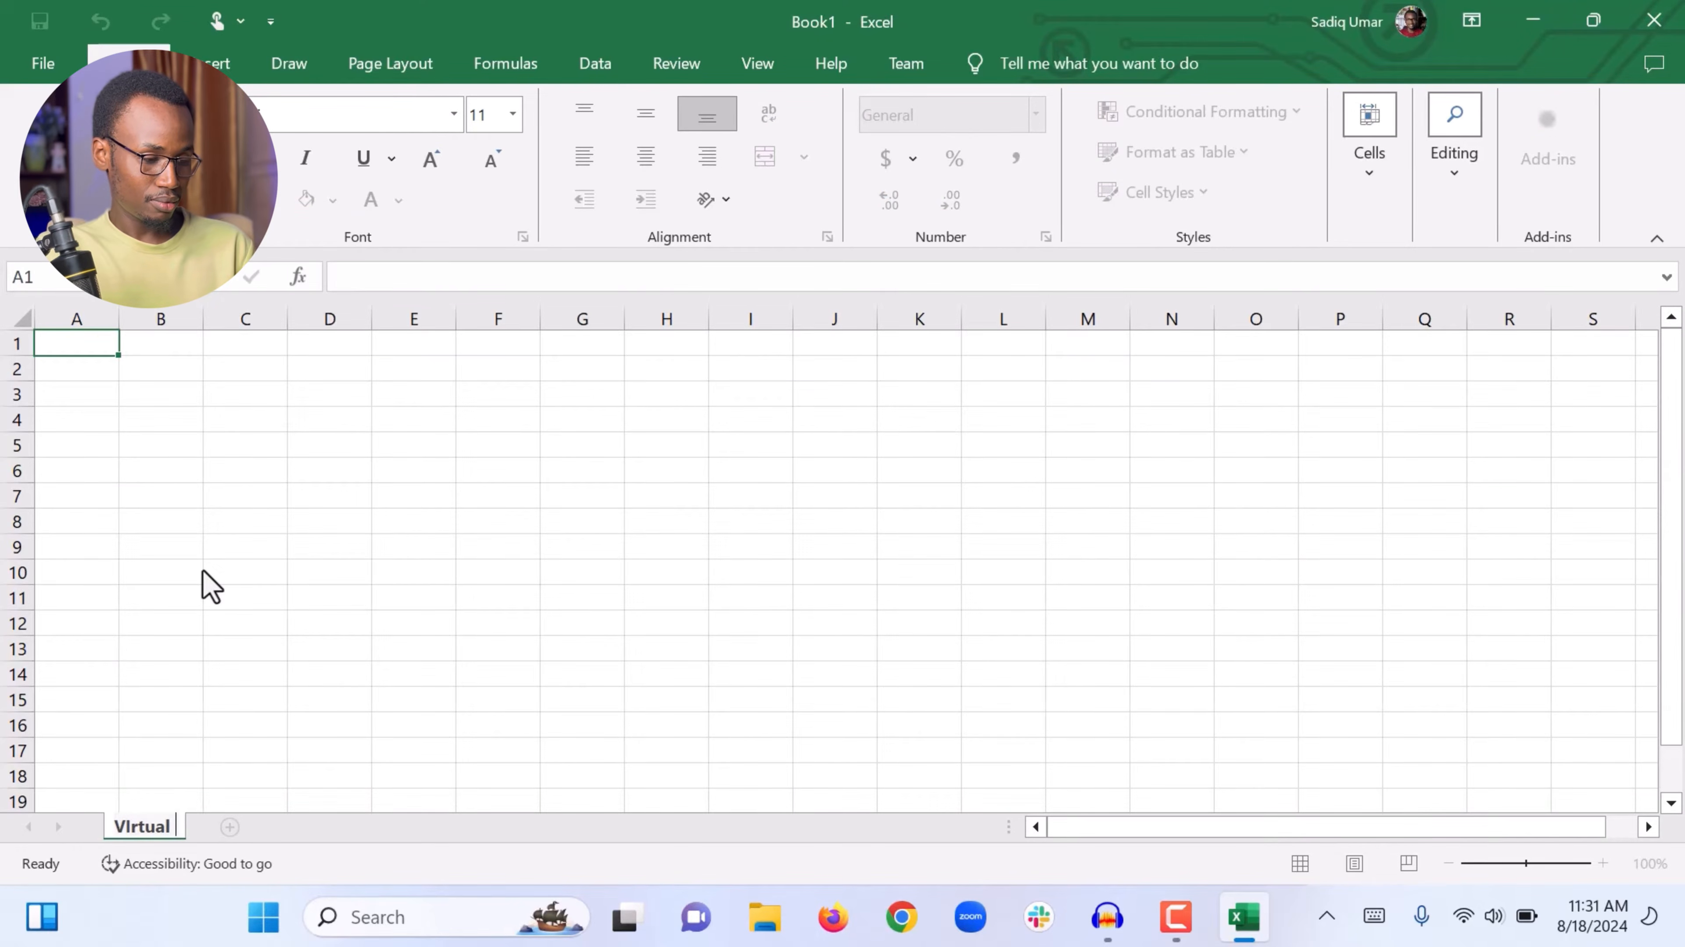
pyautogui.write(' Assista')
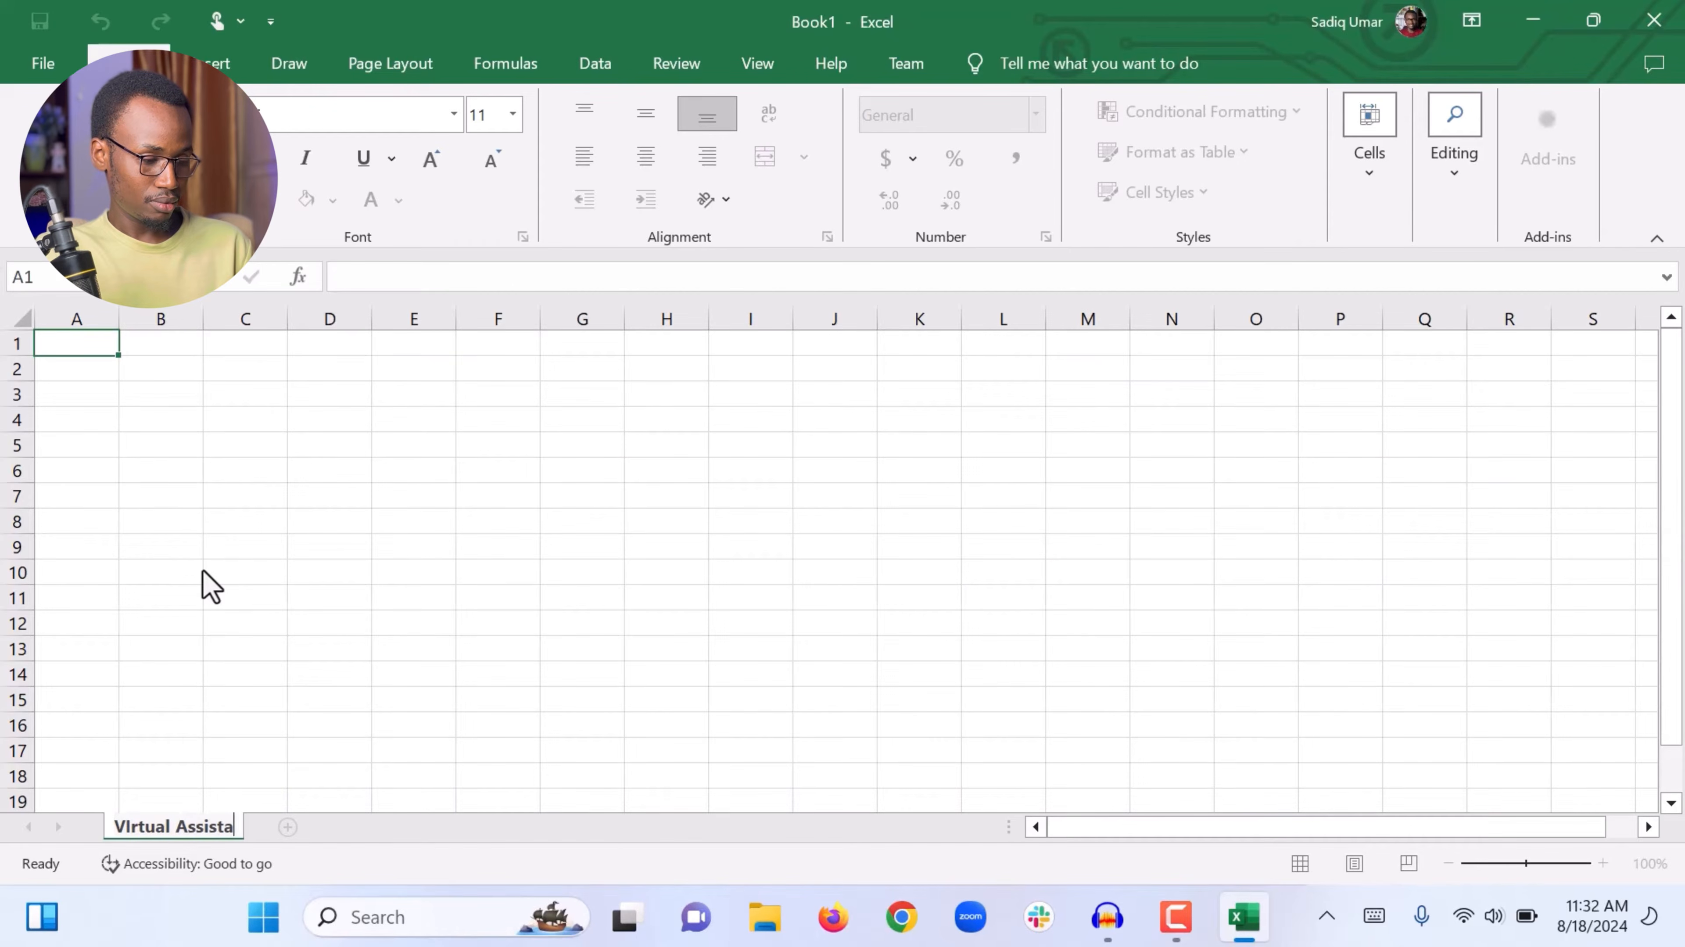
pyautogui.write('nt Tuto')
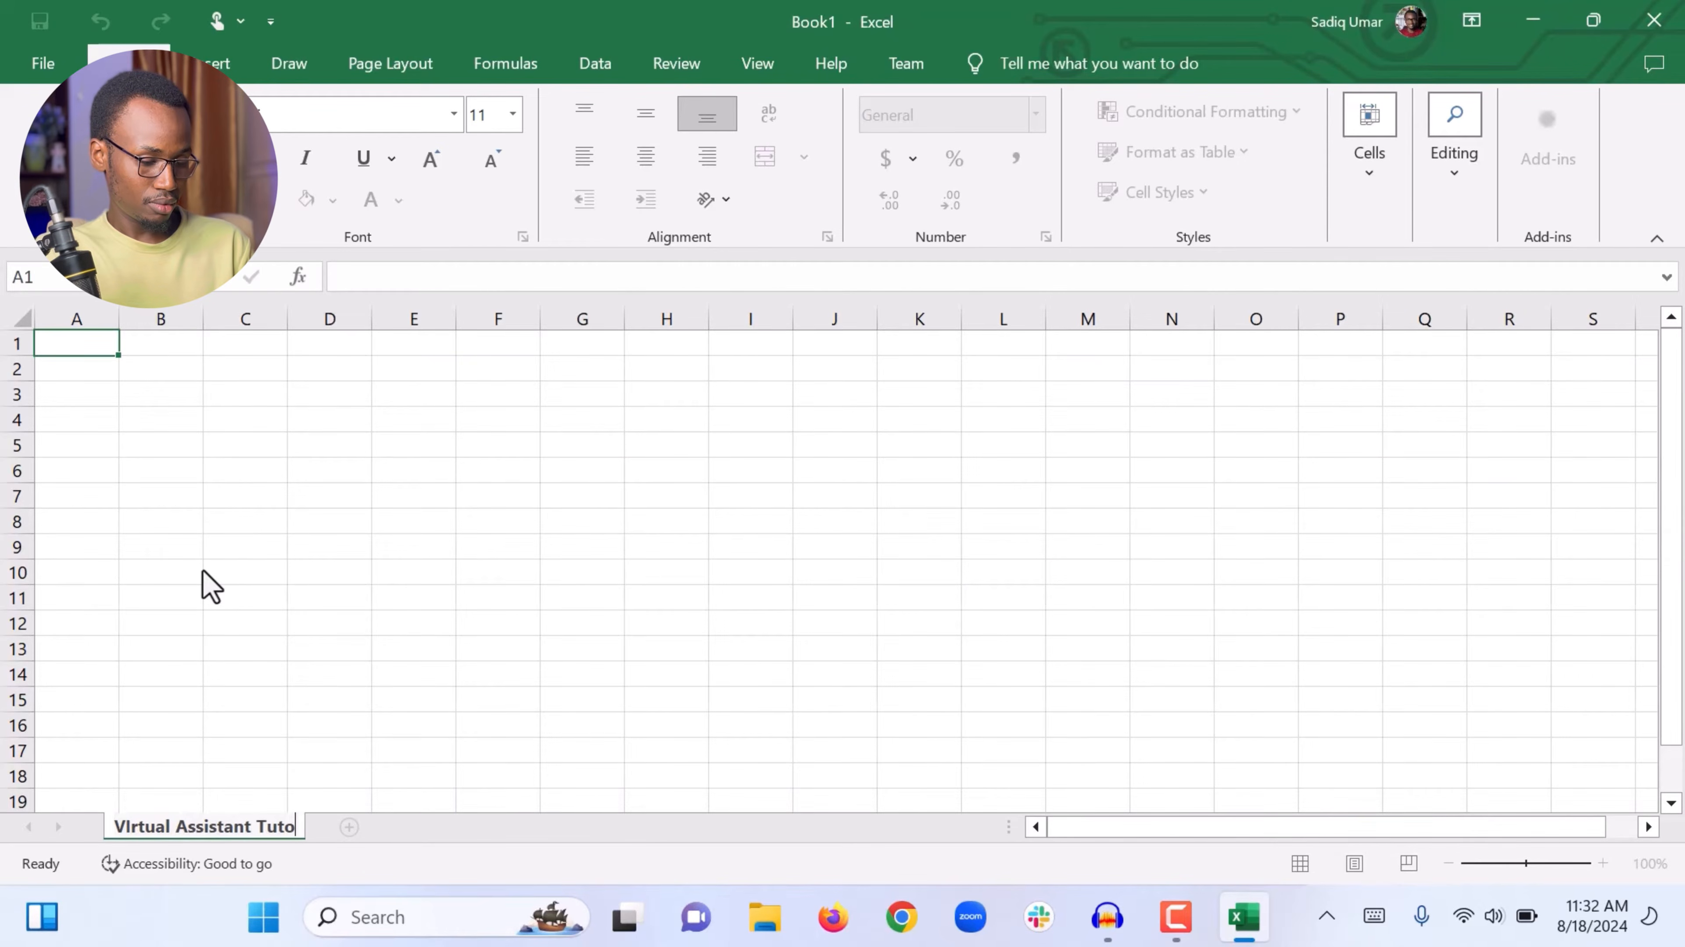
pyautogui.write('rial')
pyautogui.press('Return')
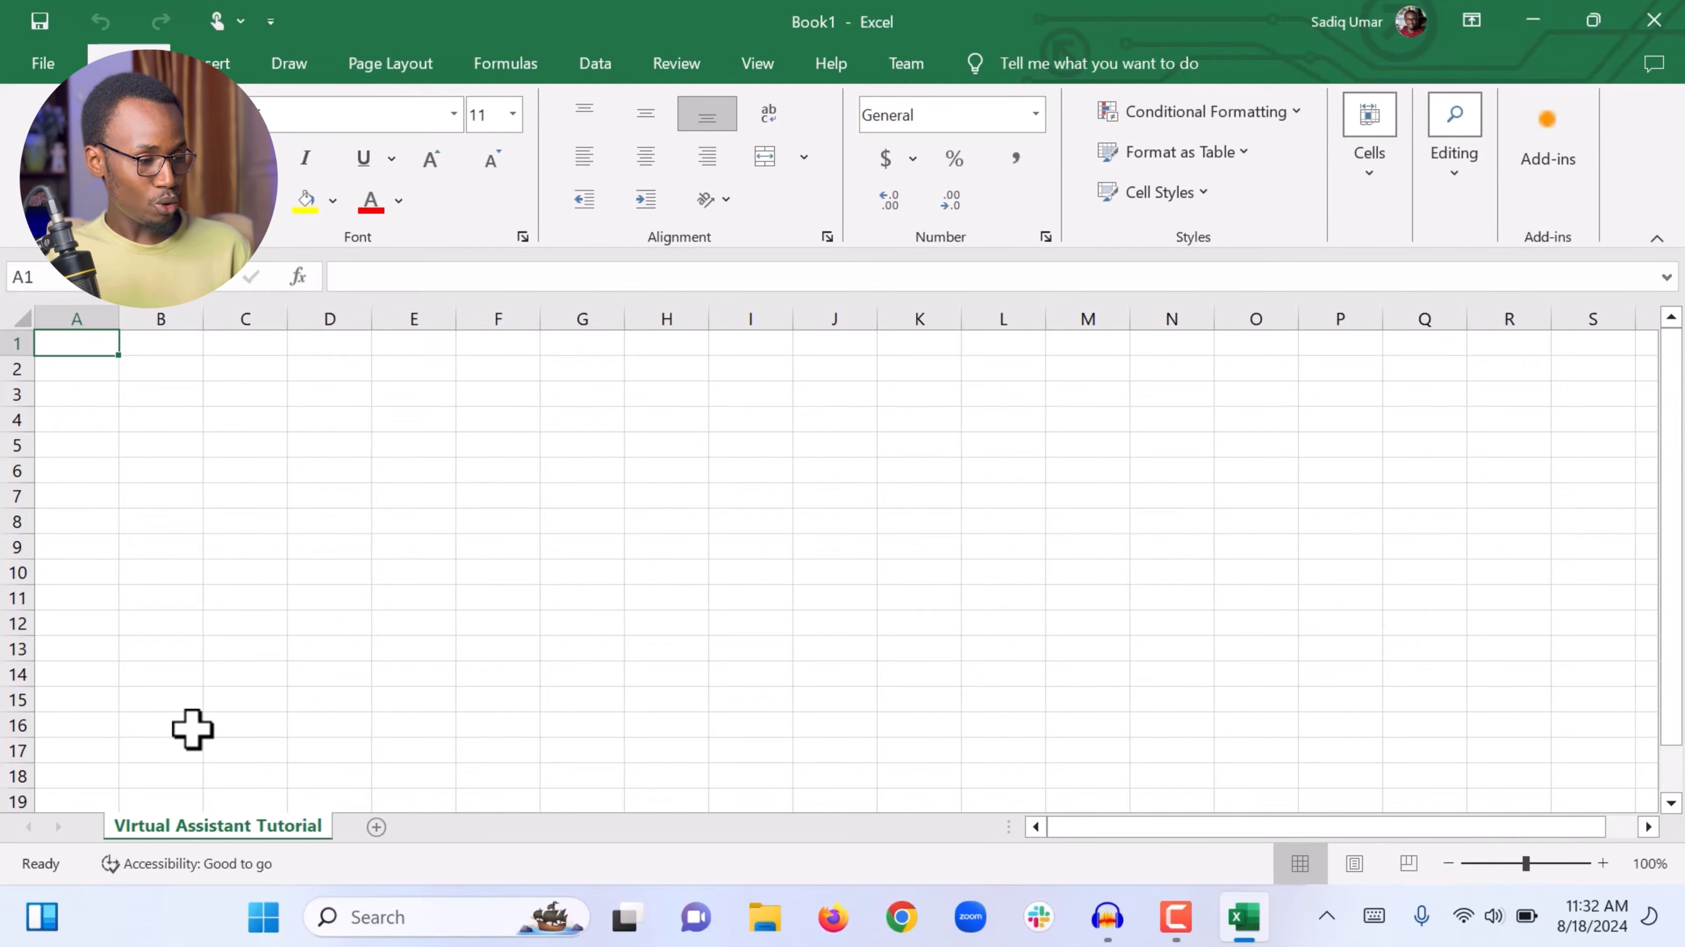
# Step: Add a new sheet and rename it 2nd VA Tutorial
pyautogui.click(376, 826)
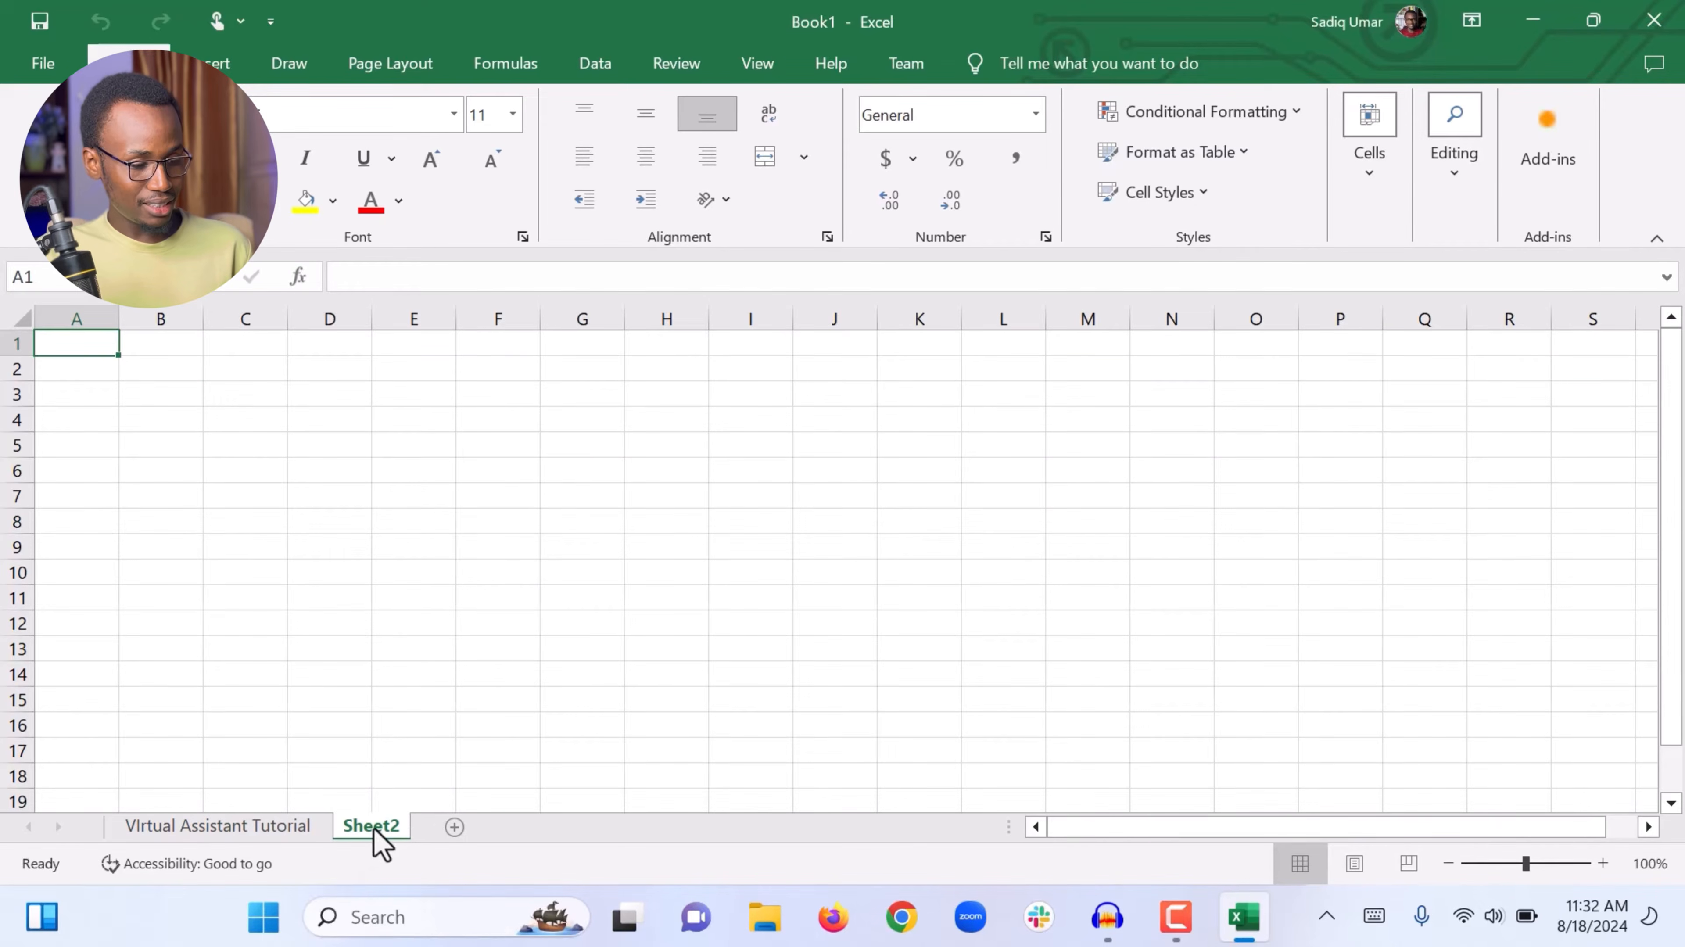
pyautogui.rightClick(368, 824)
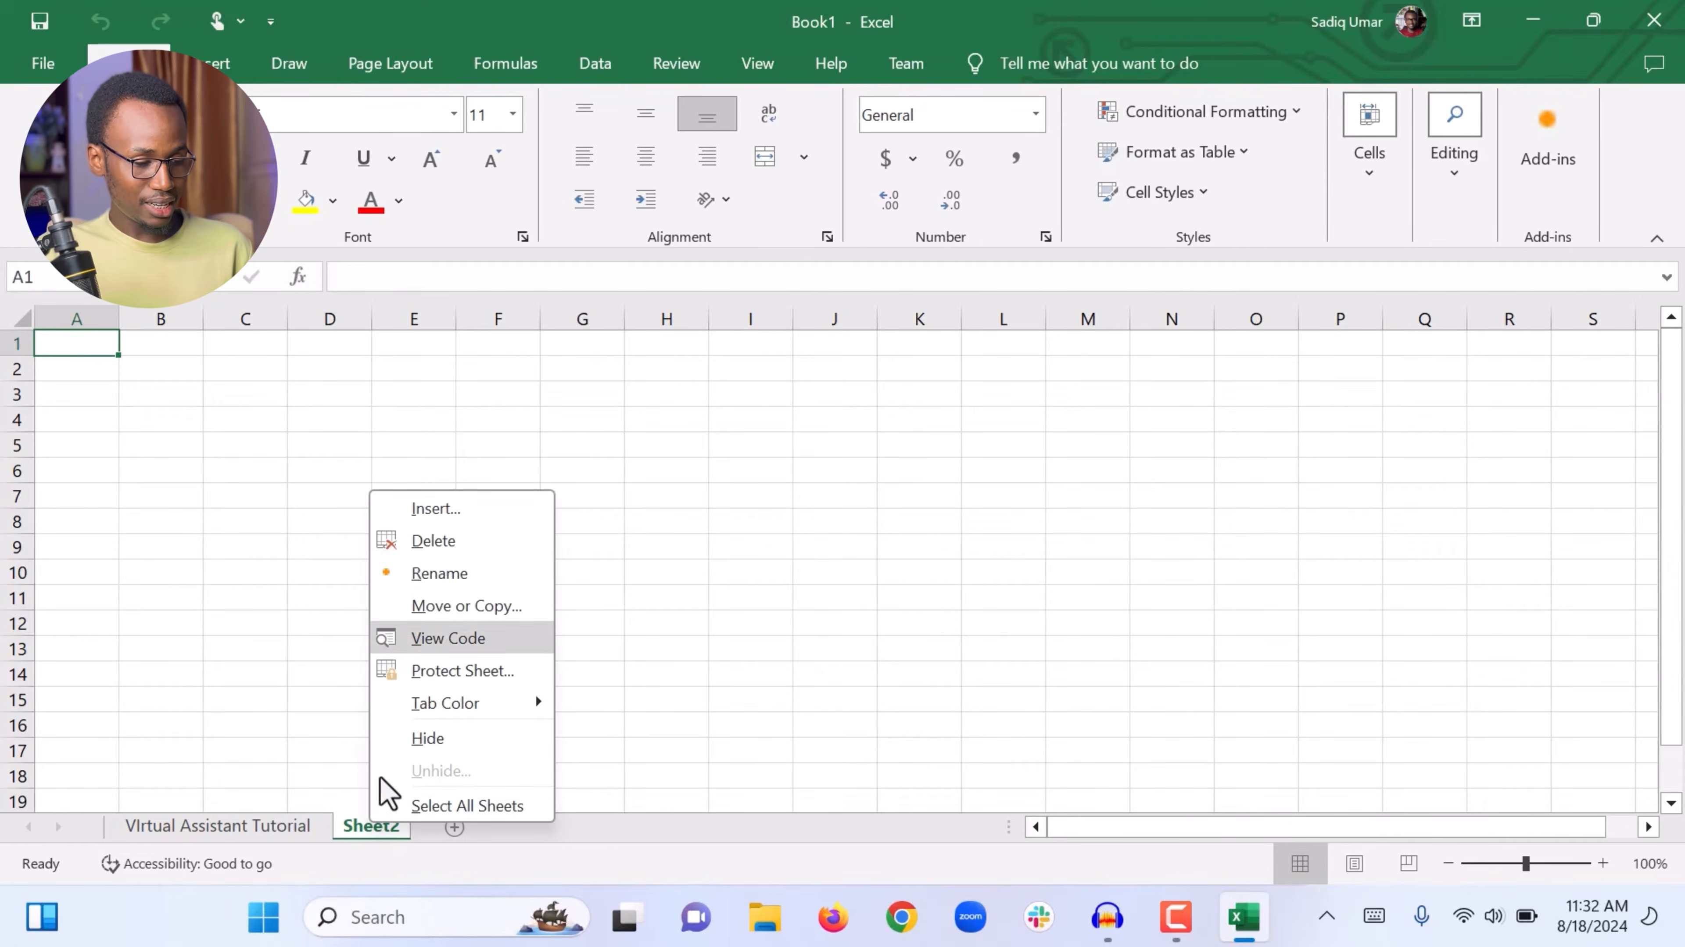
pyautogui.click(436, 579)
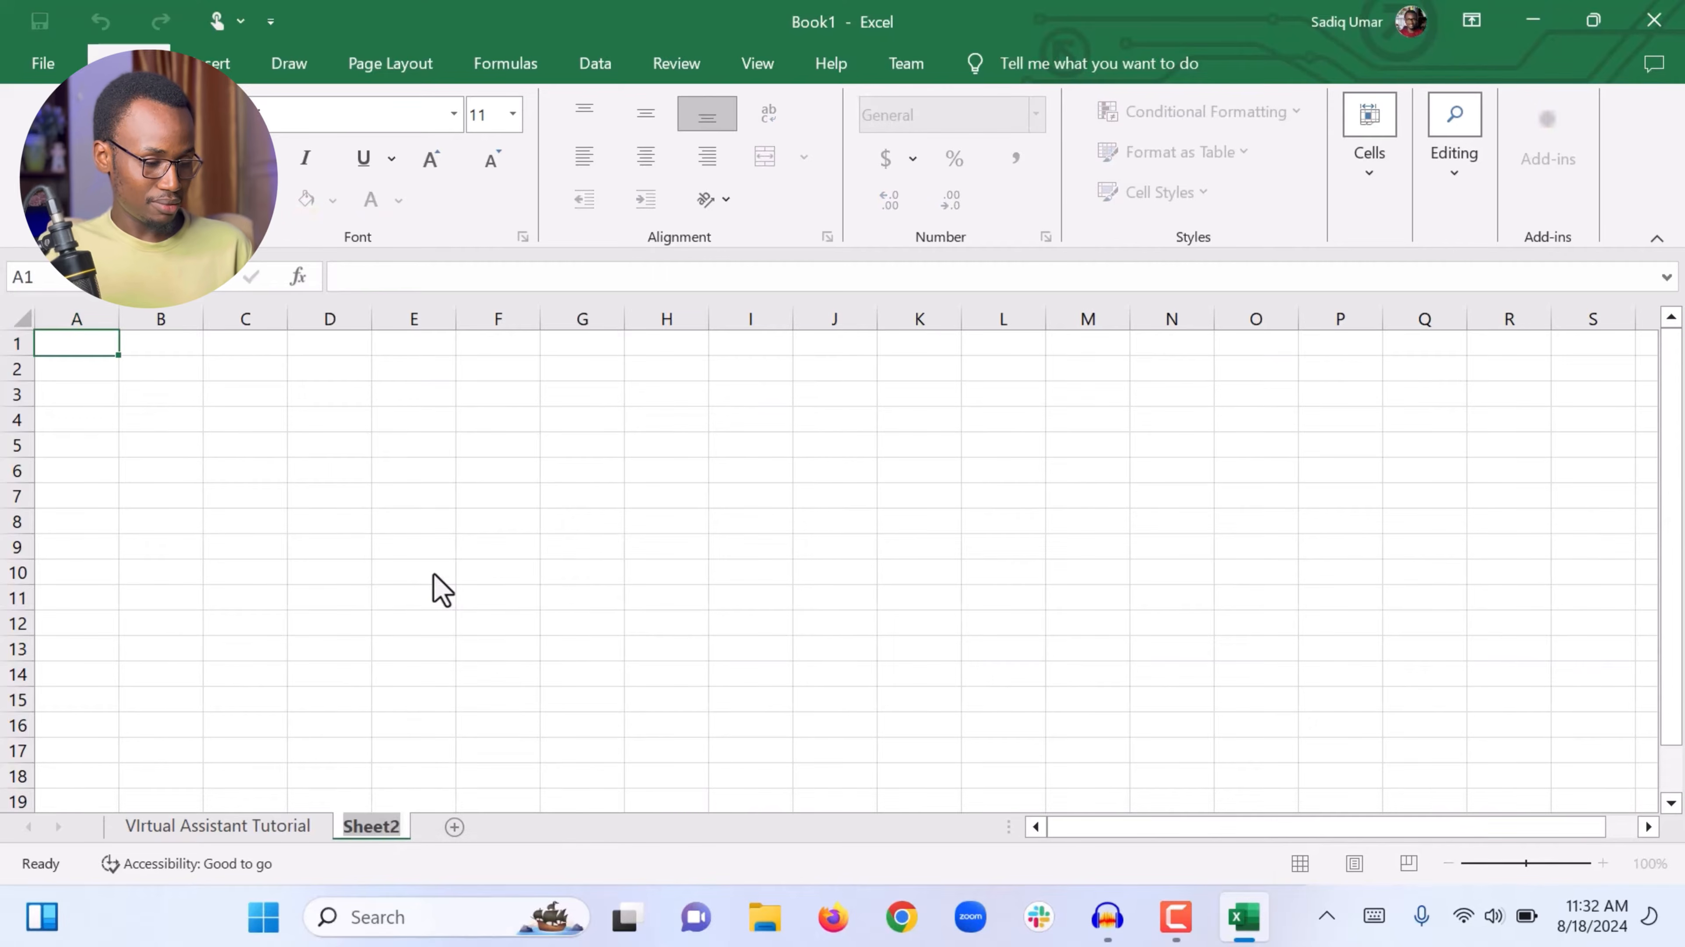
pyautogui.write('2nd')
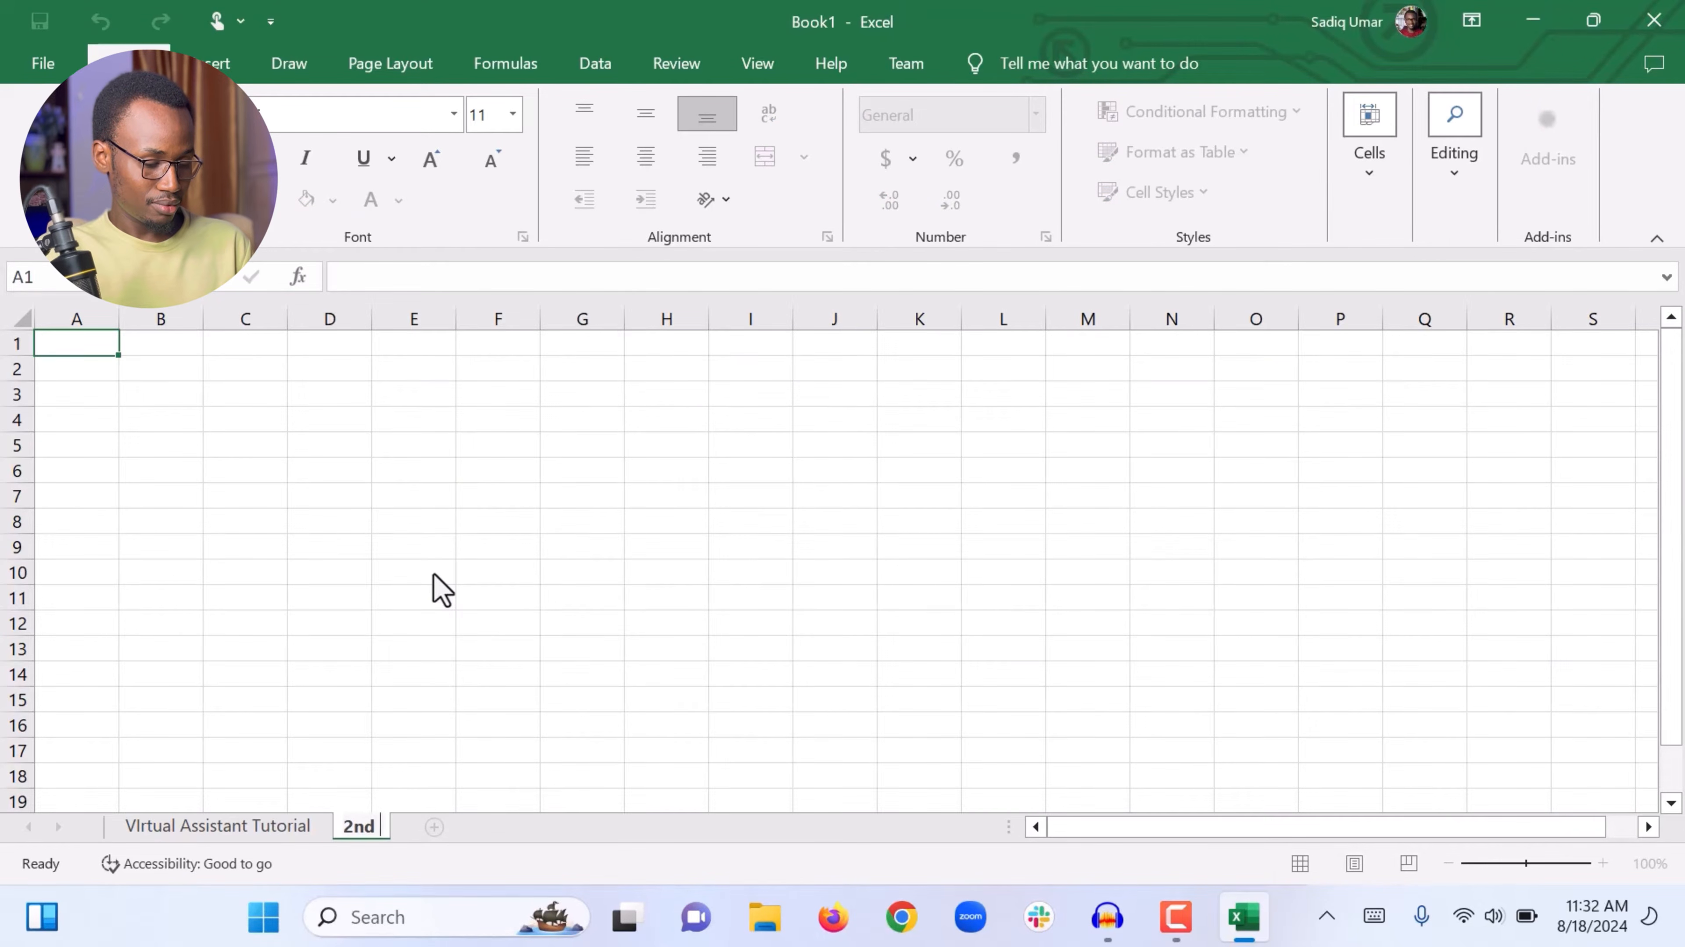
pyautogui.write(' VA ')
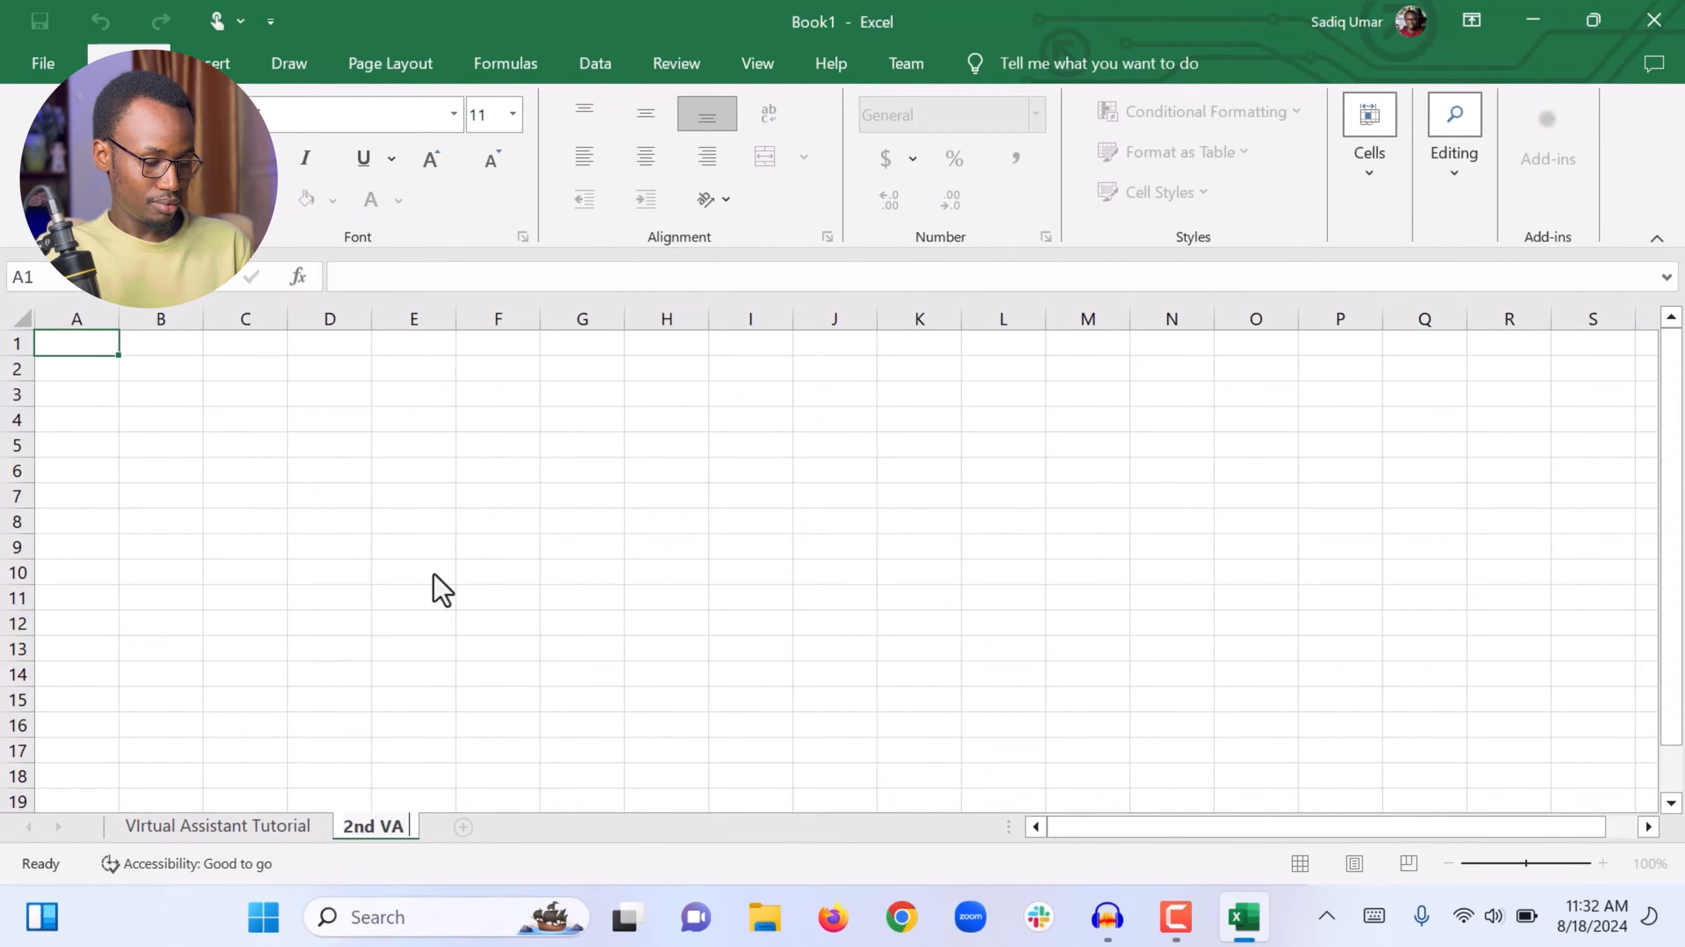
pyautogui.write('Tutoria')
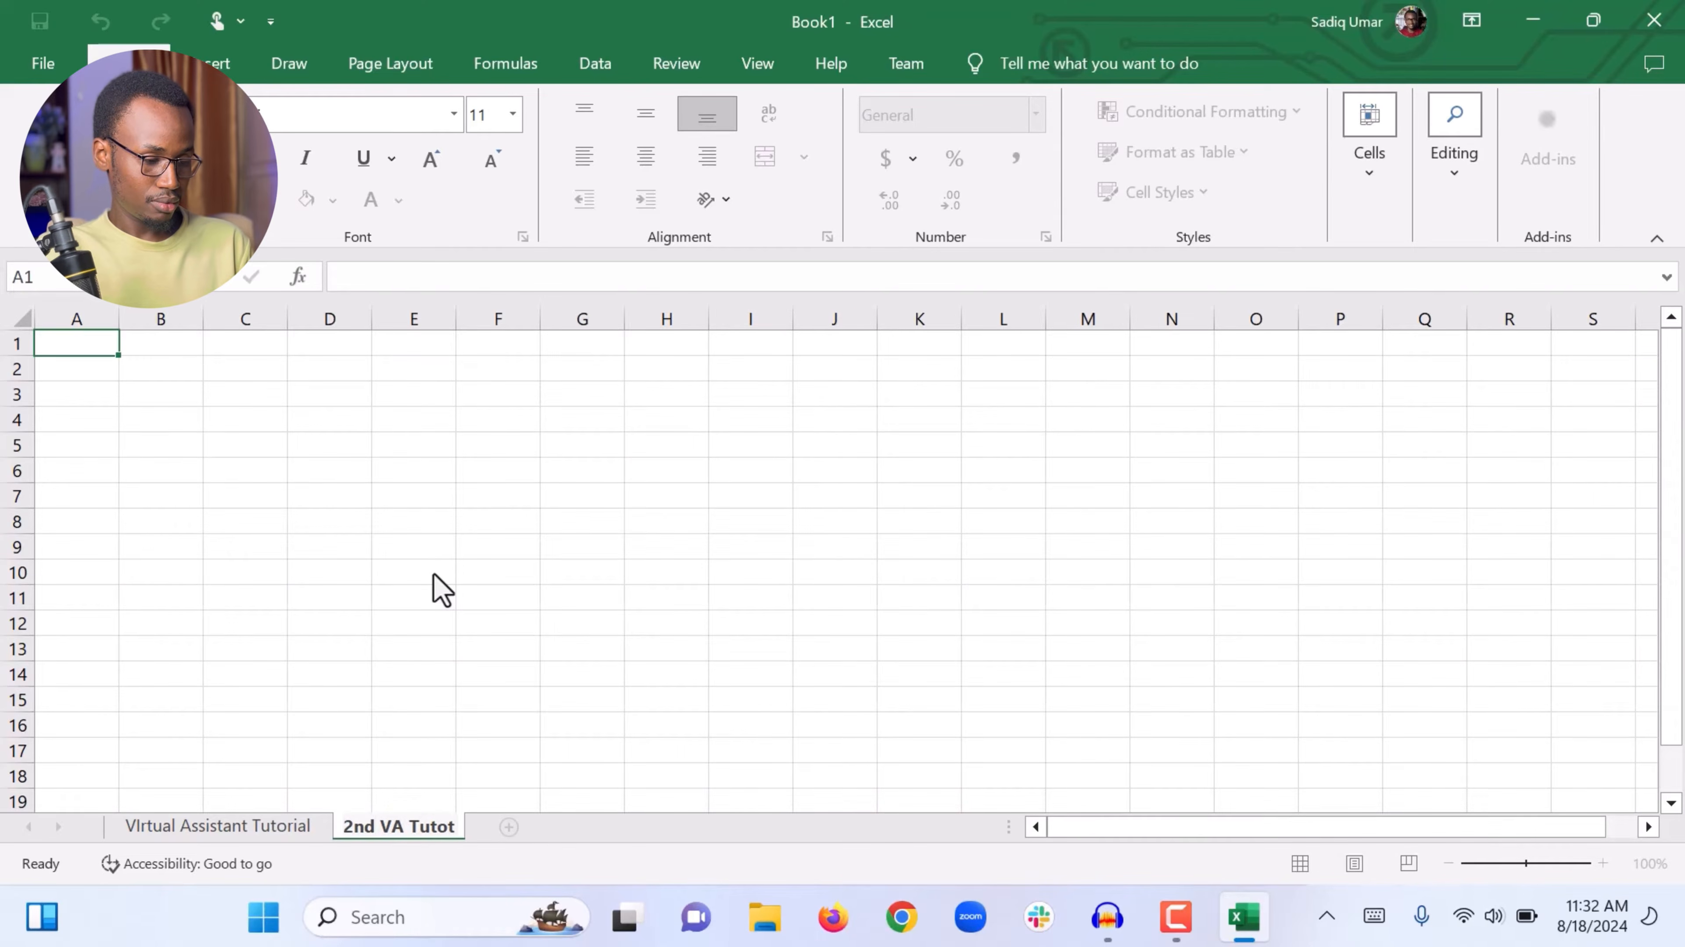
pyautogui.write('l')
pyautogui.press('Return')
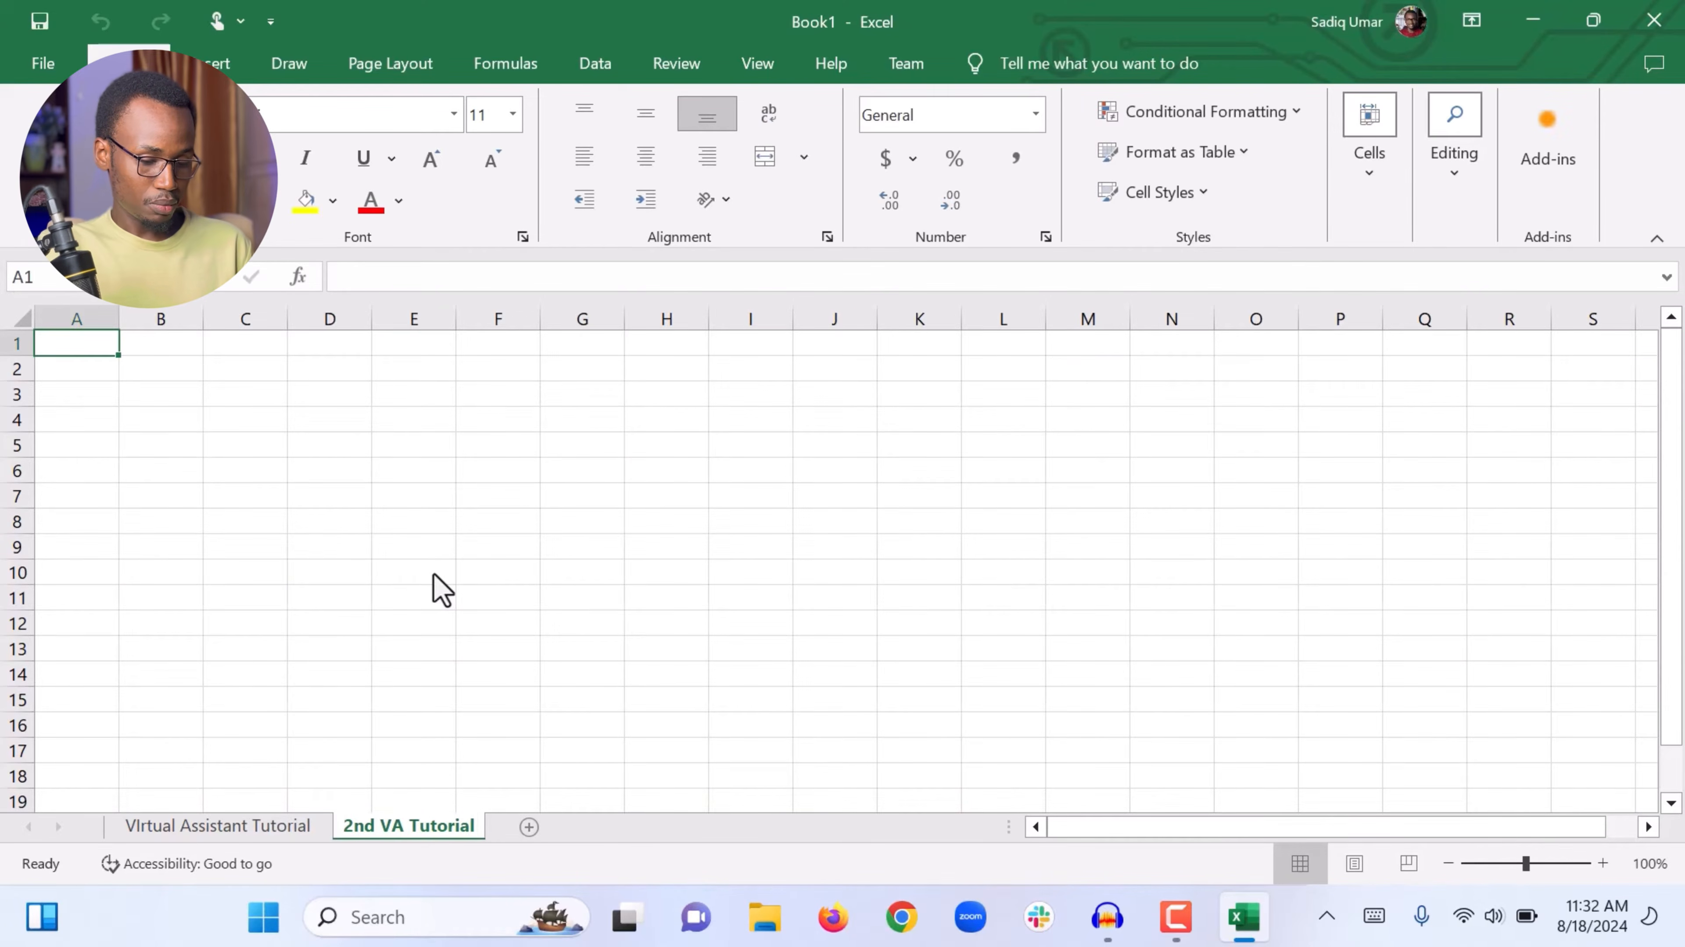
# Step: Switch between the two sheet tabs
pyautogui.click(229, 839)
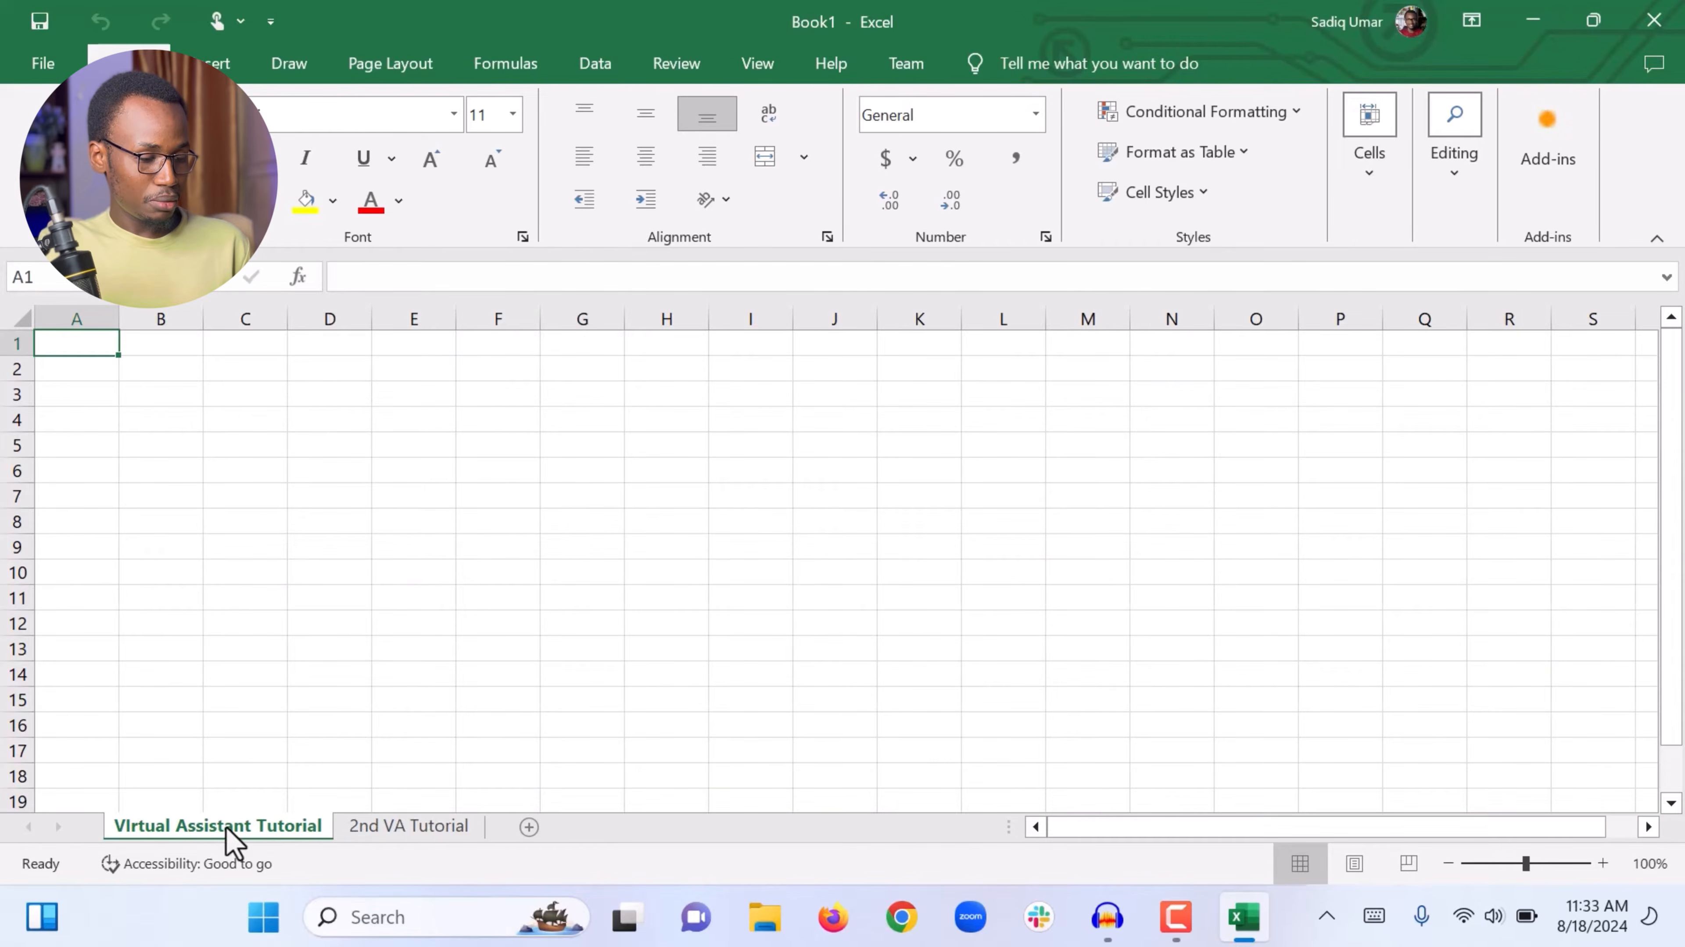
pyautogui.click(394, 837)
pyautogui.click(167, 836)
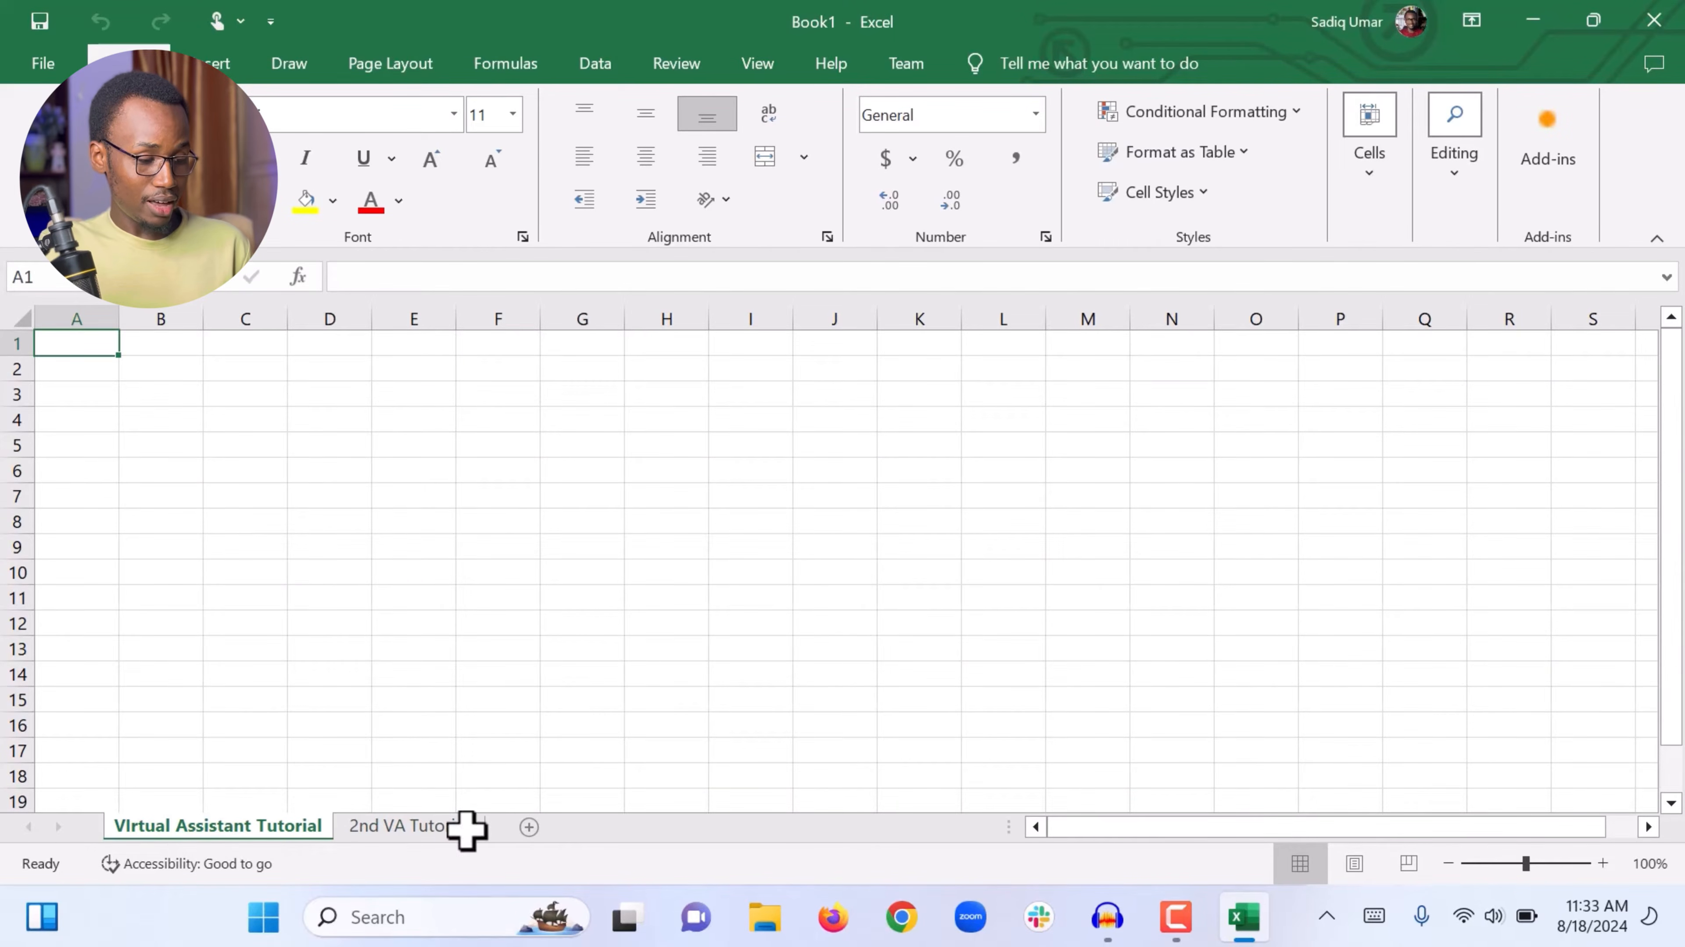
# Step: Add a new sheet and delete it again
pyautogui.click(529, 828)
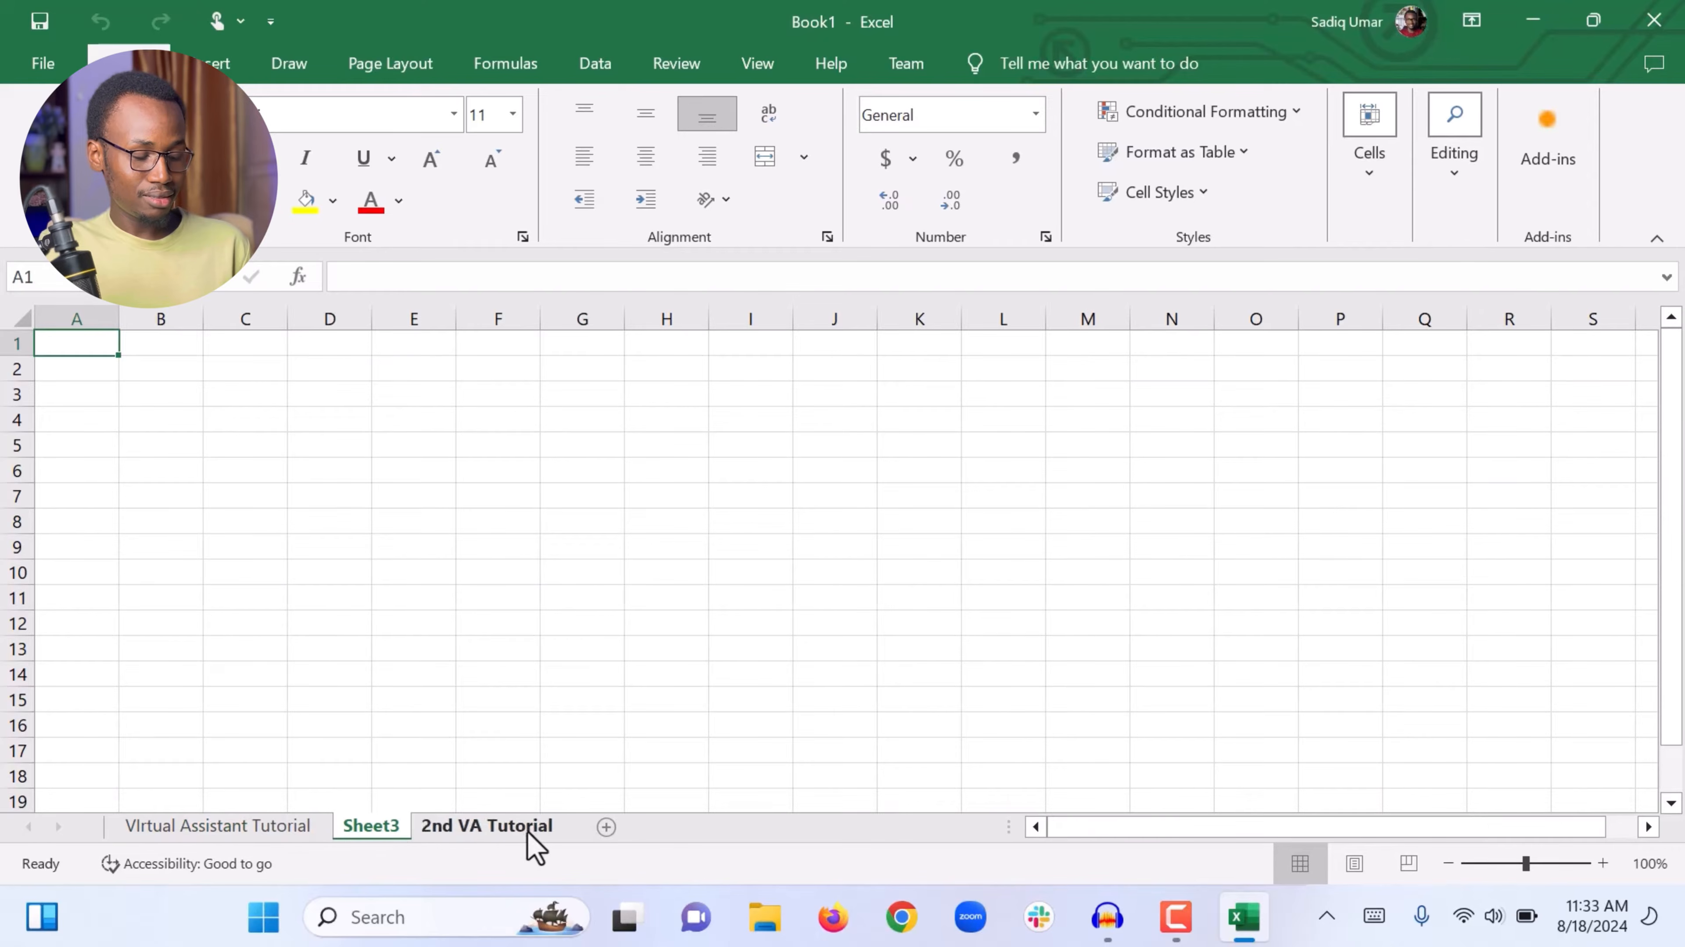
pyautogui.rightClick(358, 824)
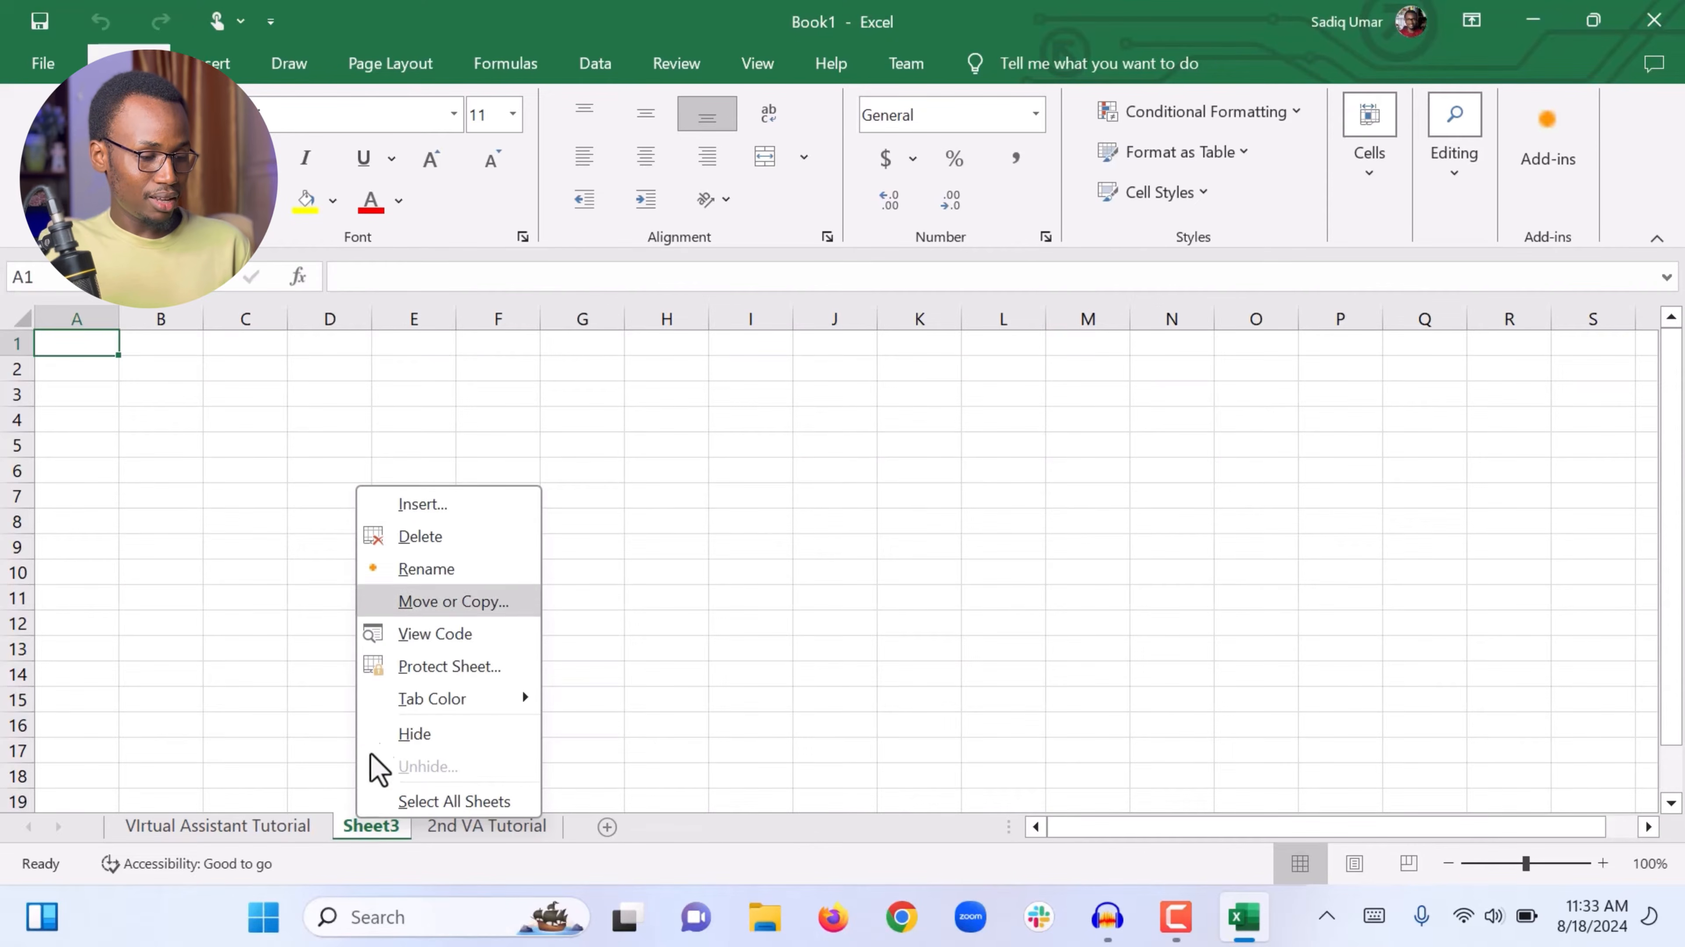
pyautogui.click(420, 538)
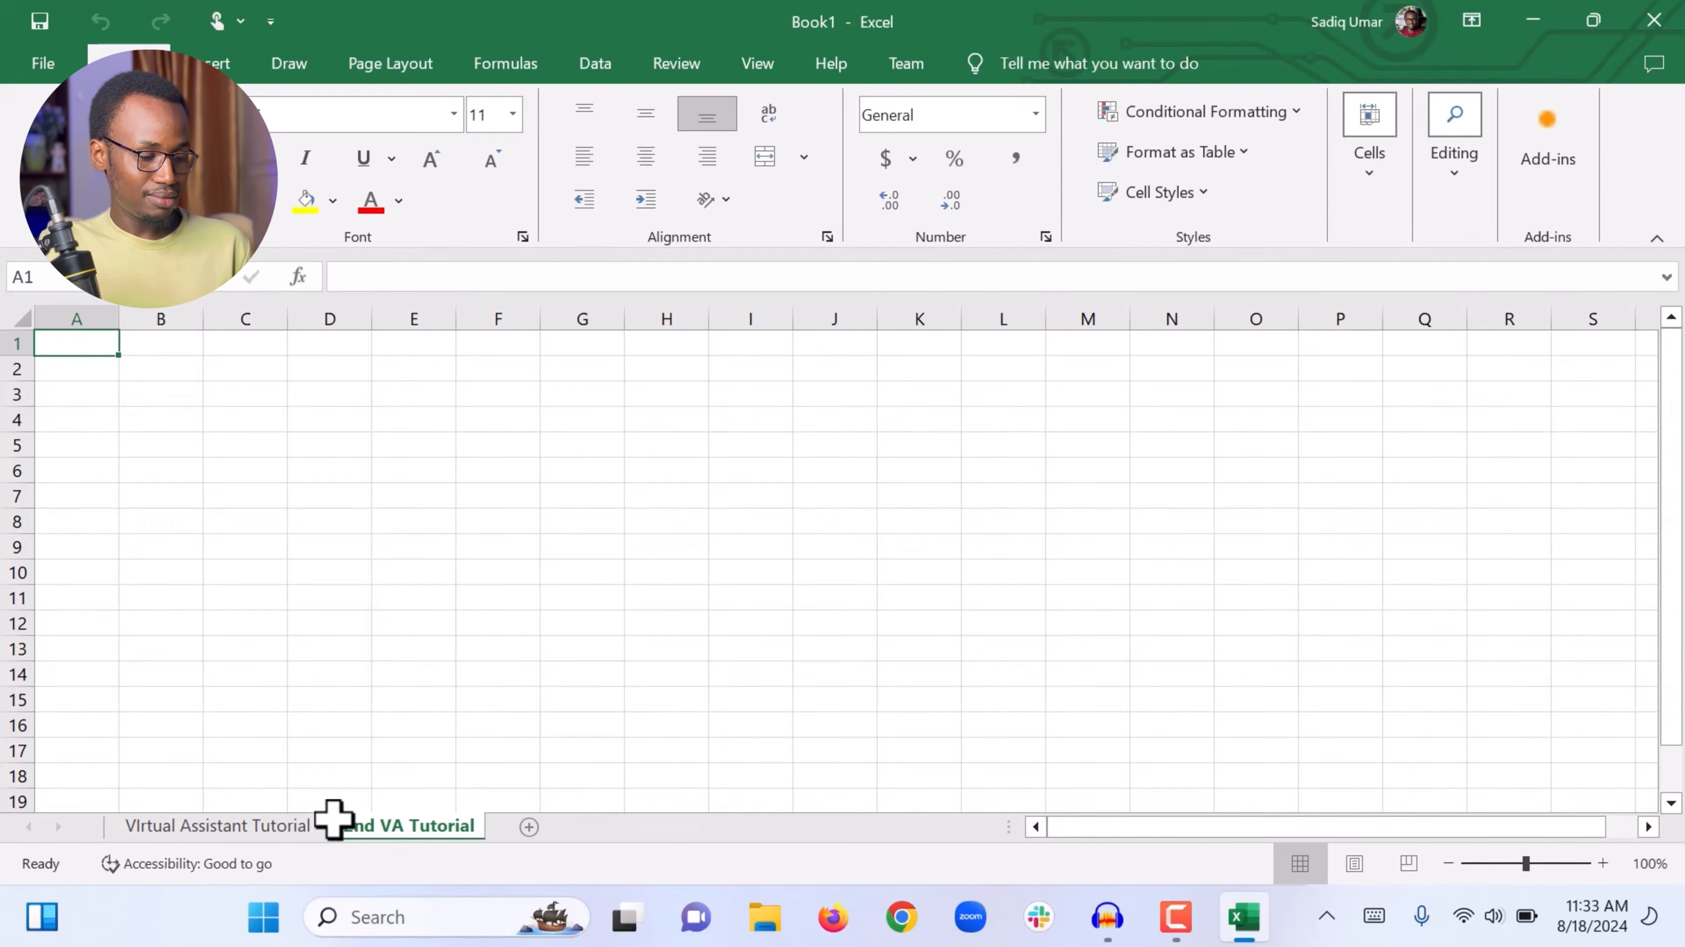
# Step: Switch to the Virtual Assistant Tutorial sheet and select cell C9
pyautogui.click(252, 834)
pyautogui.click(265, 542)
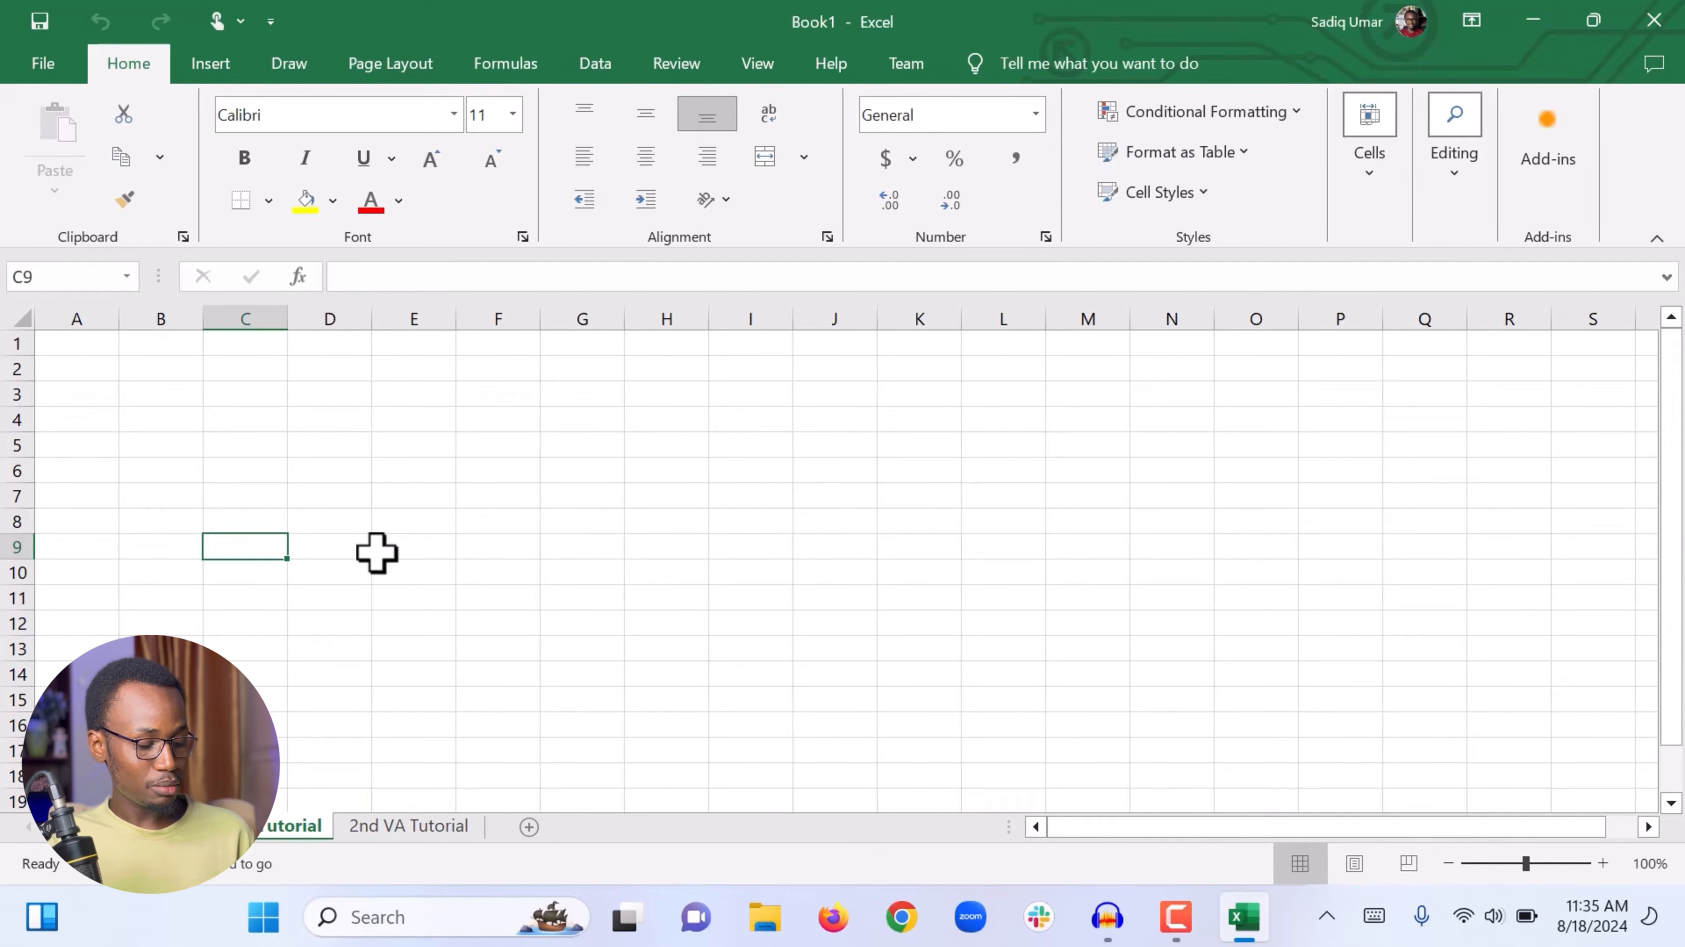
# Step: Open the Save As browse dialog, dismissing the quick save prompt
pyautogui.hotkey('ctrl', 's')
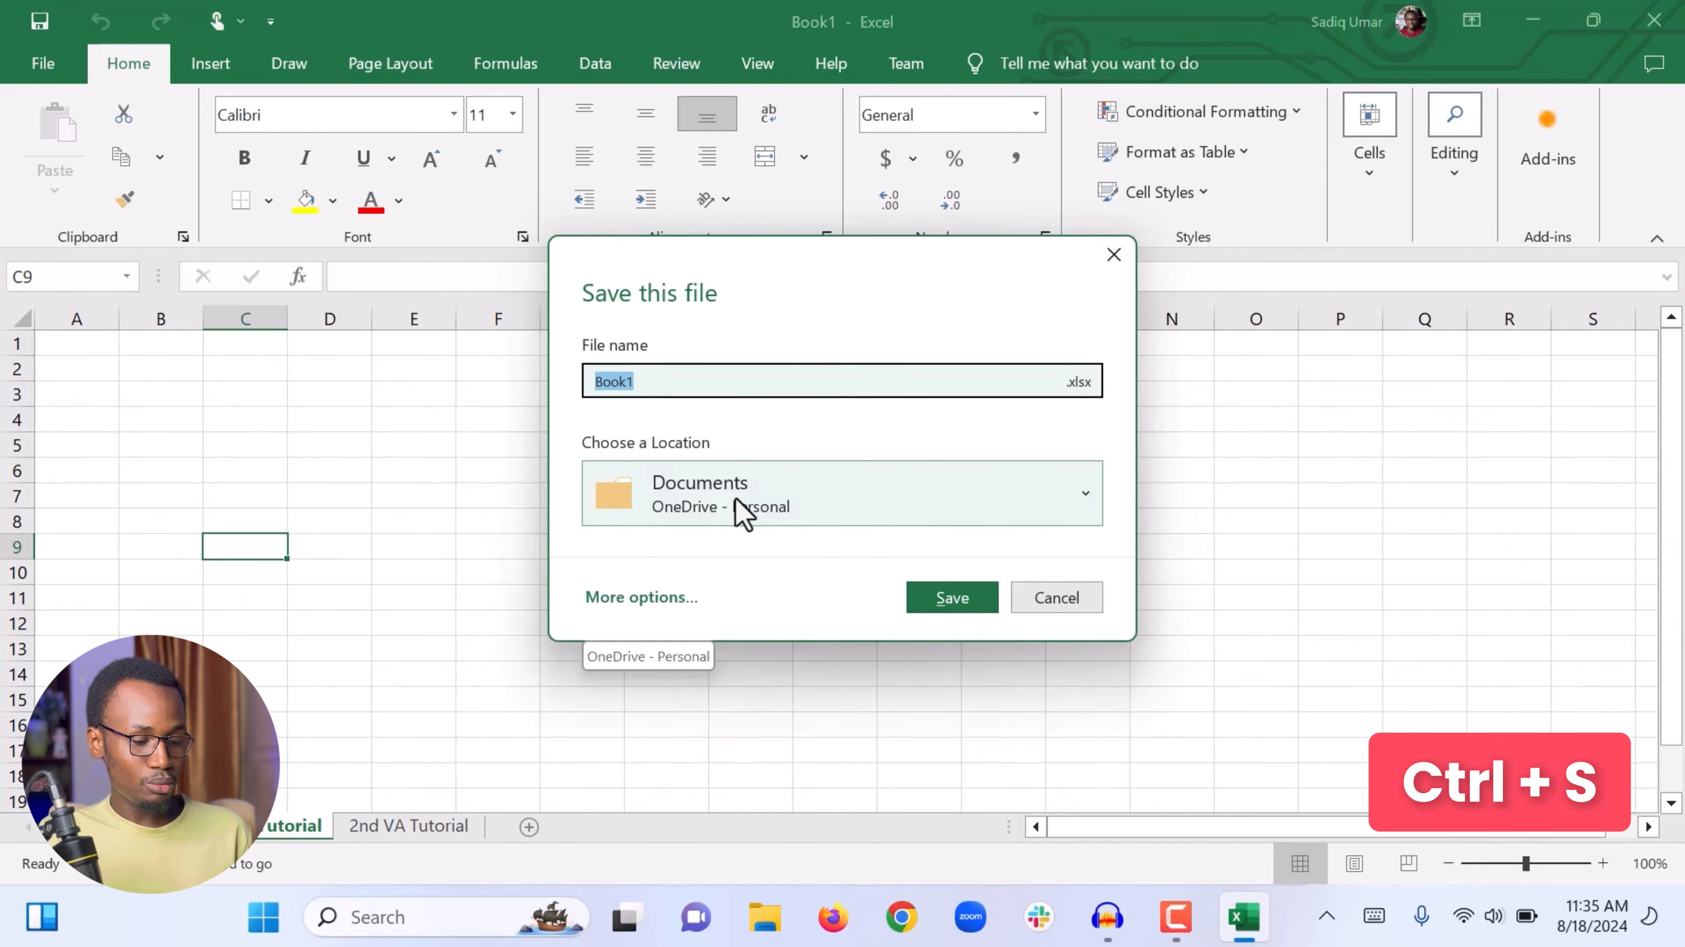
pyautogui.click(1061, 599)
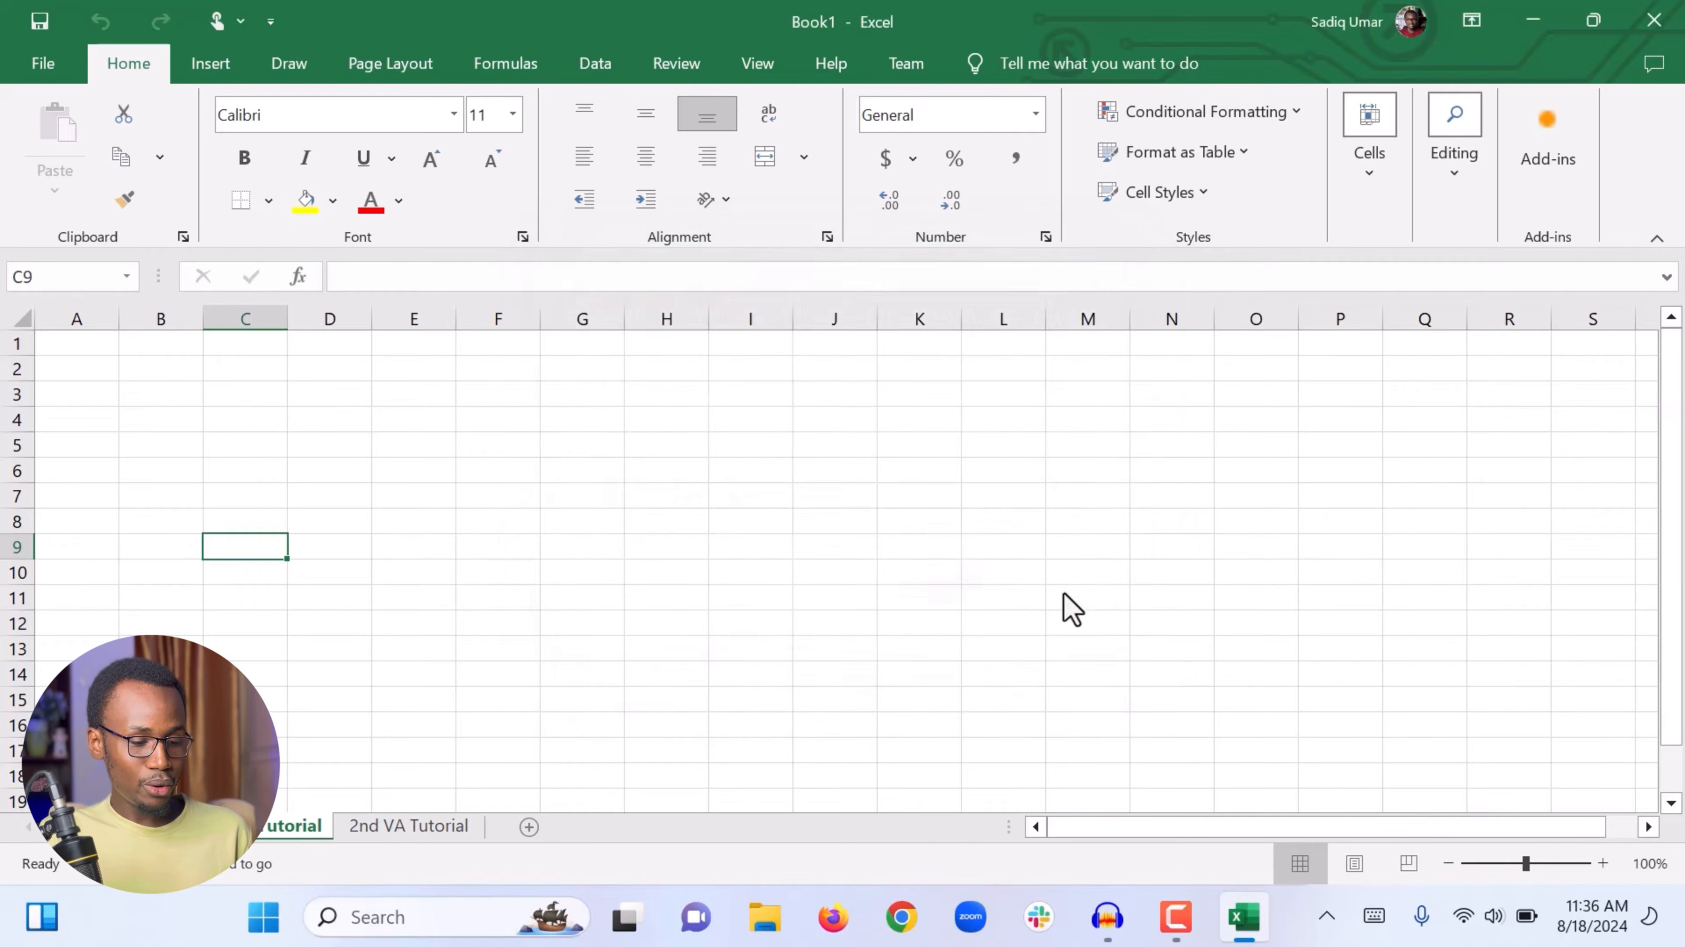
pyautogui.click(41, 64)
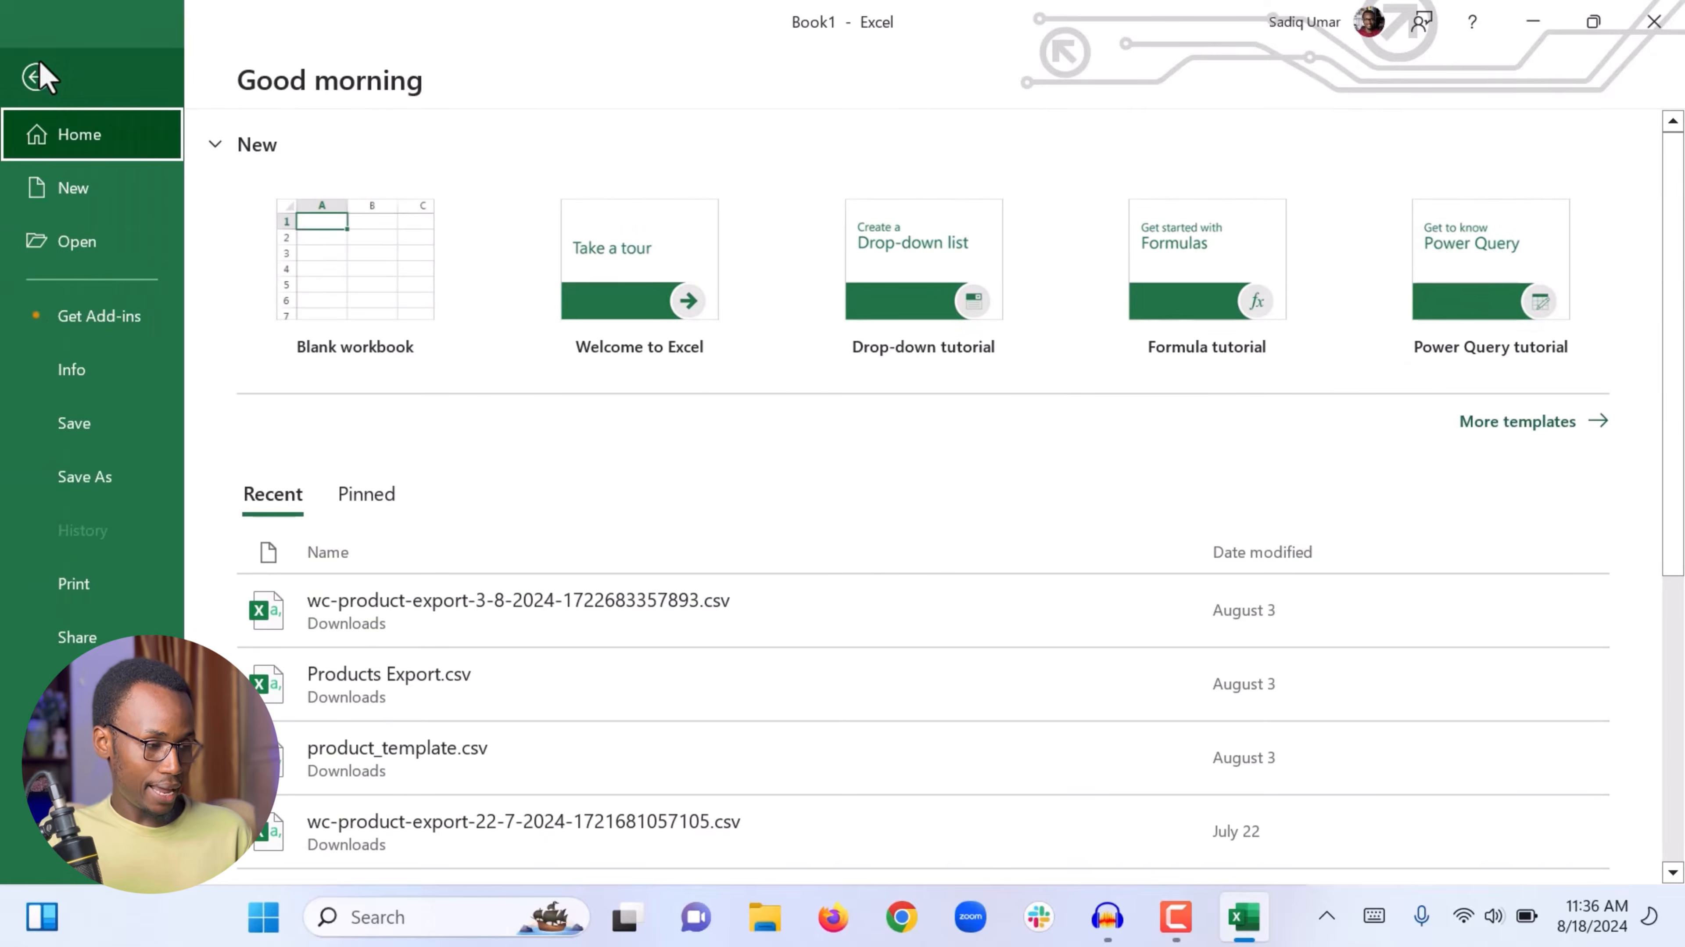
pyautogui.click(87, 482)
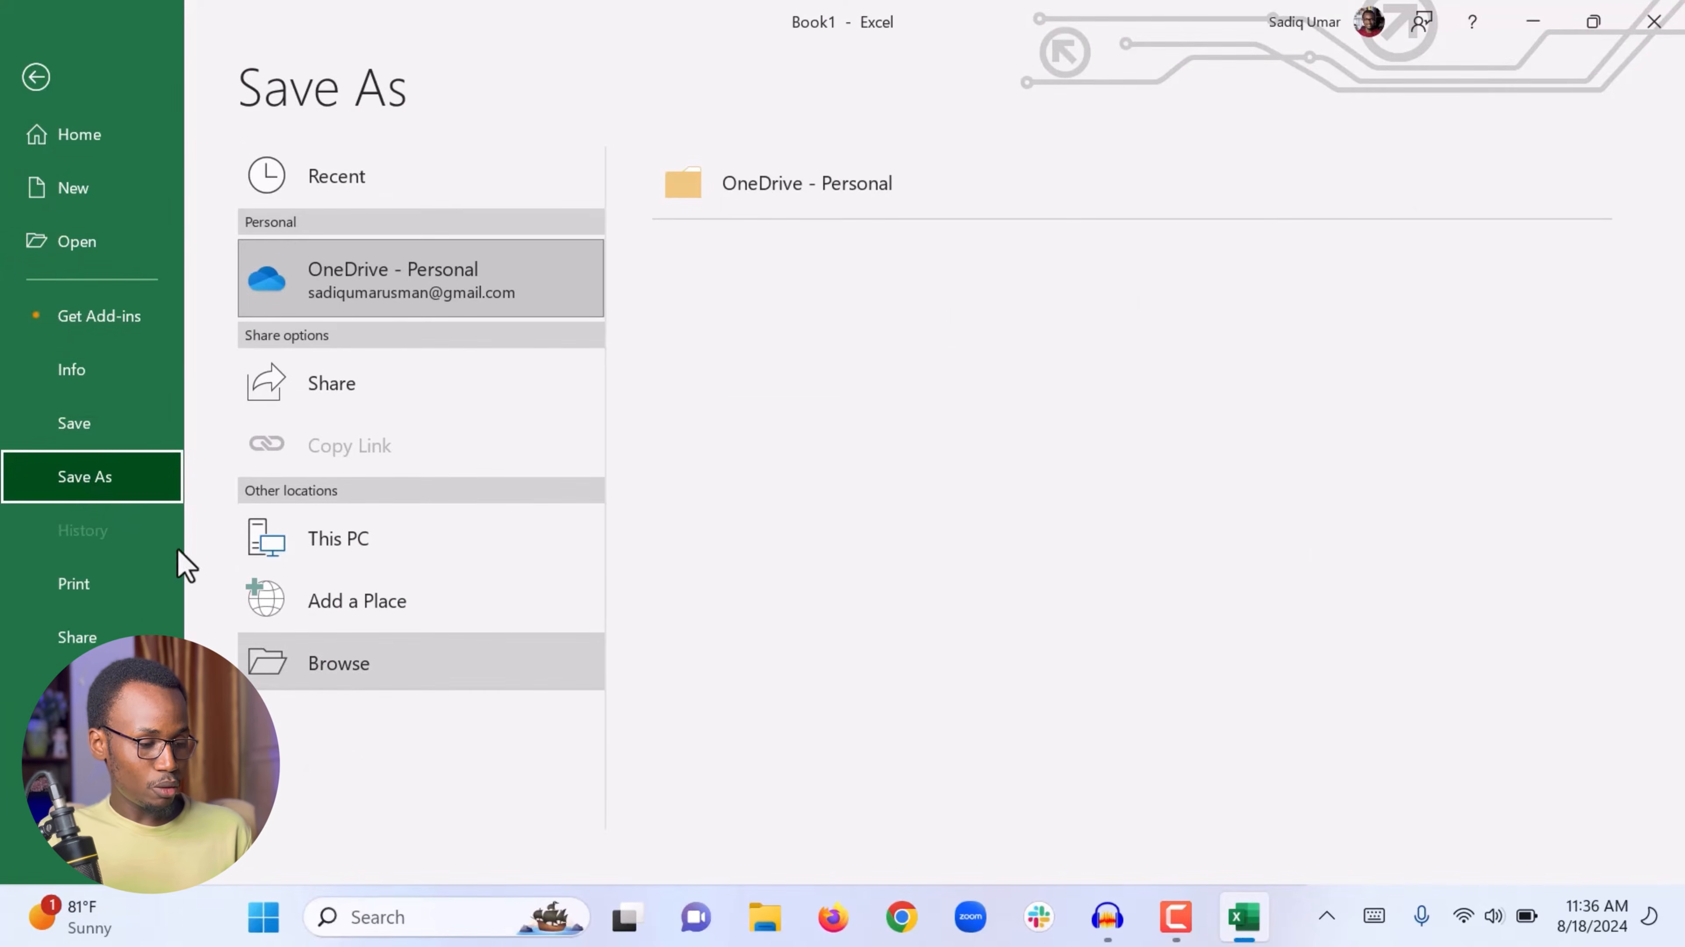
pyautogui.click(326, 666)
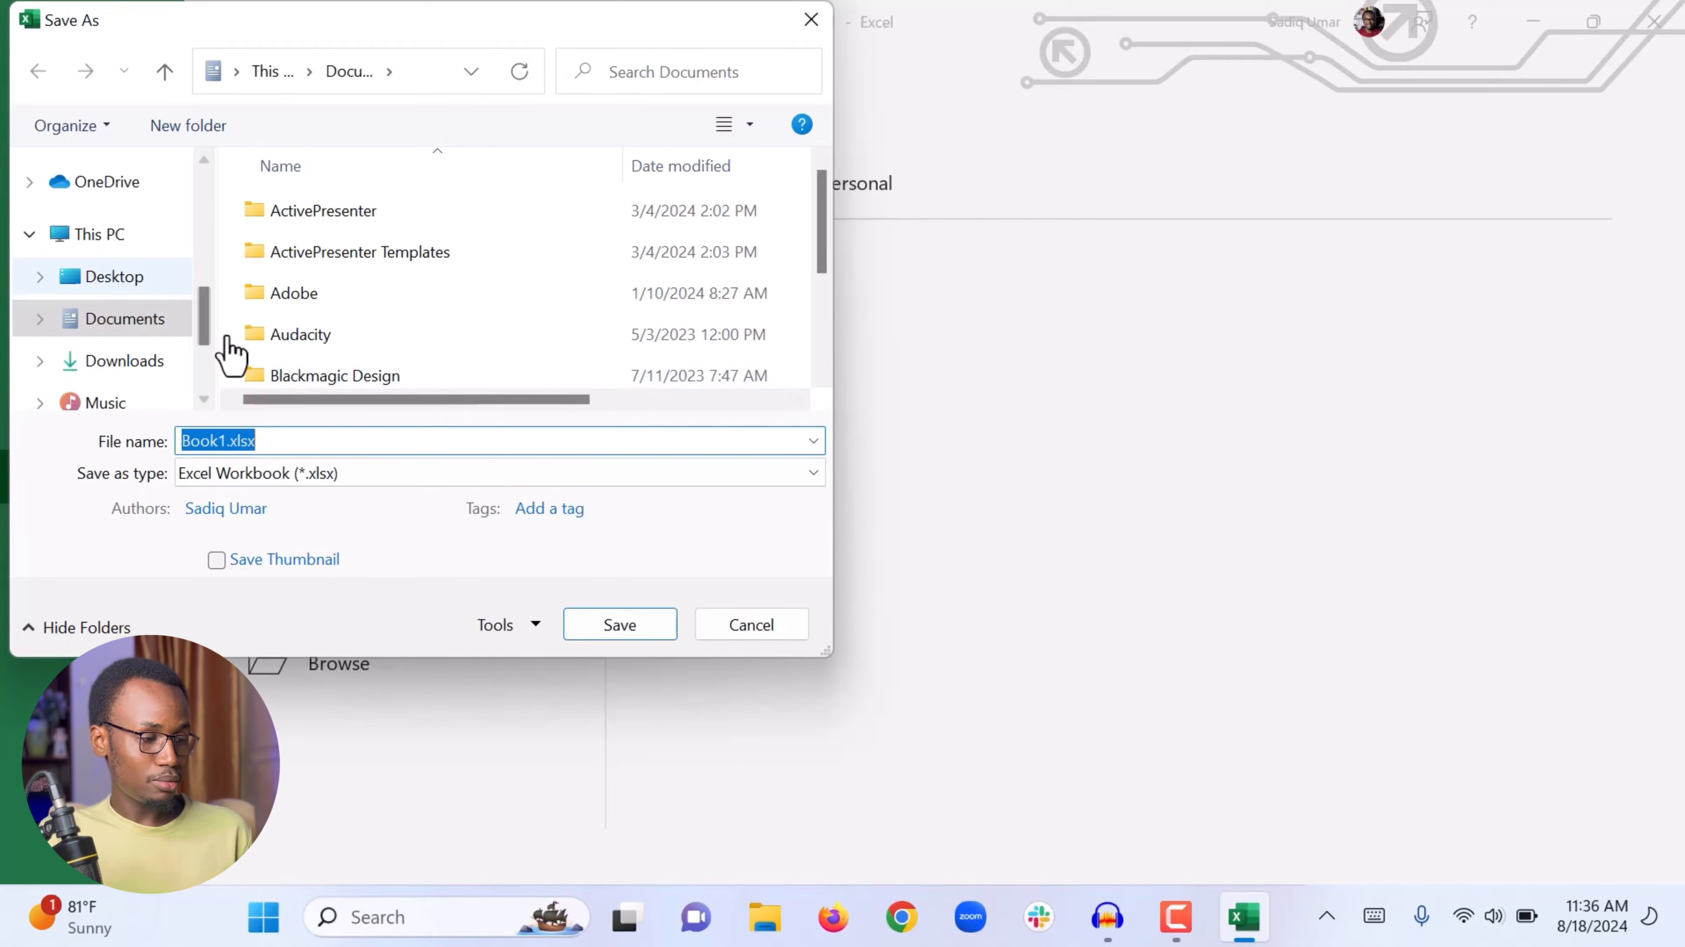
# Step: Save the workbook to the Desktop as Virtual Assistant Tutorial.xlsx
pyautogui.click(108, 279)
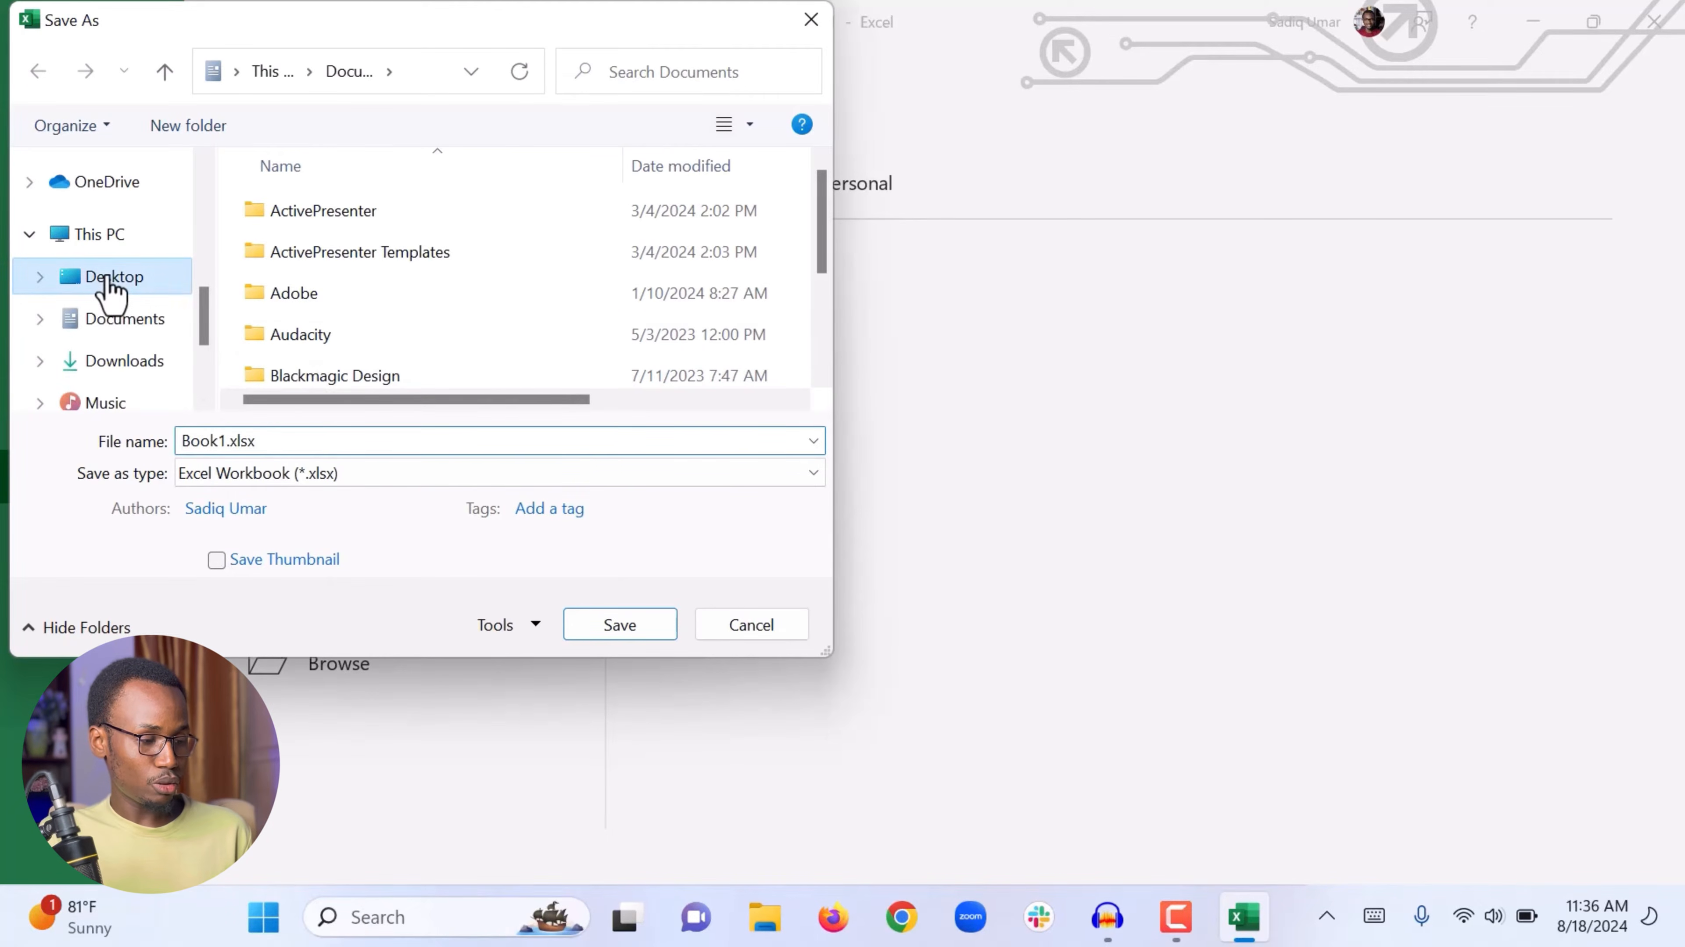
pyautogui.click(222, 441)
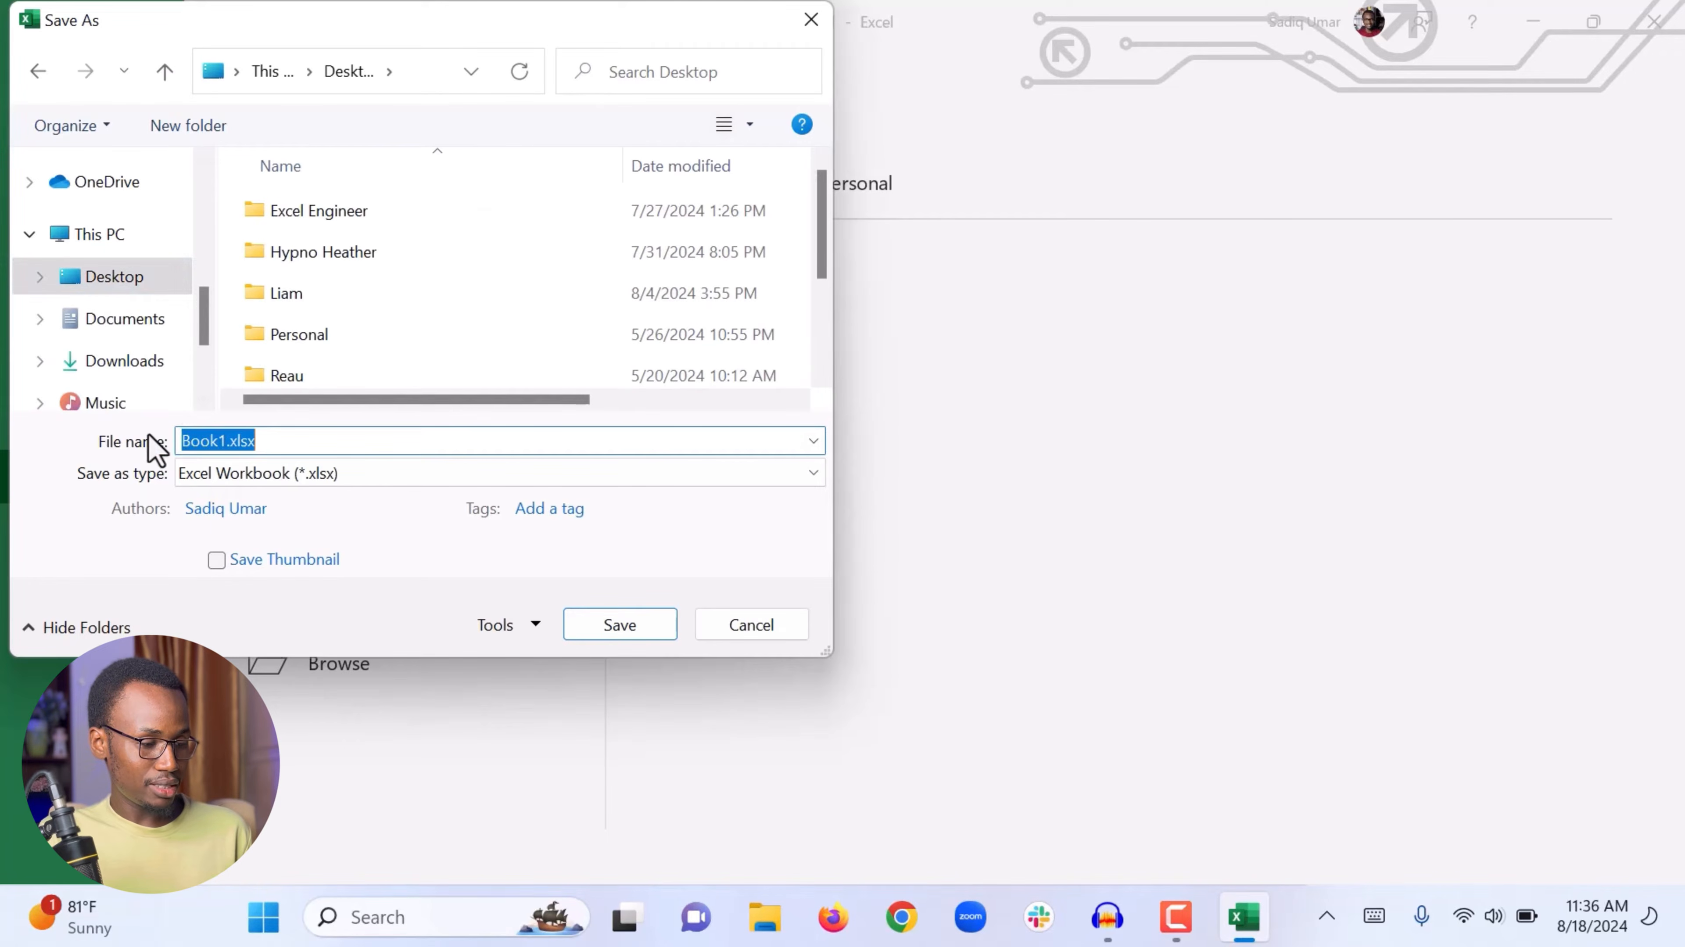
pyautogui.click(179, 440)
pyautogui.moveTo(222, 441); pyautogui.dragTo(154, 438)
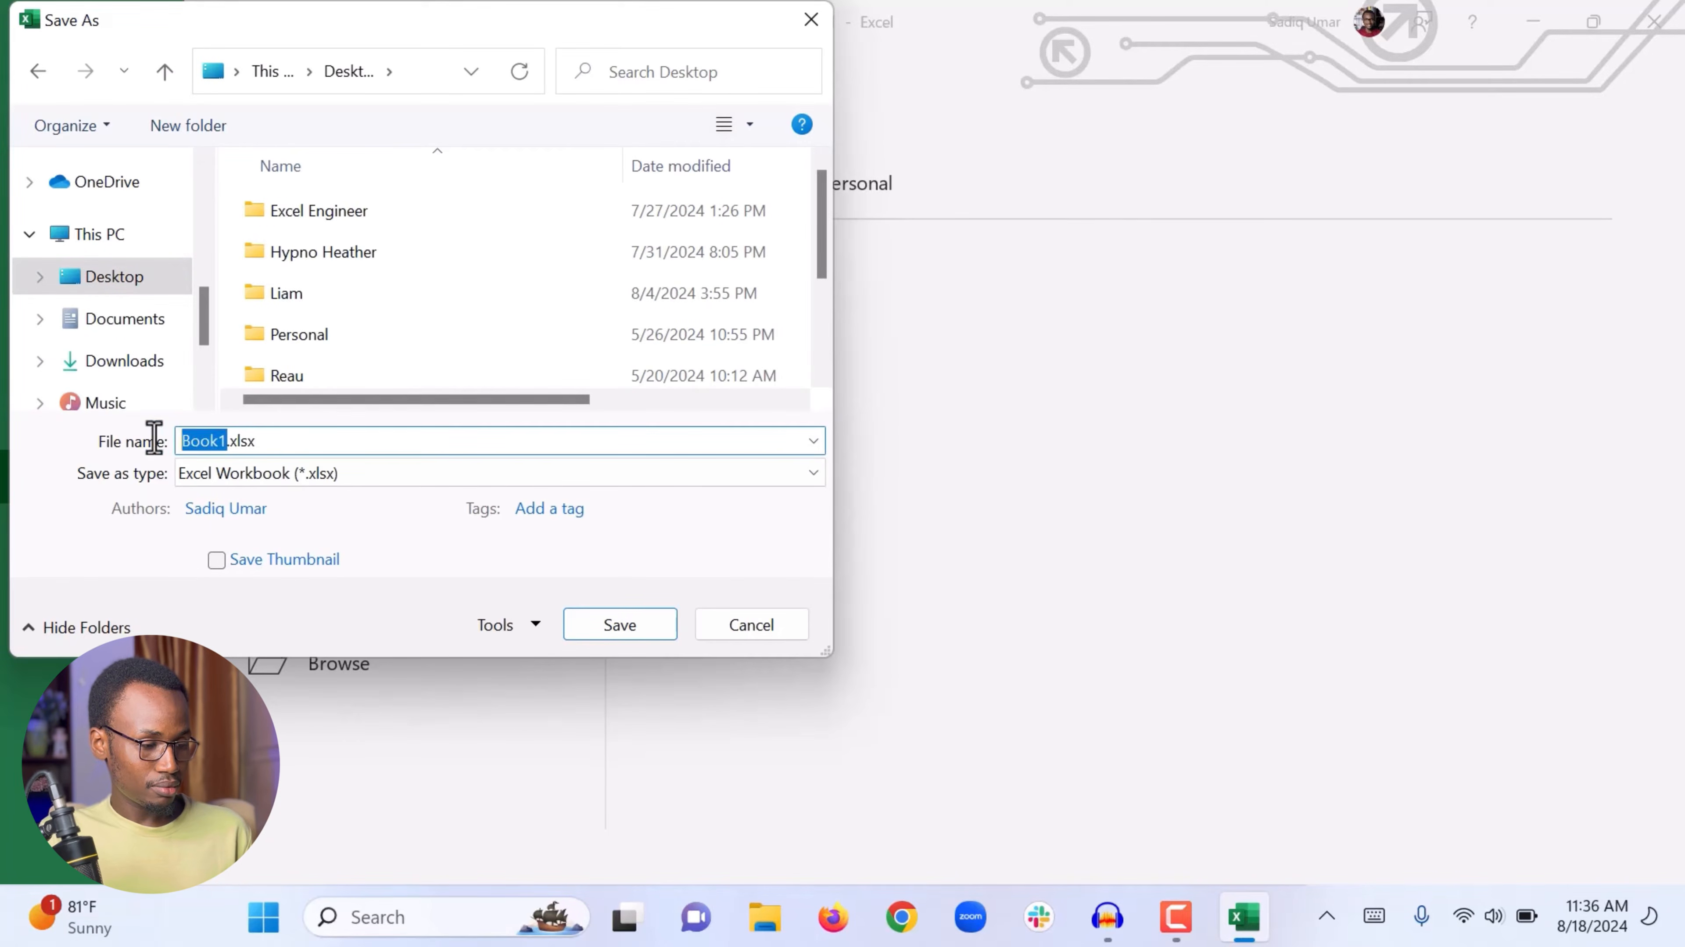
pyautogui.write('Virtual ')
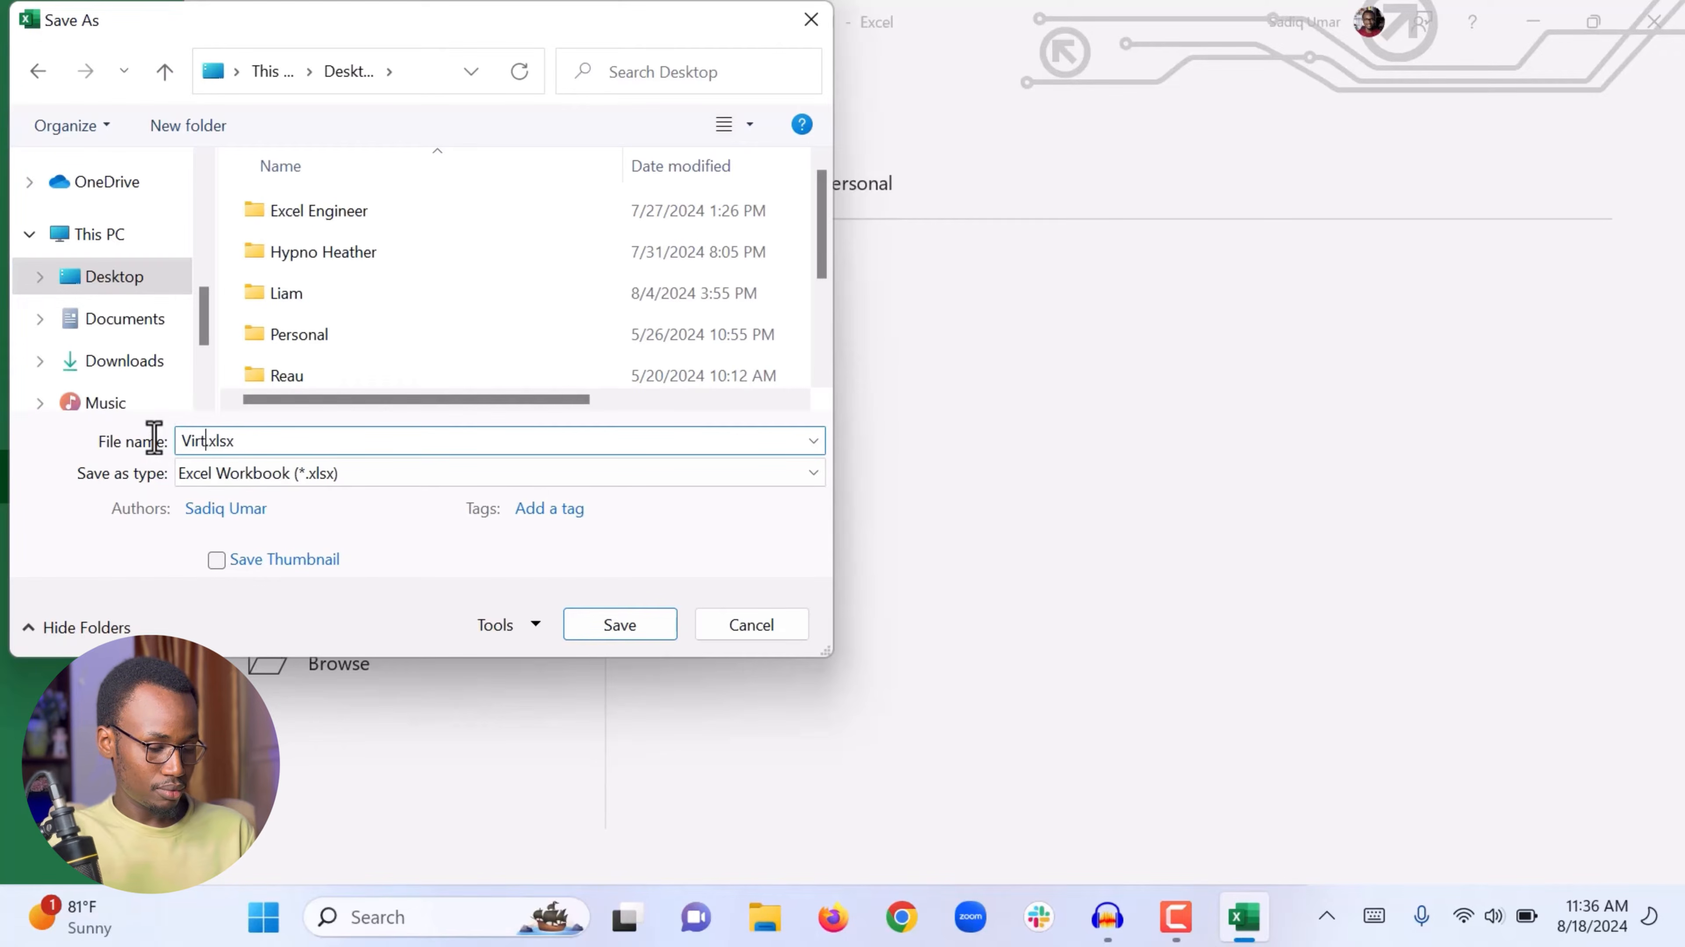
pyautogui.write('Assistan')
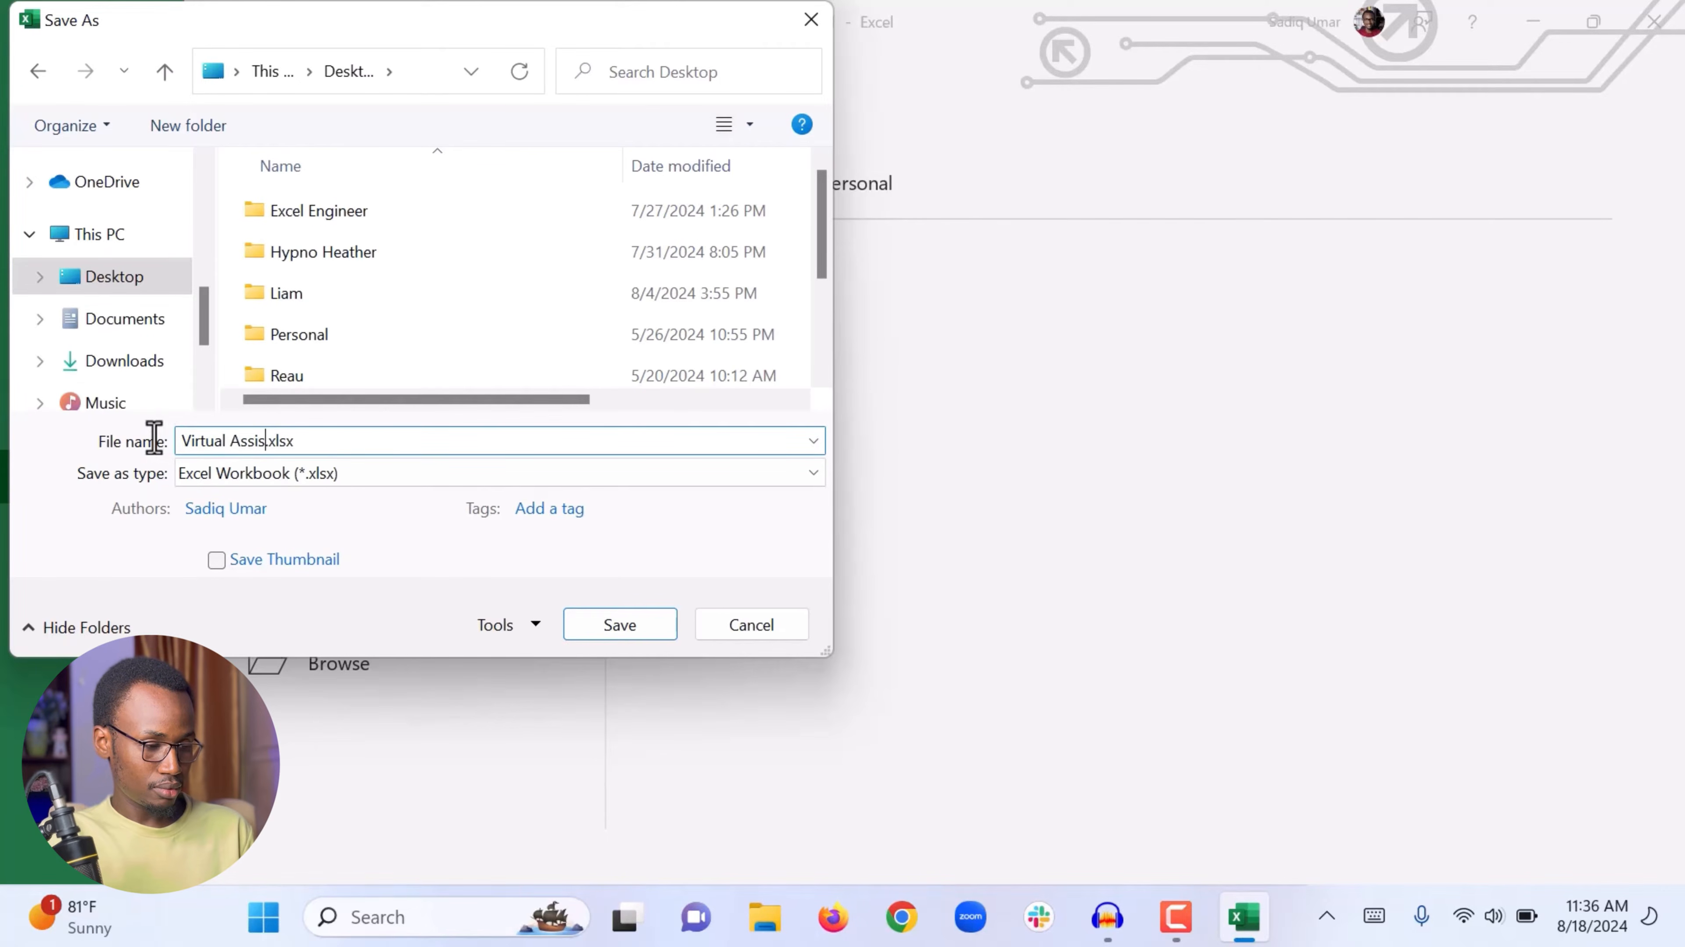
pyautogui.write('t Tutoria')
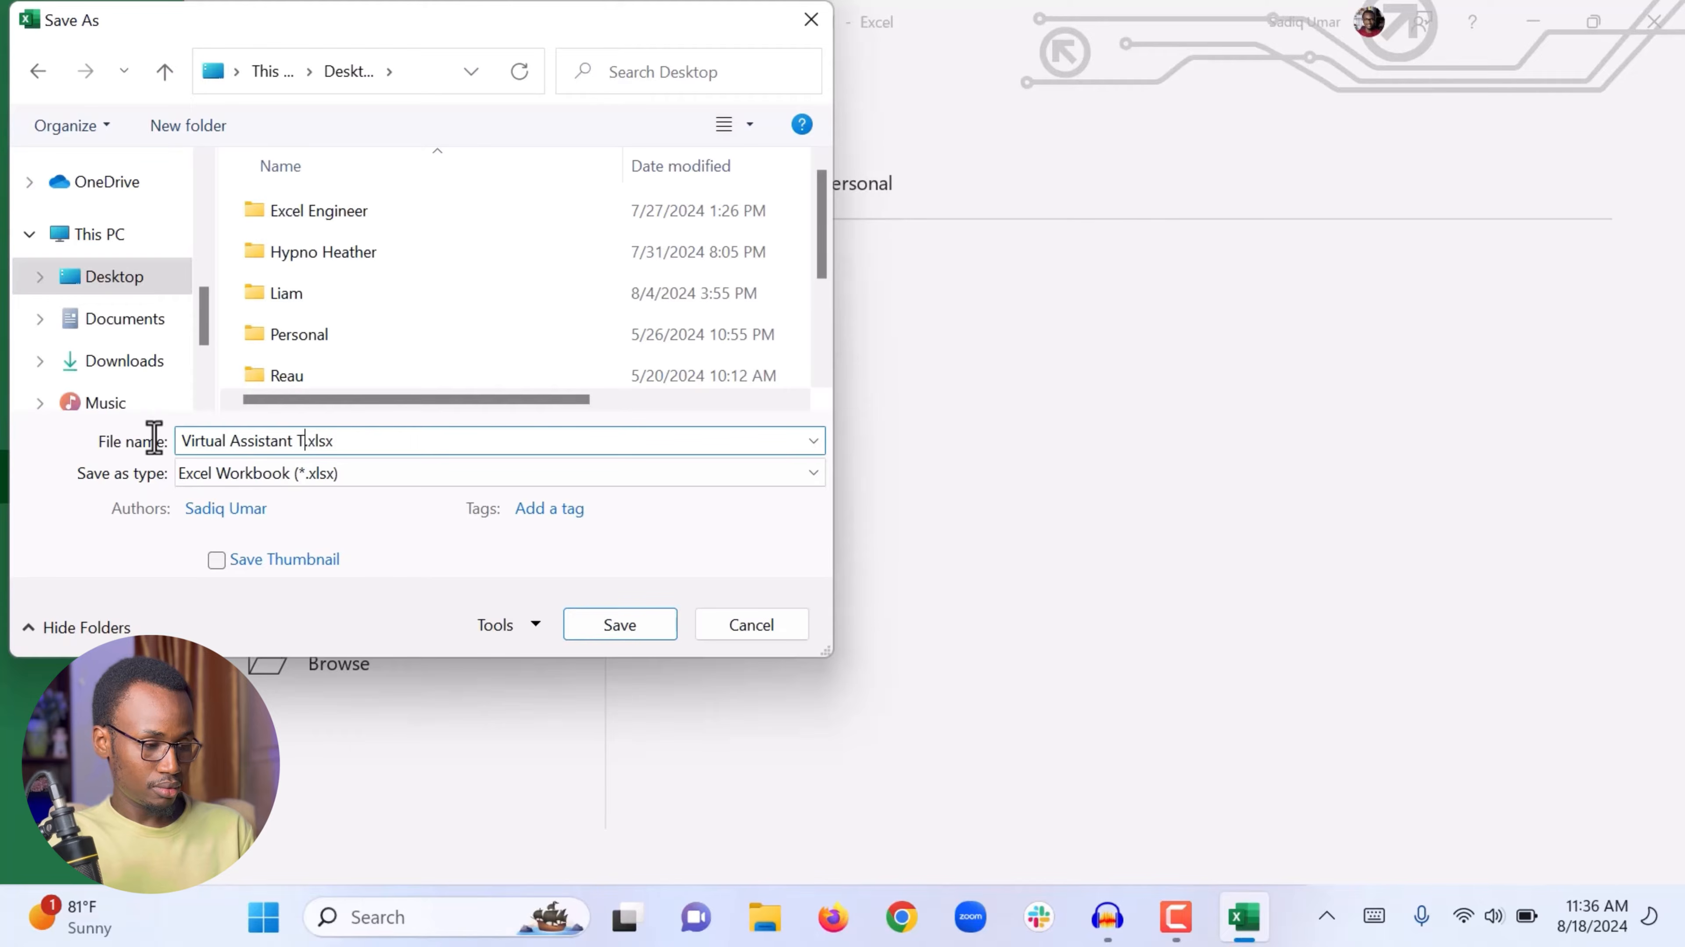
pyautogui.write('l')
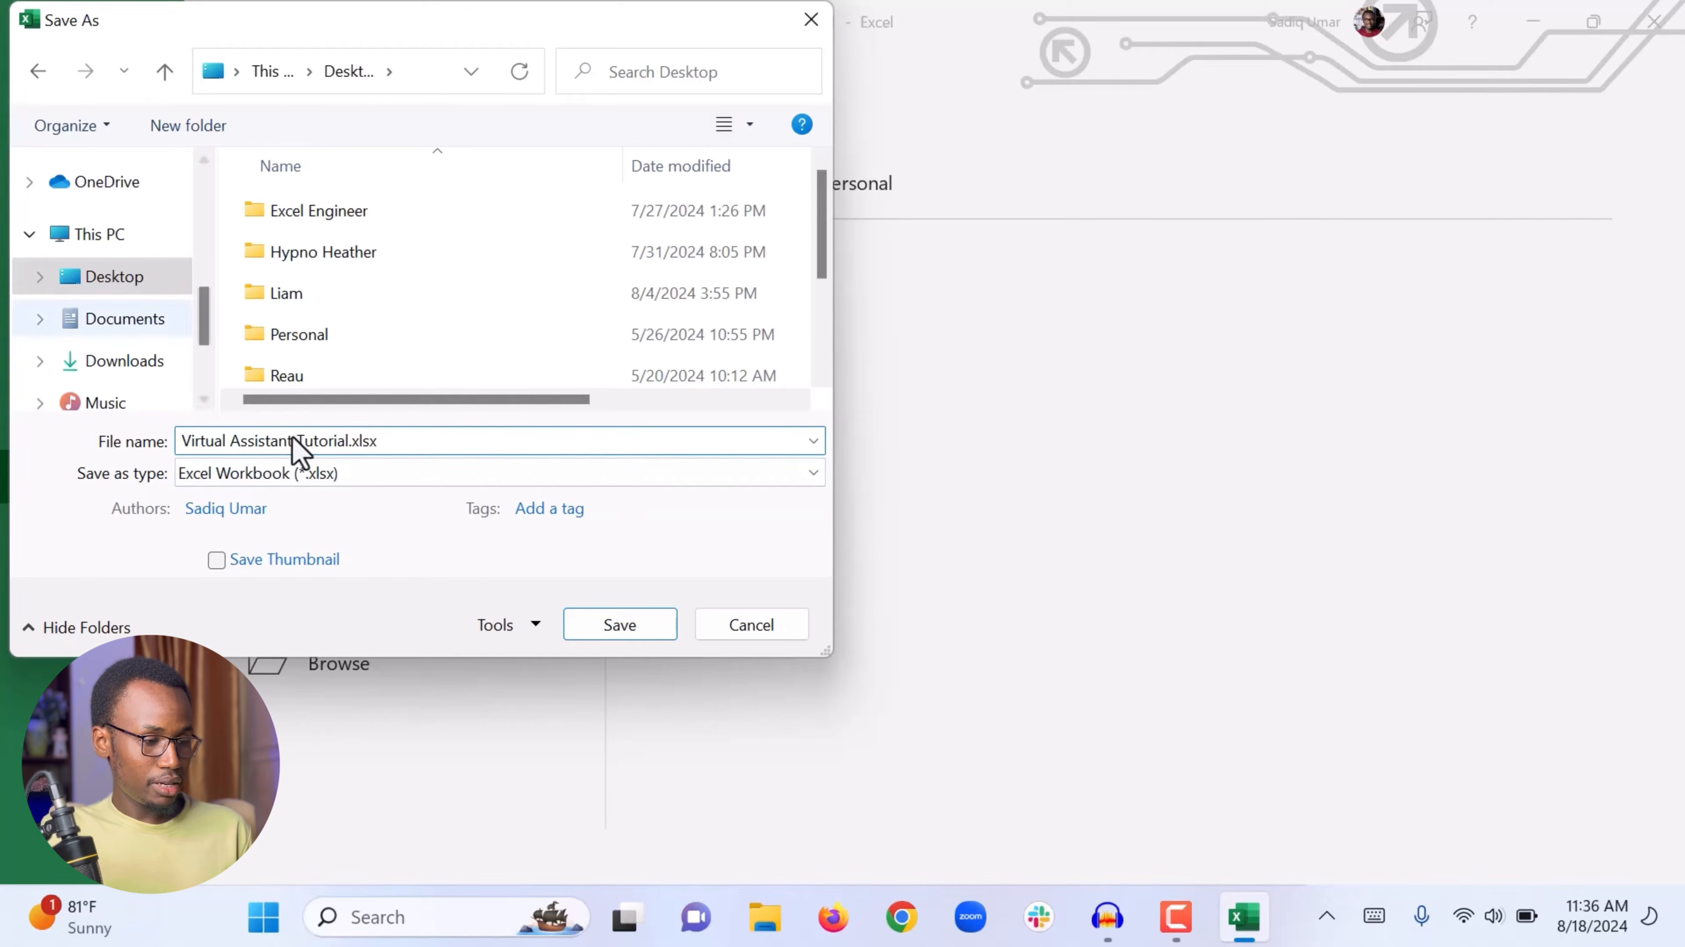
pyautogui.click(618, 623)
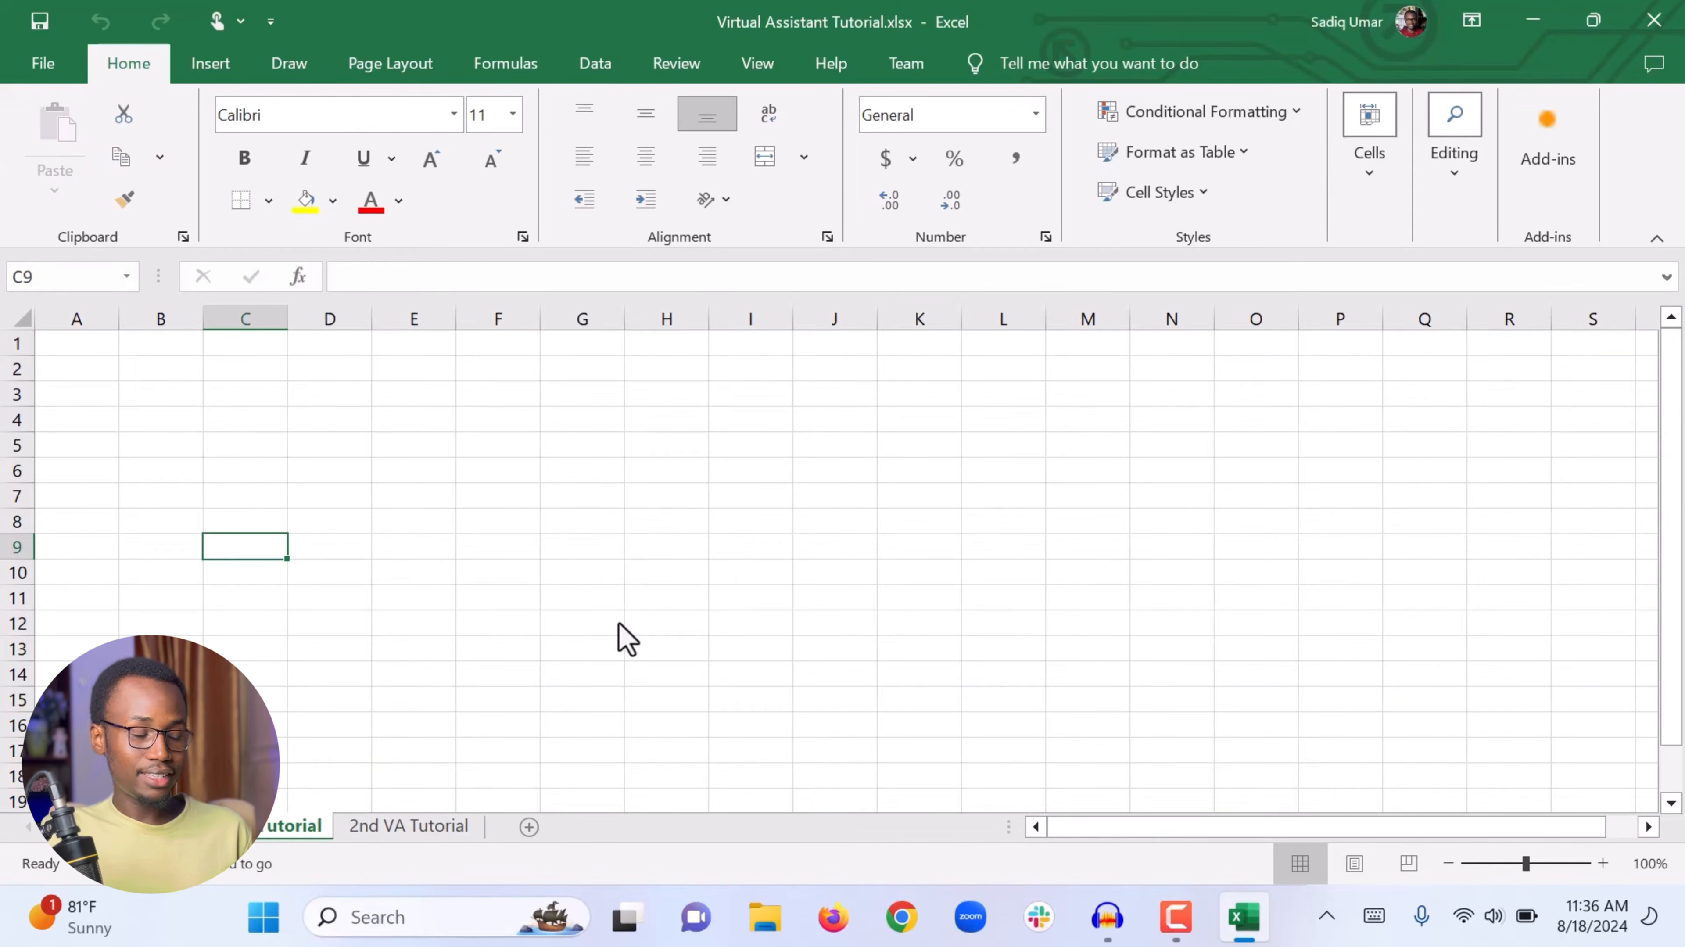
# Step: Close the workbook and reopen Virtual Assistant Tutorial.xlsx from the Desktop
pyautogui.click(1652, 22)
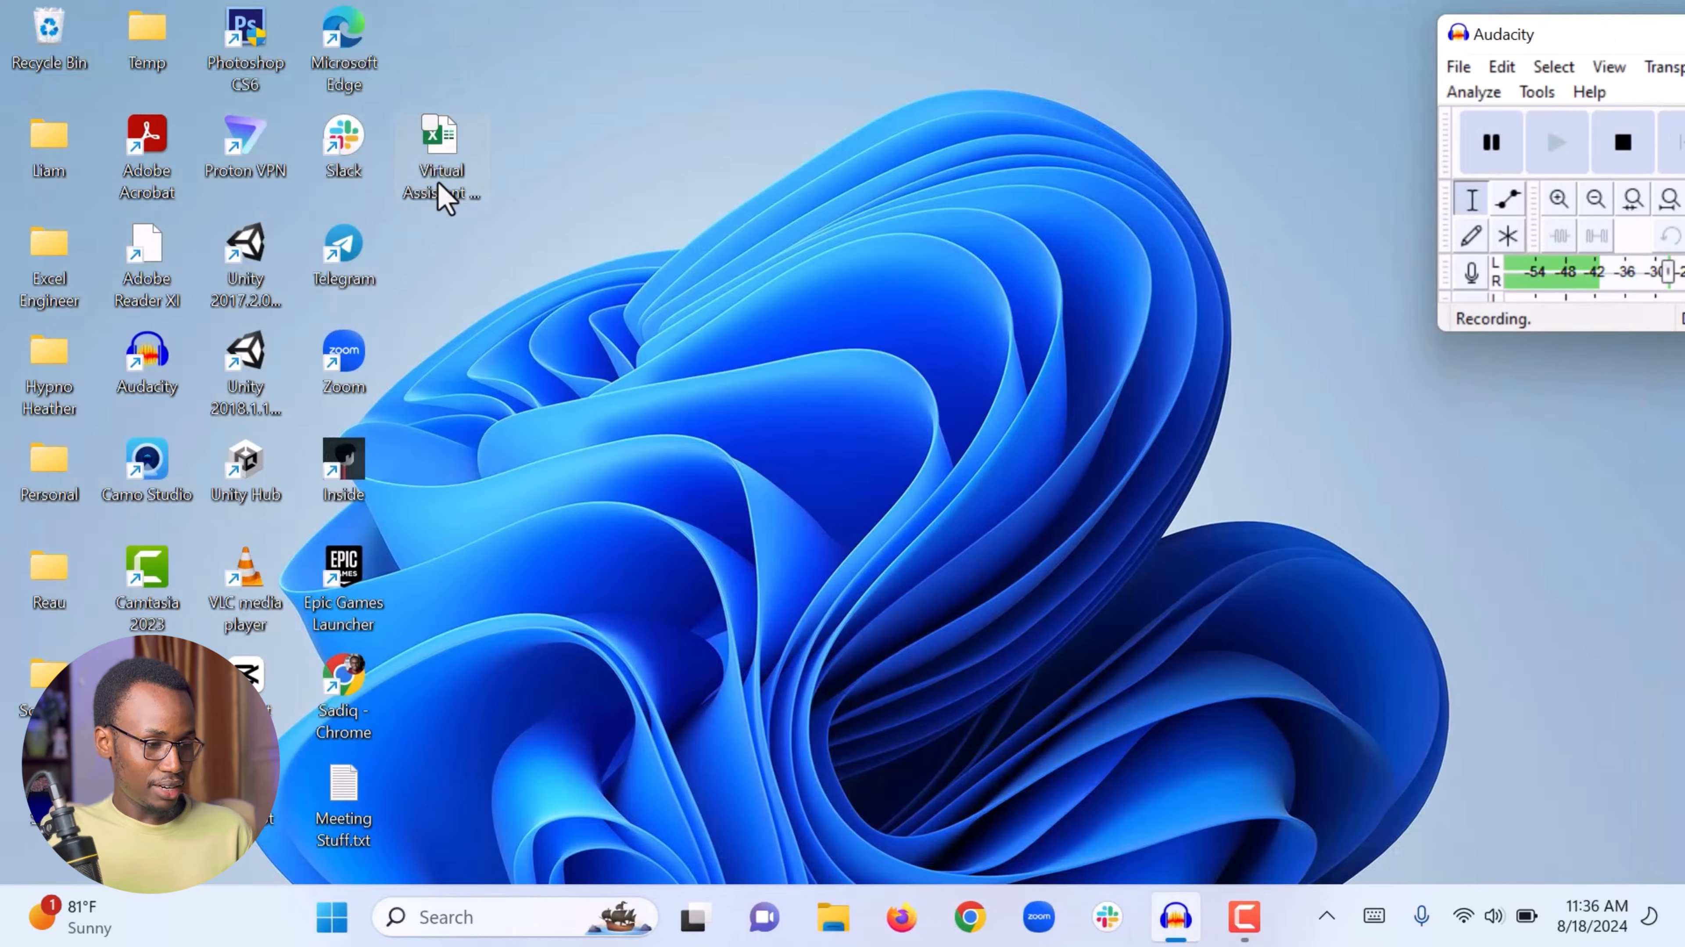
pyautogui.click(454, 147)
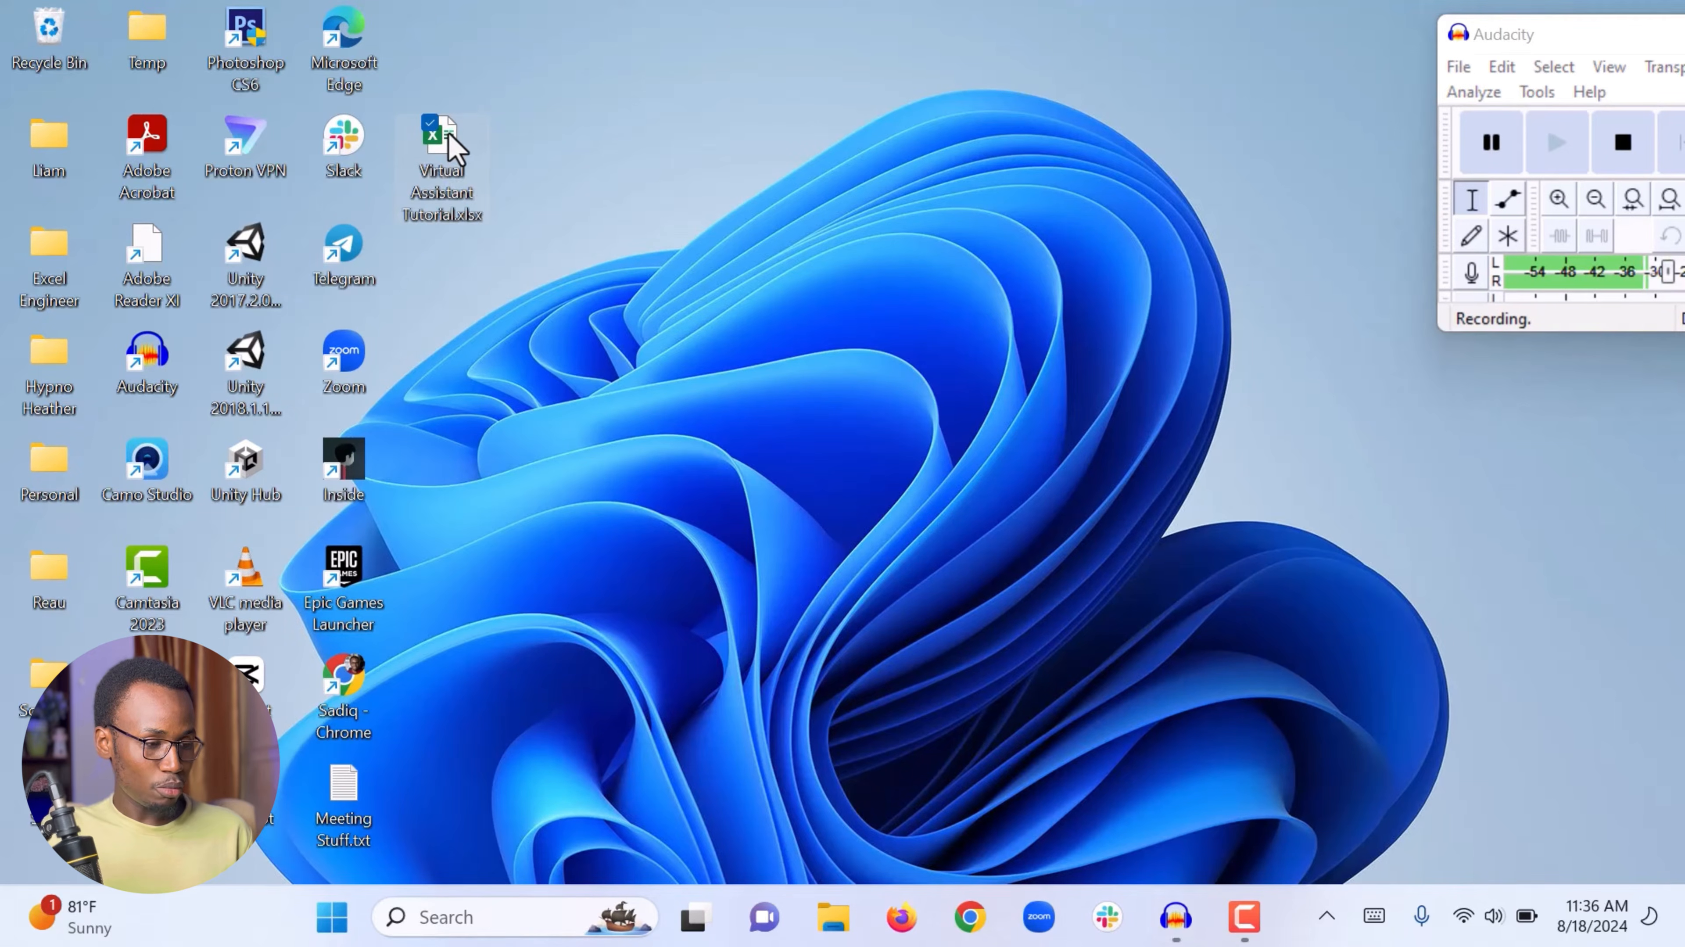
pyautogui.doubleClick(454, 147)
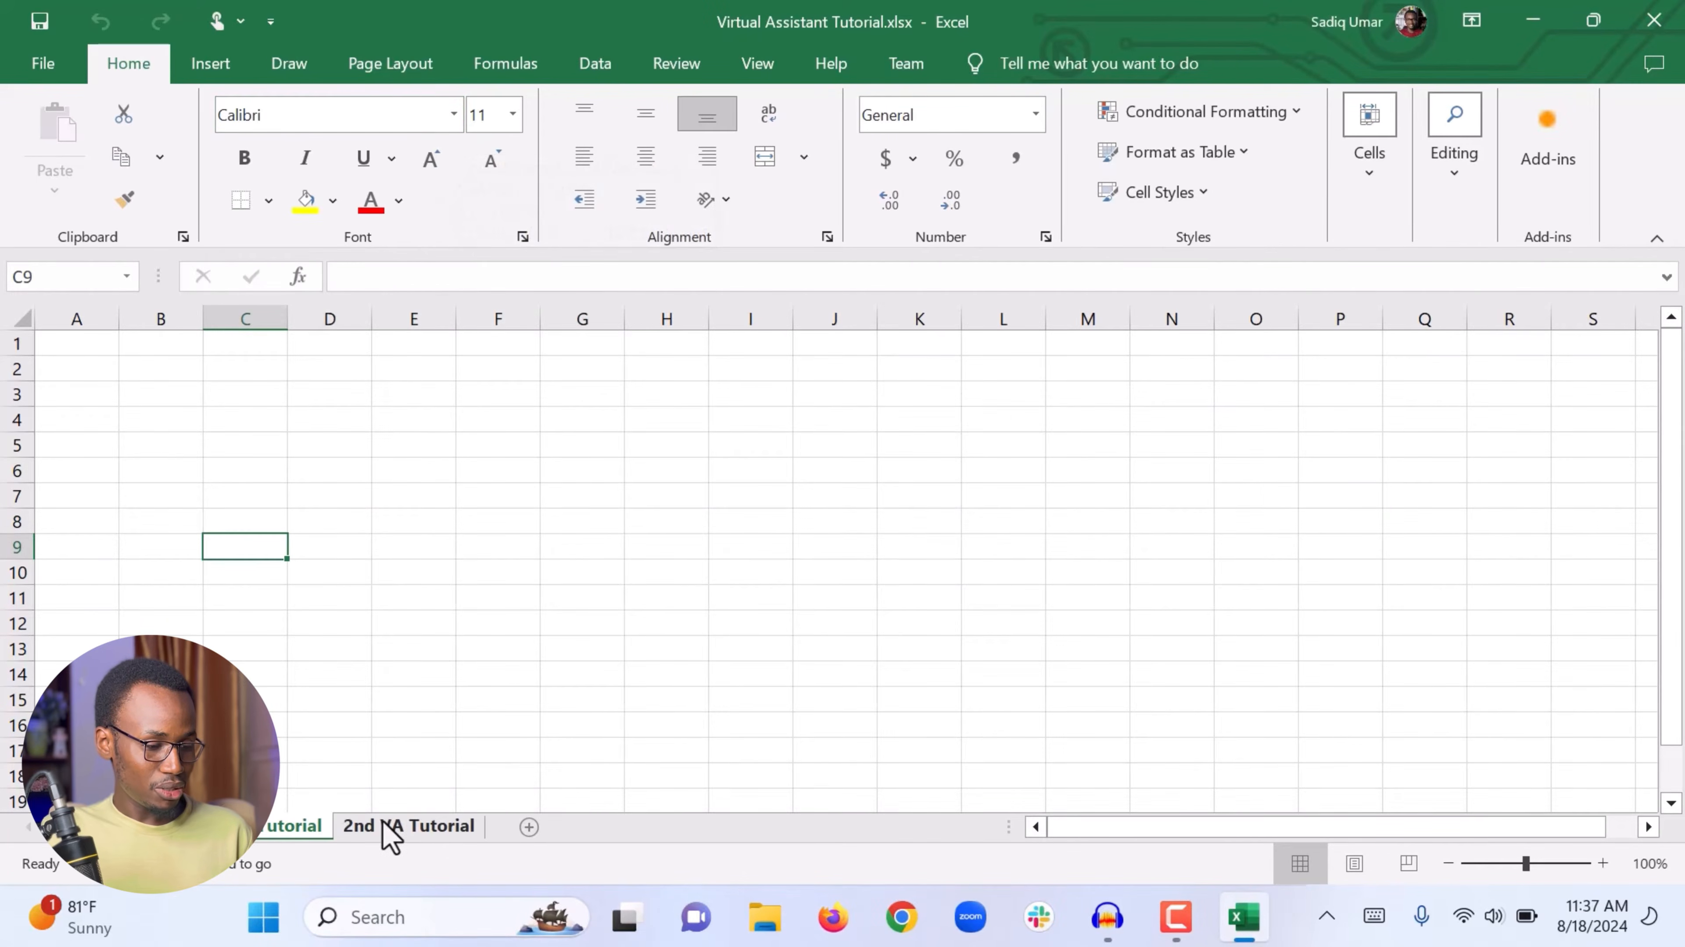
# Step: Switch to the 2nd VA Tutorial sheet and back, then select individual cells such as L4 and L10
pyautogui.click(391, 834)
pyautogui.click(260, 832)
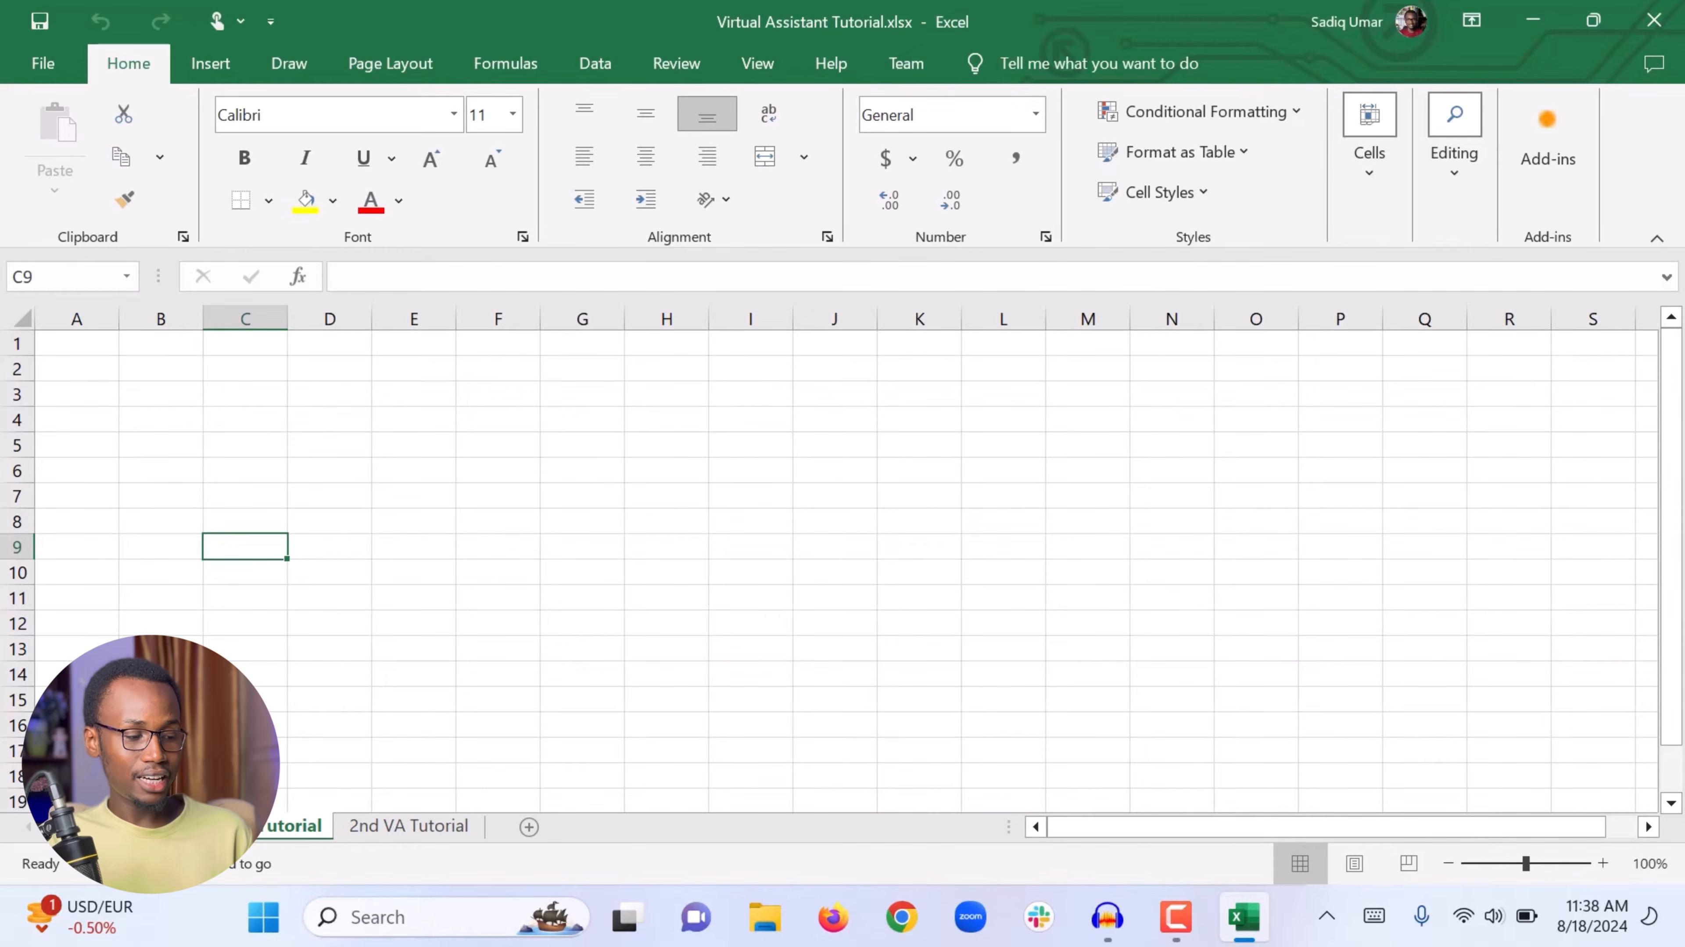
pyautogui.moveTo(244, 559); pyautogui.dragTo(363, 592)
pyautogui.click(974, 422)
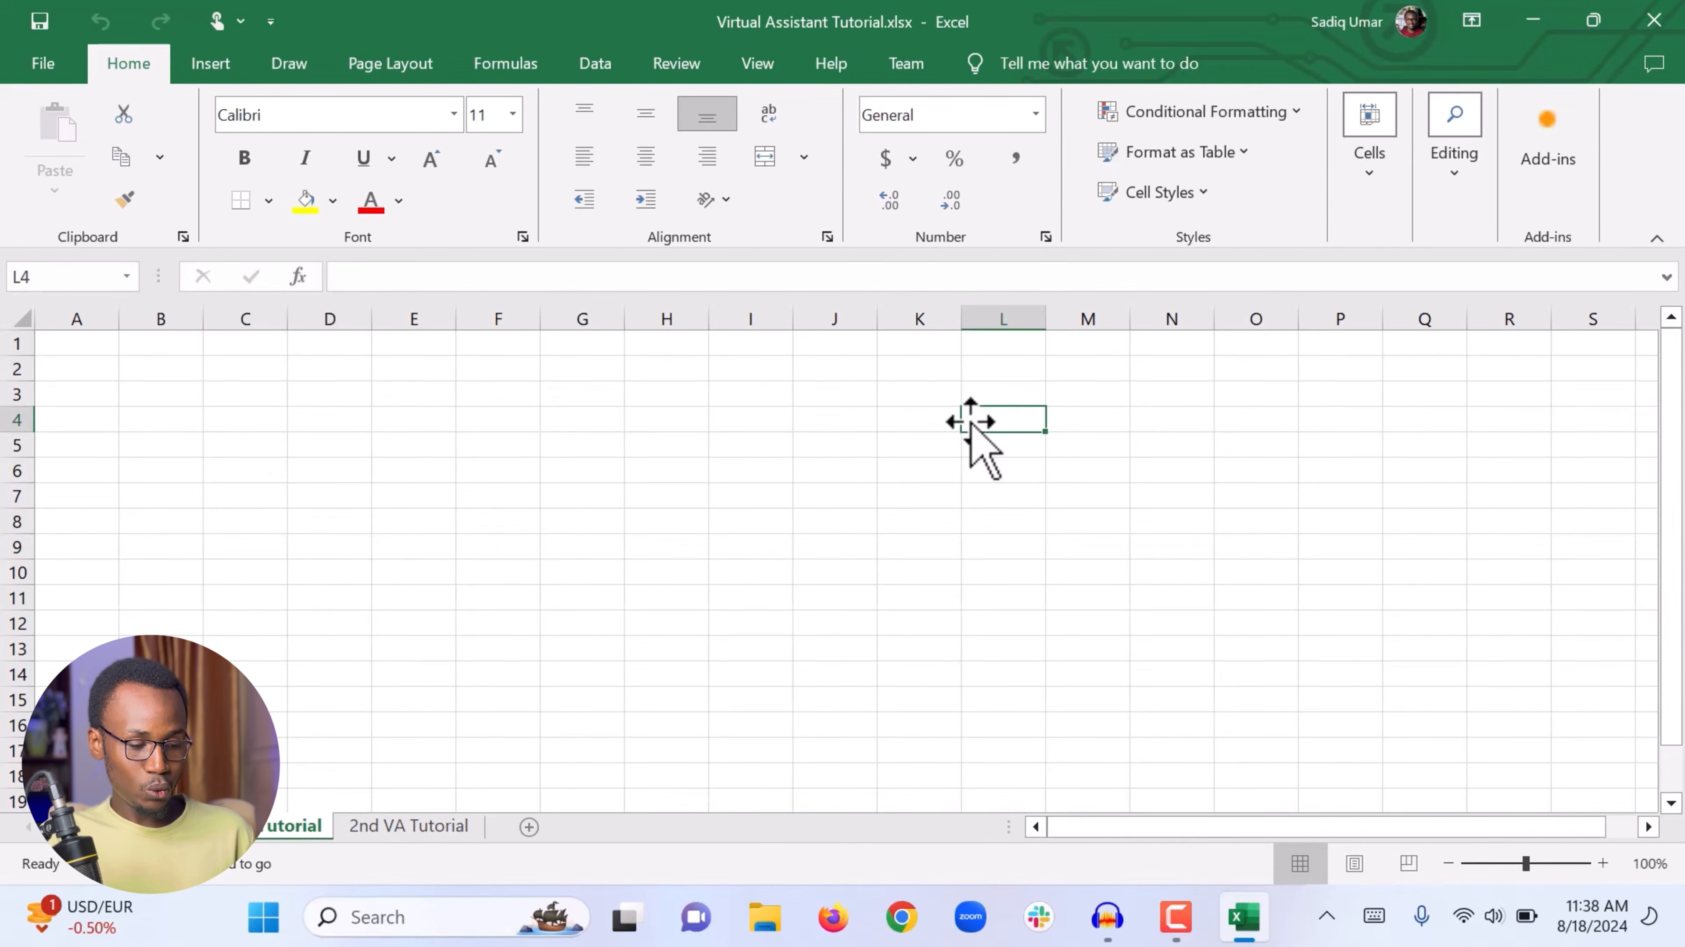
pyautogui.click(1040, 580)
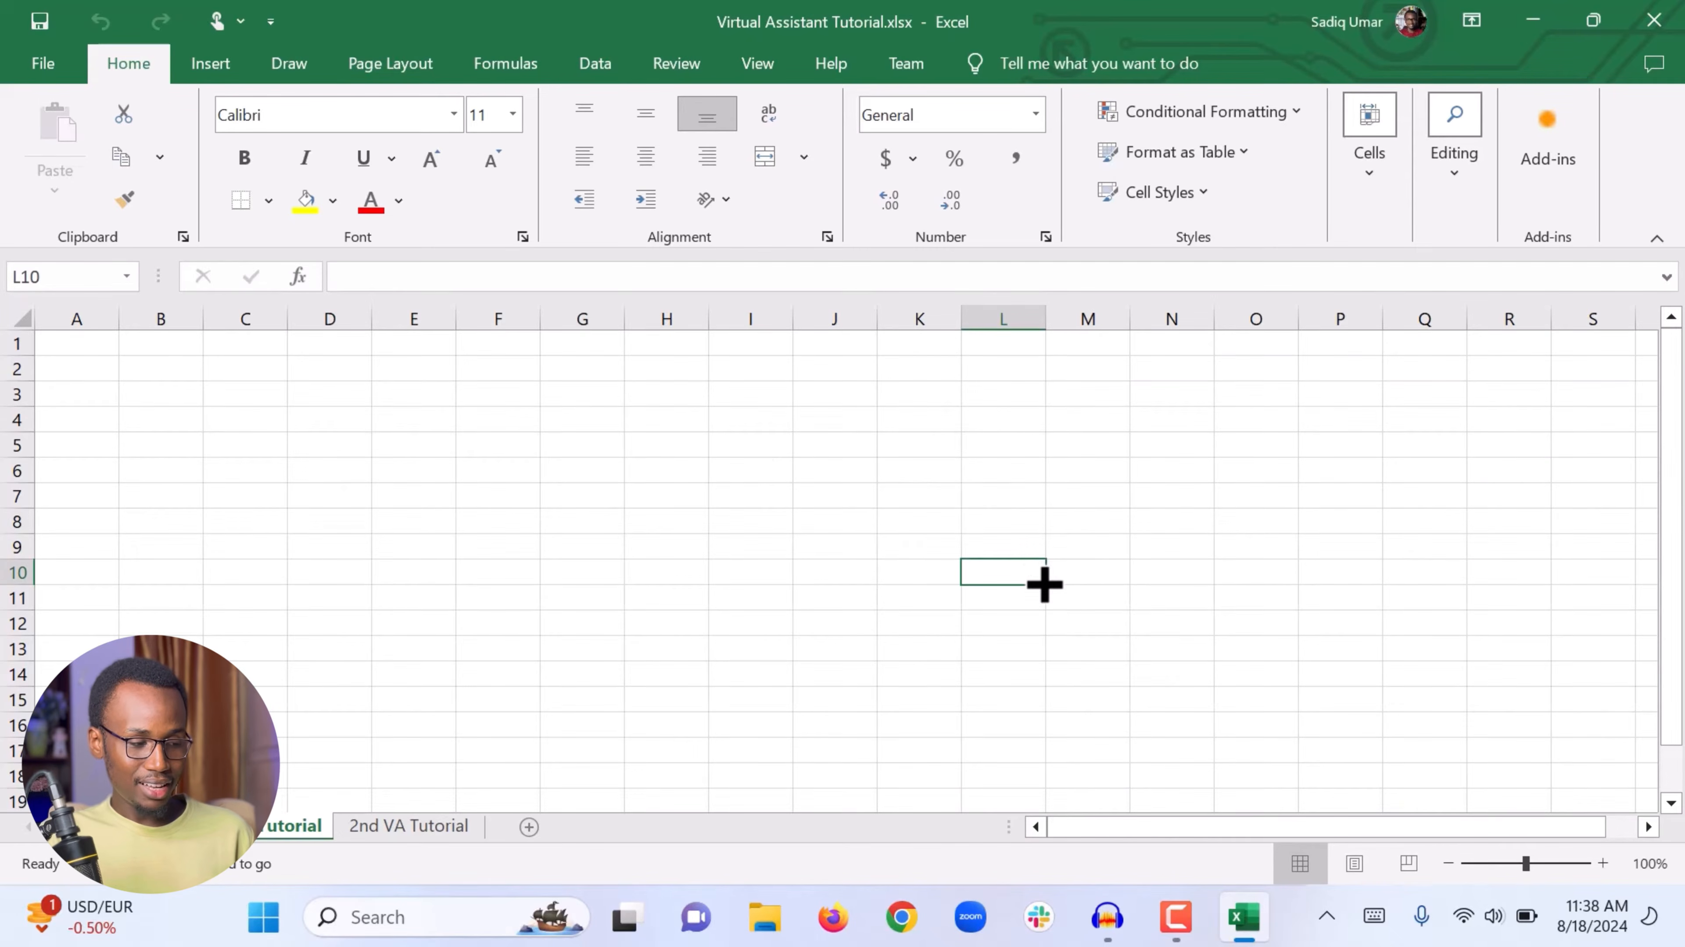
# Step: Select row 2, column F and row 4 as whole rows and columns
pyautogui.click(6, 367)
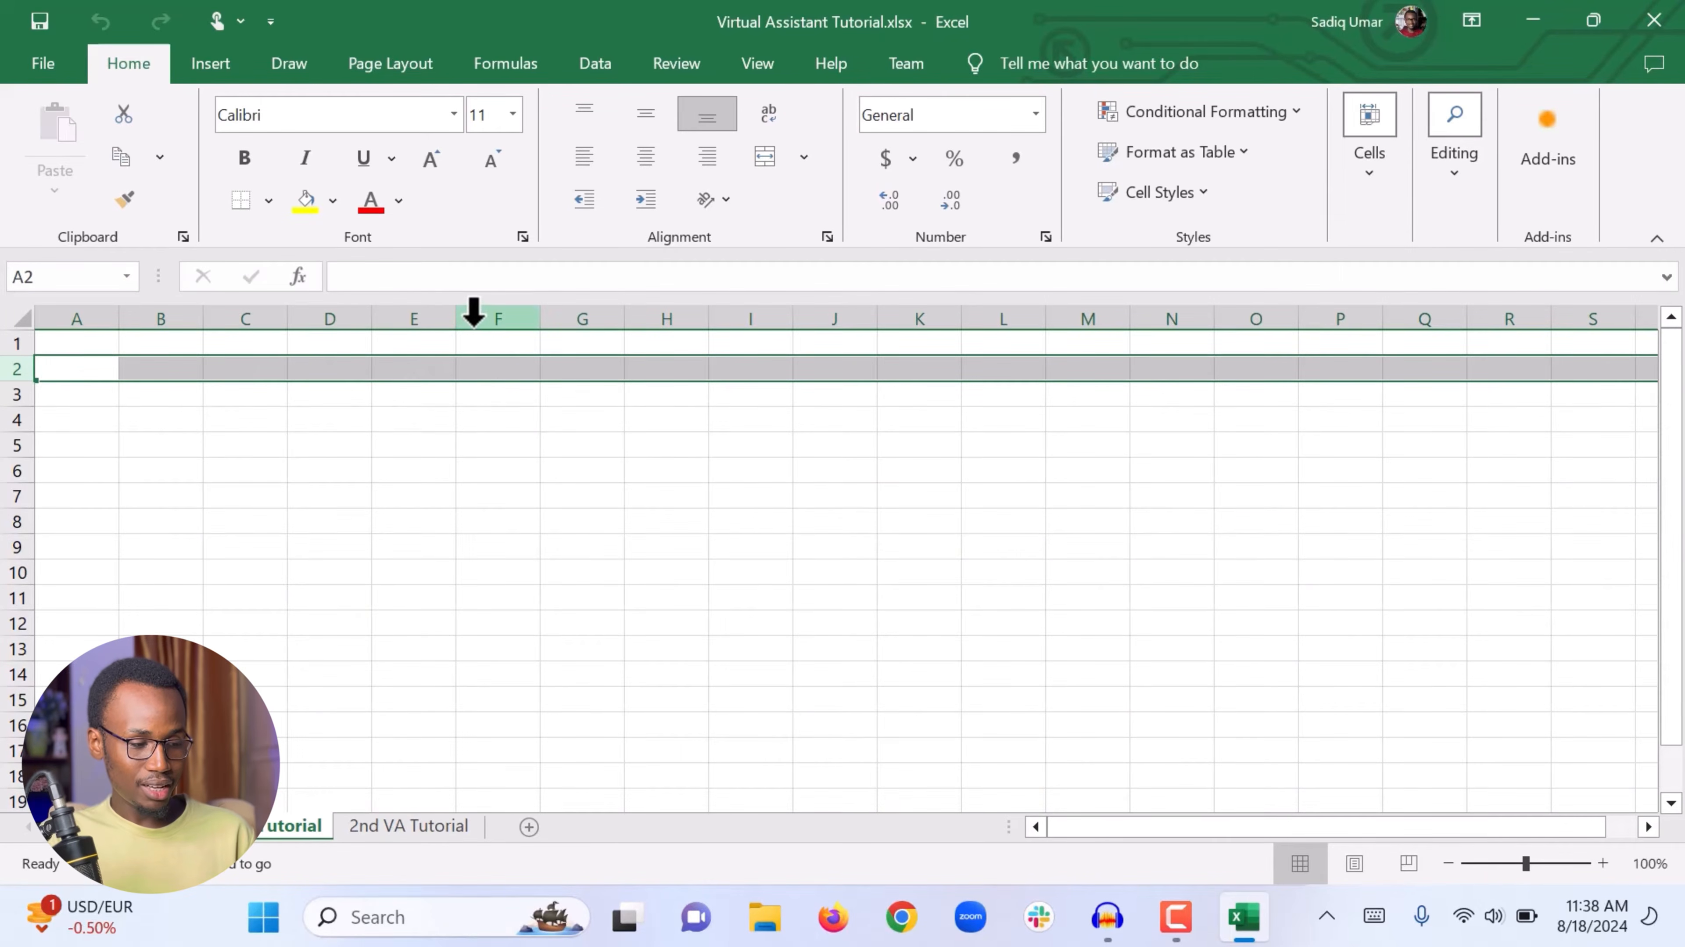
pyautogui.click(474, 314)
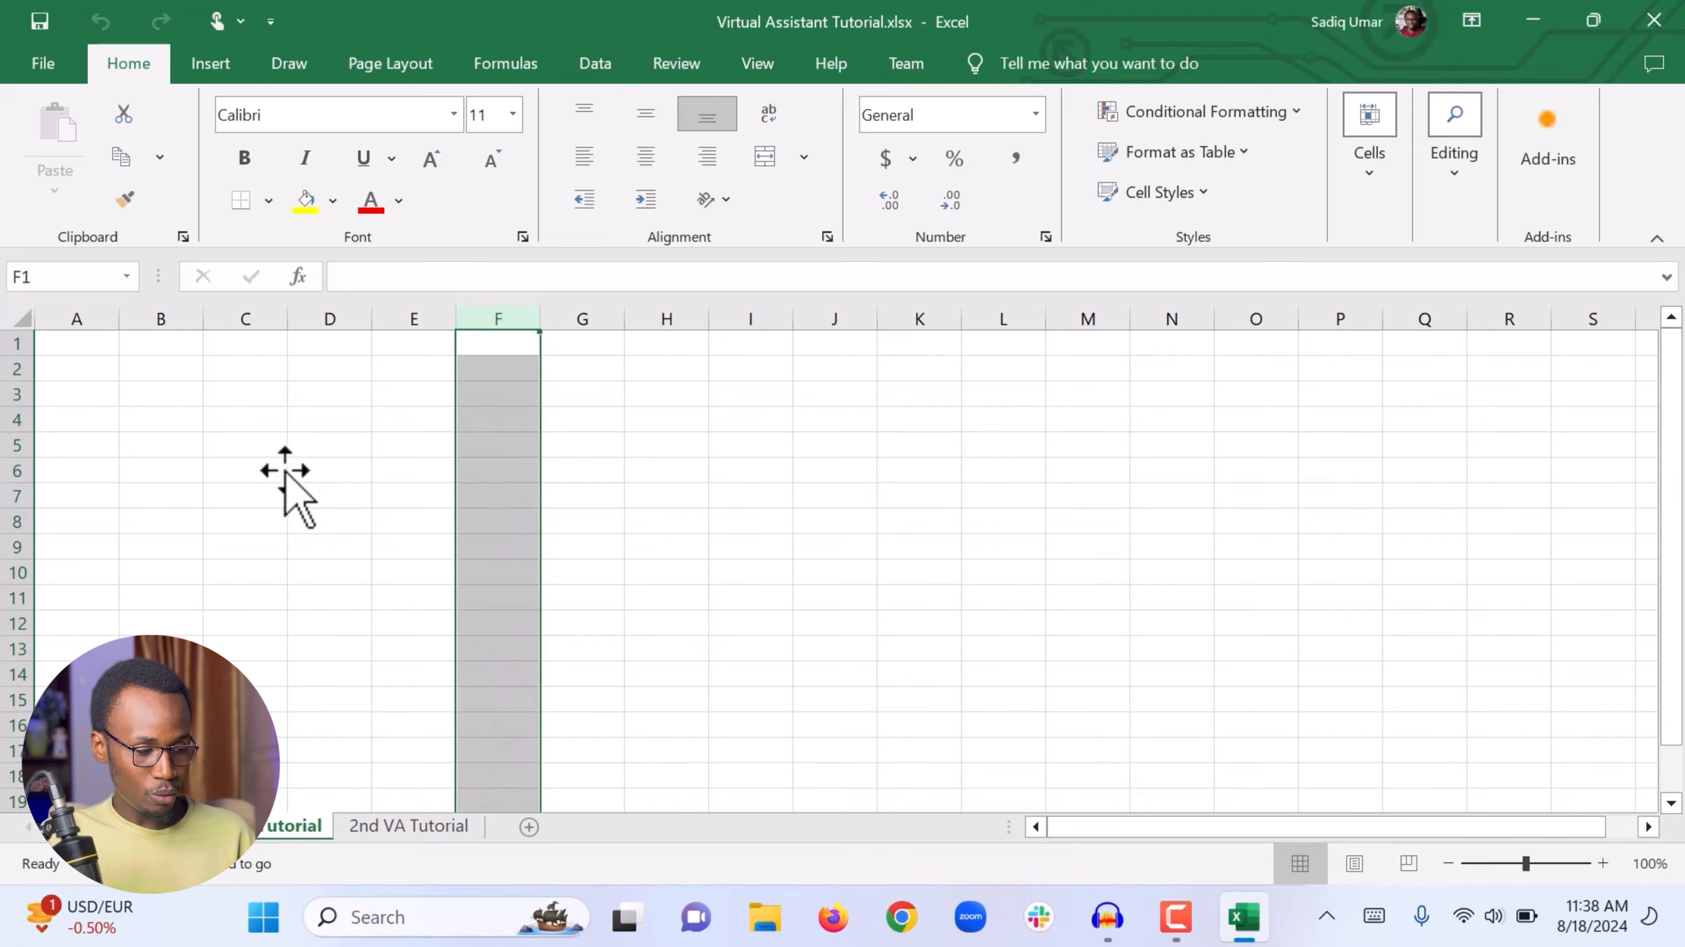
pyautogui.click(18, 419)
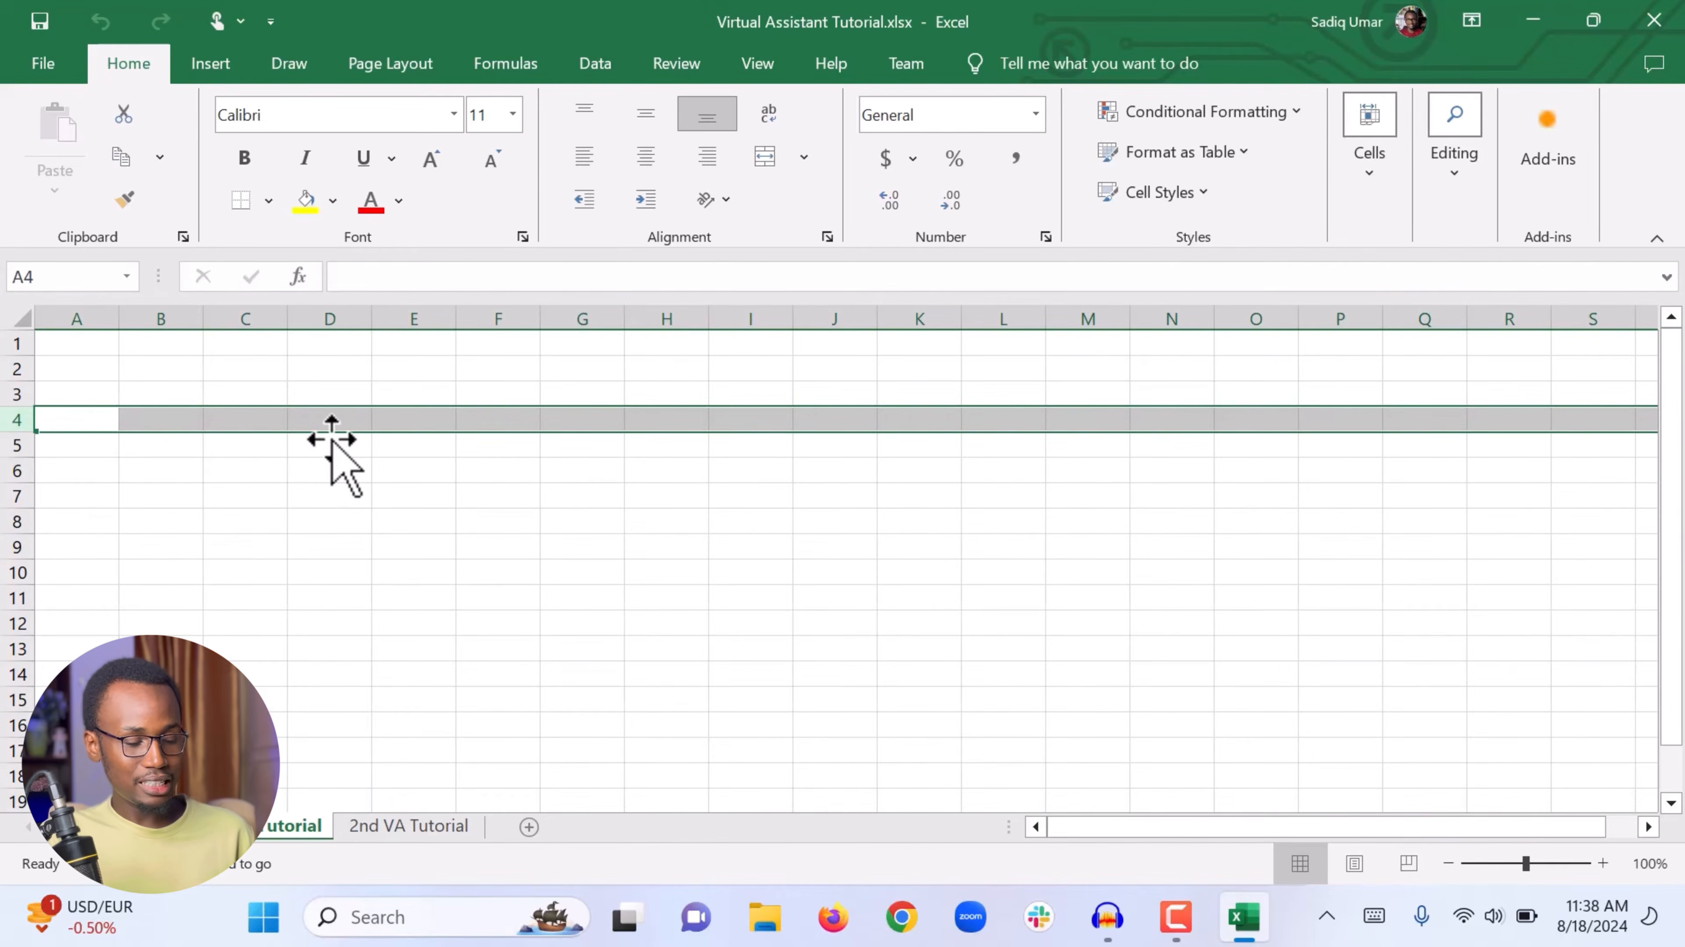
# Step: Select cell G6 and move it to cell K9
pyautogui.click(432, 493)
pyautogui.click(545, 473)
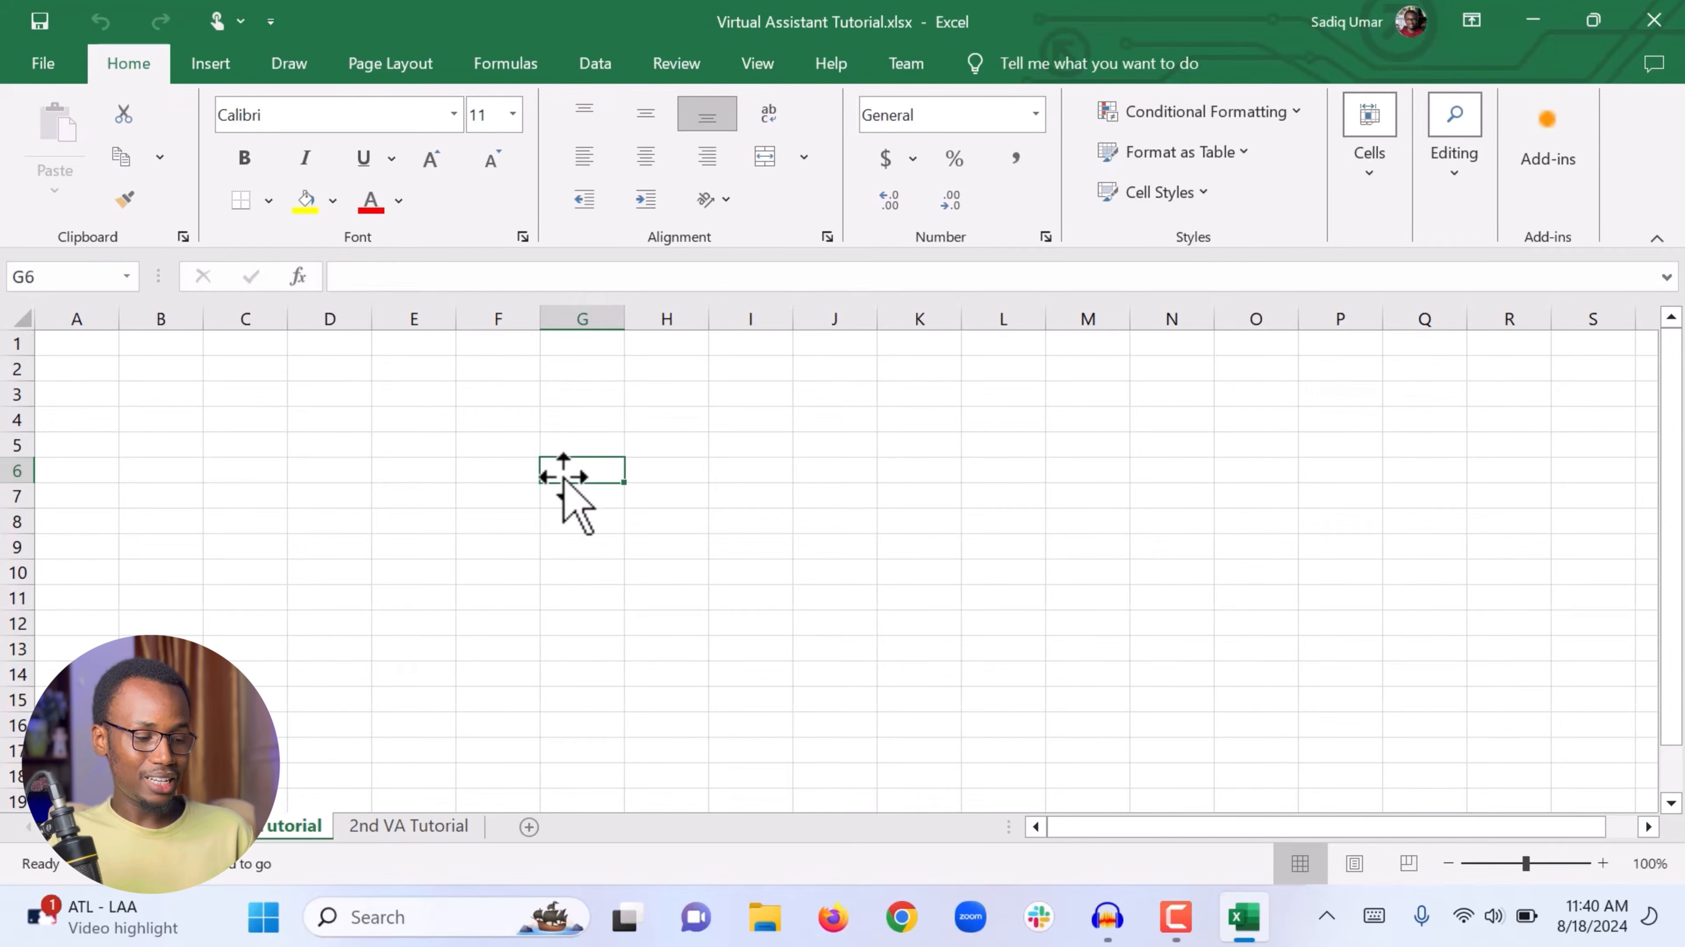
pyautogui.moveTo(563, 476); pyautogui.dragTo(909, 556)
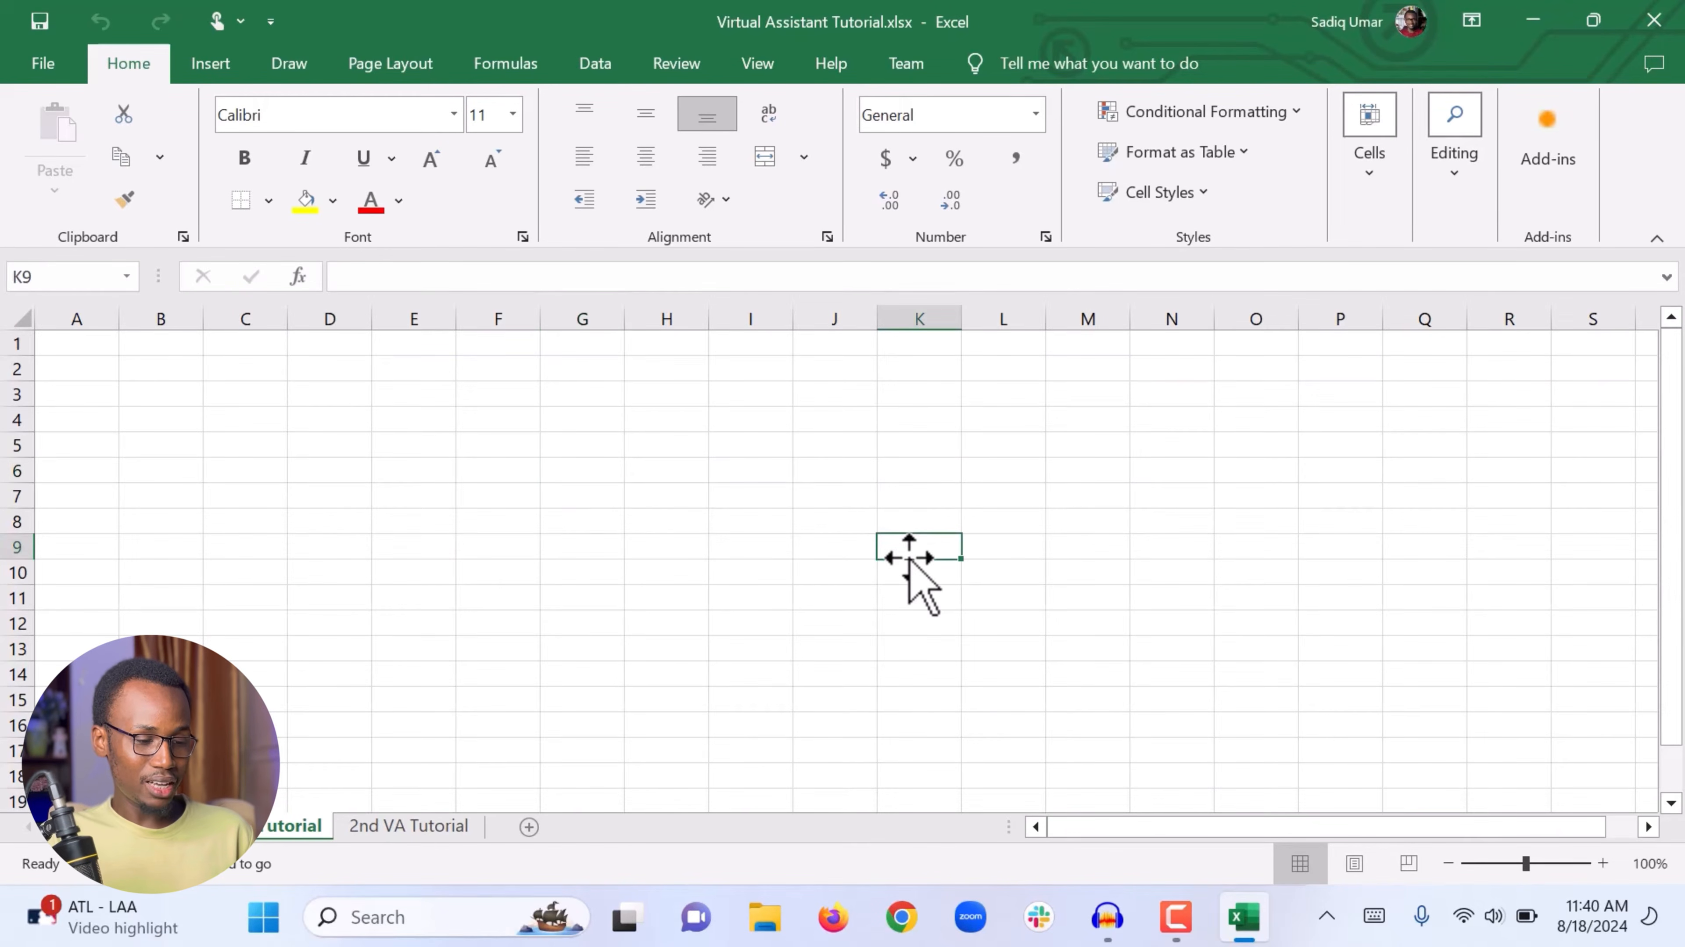
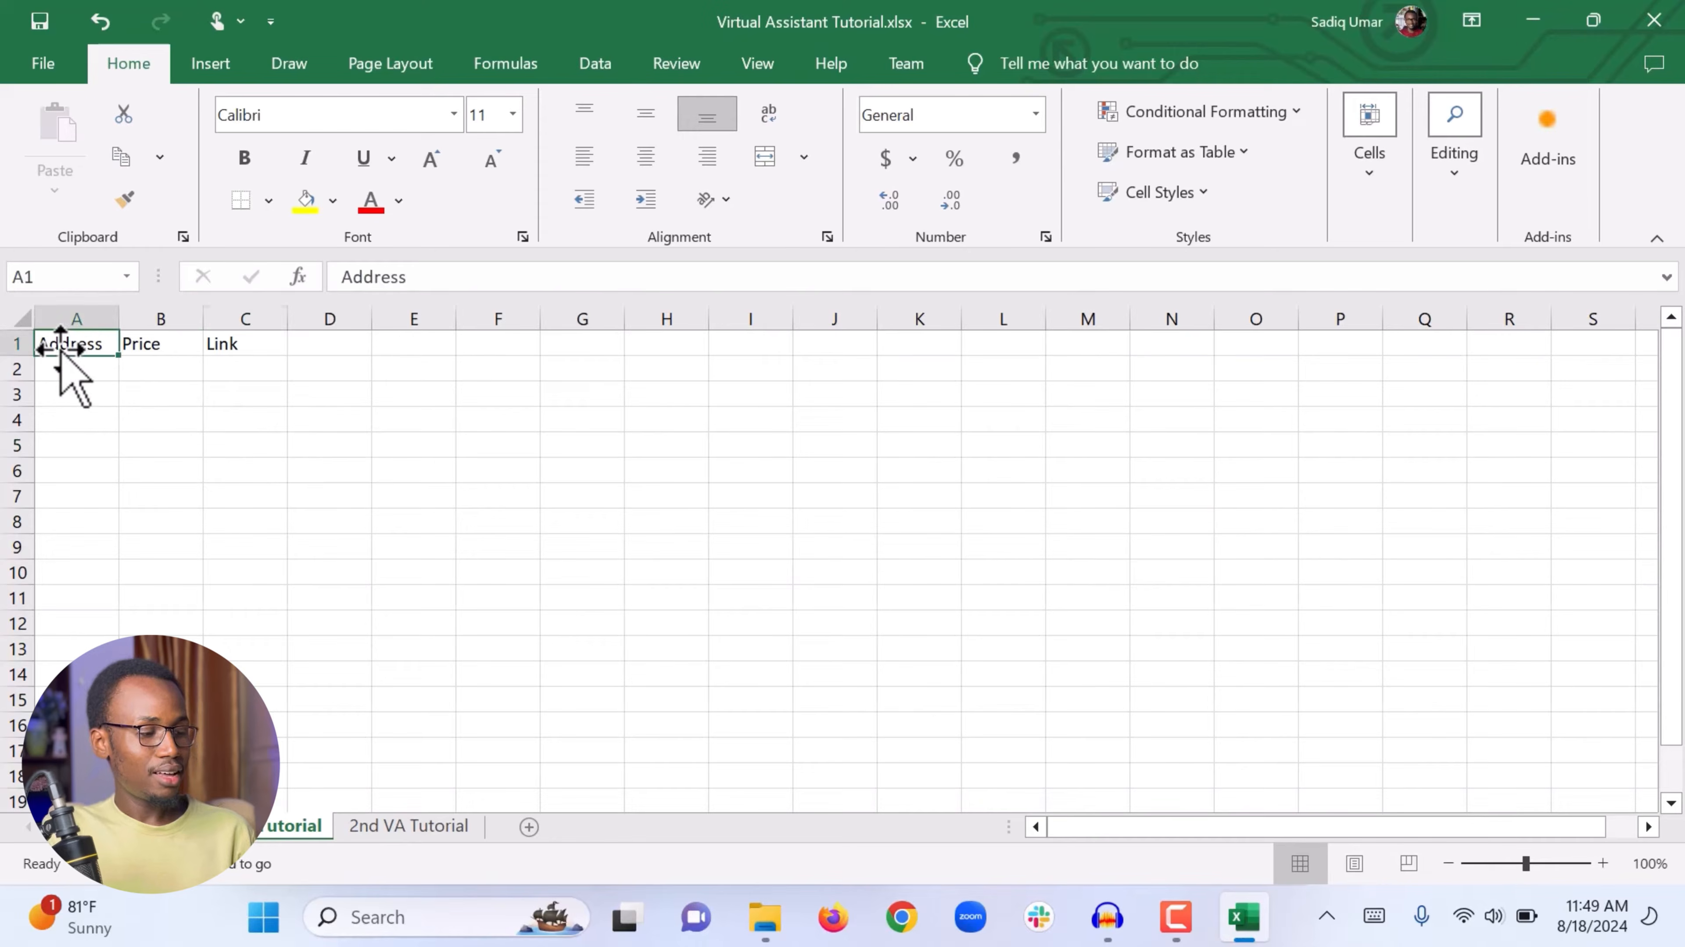
# Step: Select the range A2 to C10 beneath the Address, Price and Link headers
pyautogui.press('F2')
pyautogui.click(226, 347)
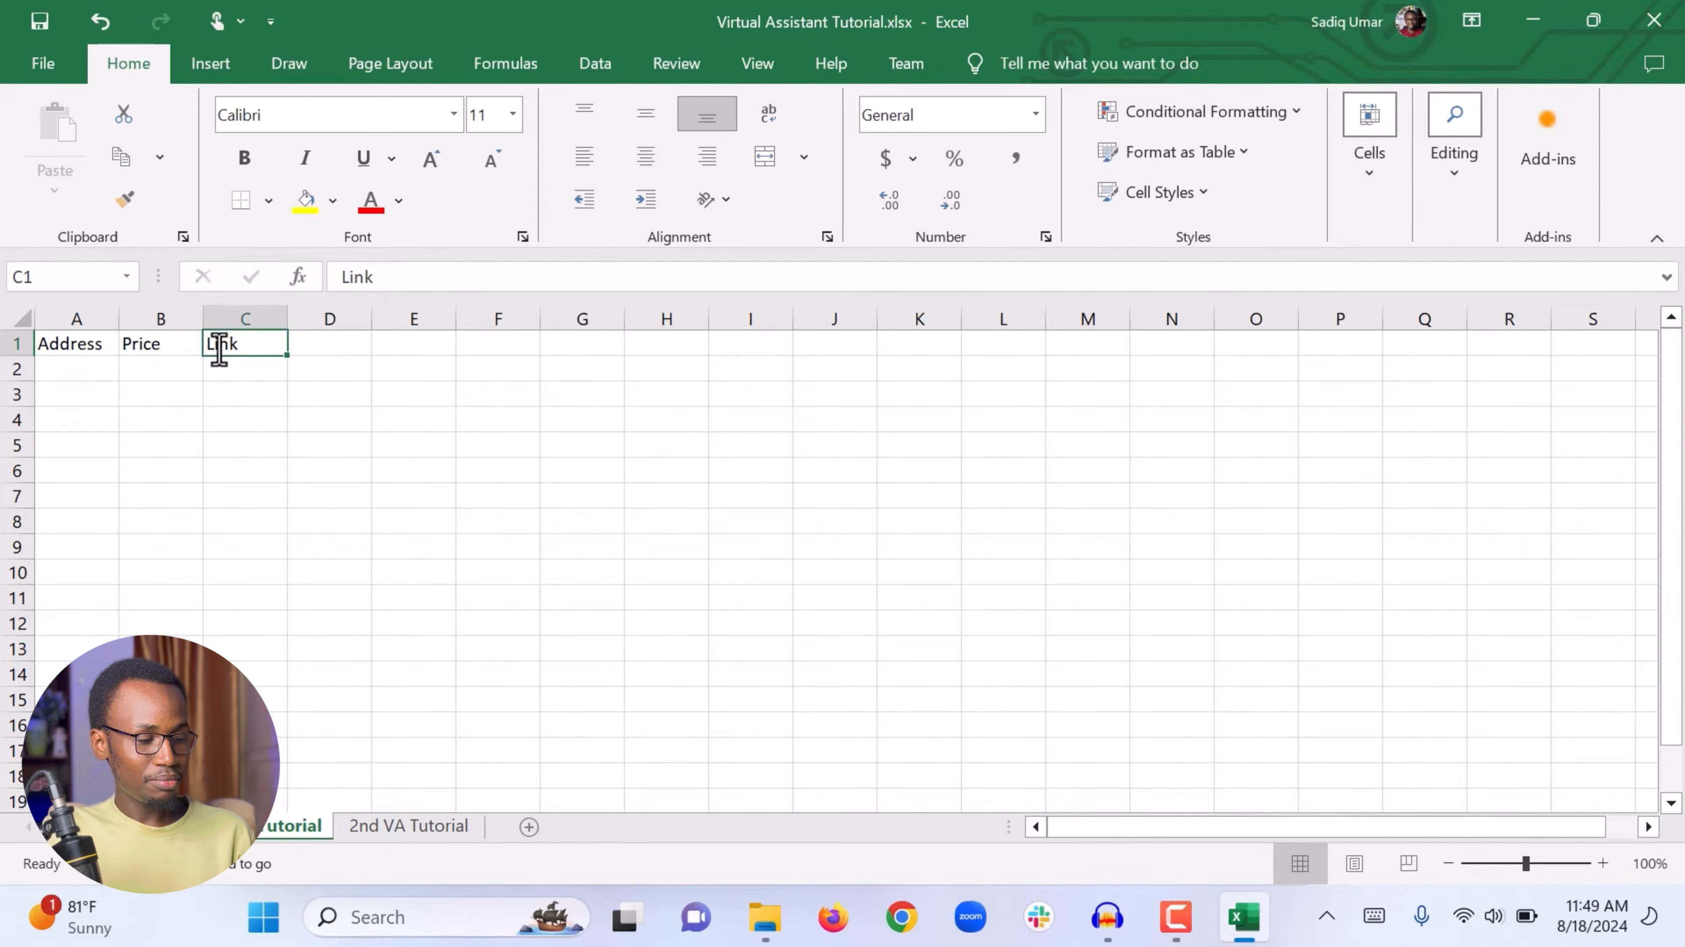
pyautogui.moveTo(83, 369); pyautogui.dragTo(285, 572)
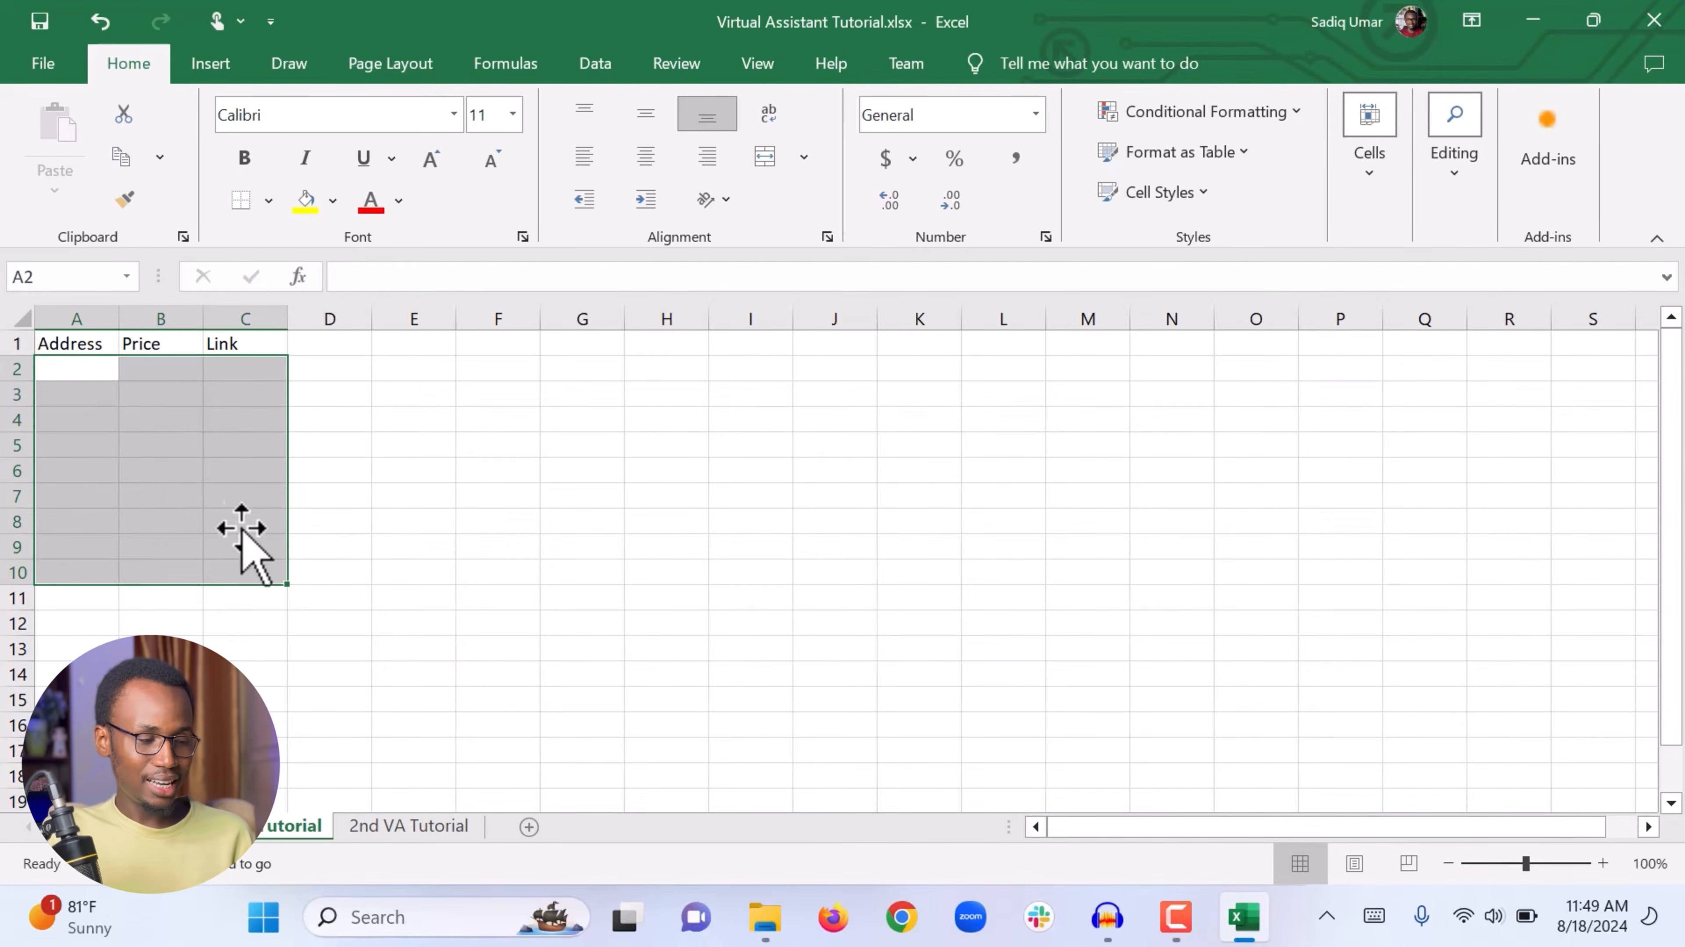
pyautogui.click(243, 548)
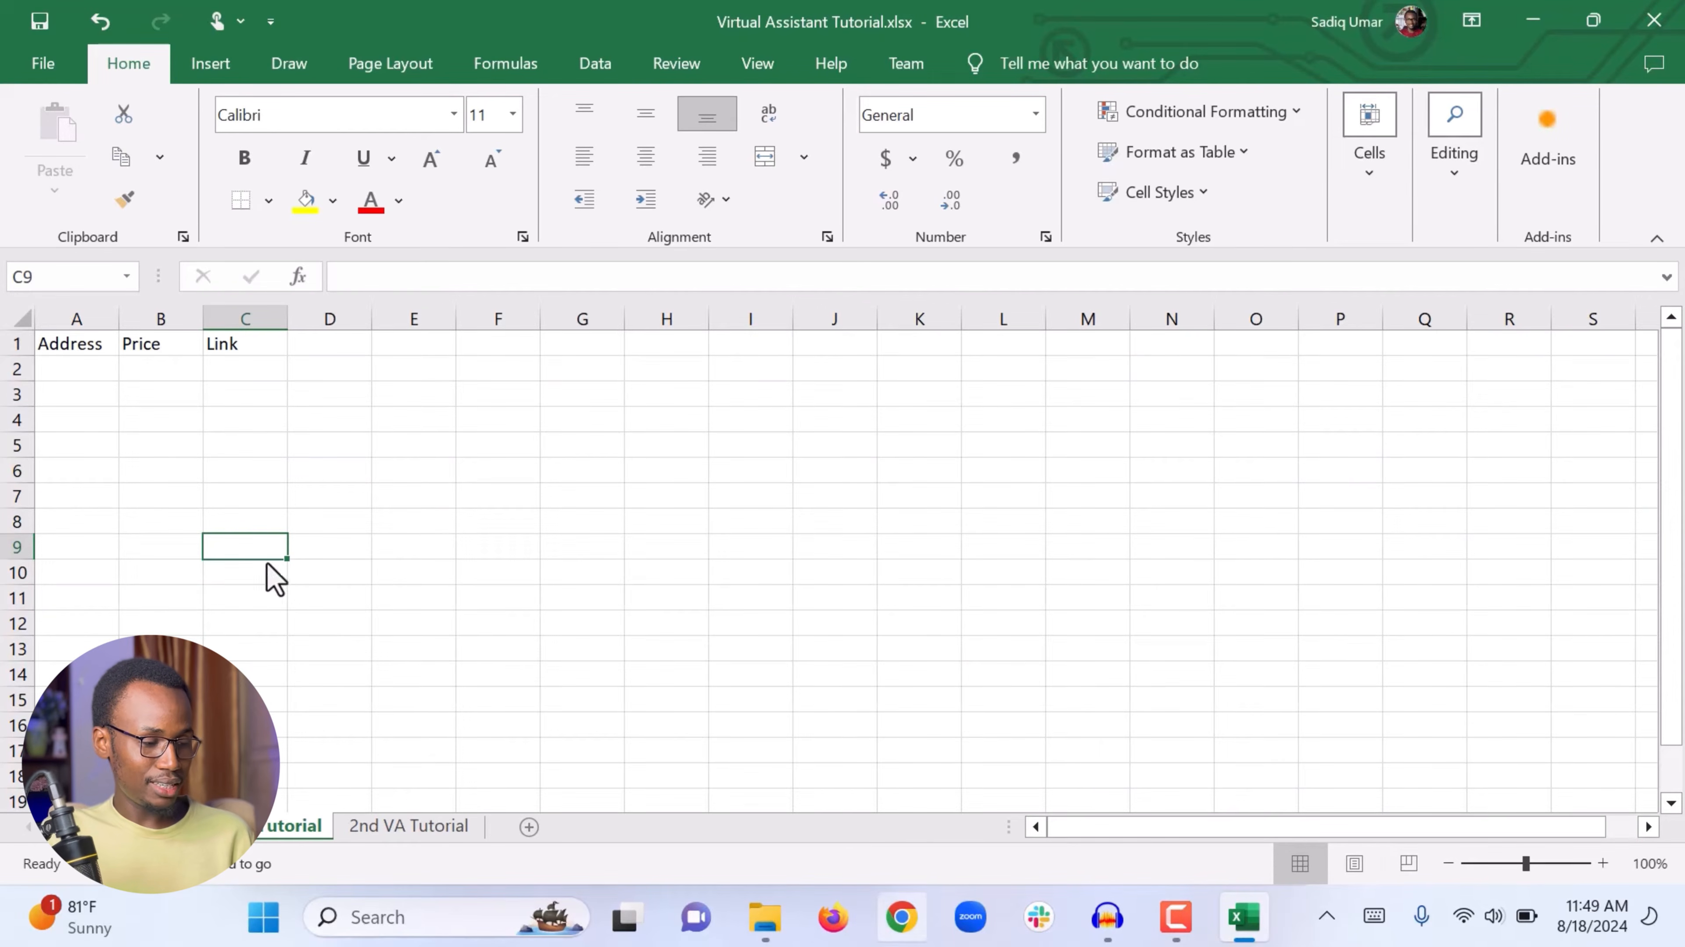
pyautogui.click(832, 917)
pyautogui.click(403, 83)
pyautogui.write('zillow')
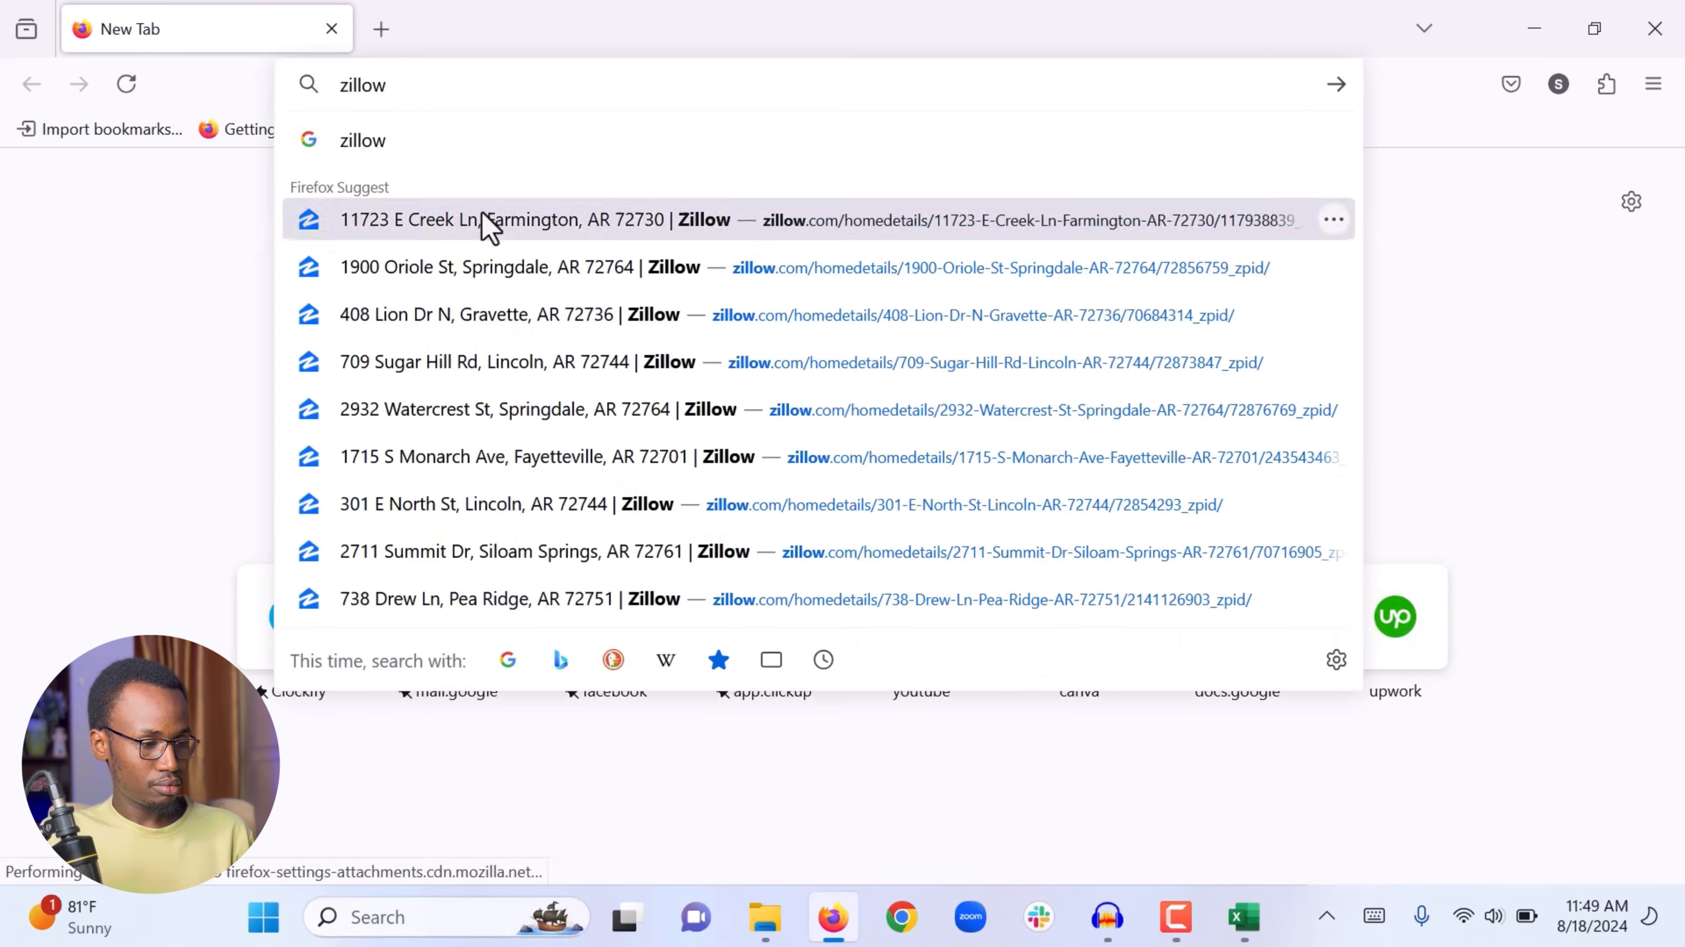
pyautogui.click(482, 226)
pyautogui.click(656, 79)
# Step: Paste the listing URL into cell C2 under Link
pyautogui.click(1244, 918)
pyautogui.click(246, 368)
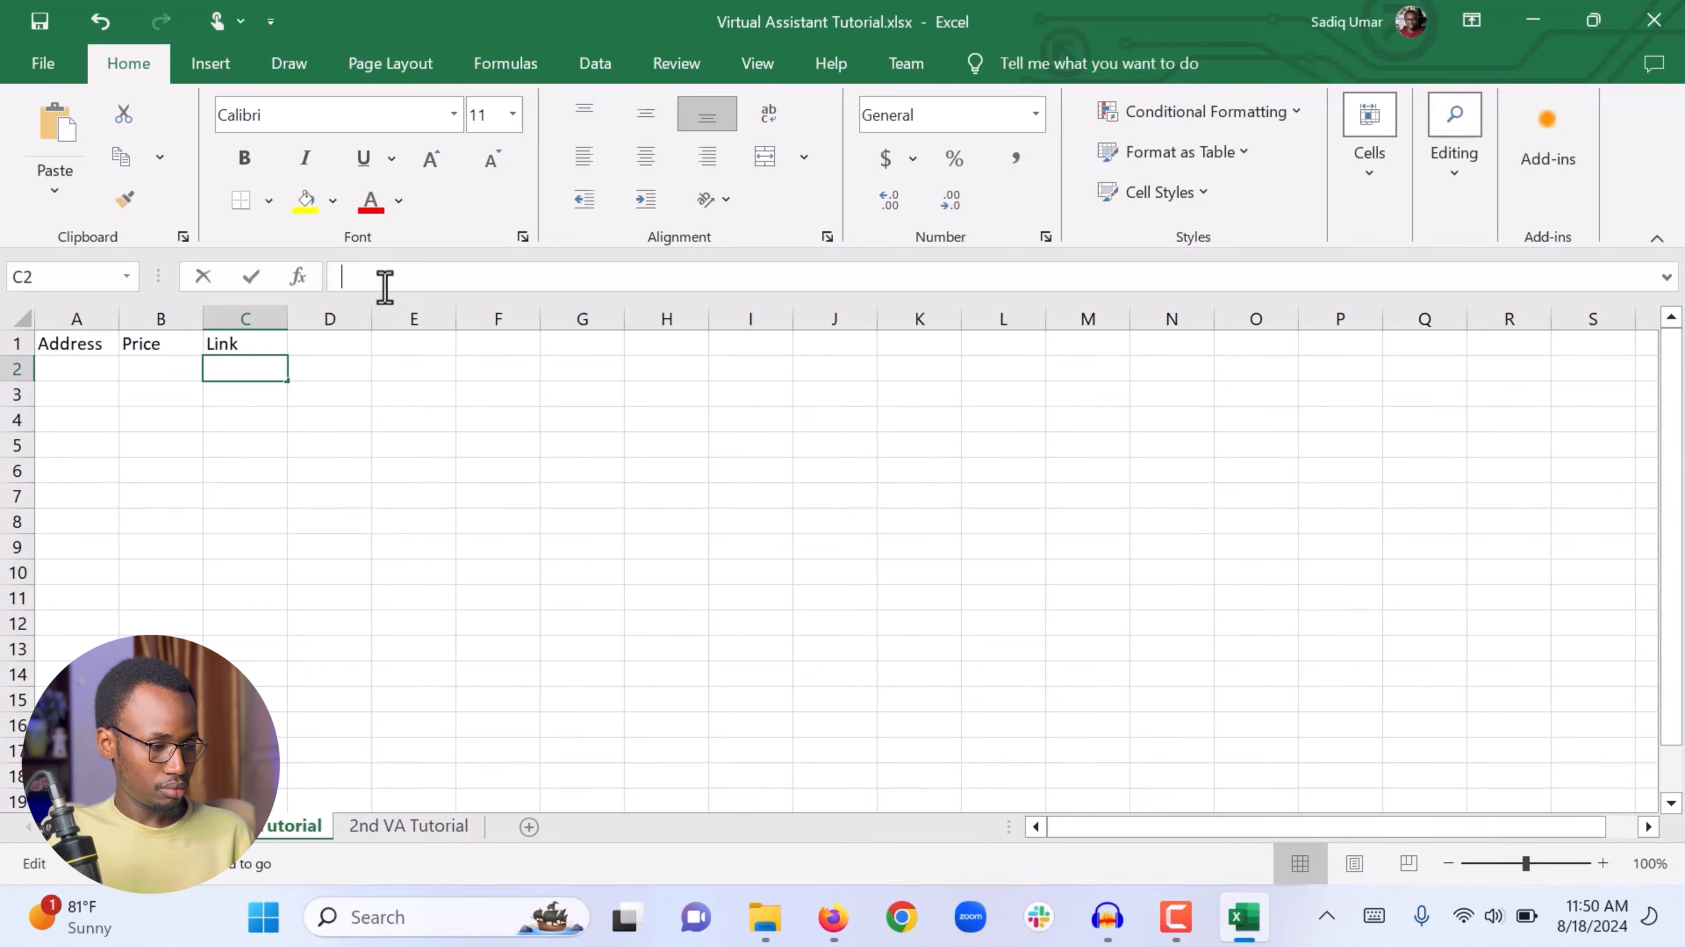
pyautogui.click(383, 285)
pyautogui.press('Return')
# Step: Copy the listing's street address from the page and paste it into cell A2
pyautogui.click(160, 368)
pyautogui.click(832, 917)
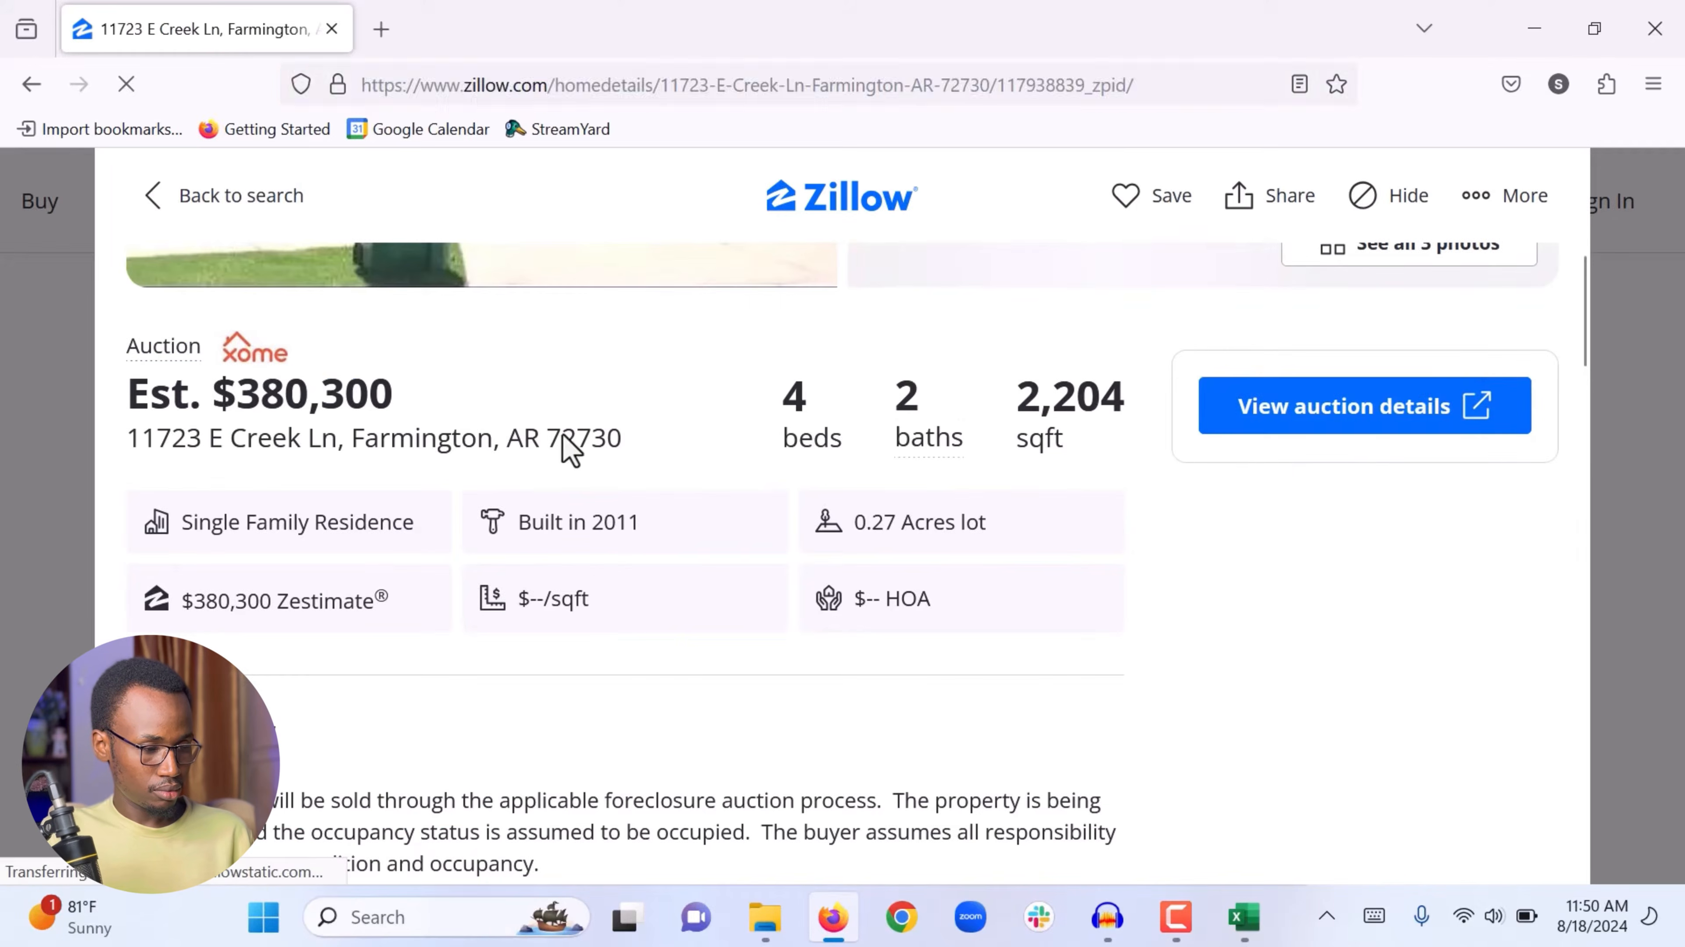
pyautogui.moveTo(623, 439); pyautogui.dragTo(129, 444)
pyautogui.hotkey('ctrl', 'c')
pyautogui.click(1245, 918)
pyautogui.click(77, 368)
pyautogui.click(397, 284)
pyautogui.hotkey('ctrl', 'v')
pyautogui.press('Tab')
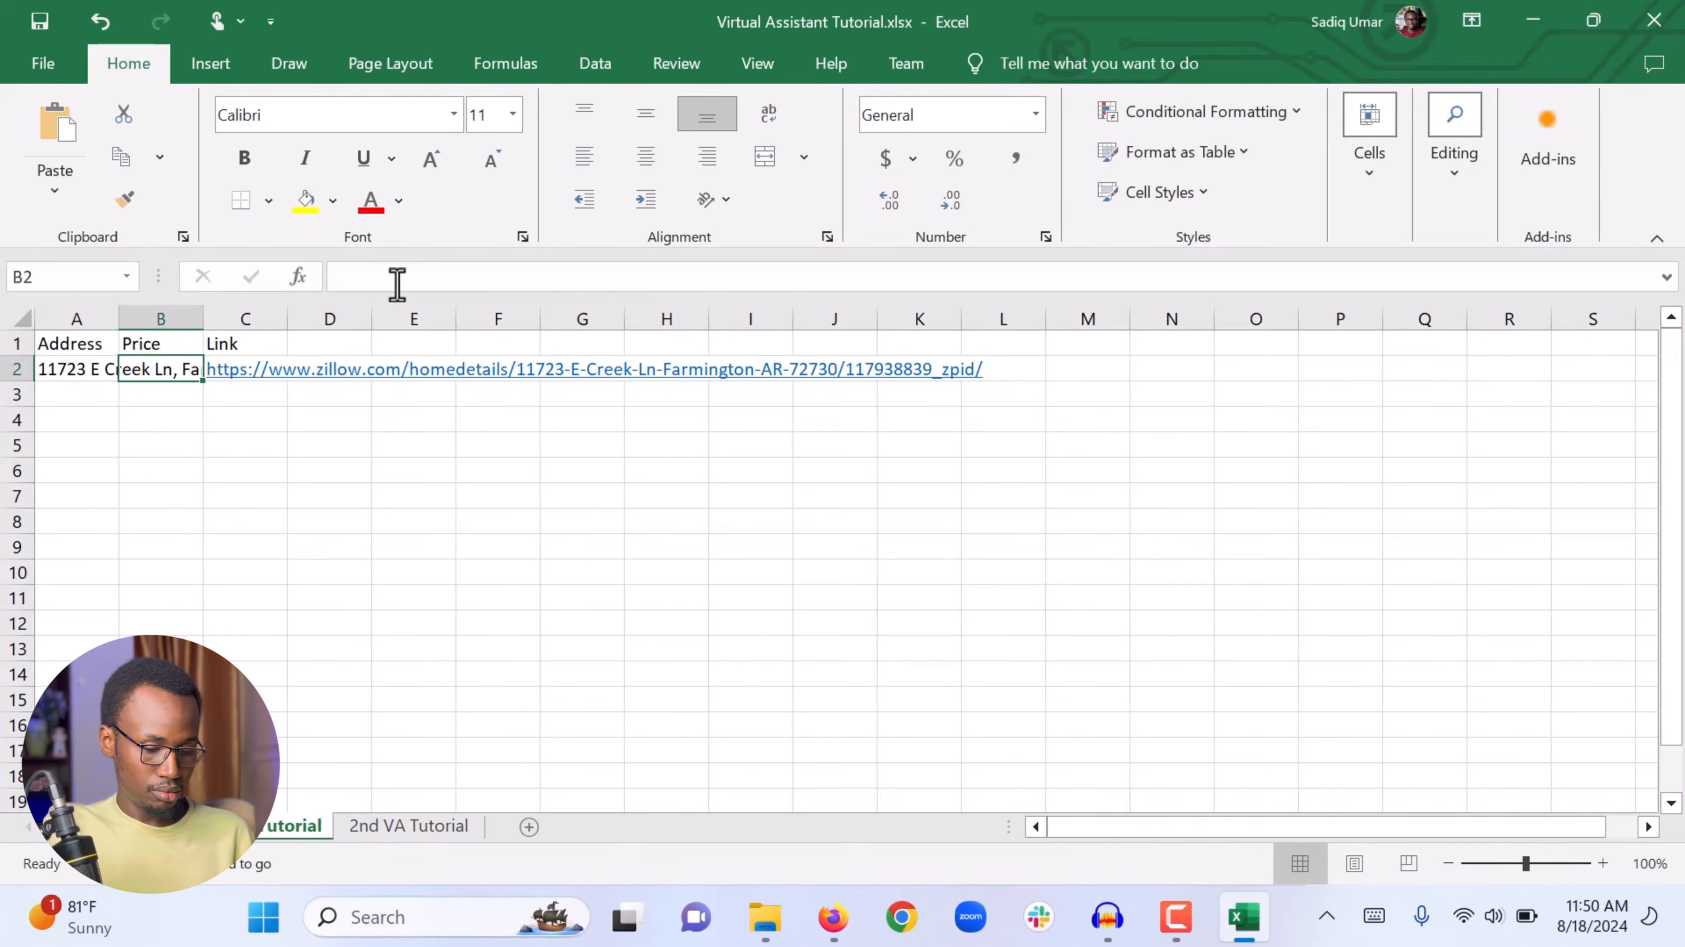
# Step: Enter the price 380300 in cell B2
pyautogui.click(833, 917)
pyautogui.click(1244, 918)
pyautogui.write('380300')
pyautogui.press('Return')
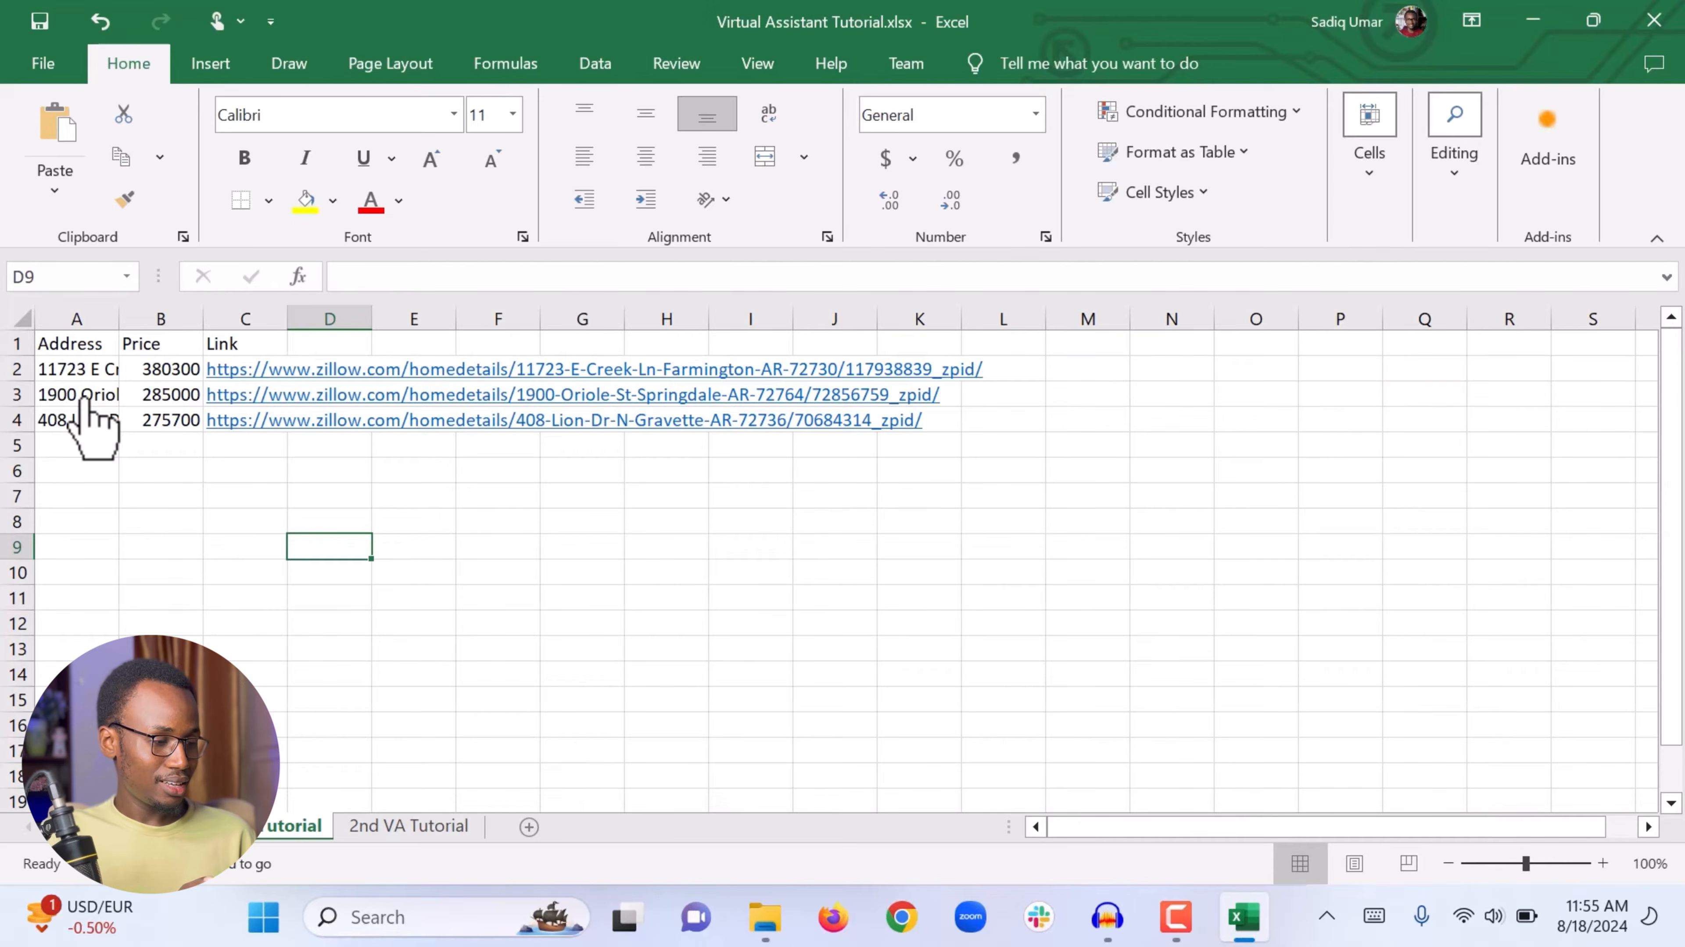
# Step: Widen column A by dragging its edge
pyautogui.click(76, 319)
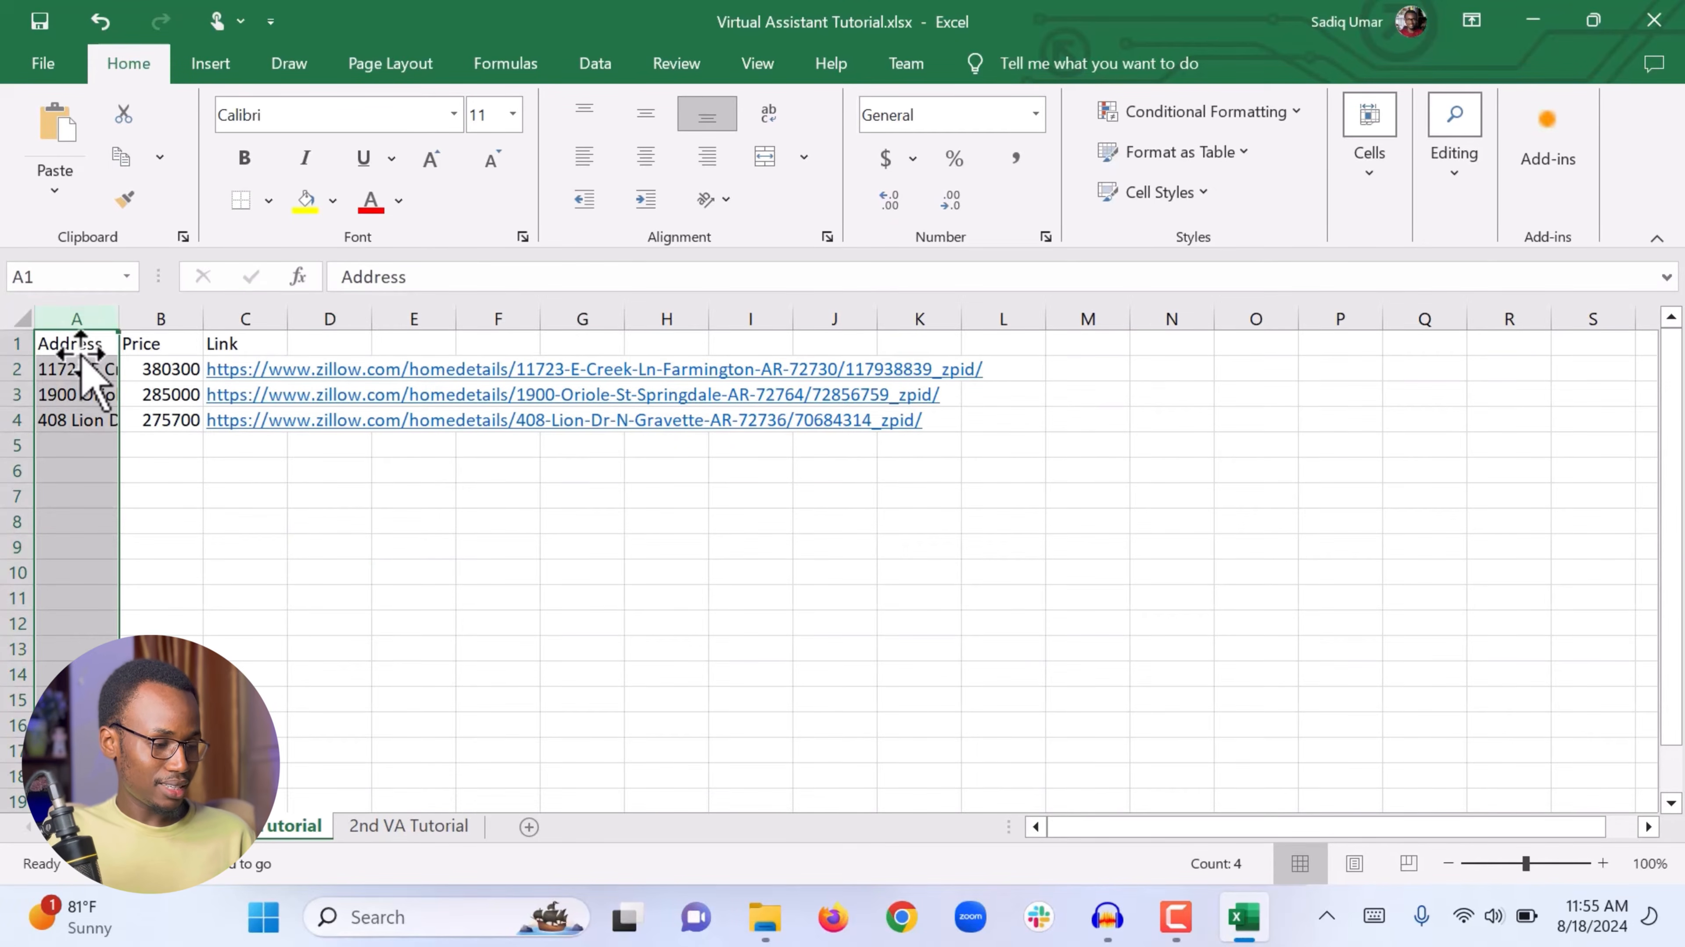
pyautogui.click(81, 418)
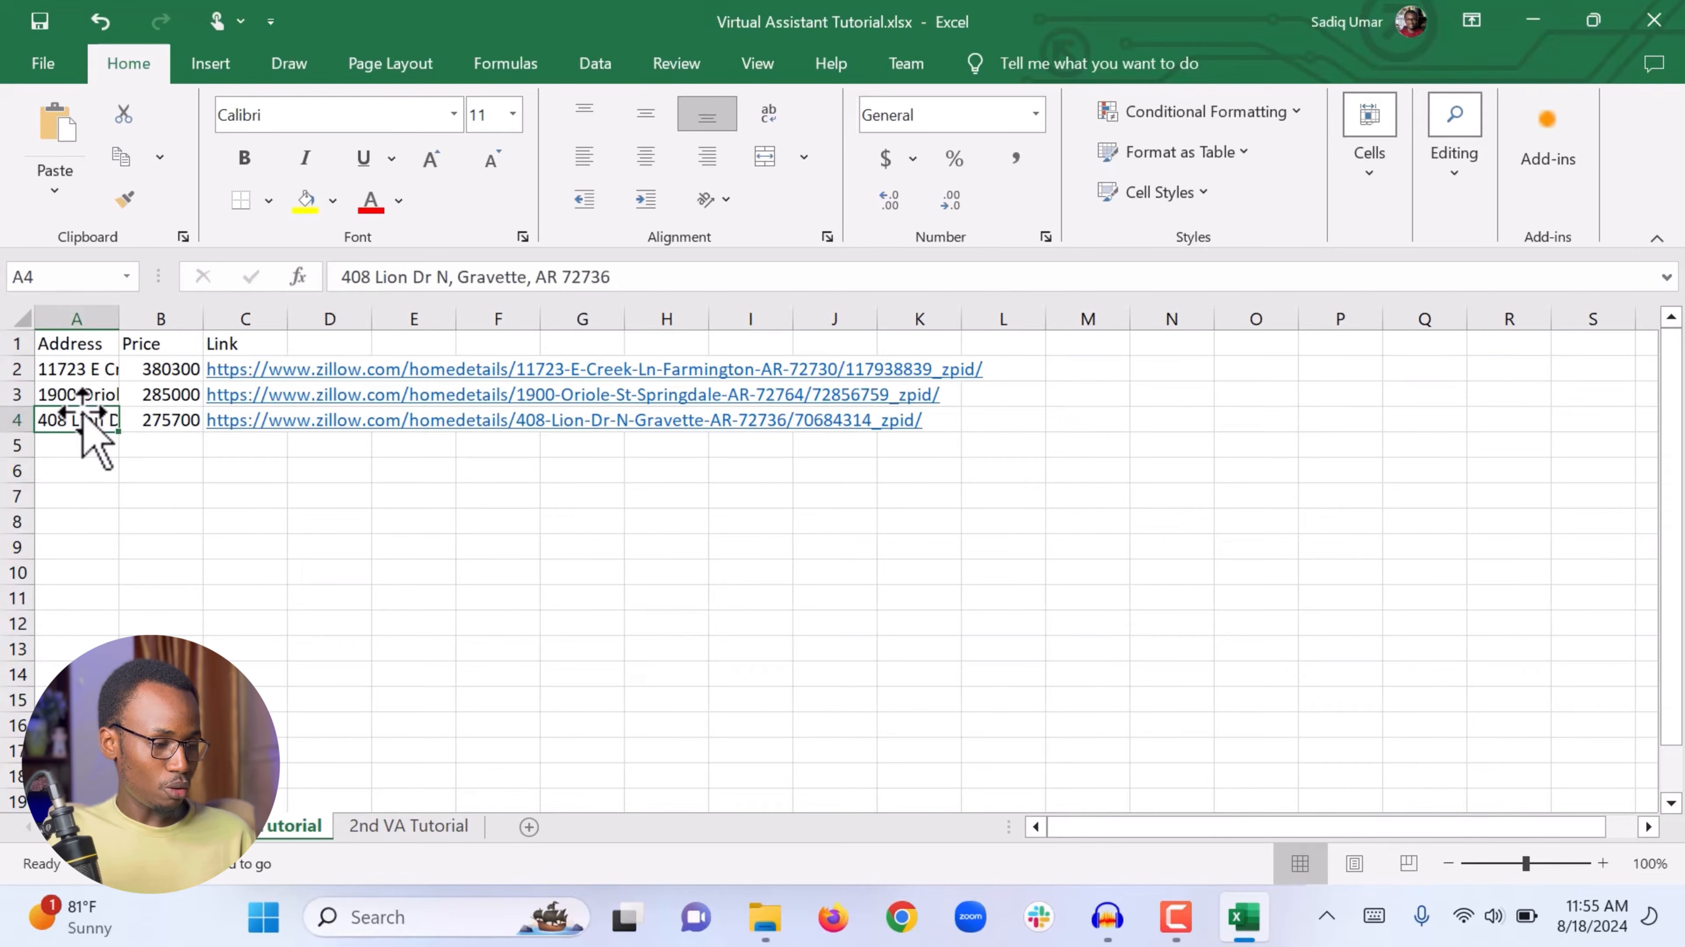
pyautogui.click(80, 371)
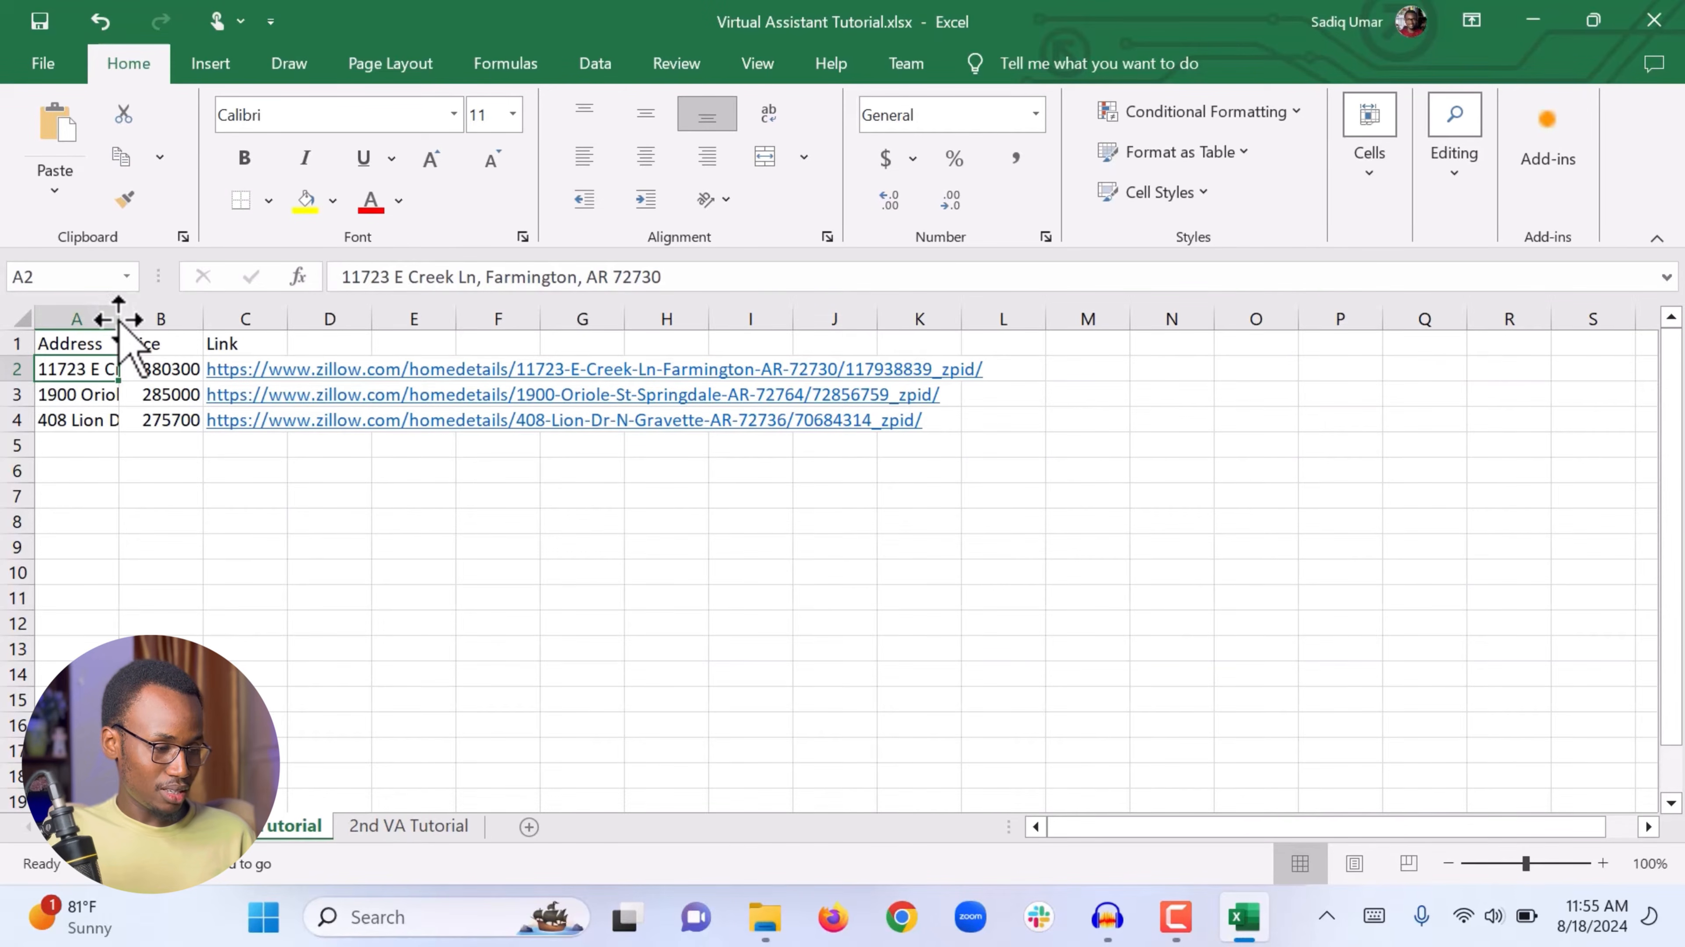
pyautogui.moveTo(118, 319); pyautogui.dragTo(279, 329)
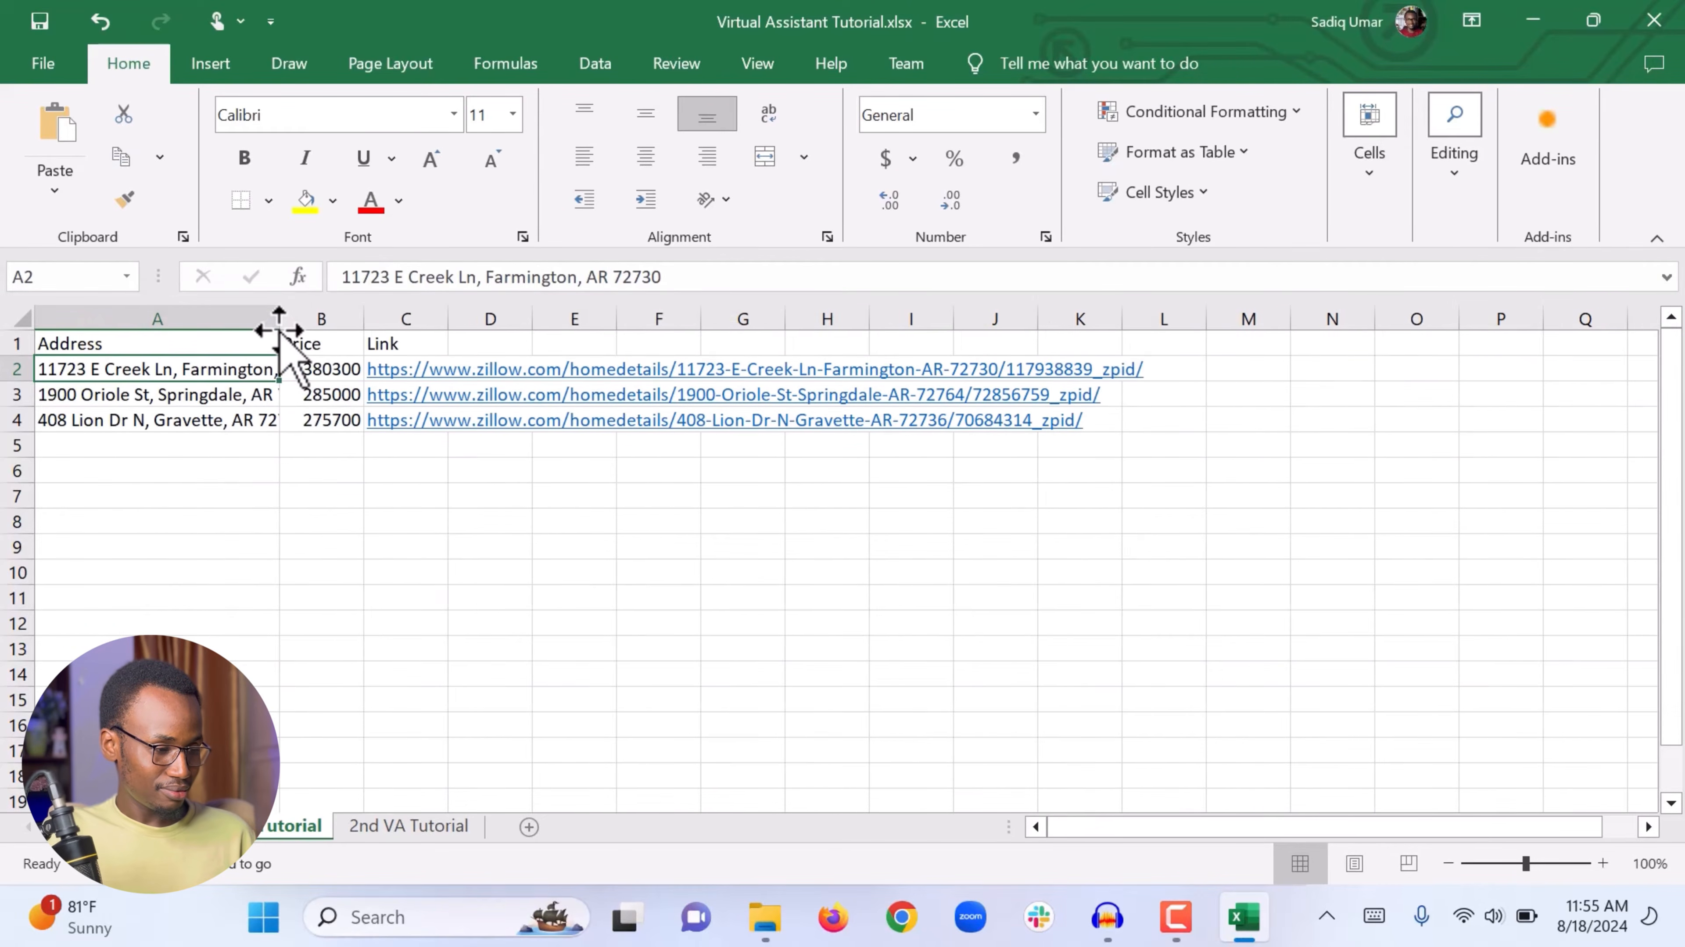
# Step: Resize column A much wider and then narrower again
pyautogui.click(179, 472)
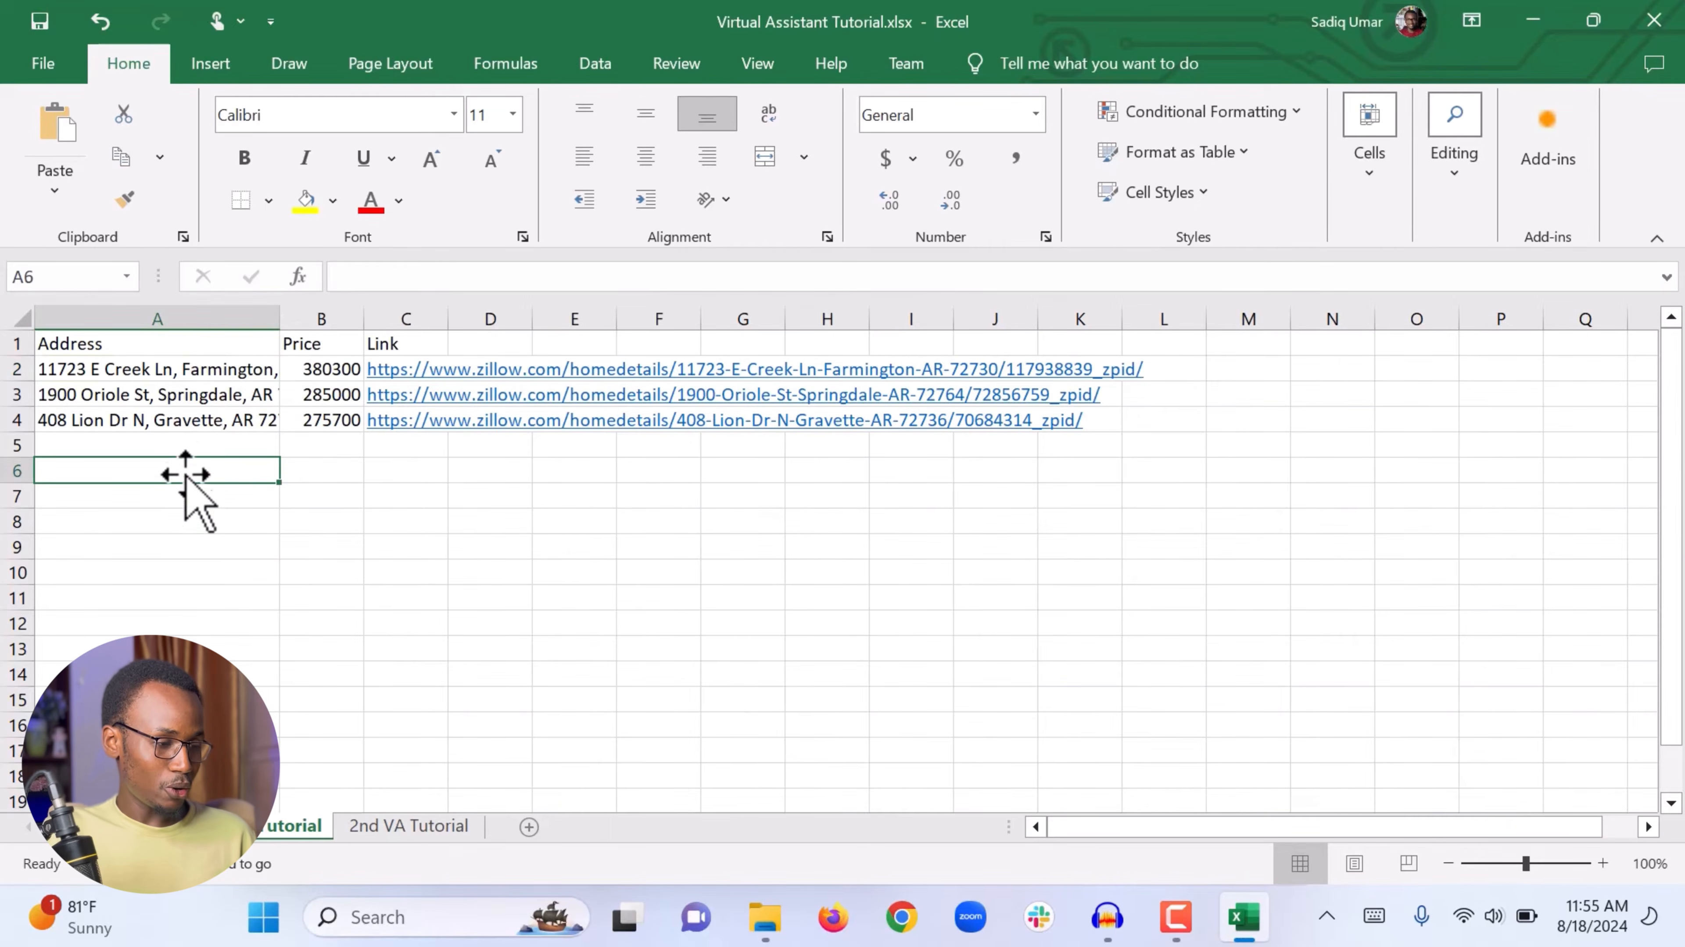
pyautogui.click(217, 375)
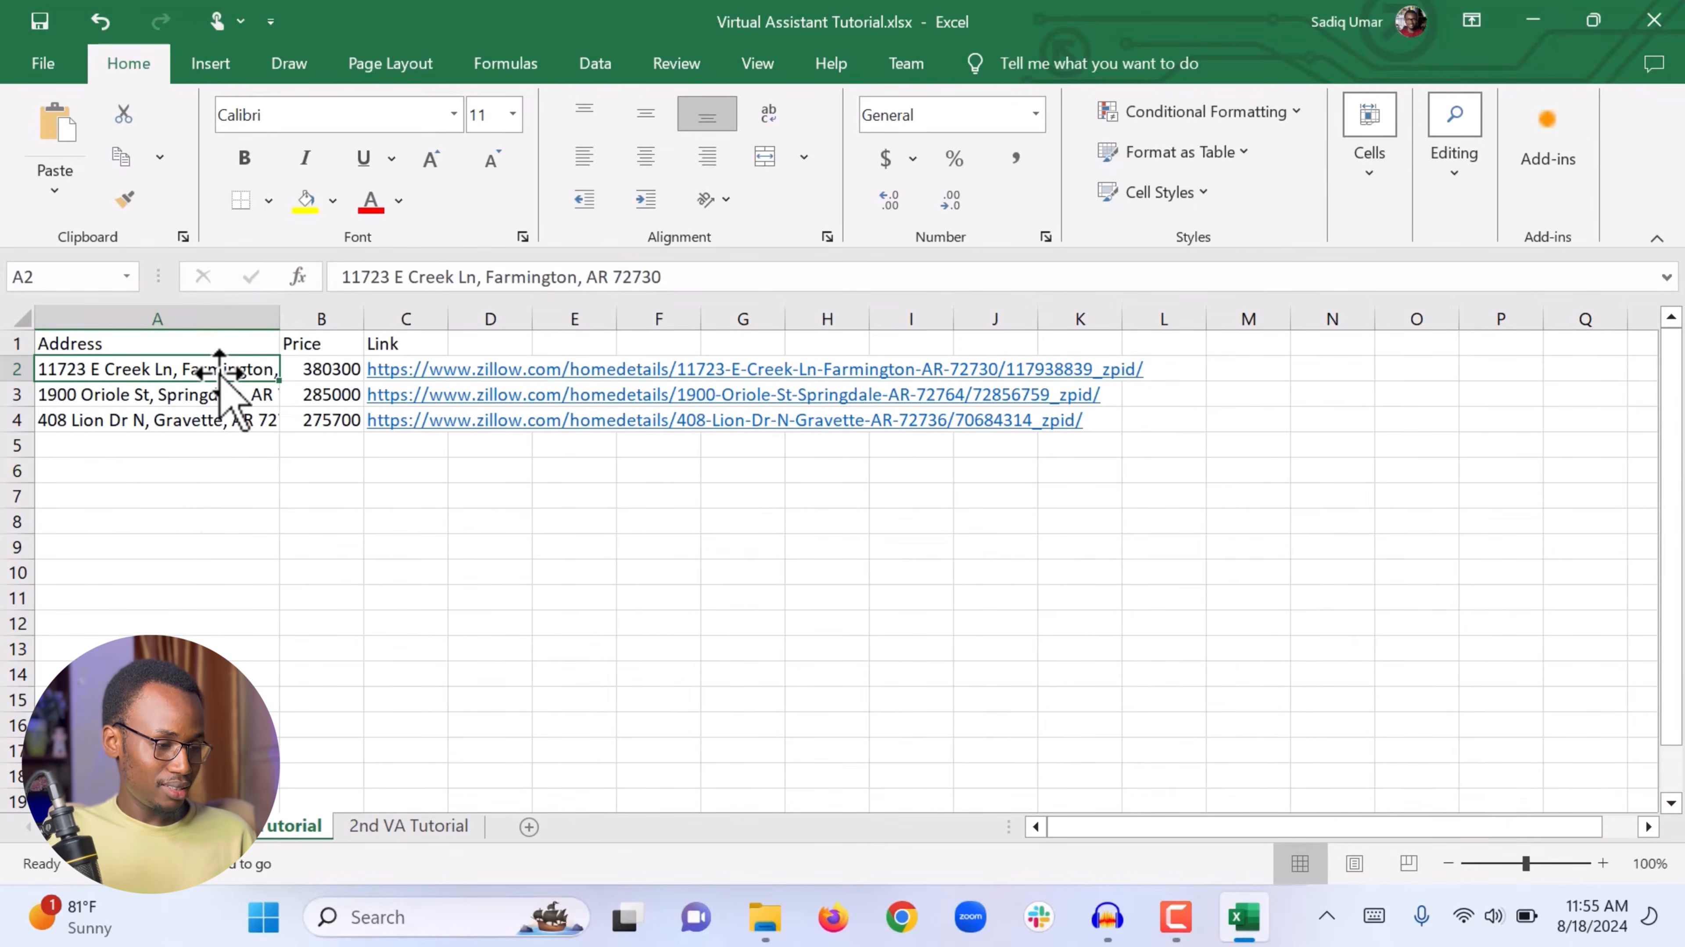
pyautogui.click(201, 497)
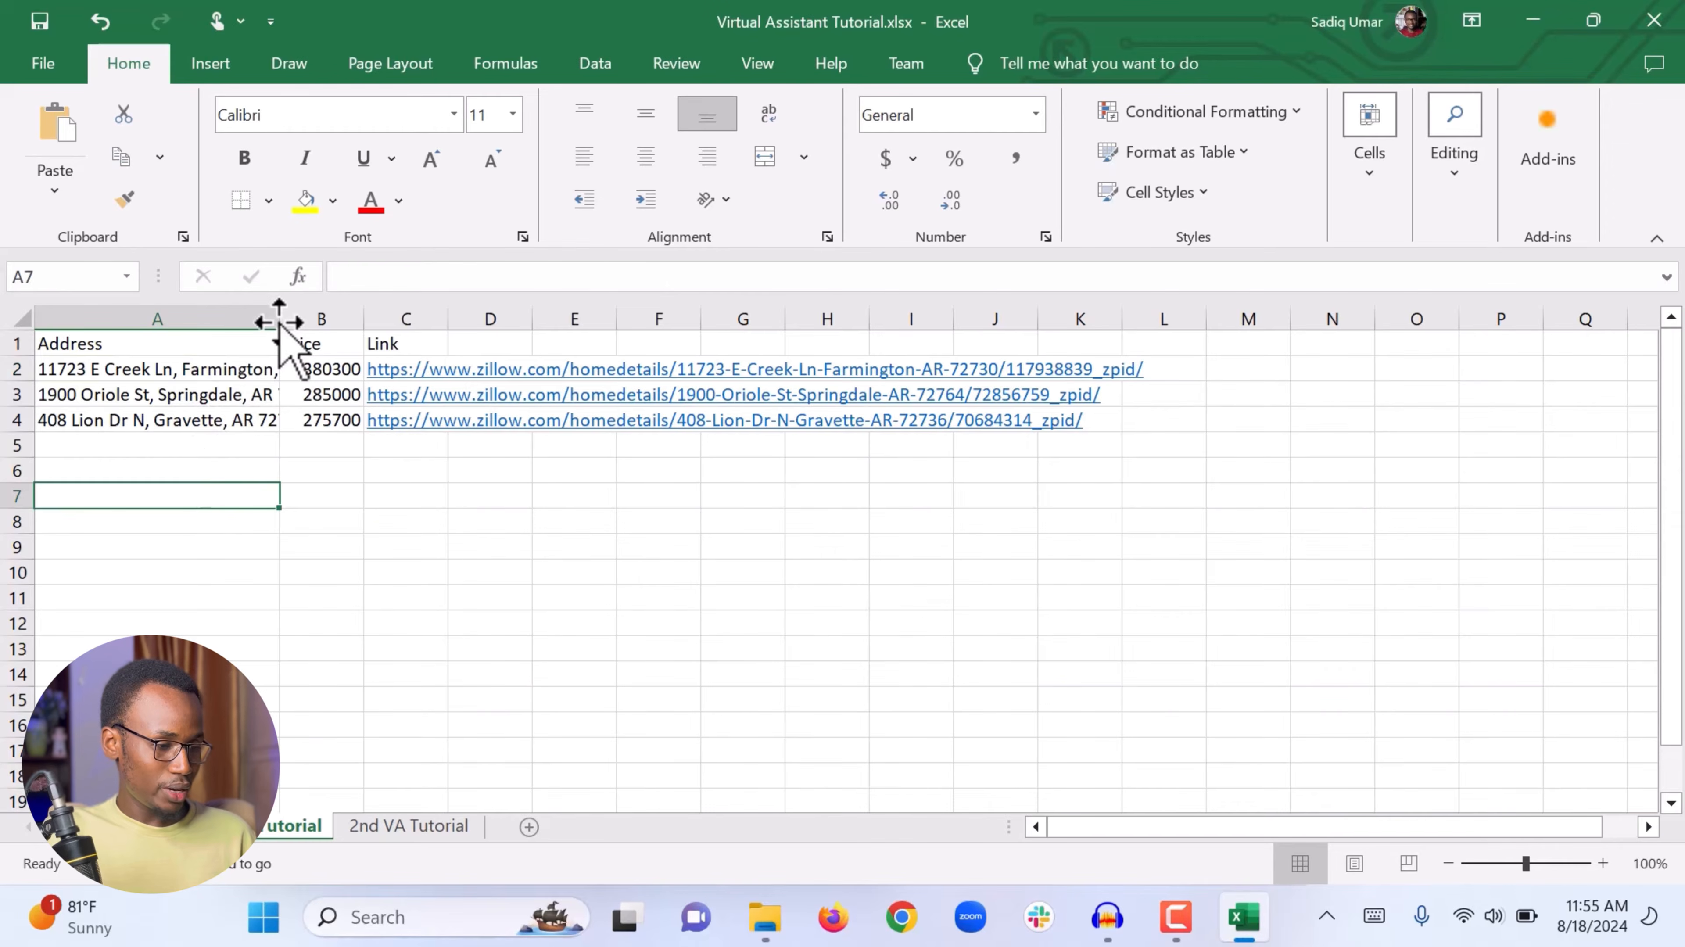
pyautogui.moveTo(279, 323); pyautogui.dragTo(434, 325)
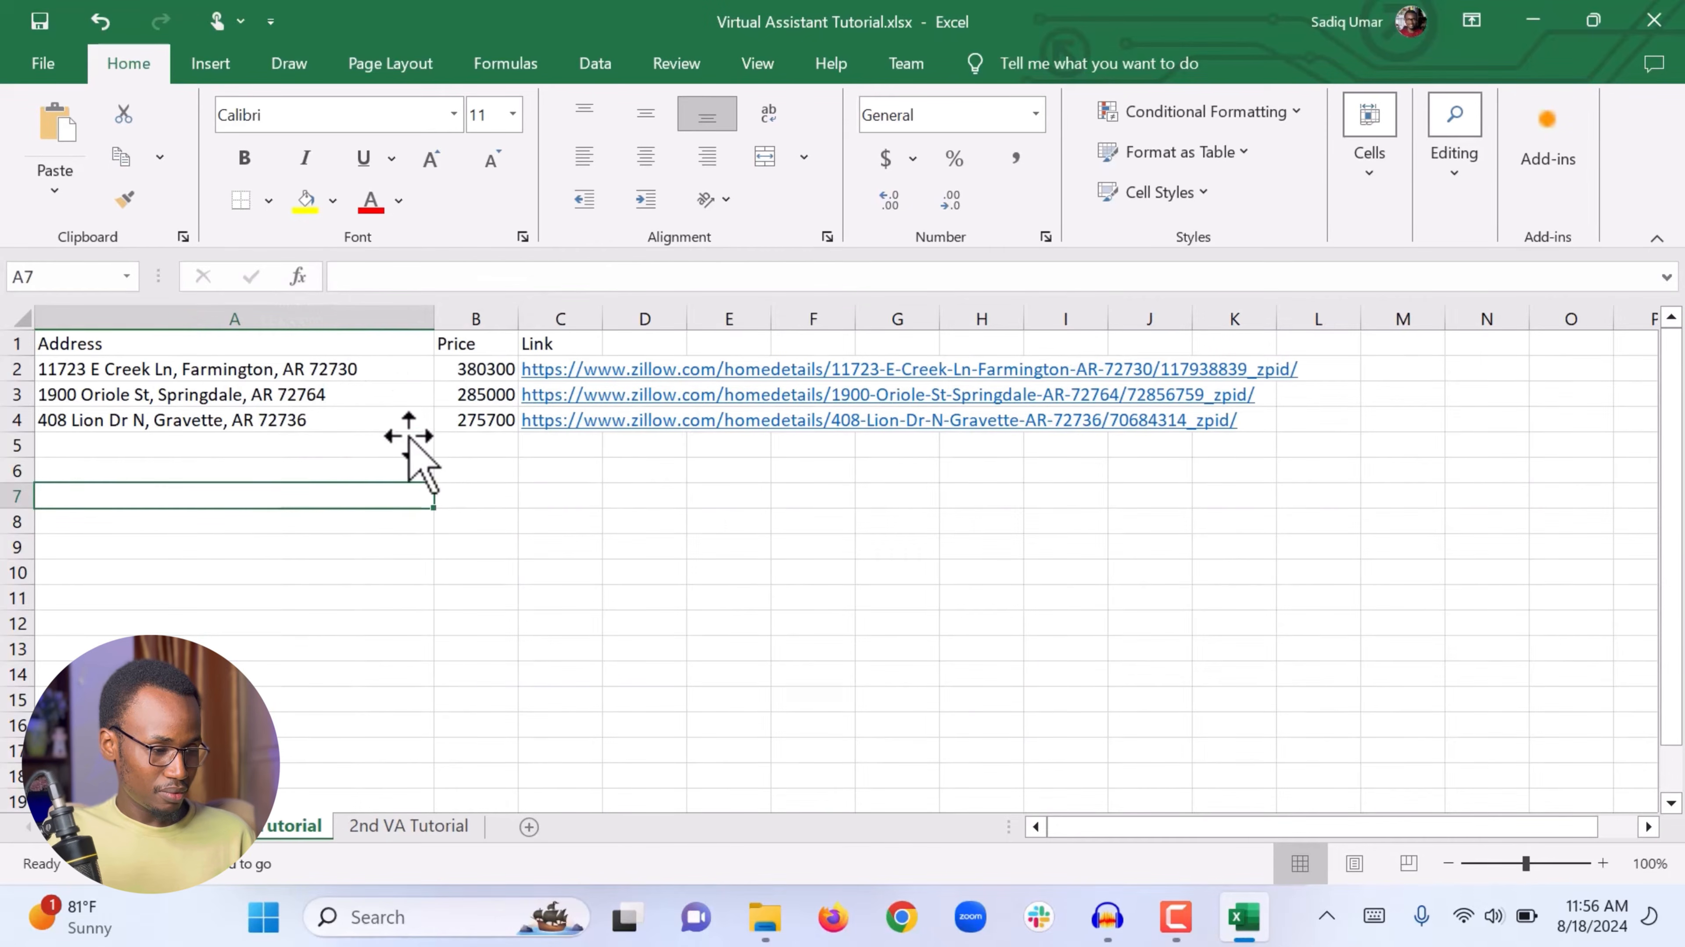
pyautogui.click(381, 544)
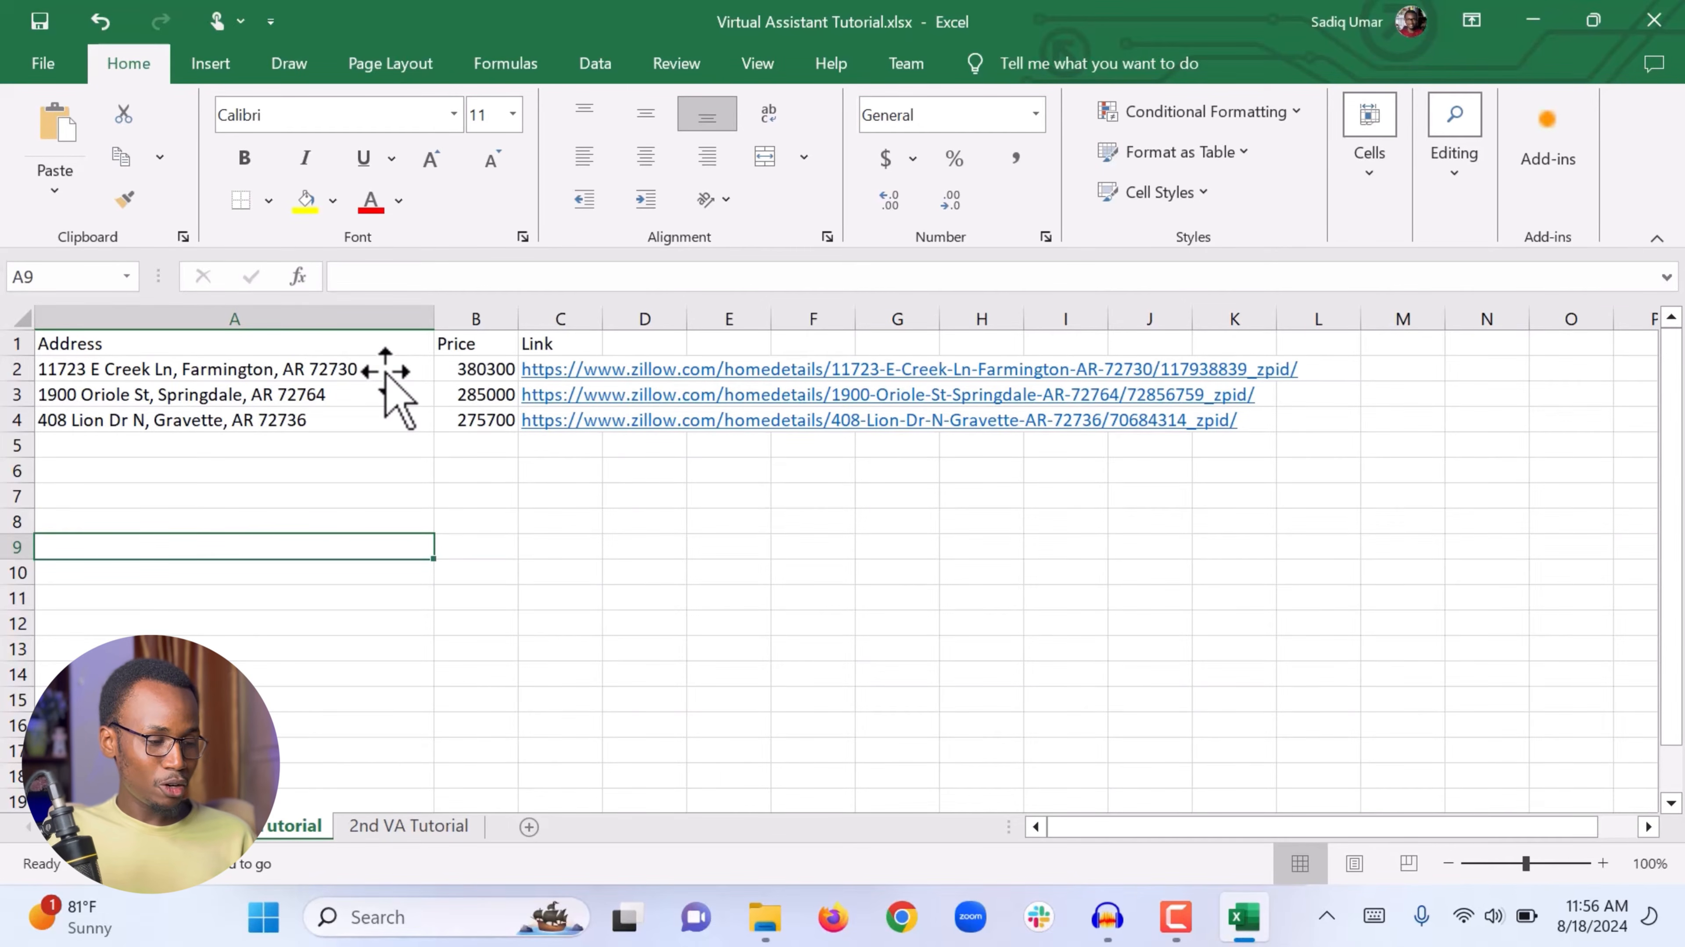
pyautogui.moveTo(434, 320); pyautogui.dragTo(263, 323)
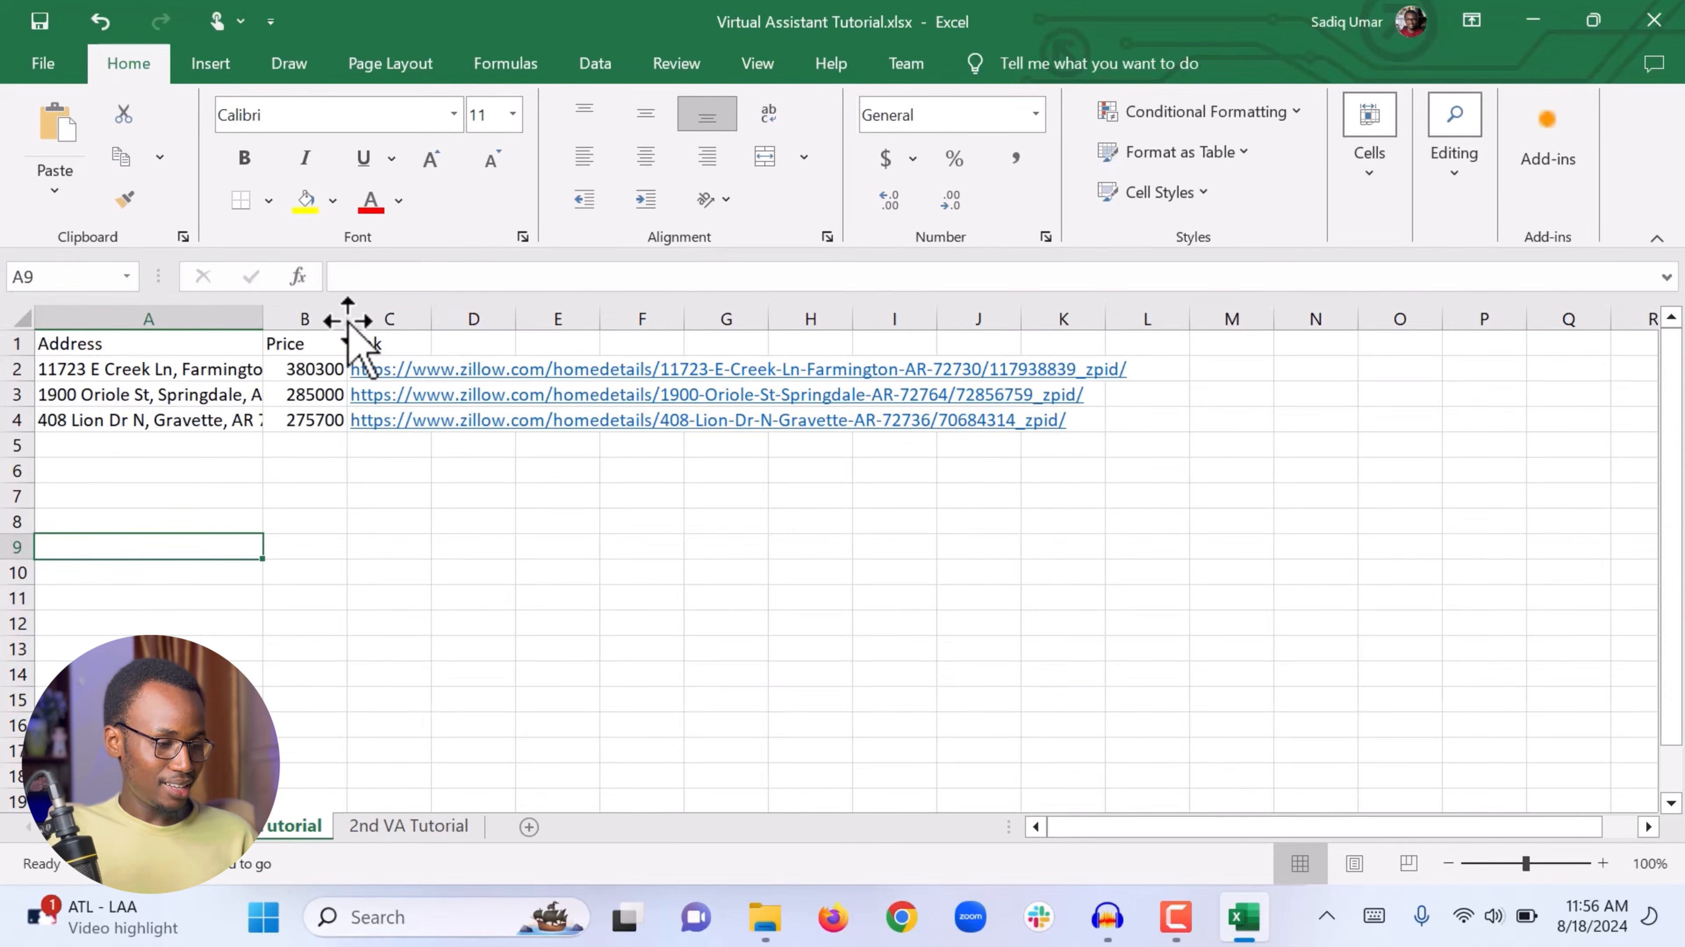
# Step: AutoFit column A to its longest address
pyautogui.moveTo(263, 319); pyautogui.dragTo(263, 319)
pyautogui.doubleClick(263, 318)
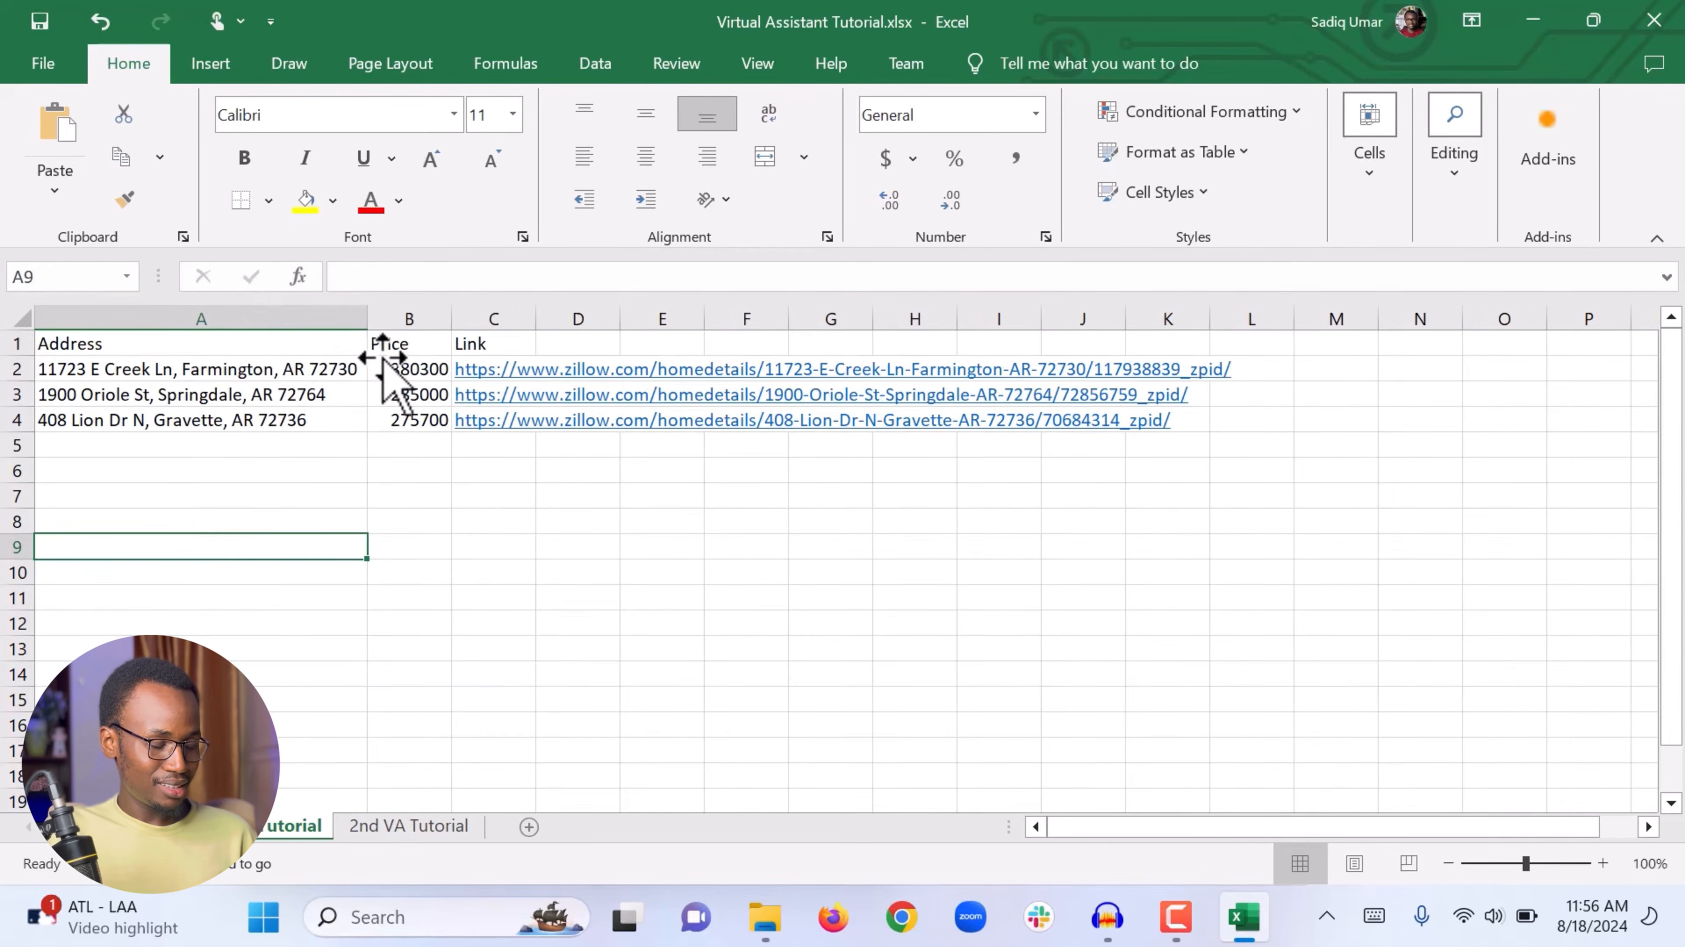
pyautogui.click(285, 368)
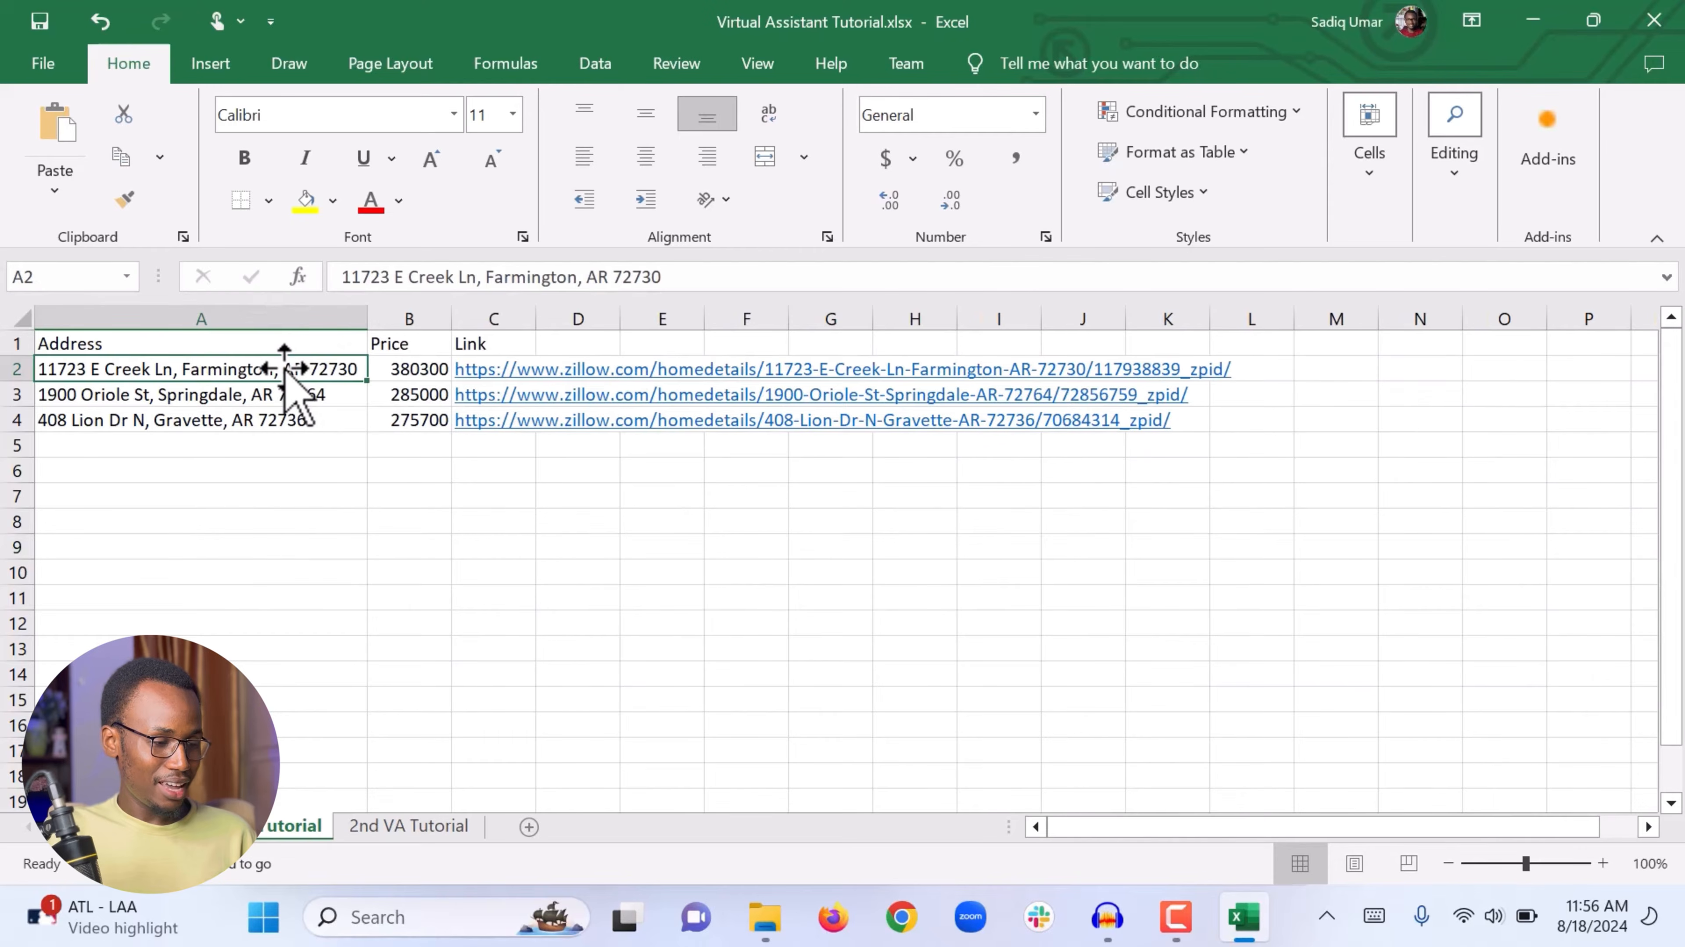
pyautogui.press('Down')
pyautogui.press('Down')
pyautogui.press('Up')
pyautogui.press('Up')
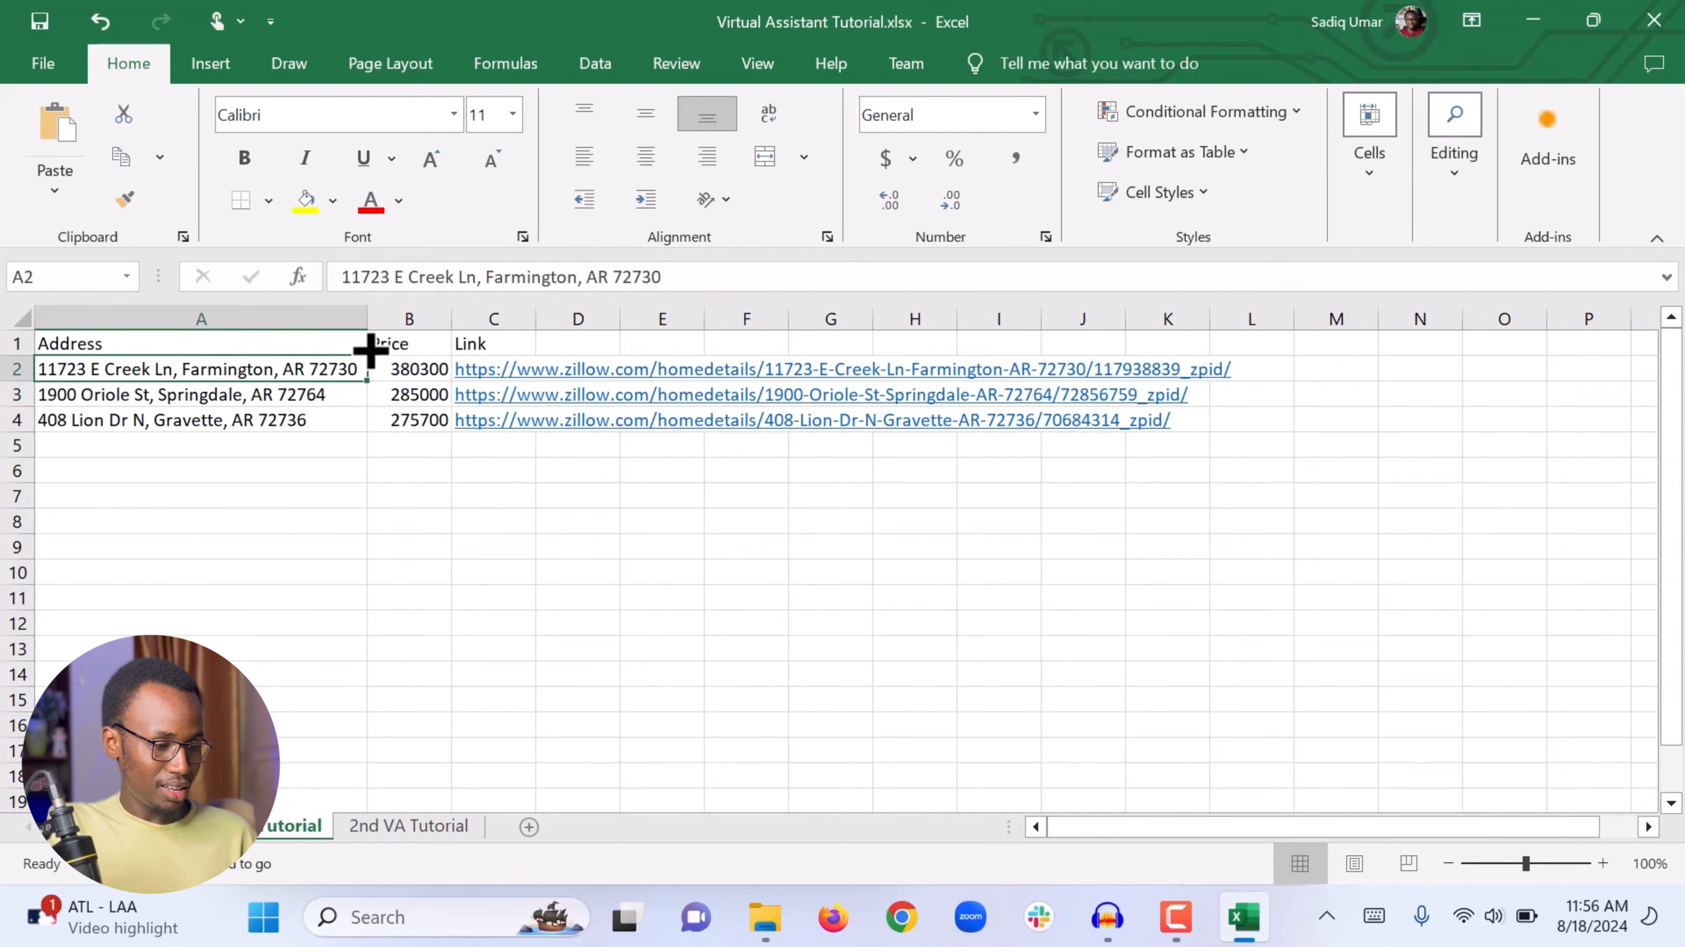
# Step: AutoFit column B to its prices, then widen it slightly
pyautogui.doubleClick(457, 327)
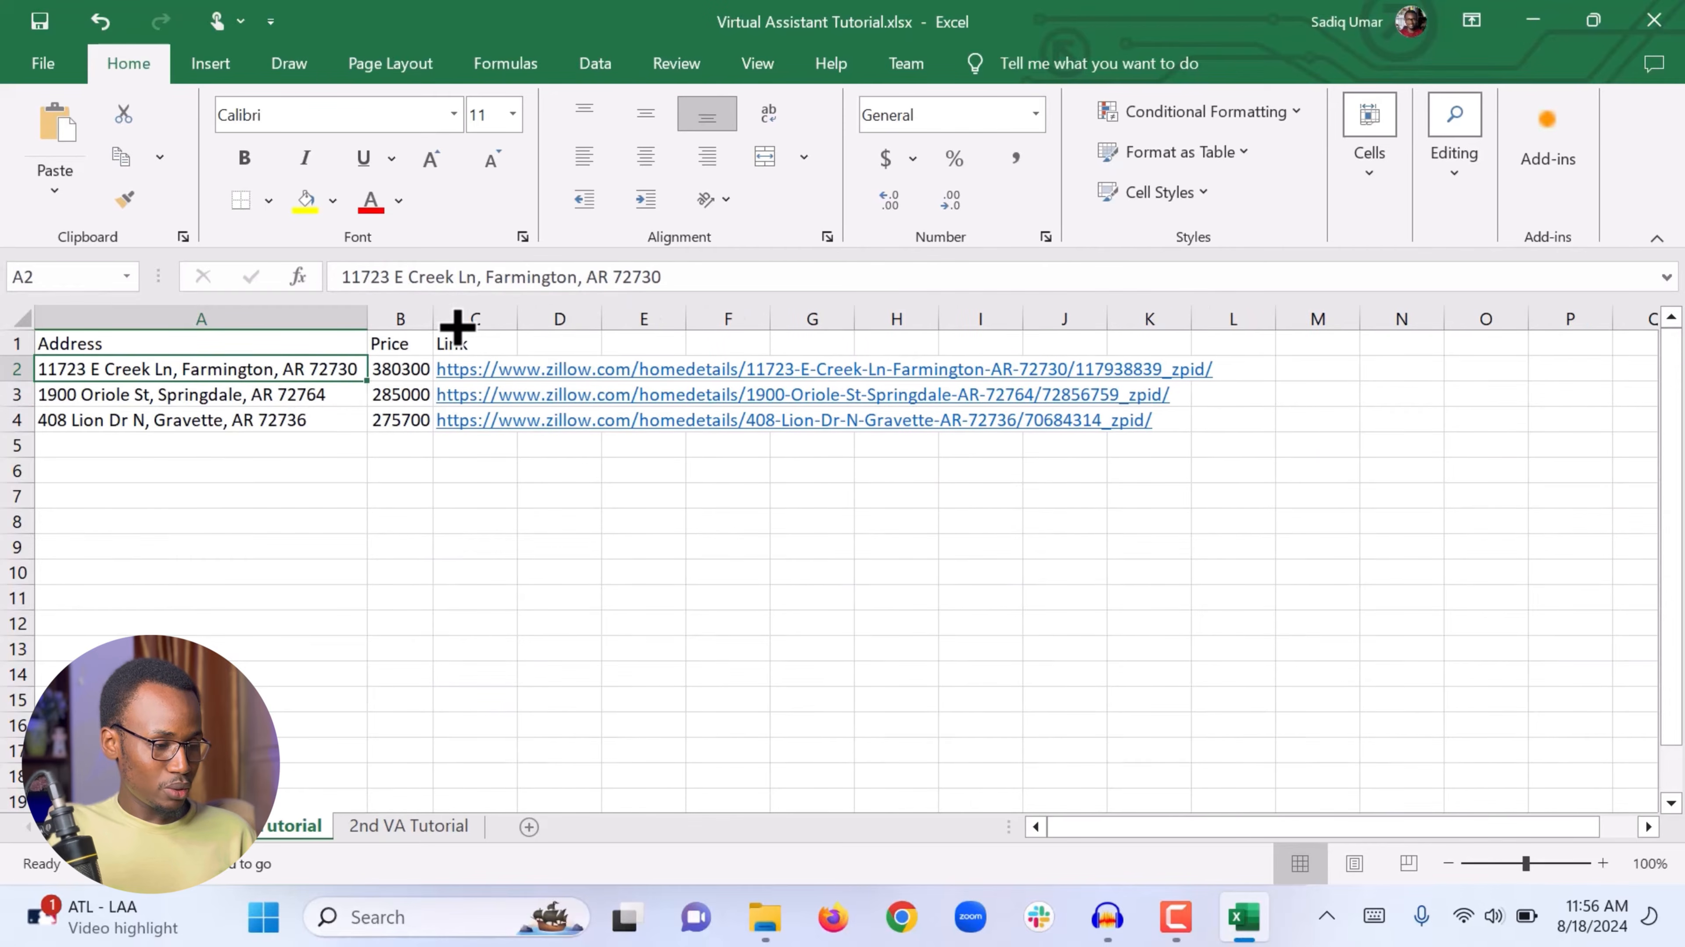
pyautogui.moveTo(437, 328); pyautogui.dragTo(464, 328)
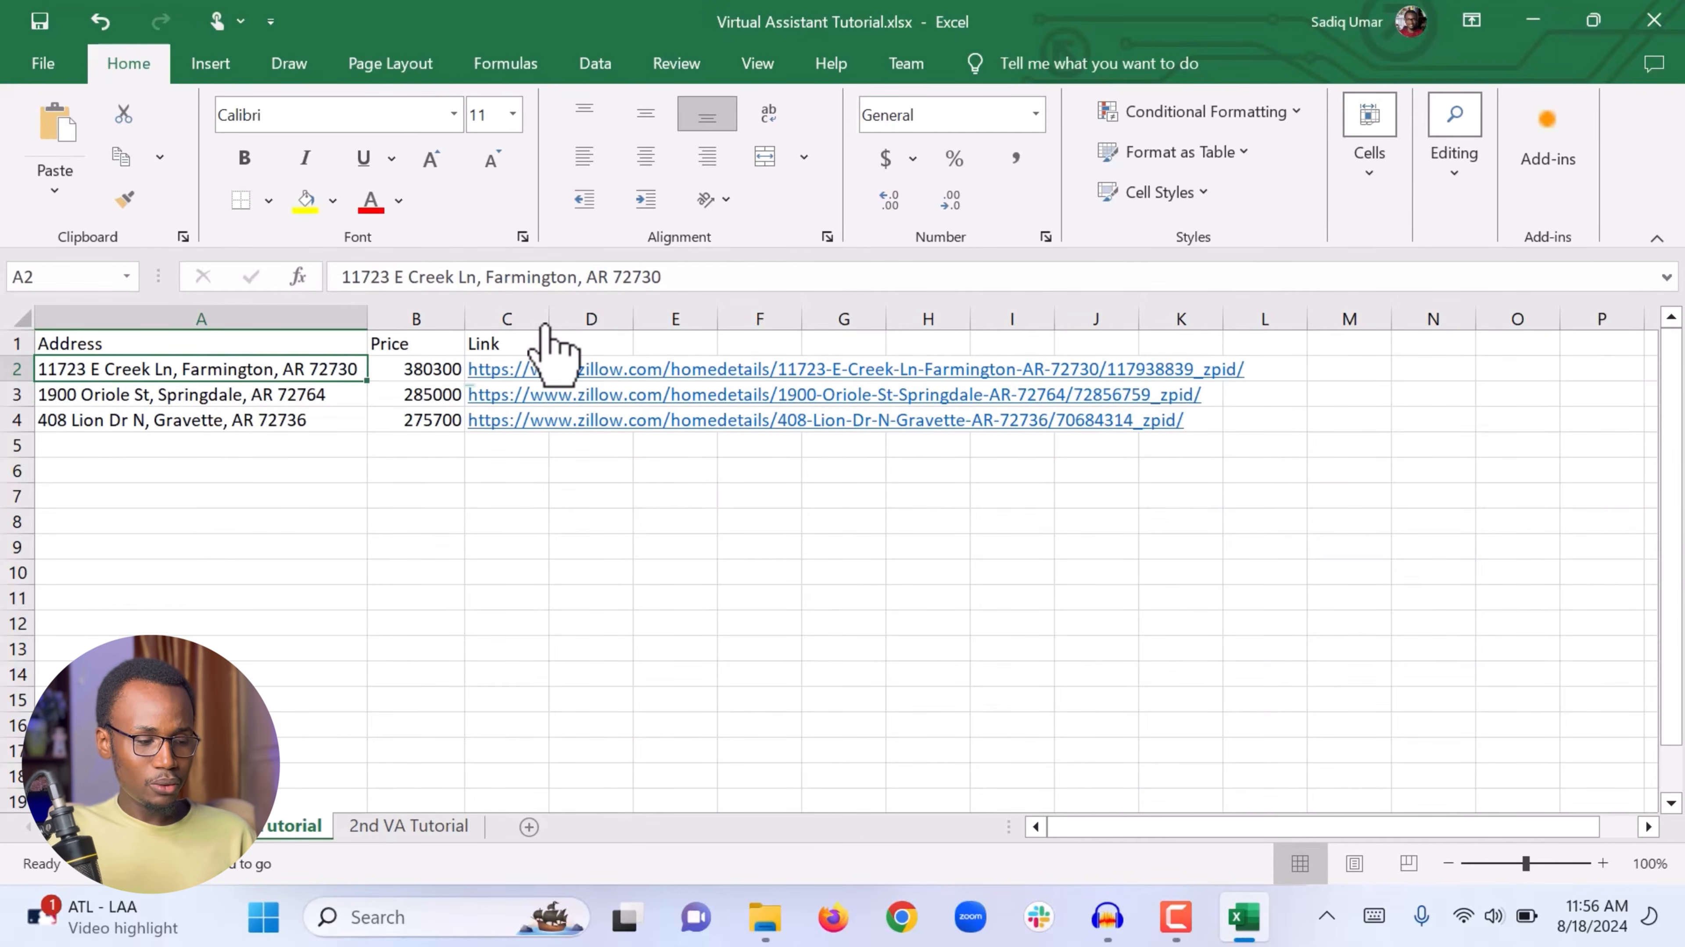
# Step: Fill the header cells A1 to C1 with Green, Accent 6, Darker 25% and set their font colour to white
pyautogui.click(589, 479)
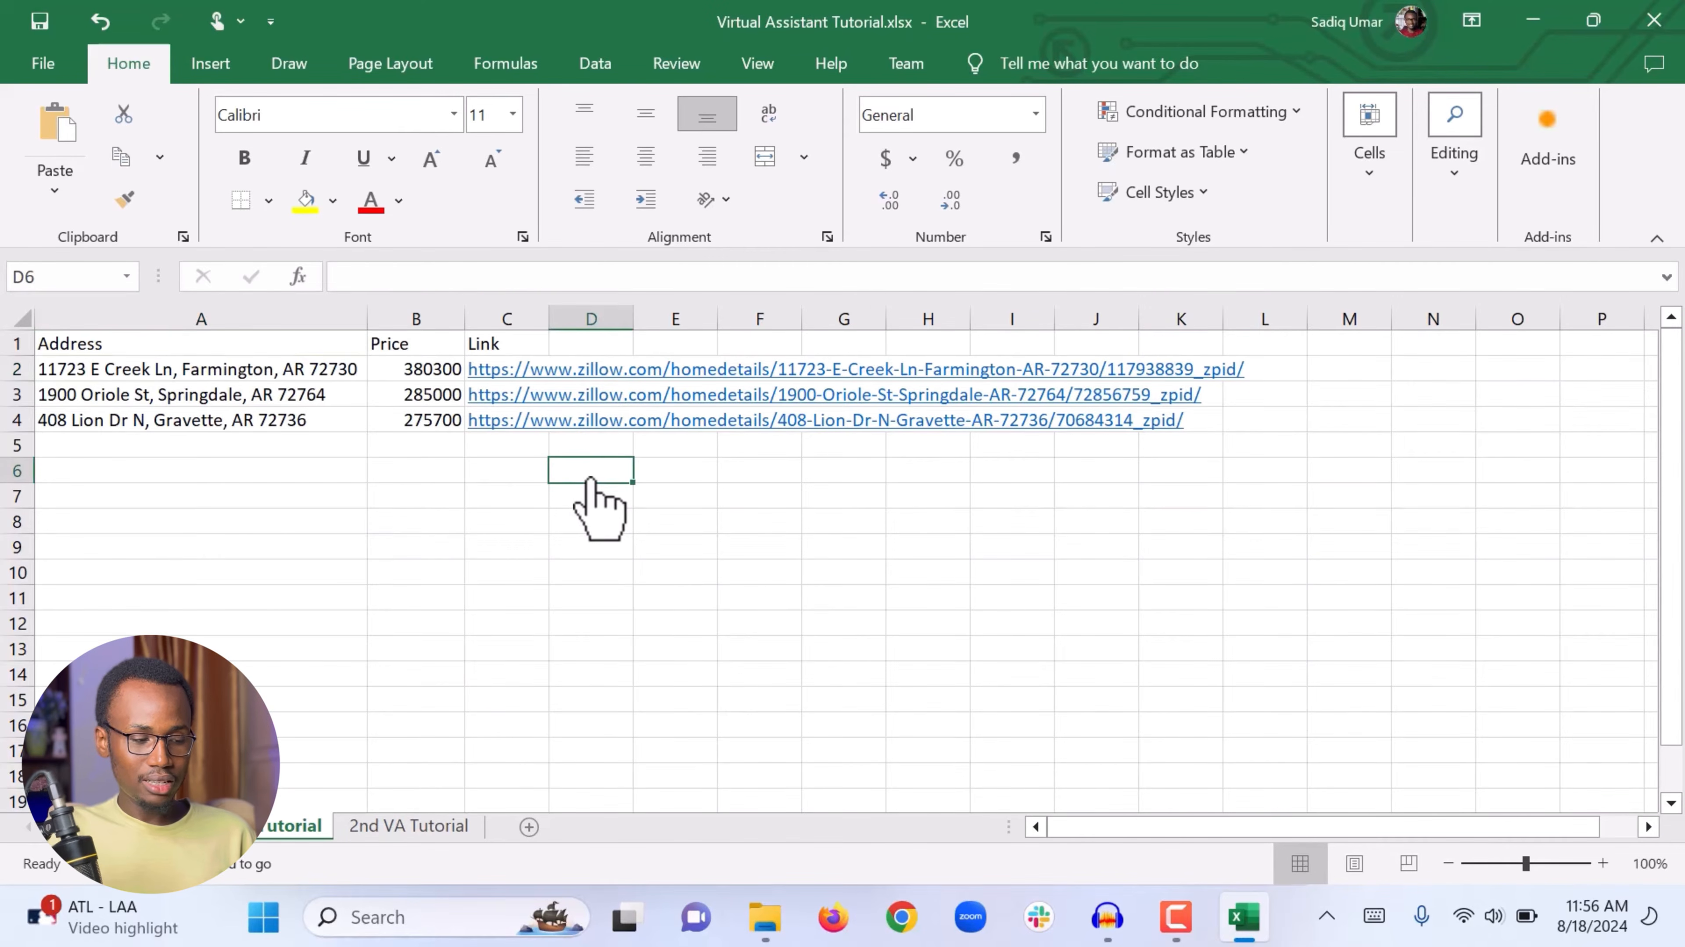
pyautogui.click(505, 524)
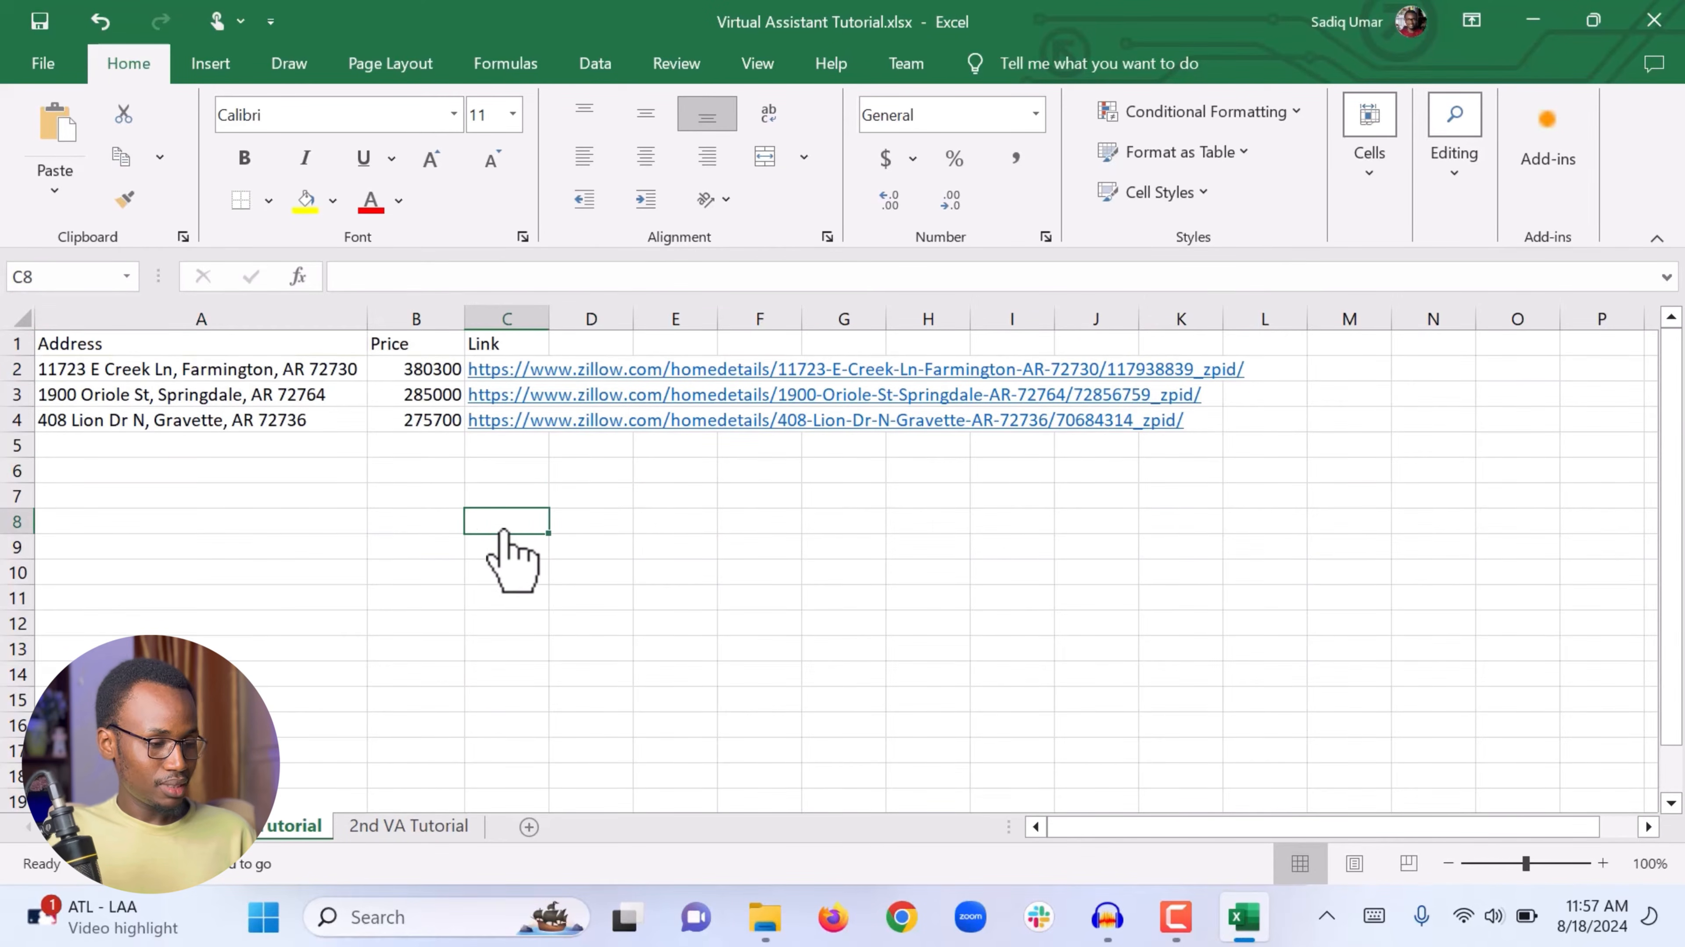
pyautogui.moveTo(150, 346); pyautogui.dragTo(506, 350)
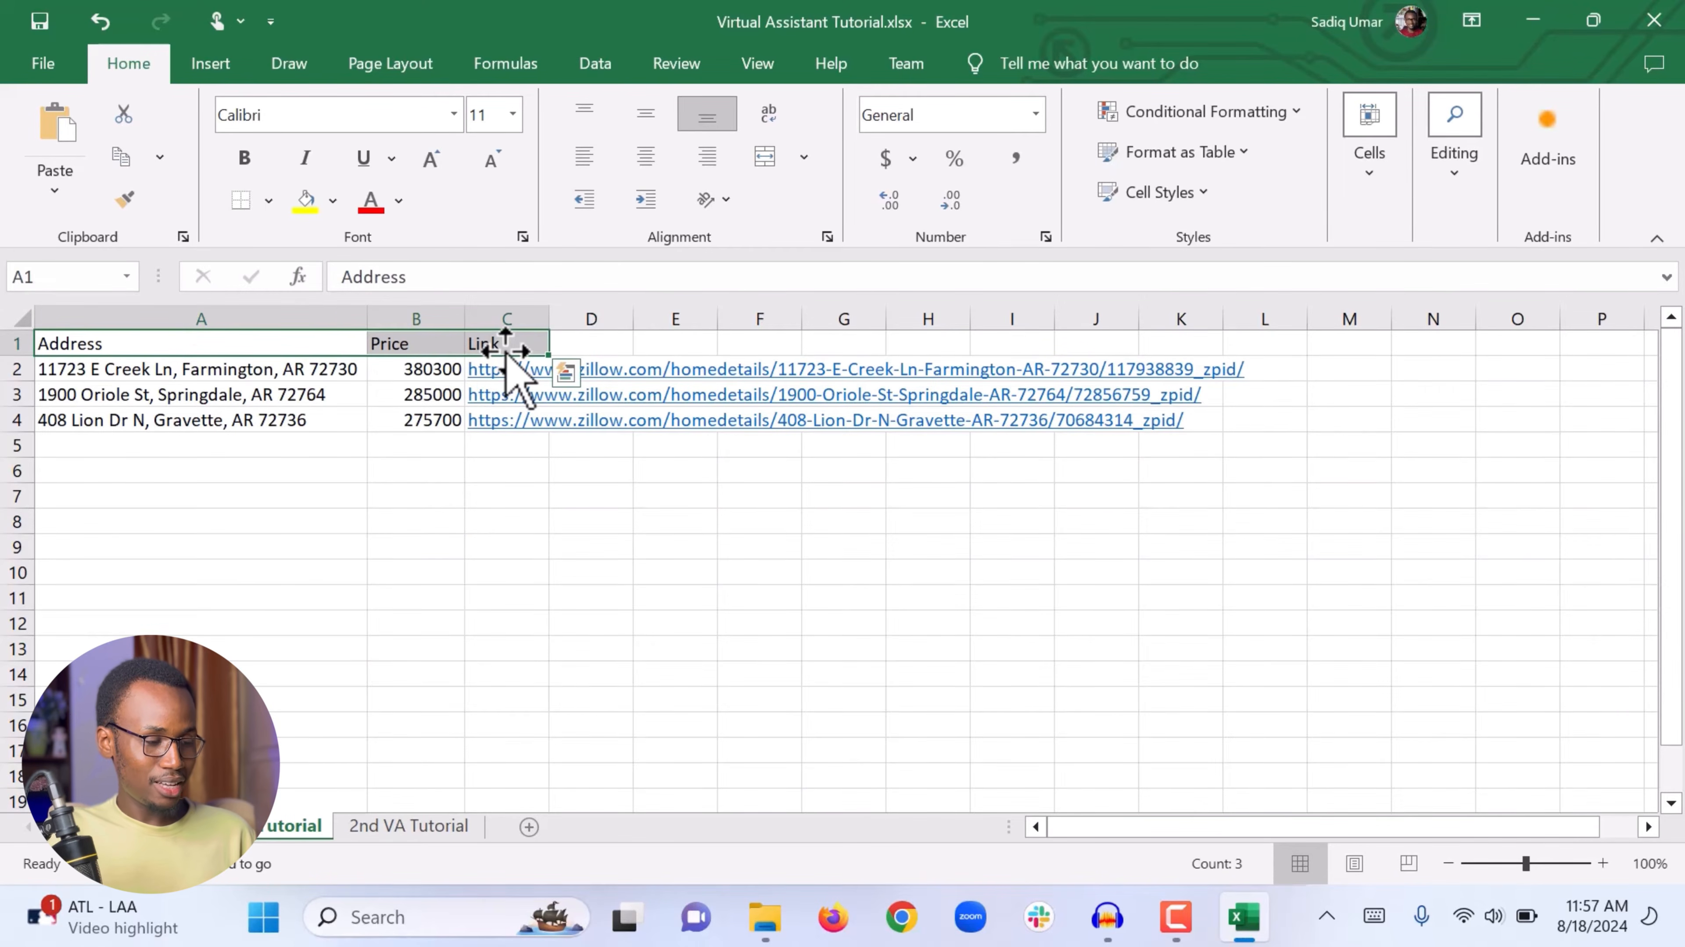
pyautogui.click(282, 502)
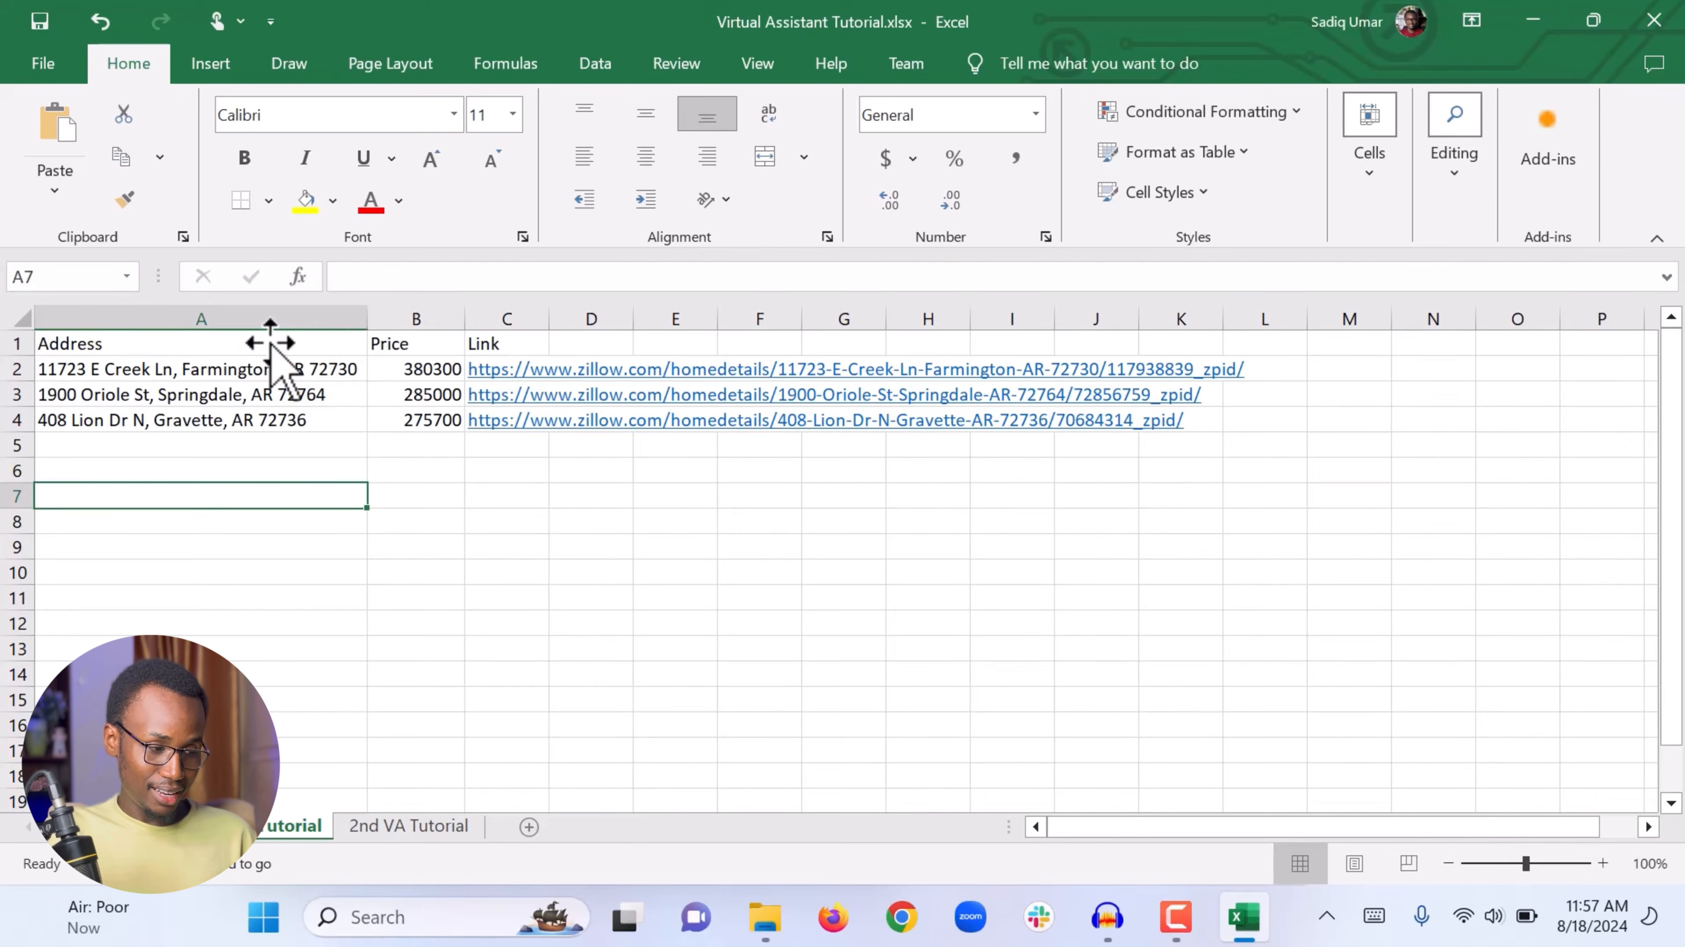
pyautogui.moveTo(270, 343); pyautogui.dragTo(514, 351)
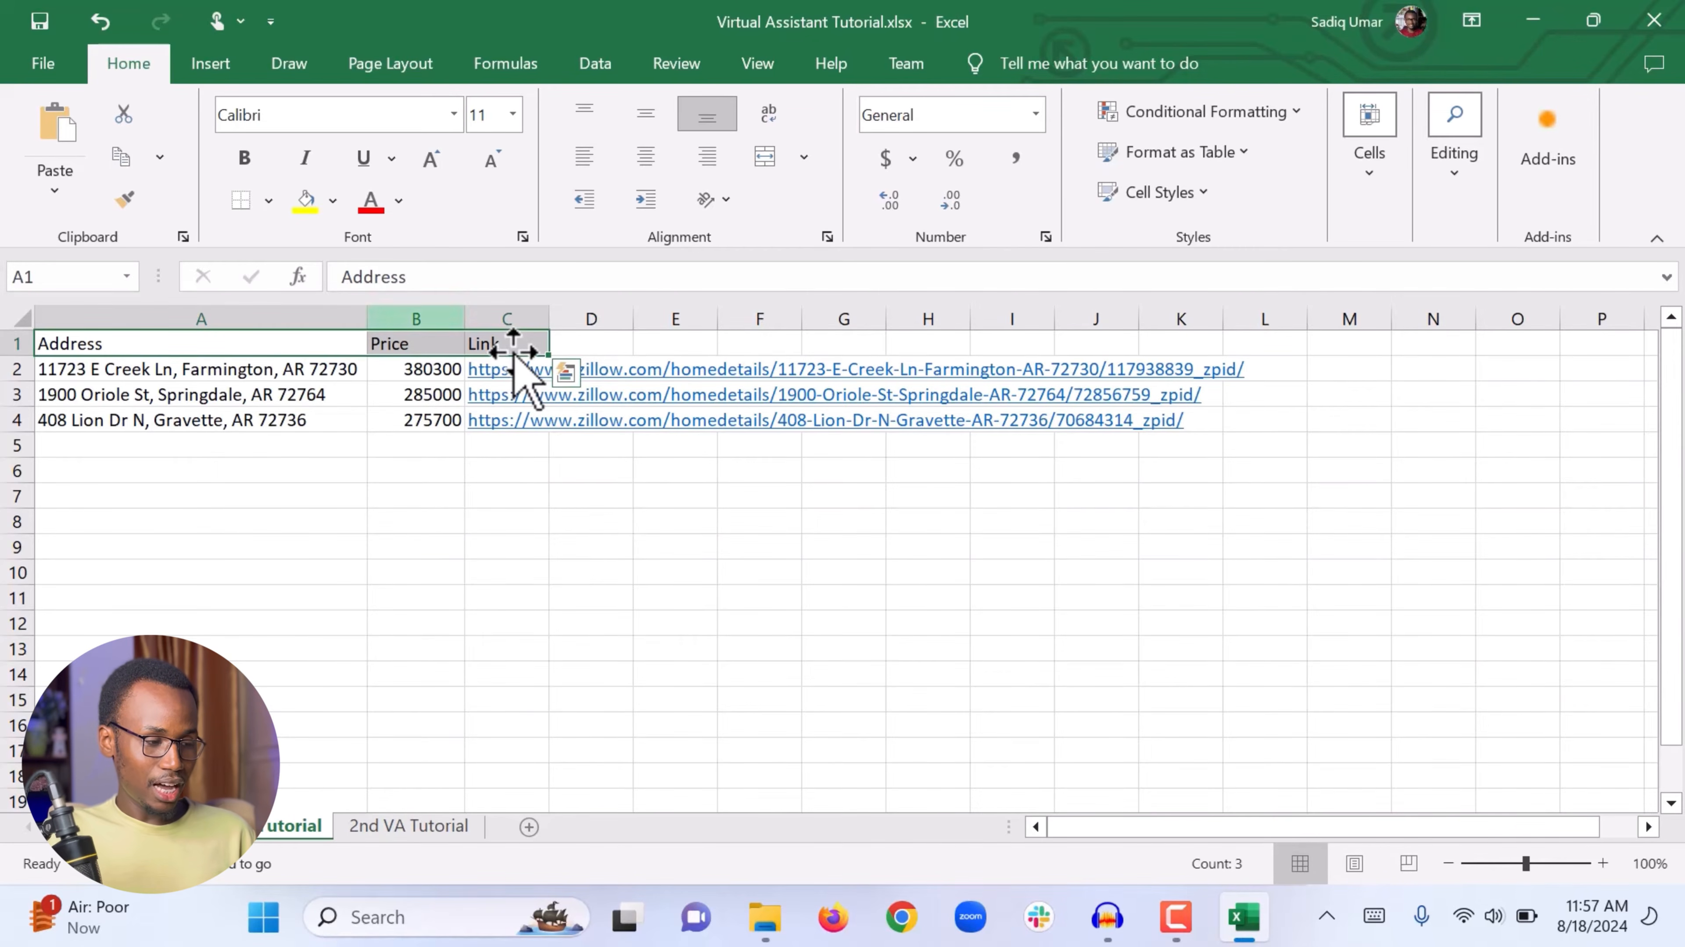
pyautogui.click(332, 202)
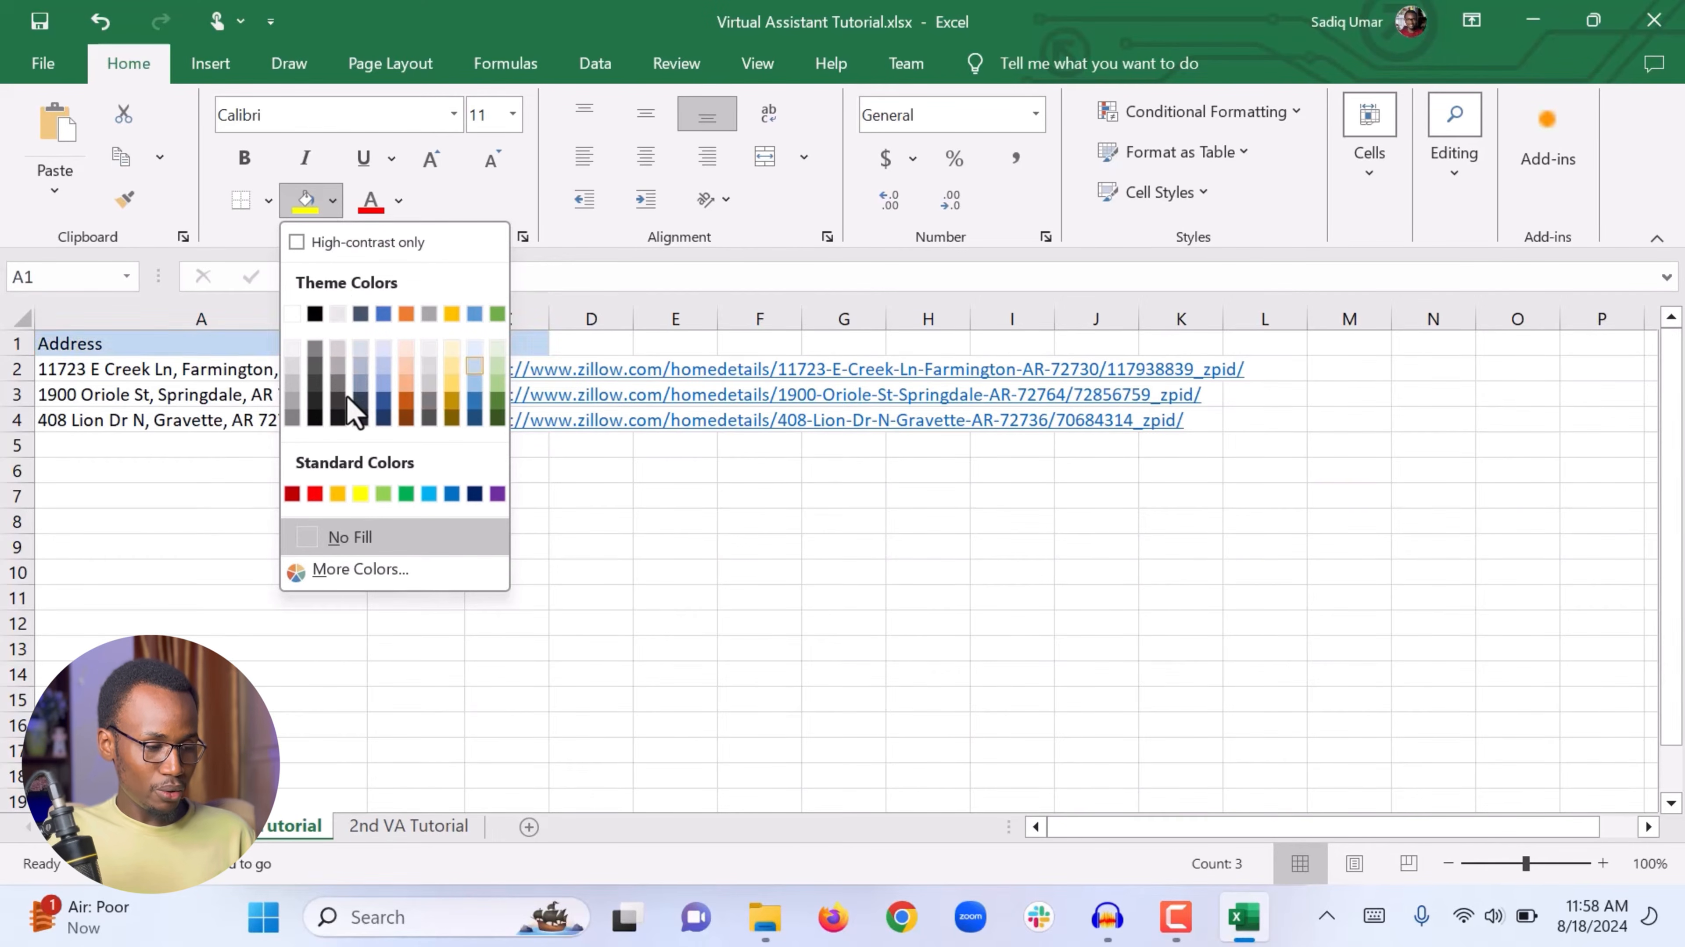
pyautogui.click(496, 406)
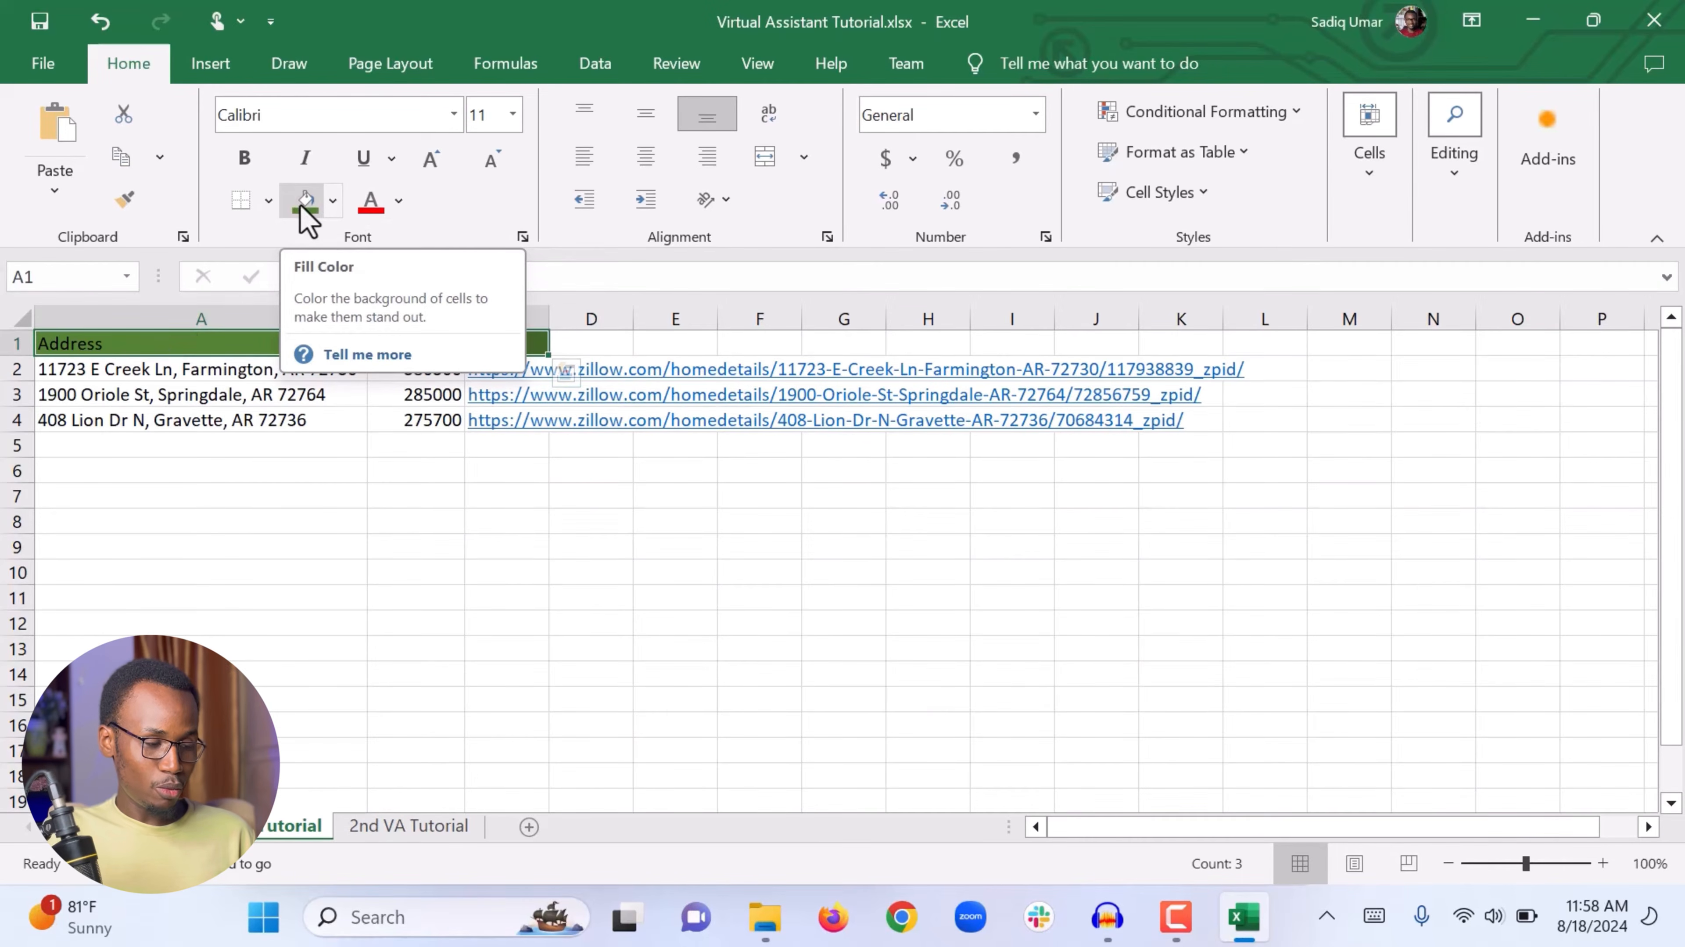
pyautogui.click(402, 207)
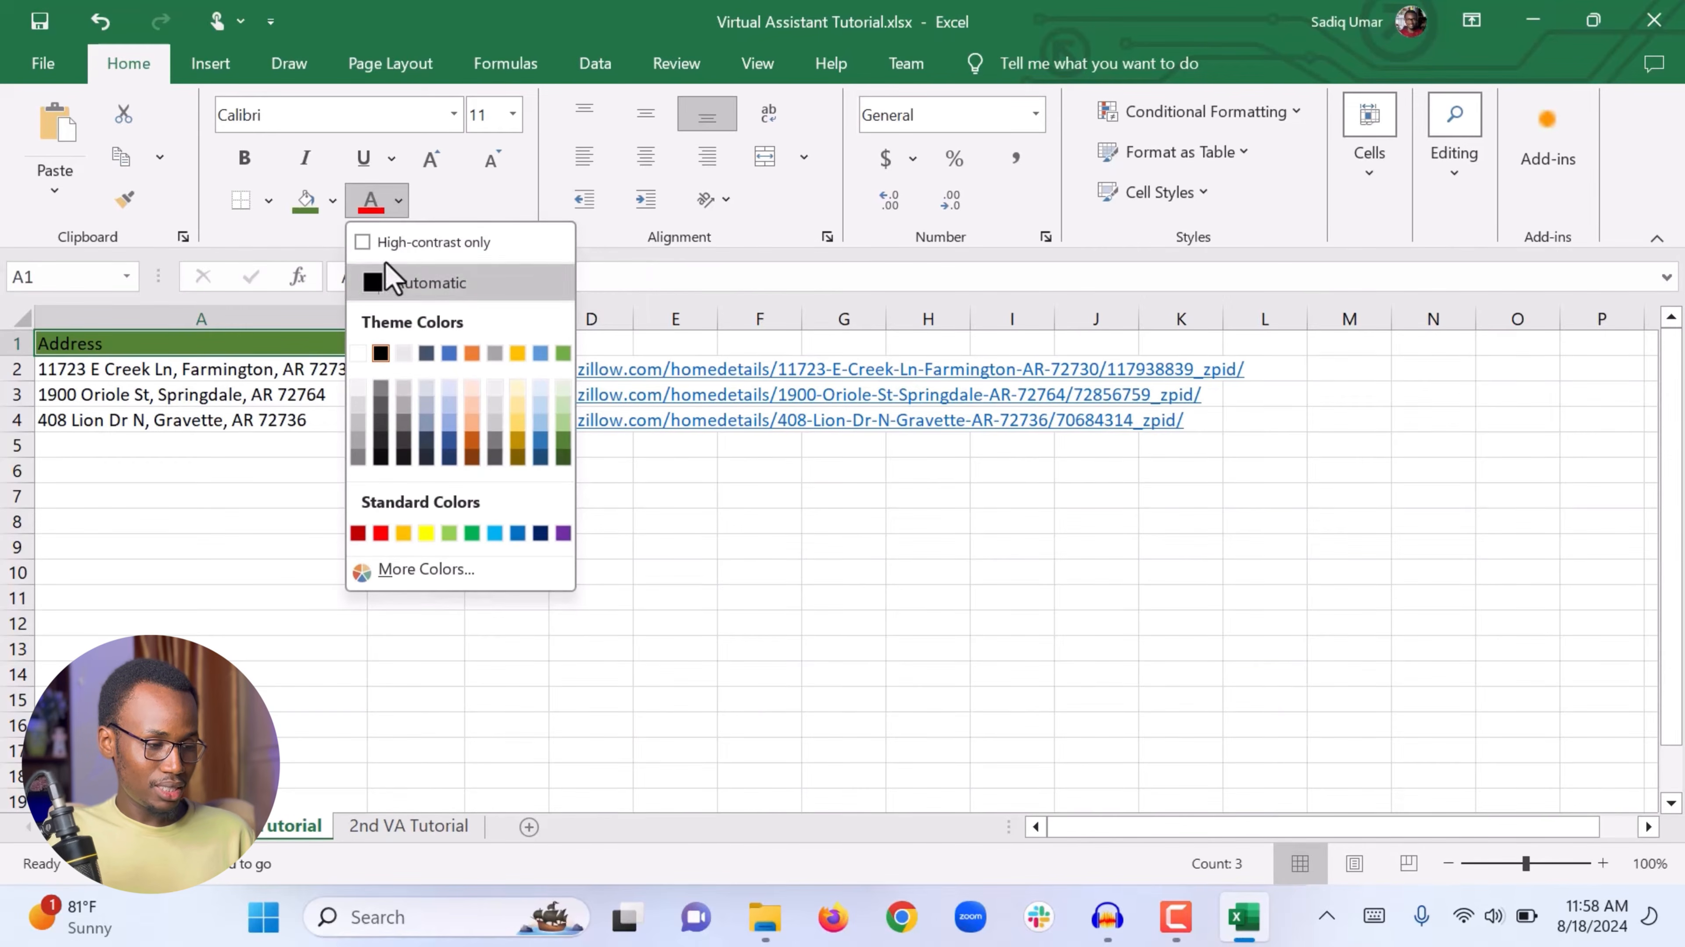
pyautogui.click(358, 353)
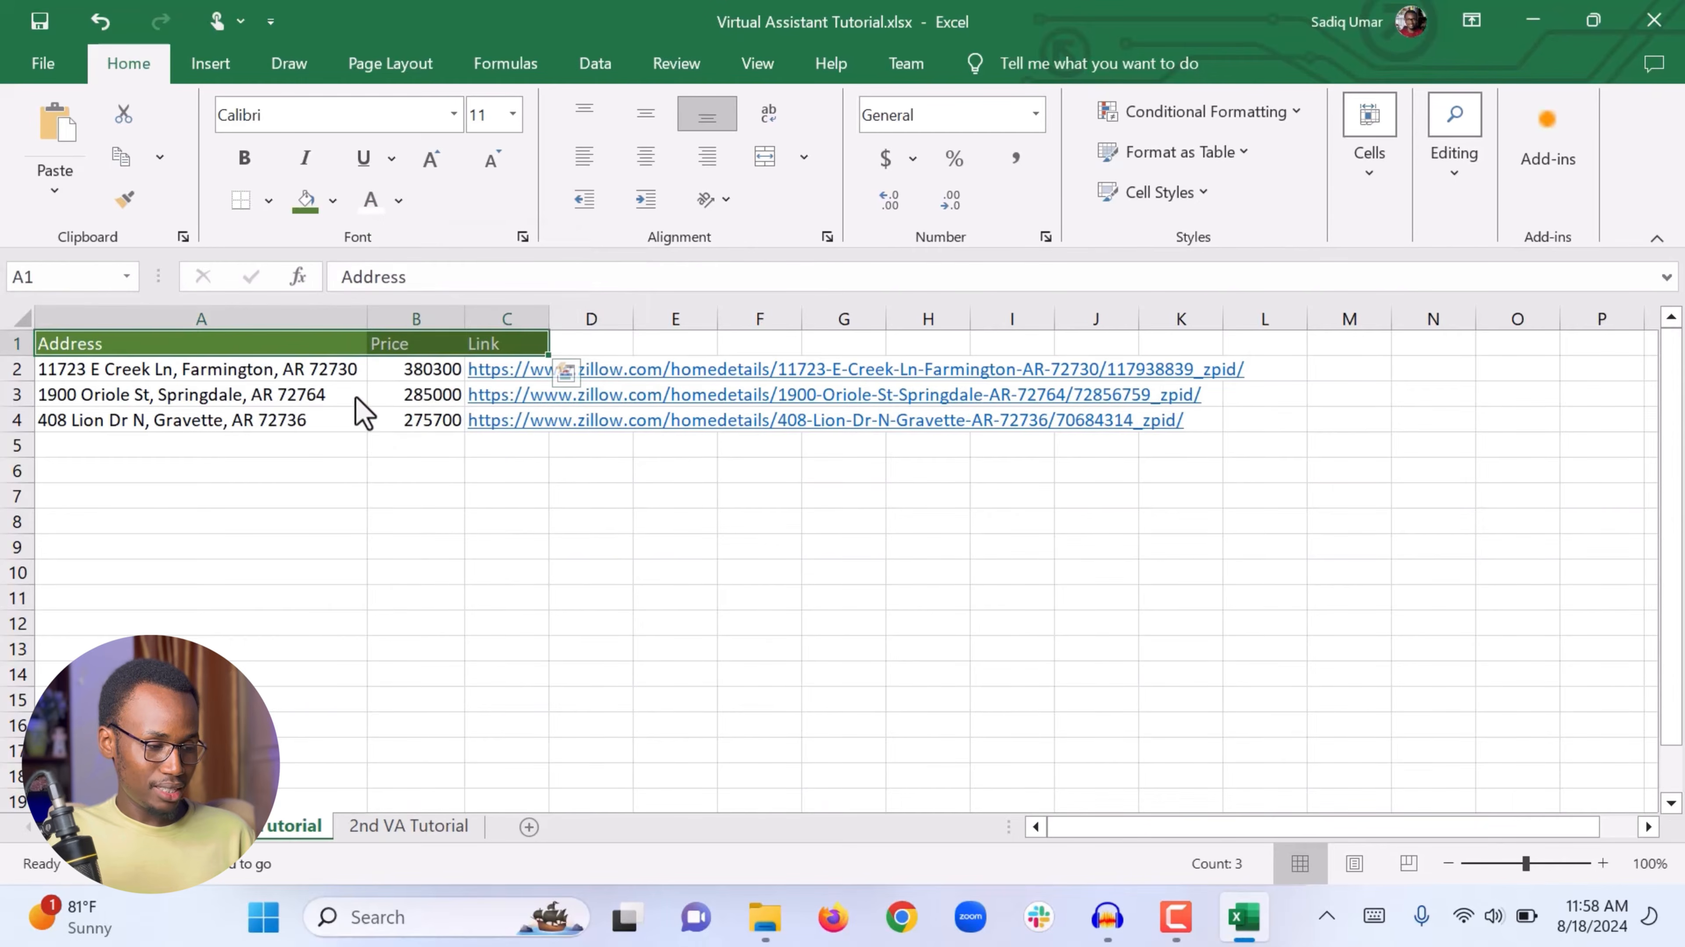
# Step: Make the header cells A1 to C1 bold
pyautogui.click(352, 525)
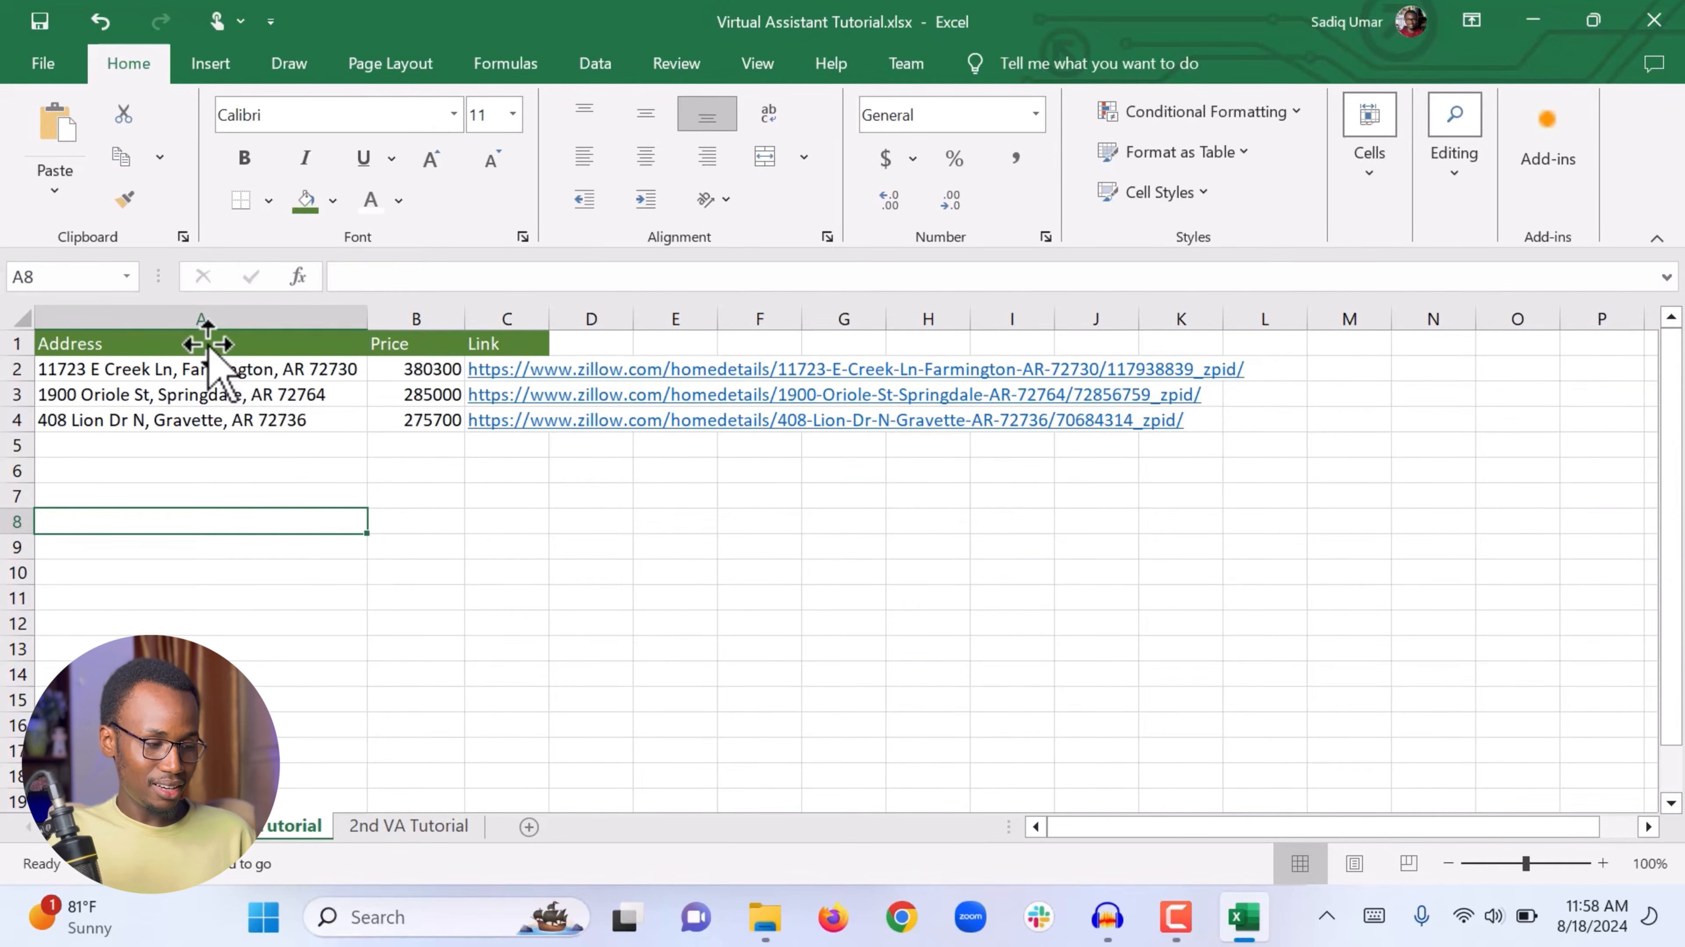
pyautogui.moveTo(208, 343); pyautogui.dragTo(480, 351)
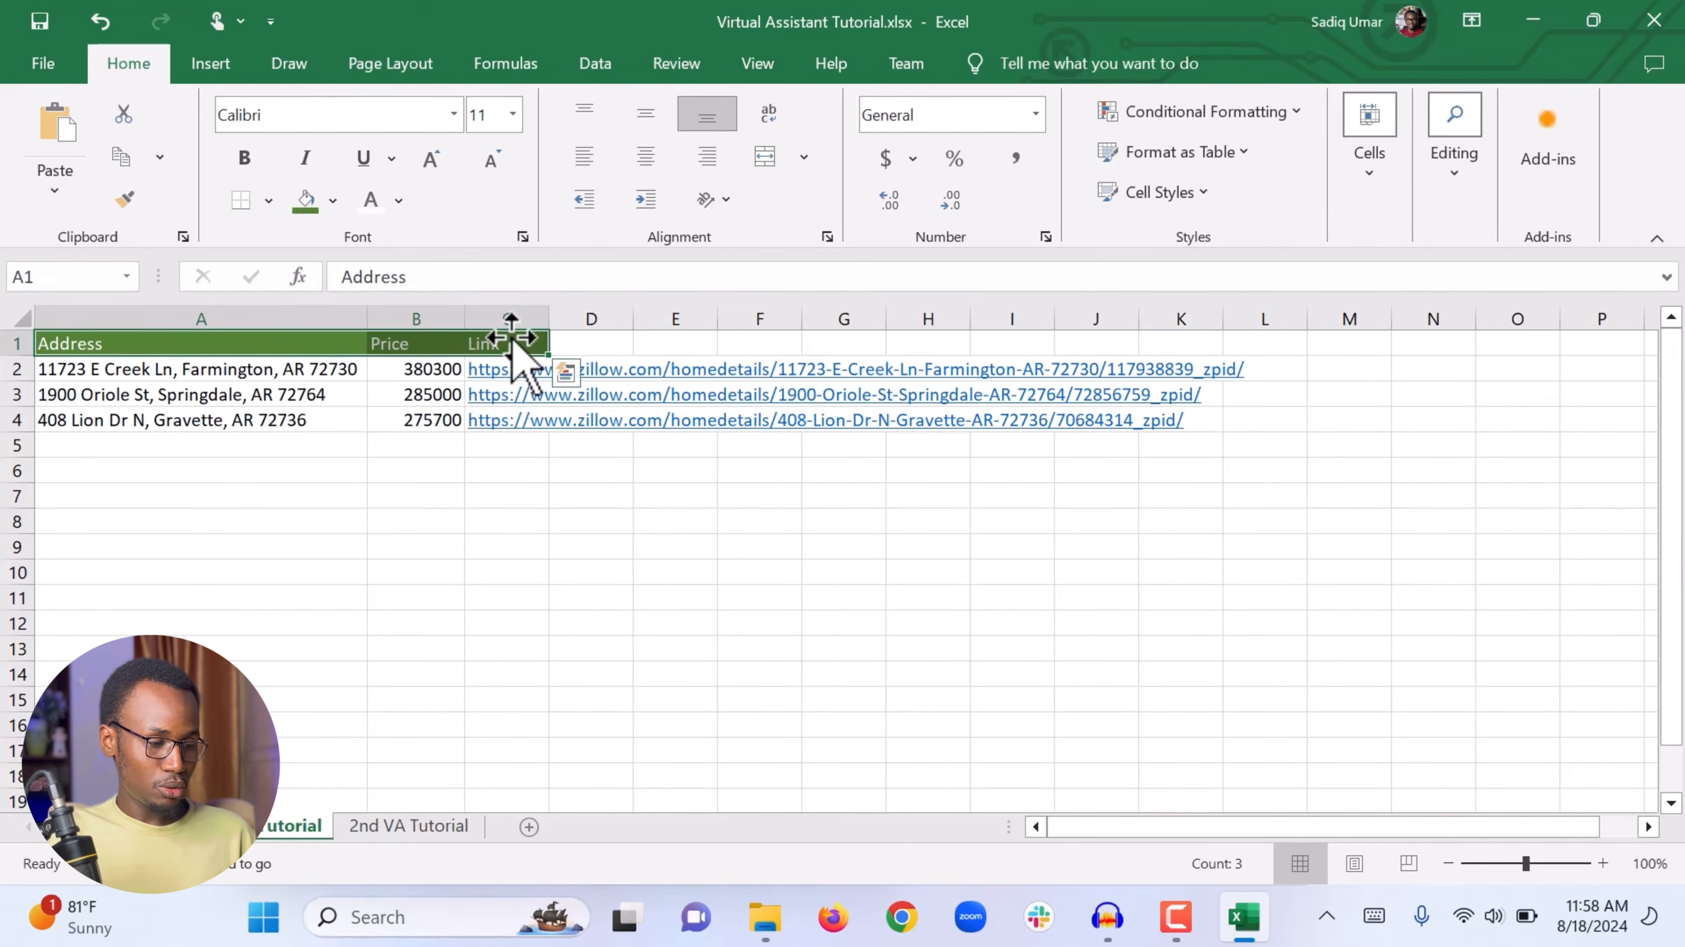
pyautogui.click(250, 163)
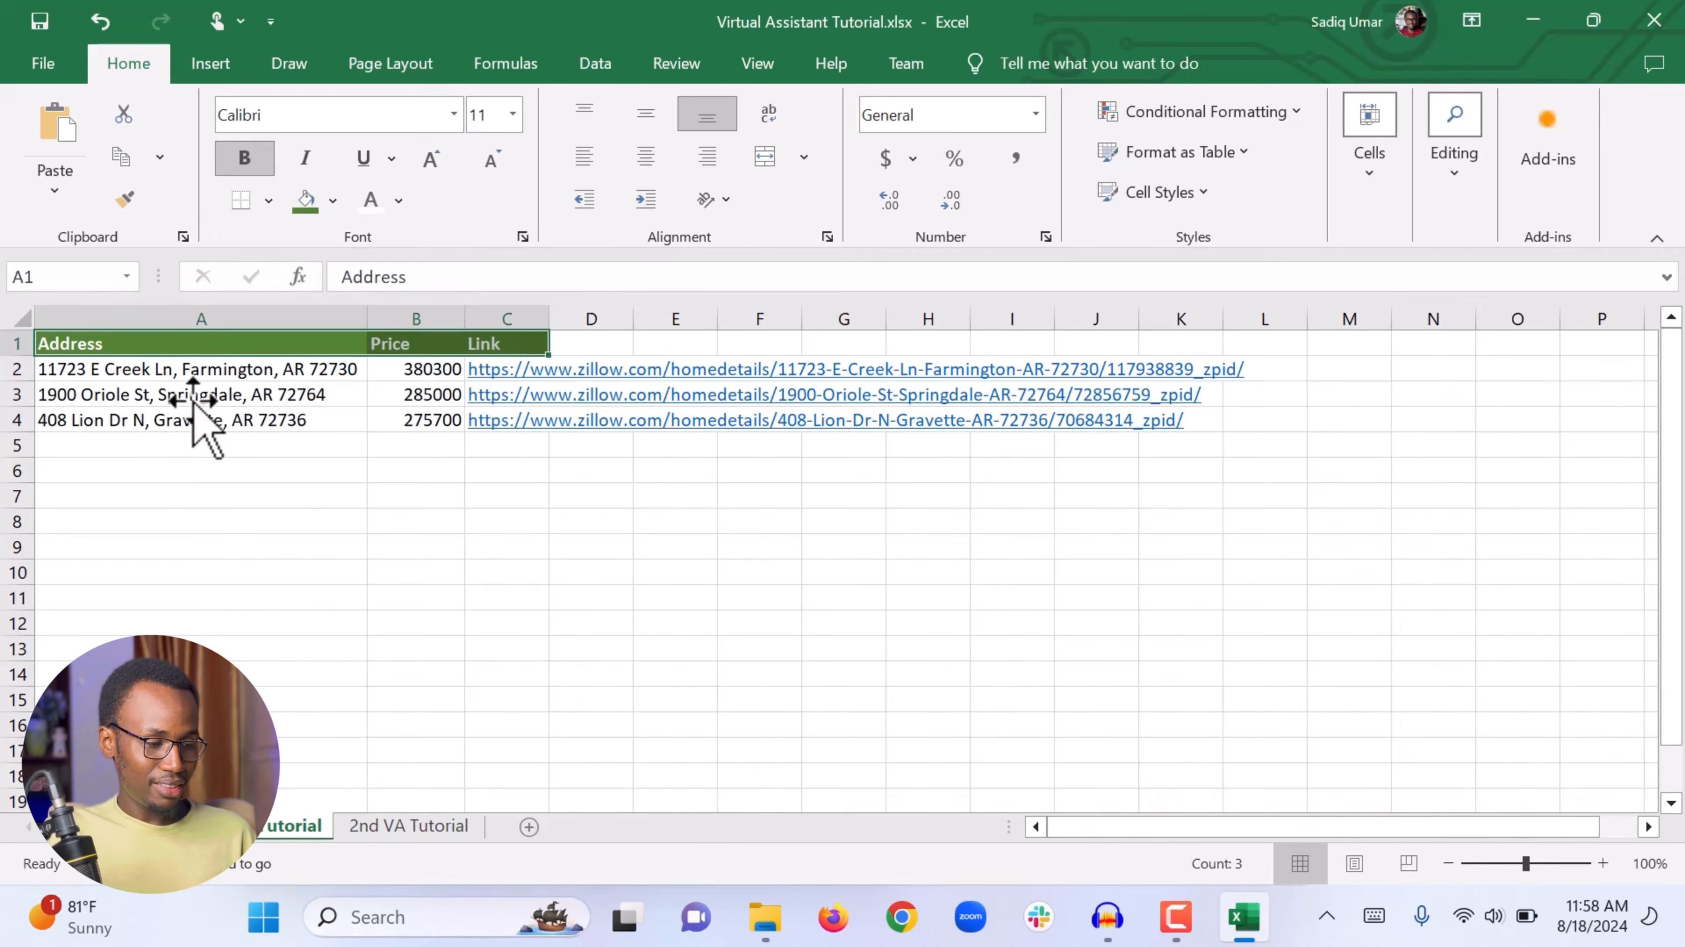
# Step: Center the header cells A1 to C1 both horizontally and vertically
pyautogui.click(179, 470)
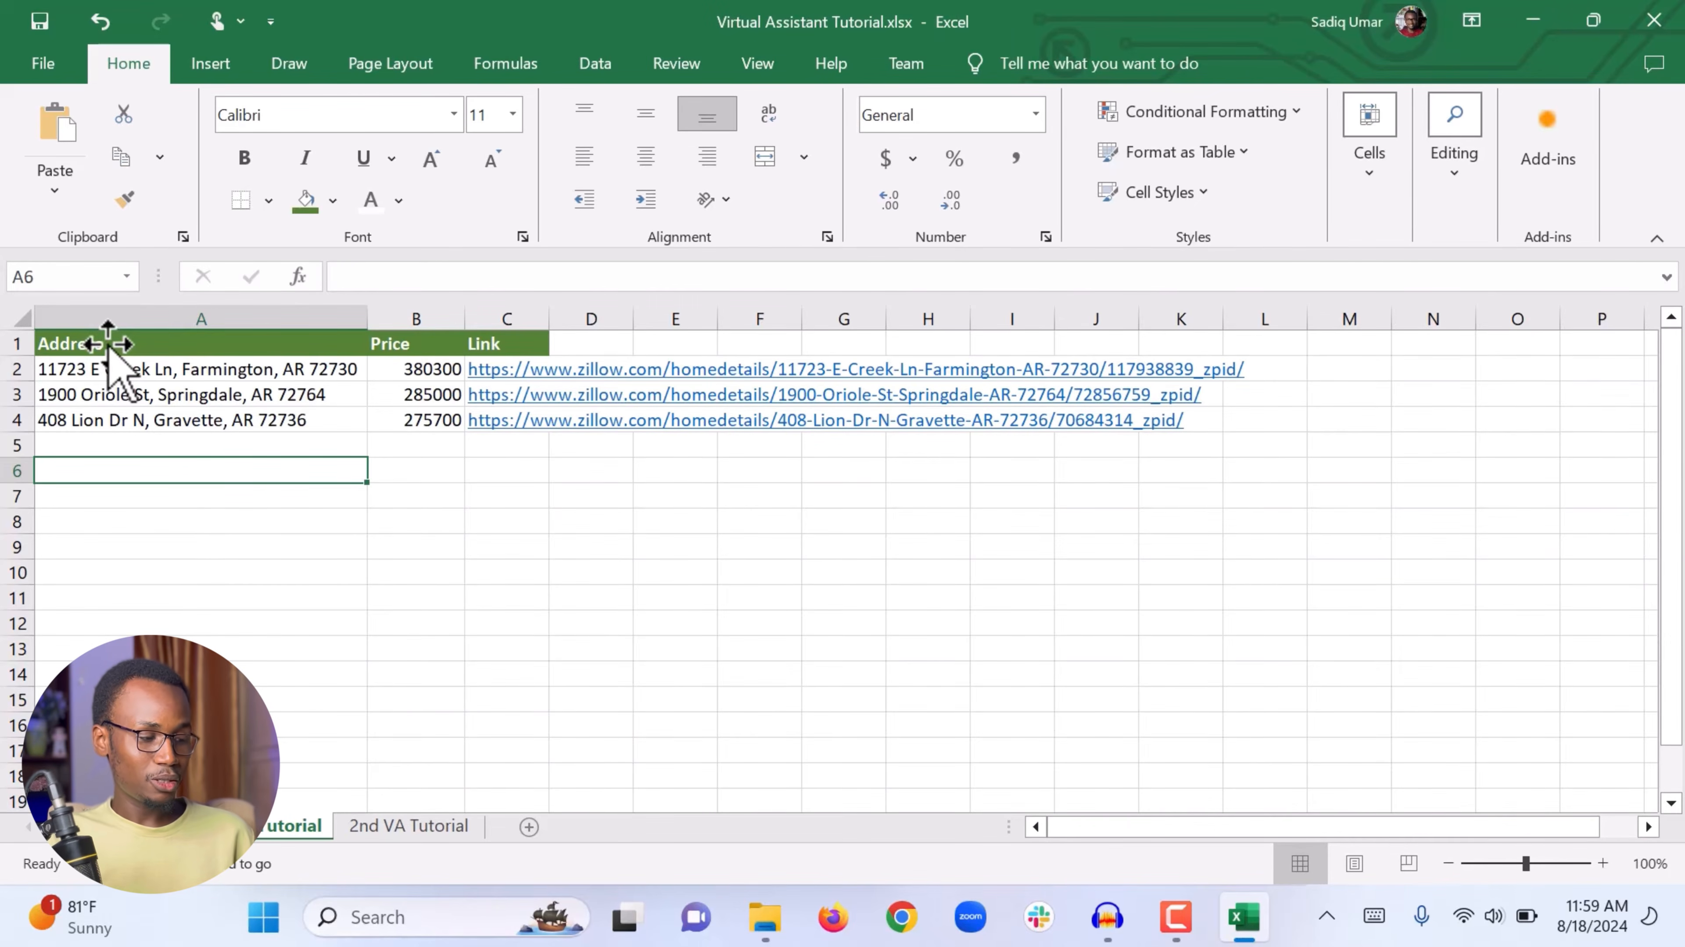
pyautogui.moveTo(135, 349); pyautogui.dragTo(488, 343)
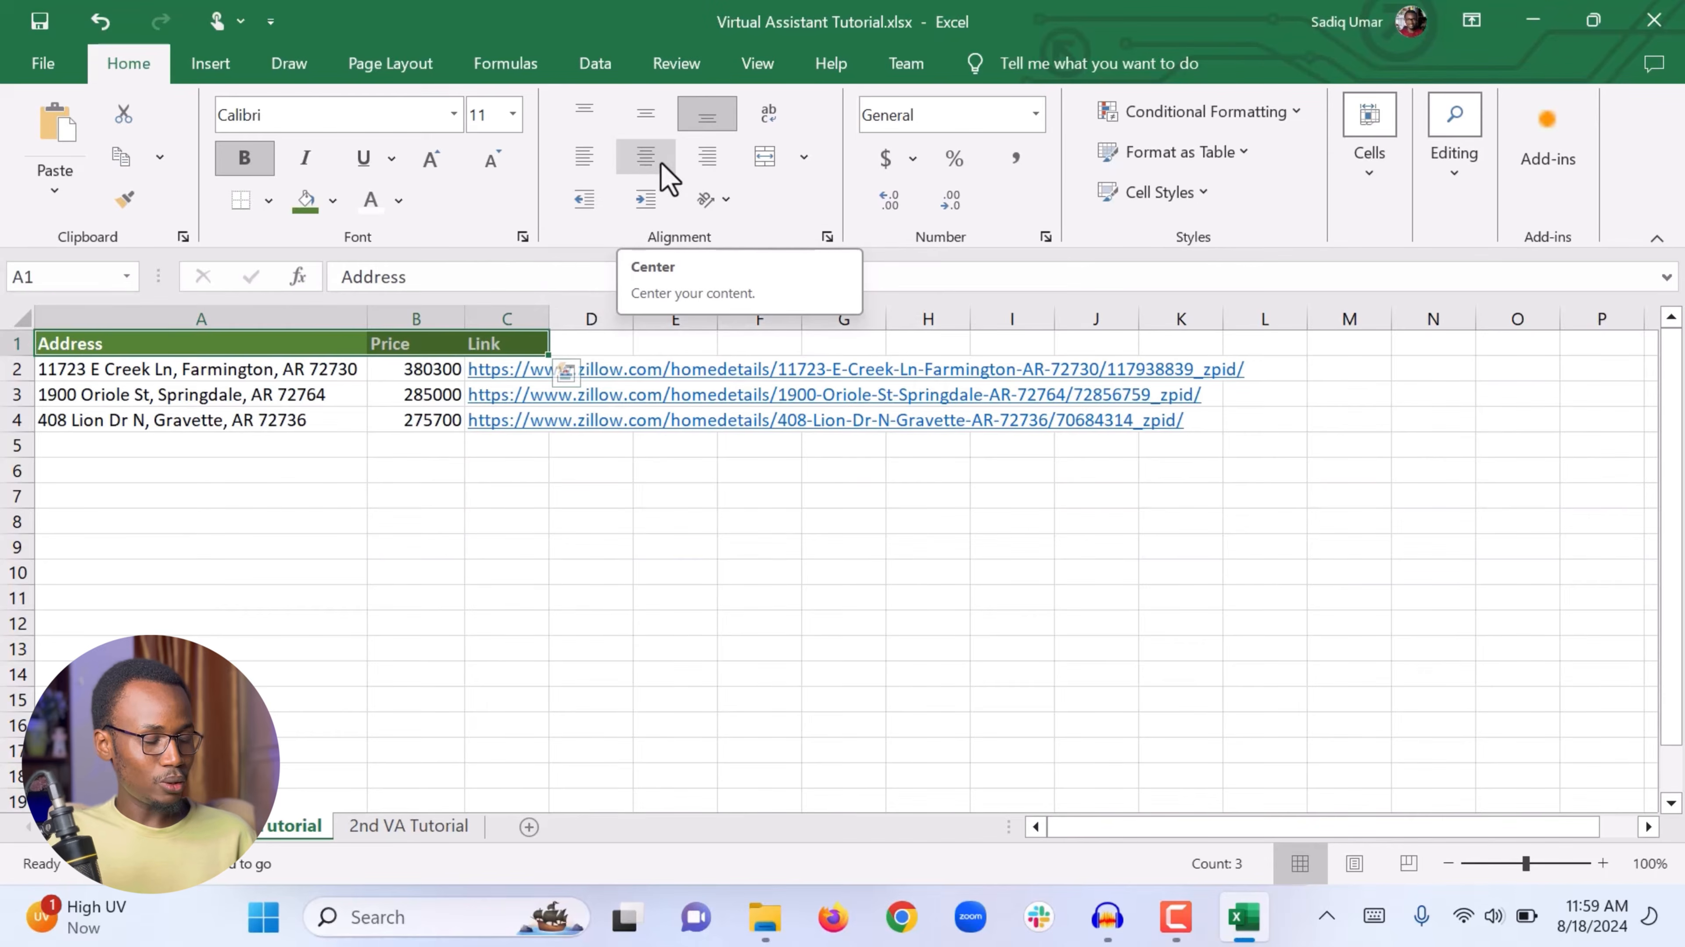
pyautogui.click(646, 166)
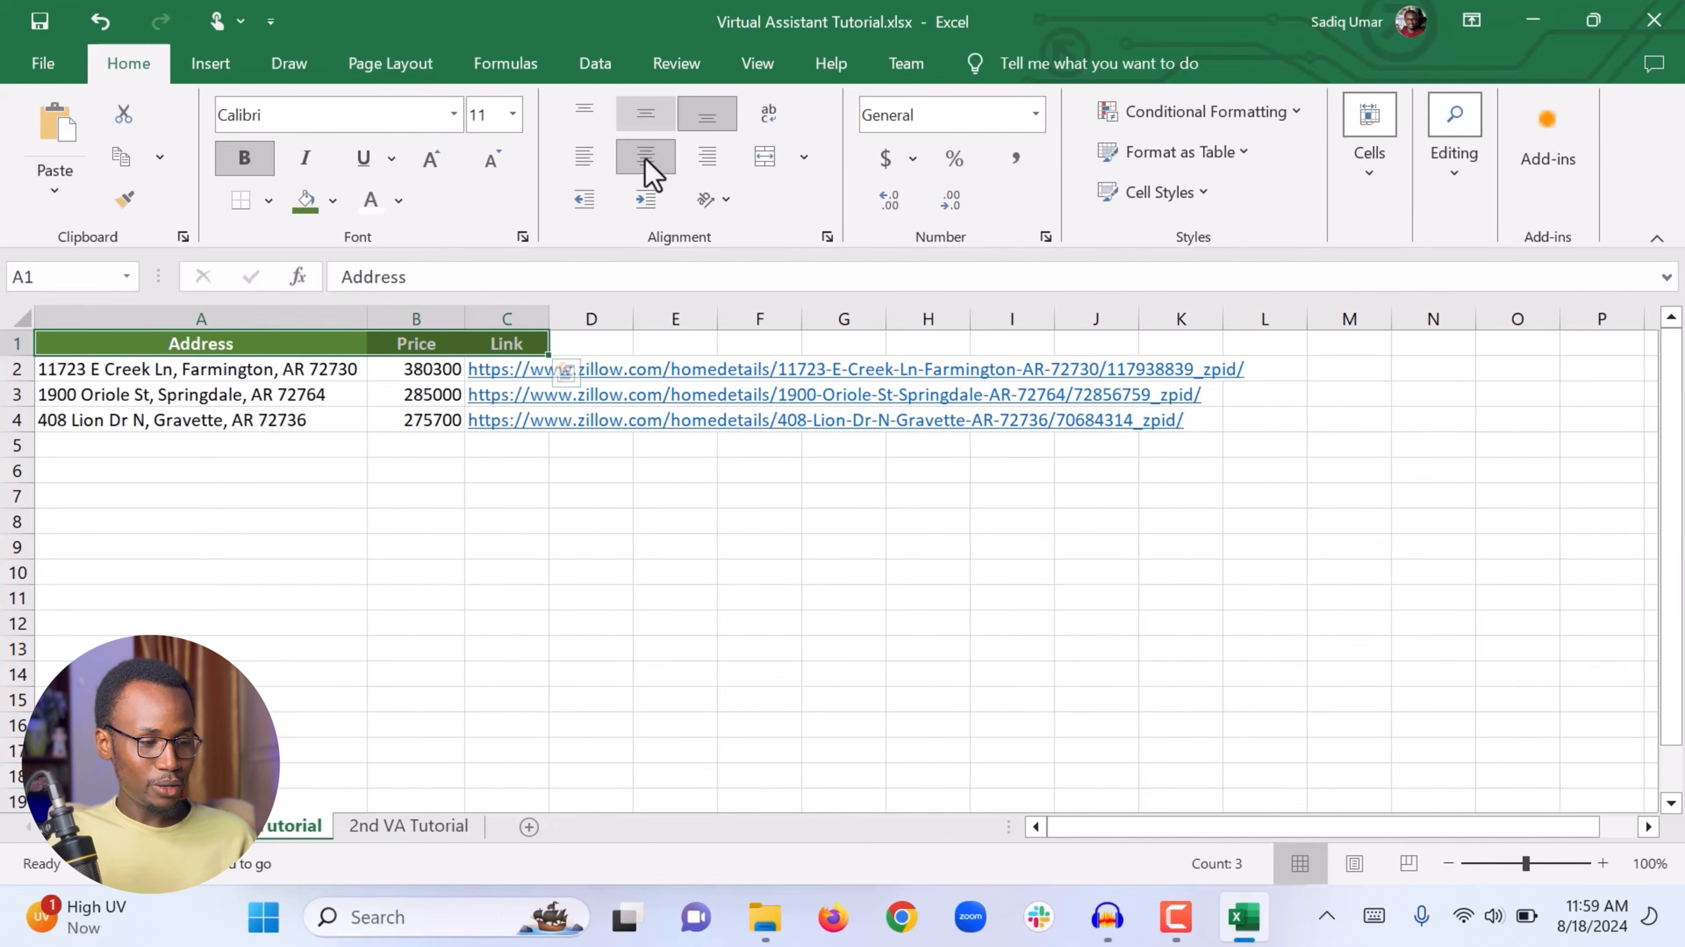
pyautogui.click(645, 119)
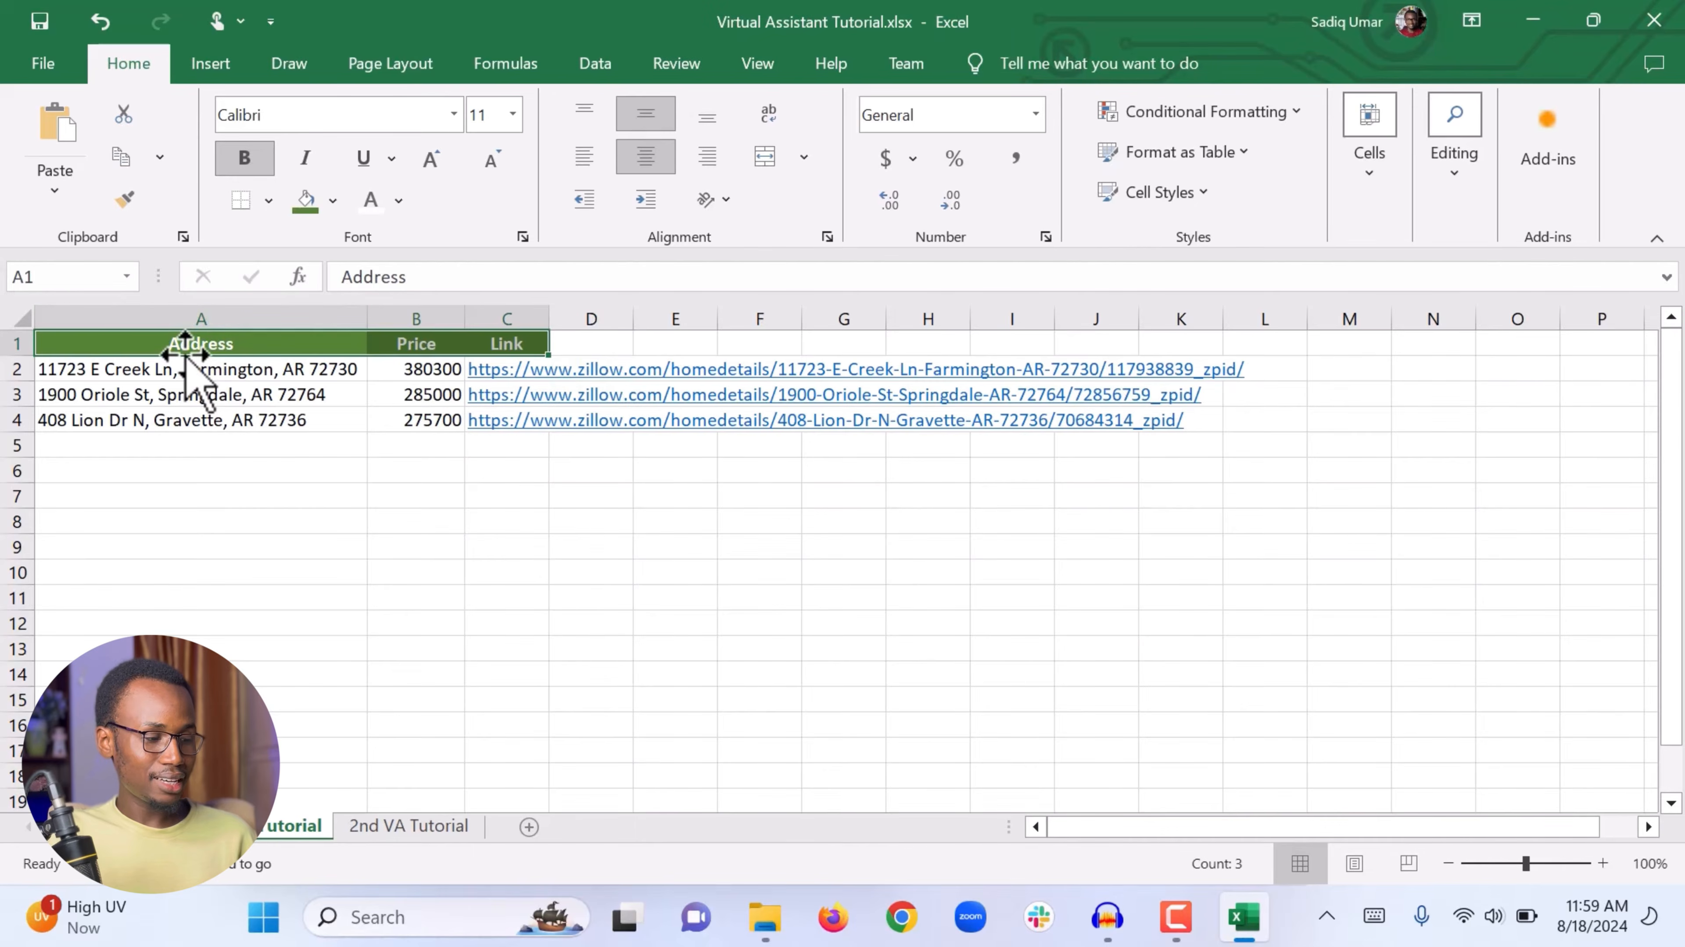
# Step: Set the font size of the header cells A1 to C1 to 12
pyautogui.click(194, 550)
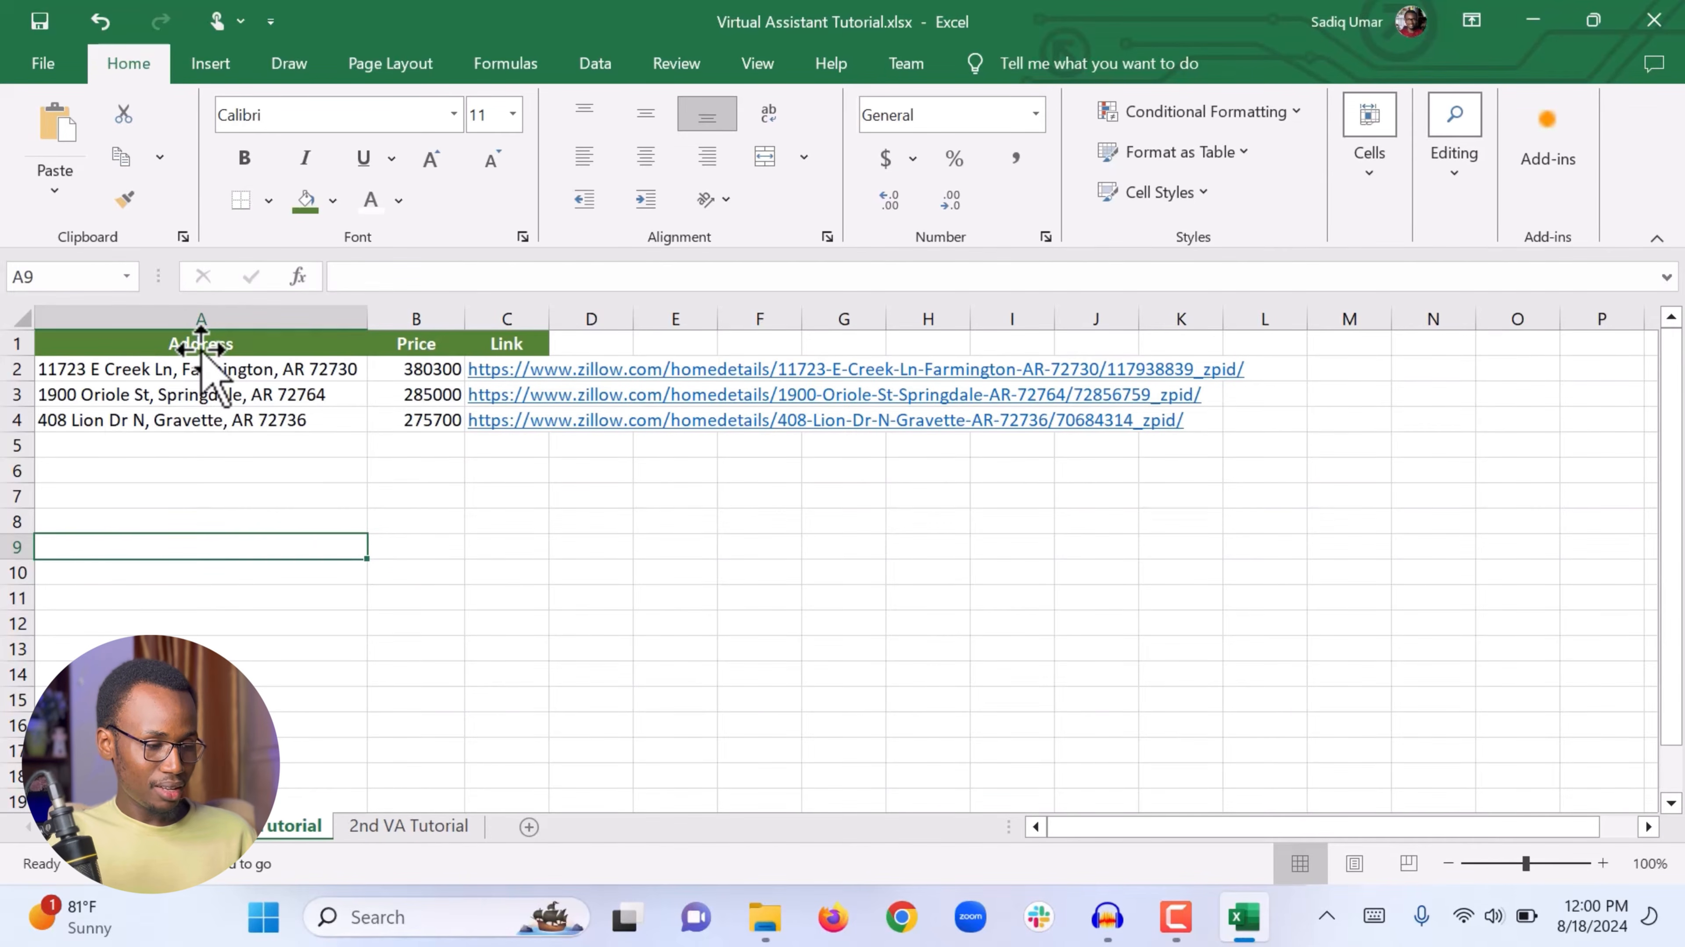
pyautogui.click(163, 394)
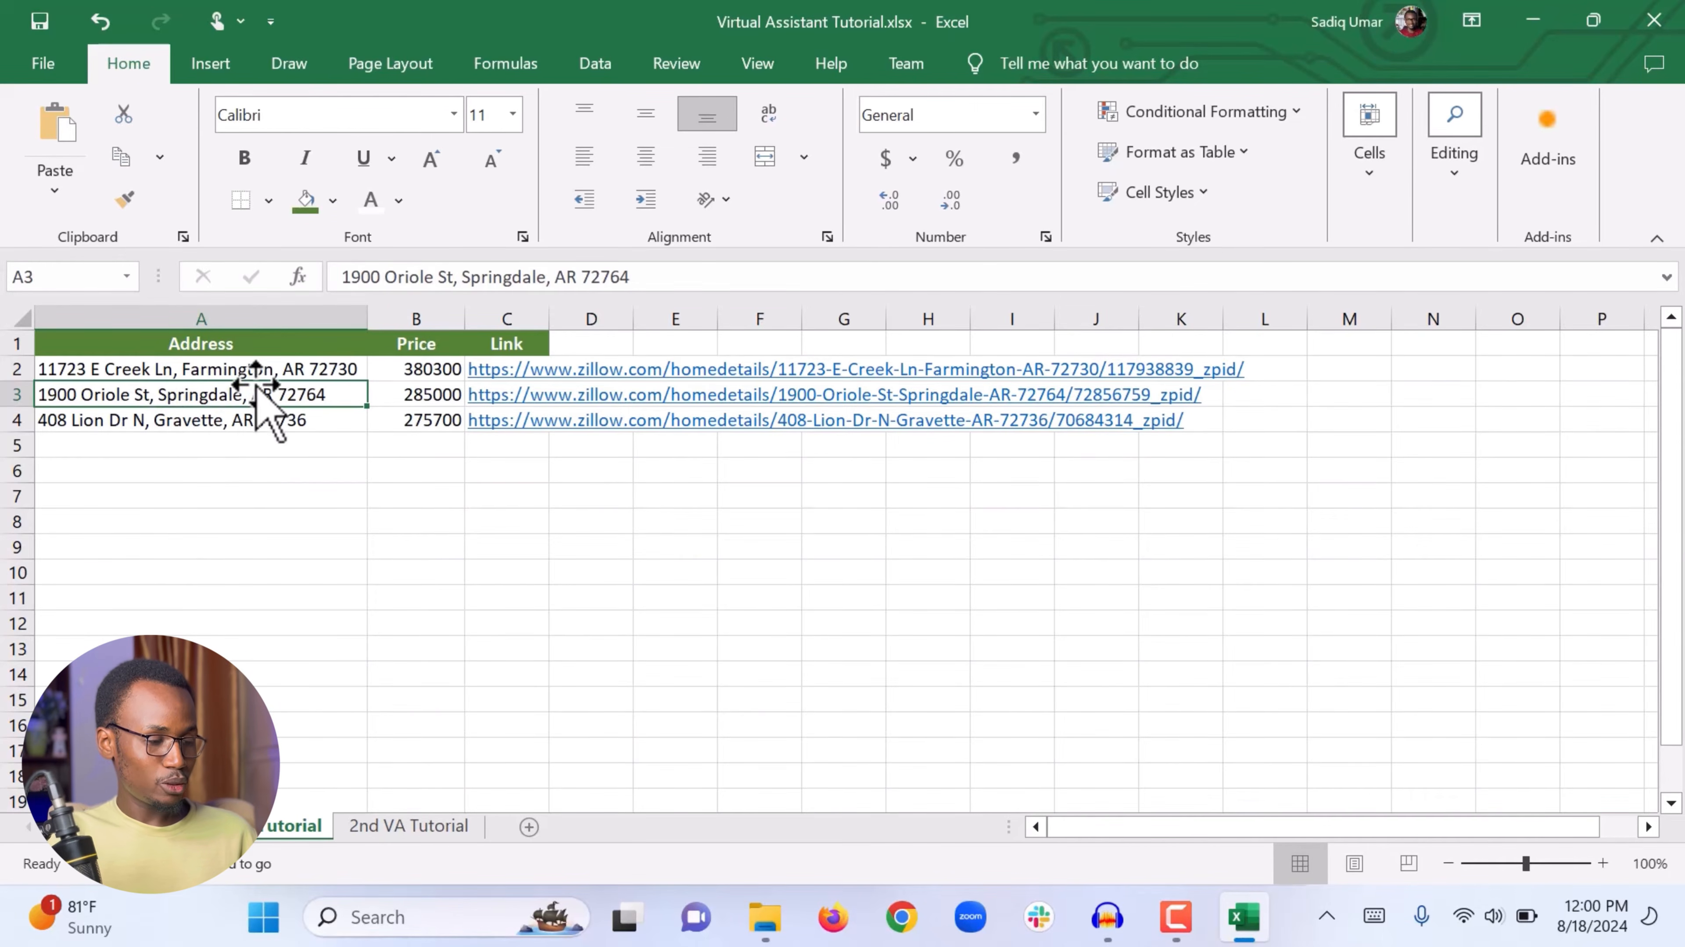
pyautogui.moveTo(270, 345); pyautogui.dragTo(480, 345)
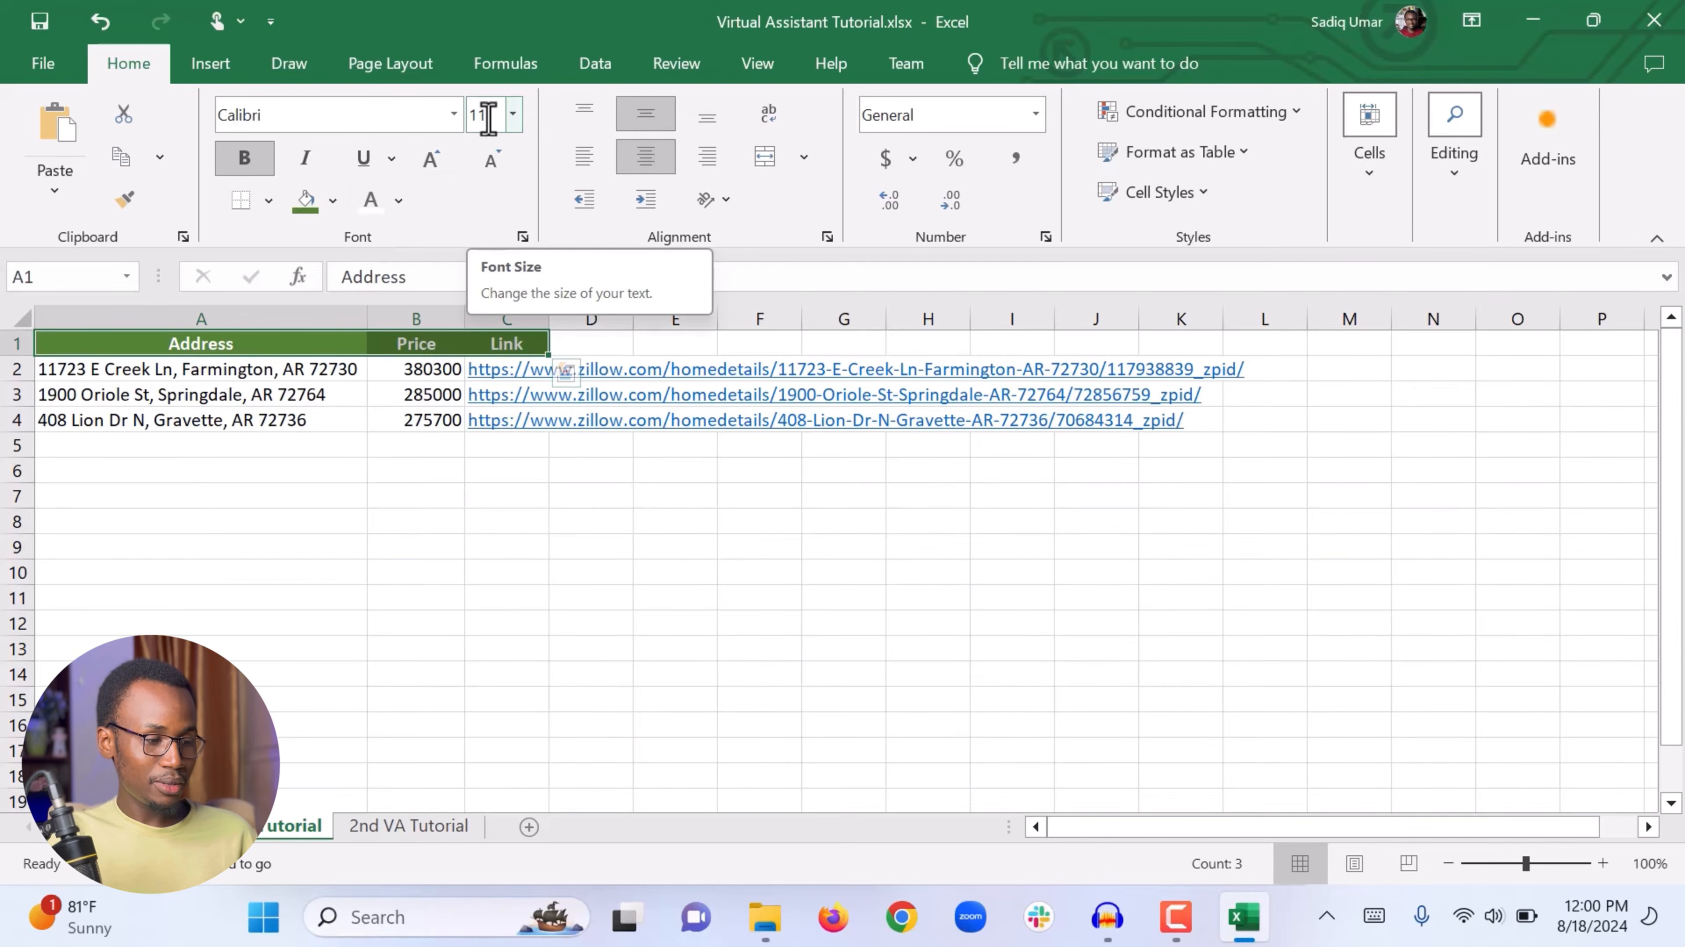
pyautogui.click(513, 120)
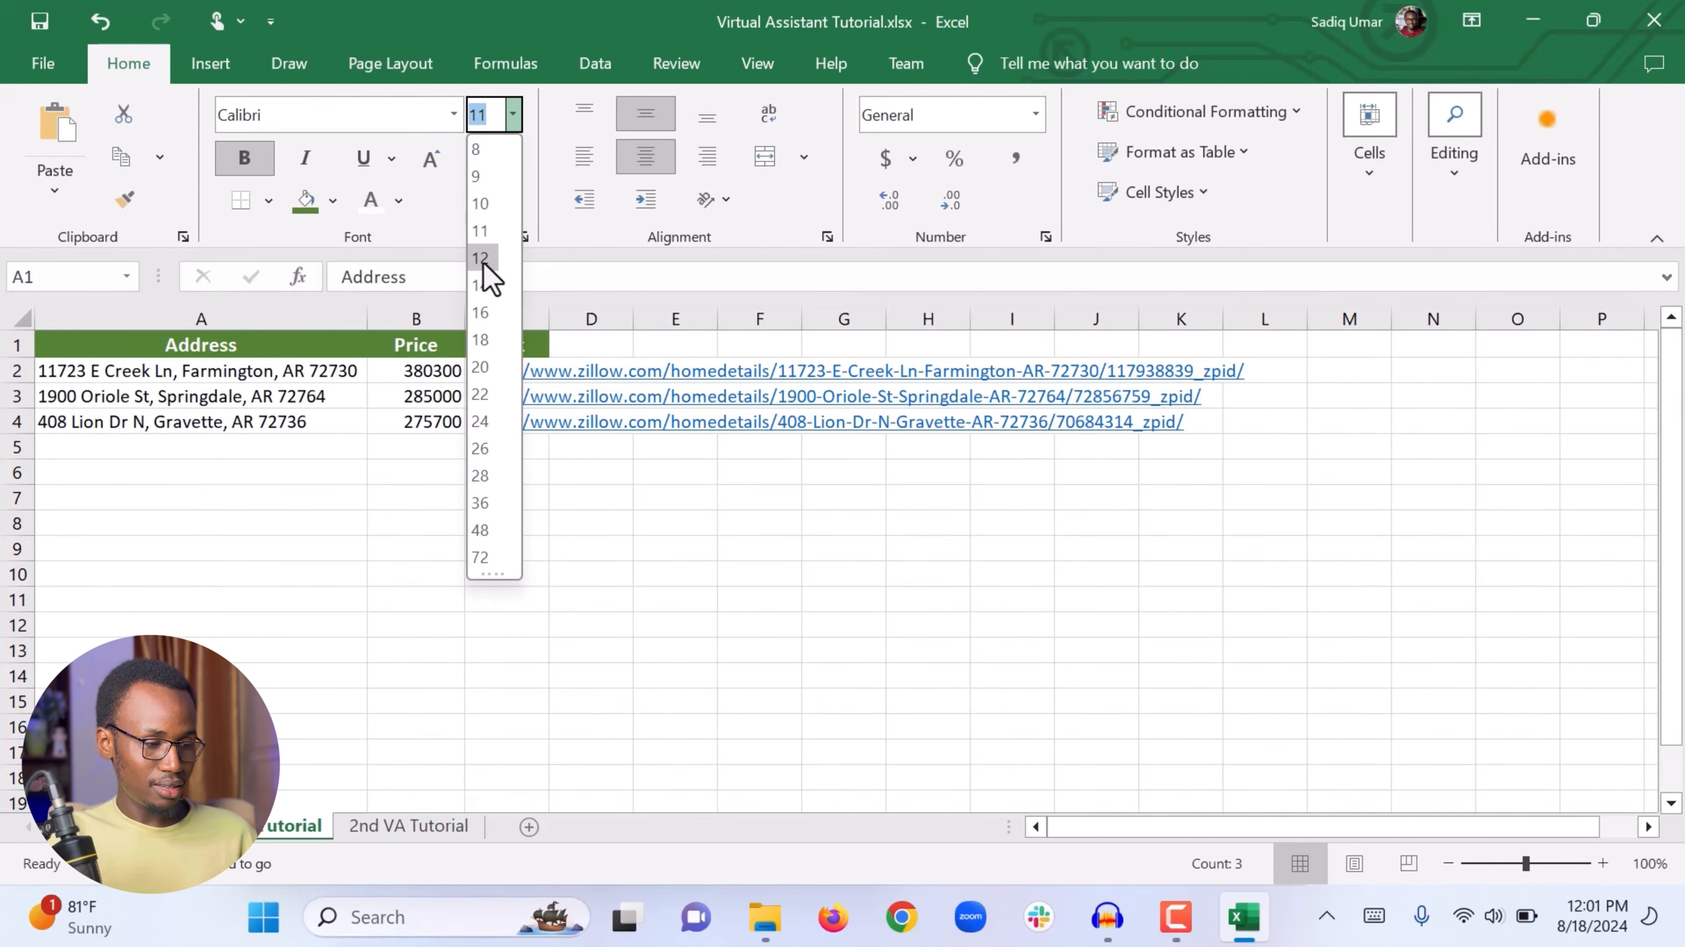
pyautogui.click(484, 258)
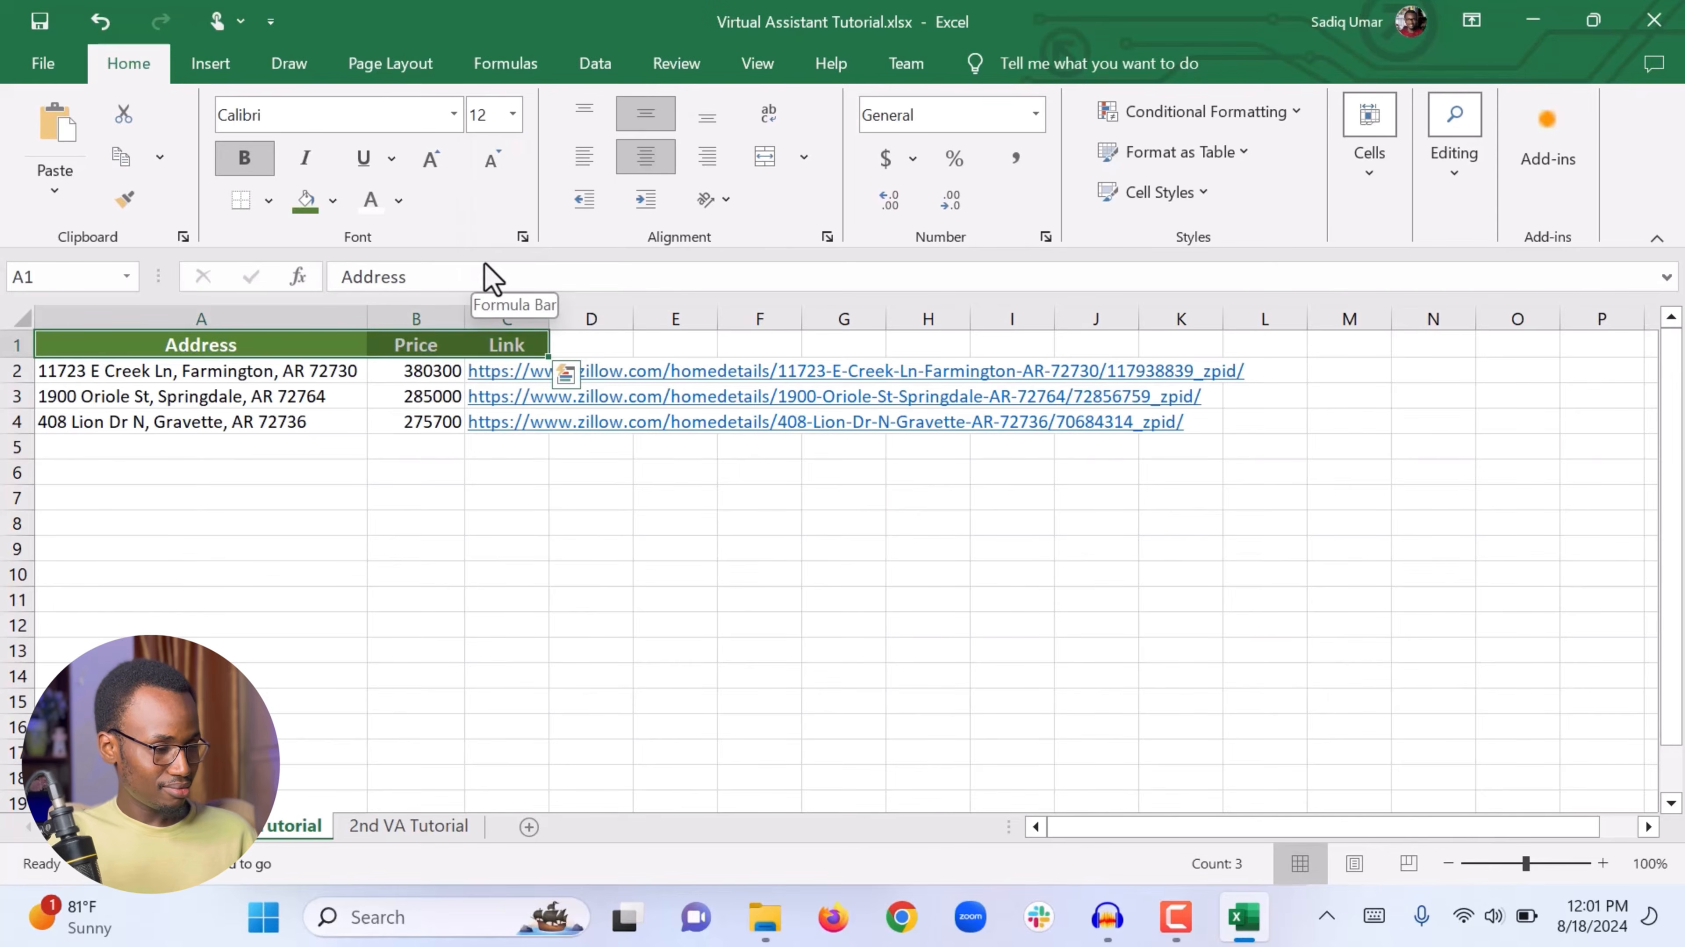
pyautogui.click(216, 495)
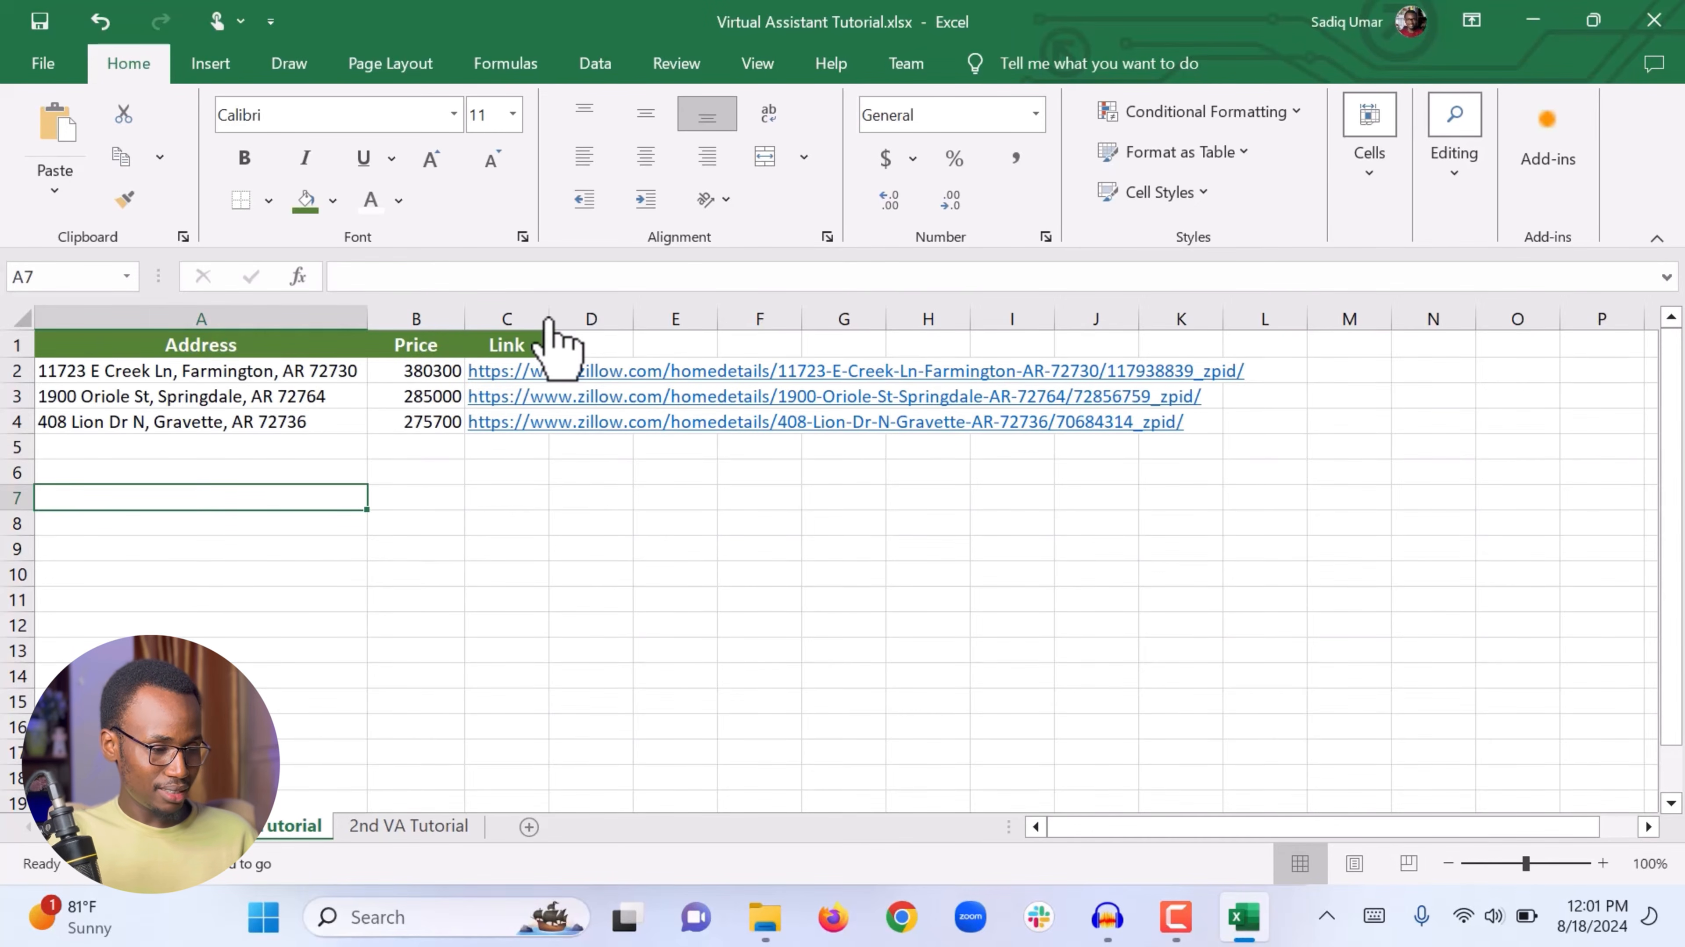
# Step: Widen column C slightly and apply All Borders to the header cells A1 to C1
pyautogui.moveTo(549, 322); pyautogui.dragTo(597, 322)
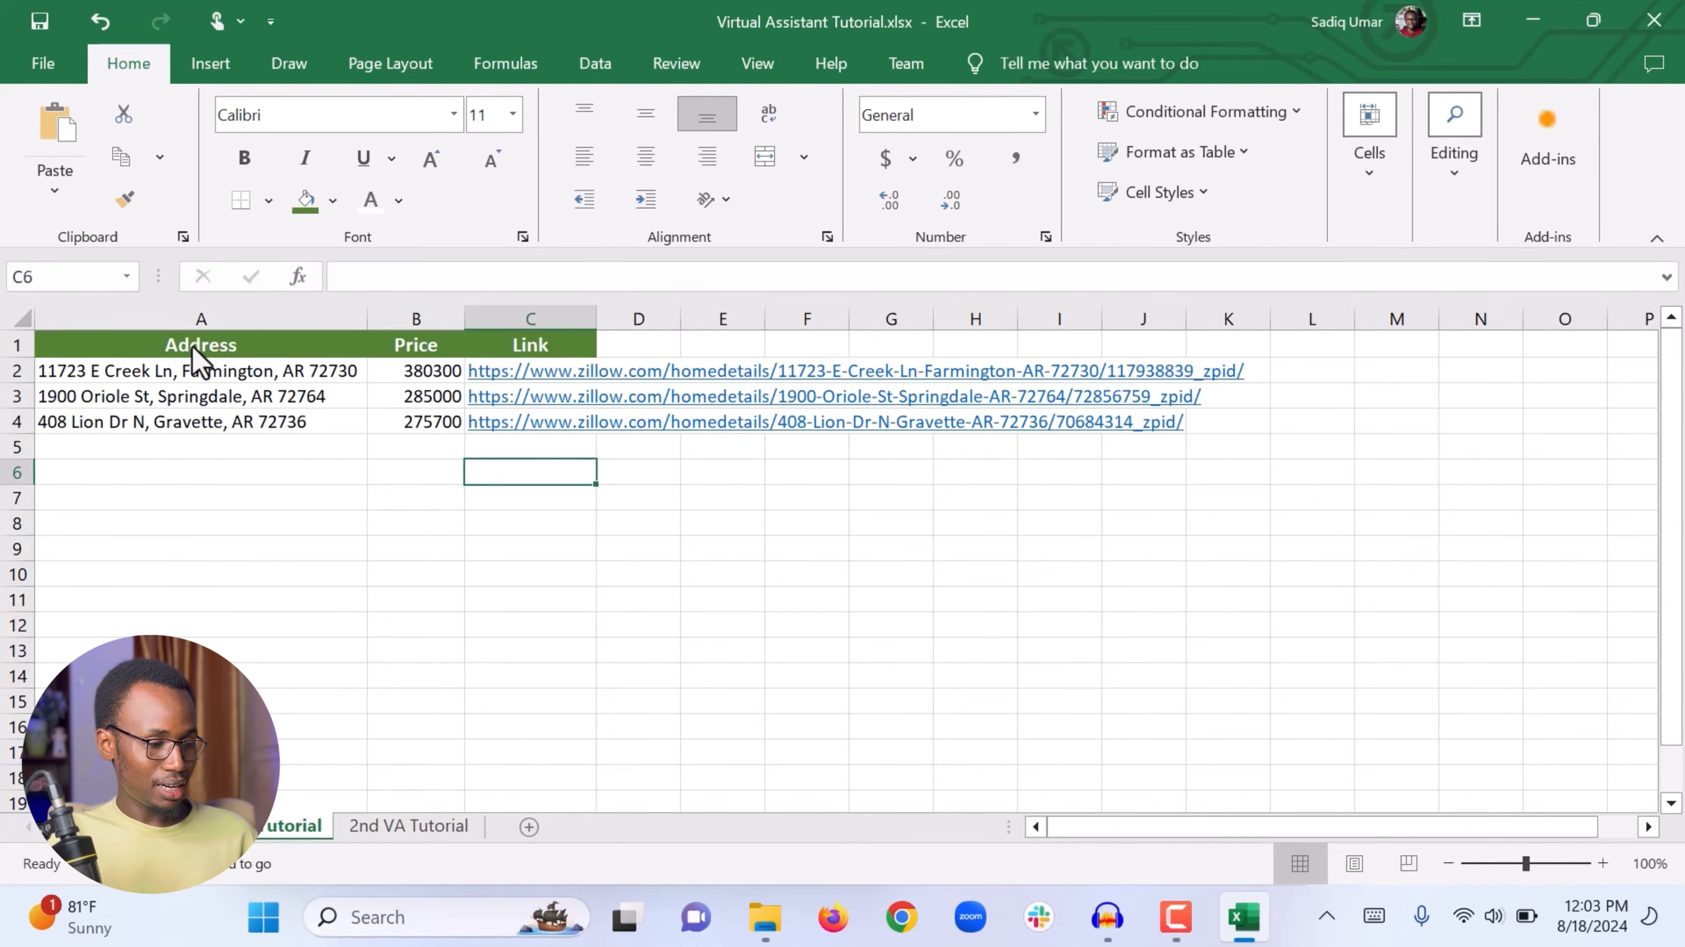
pyautogui.moveTo(192, 346); pyautogui.dragTo(540, 368)
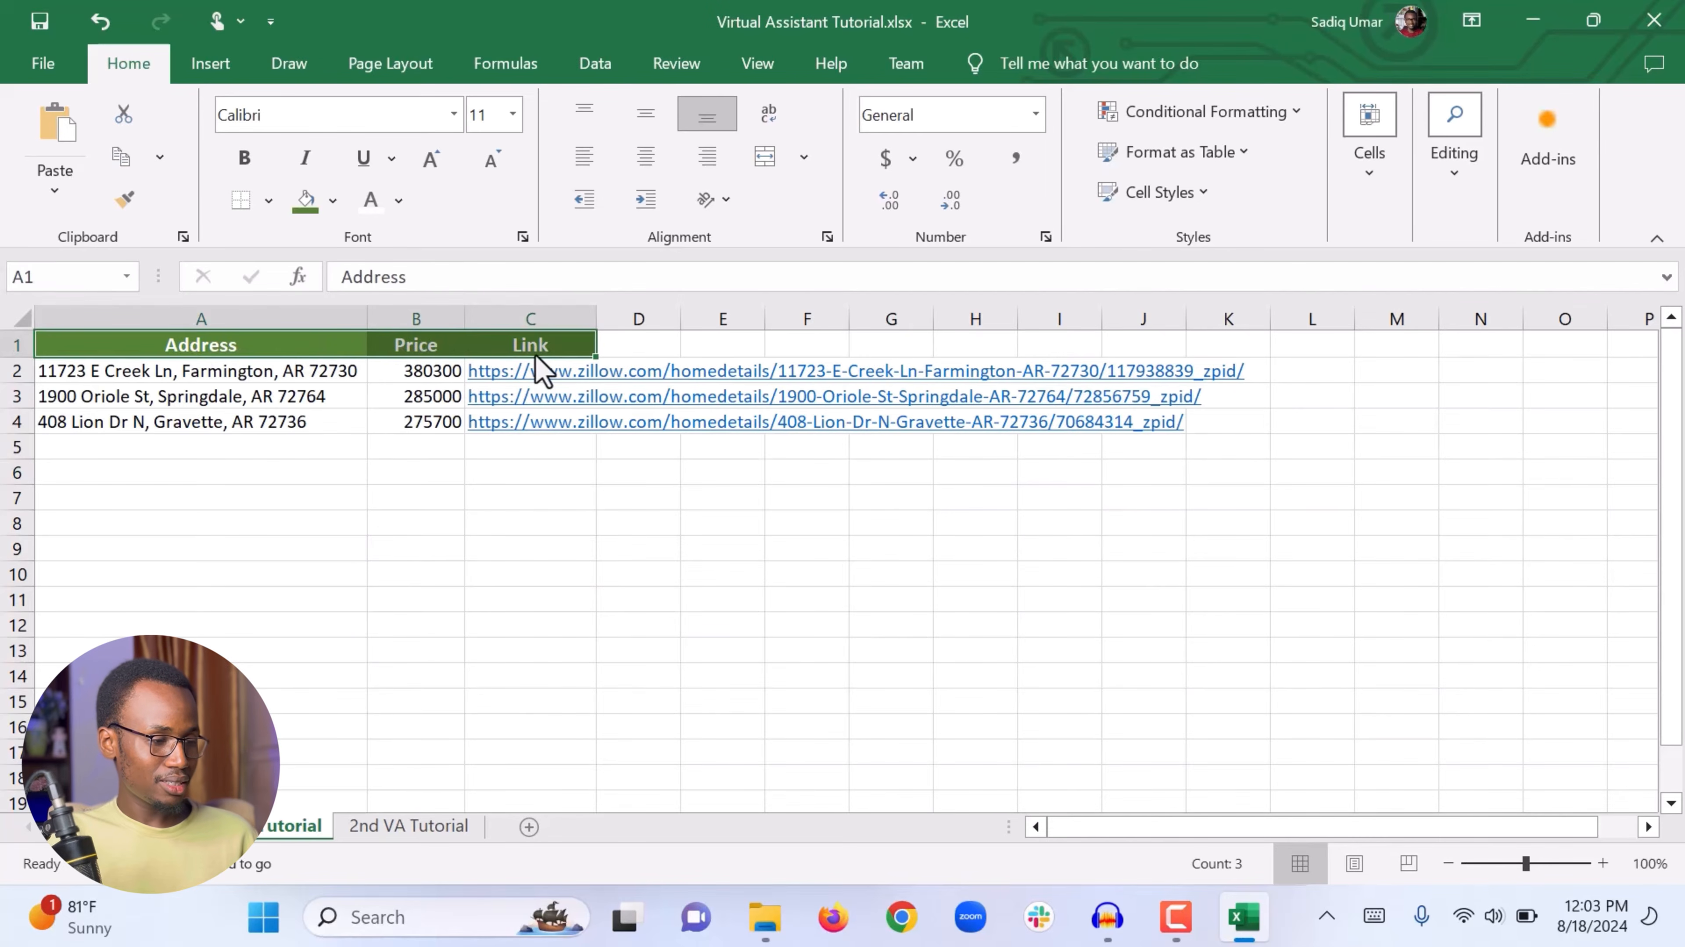
pyautogui.click(269, 201)
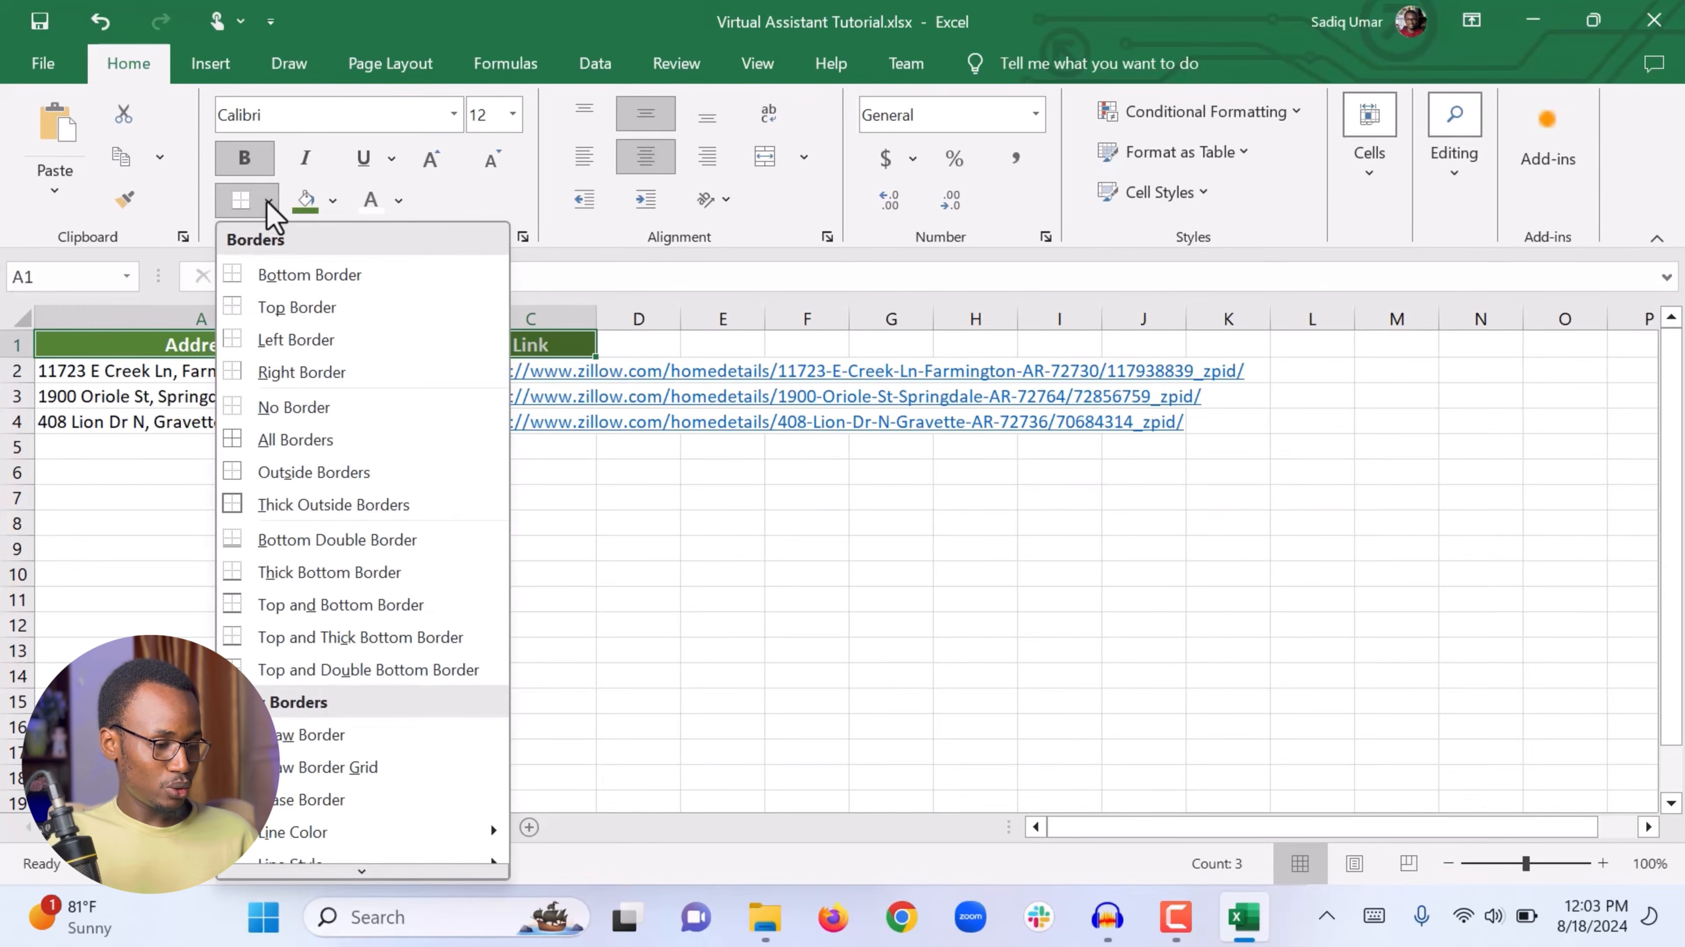
pyautogui.click(263, 440)
pyautogui.click(352, 523)
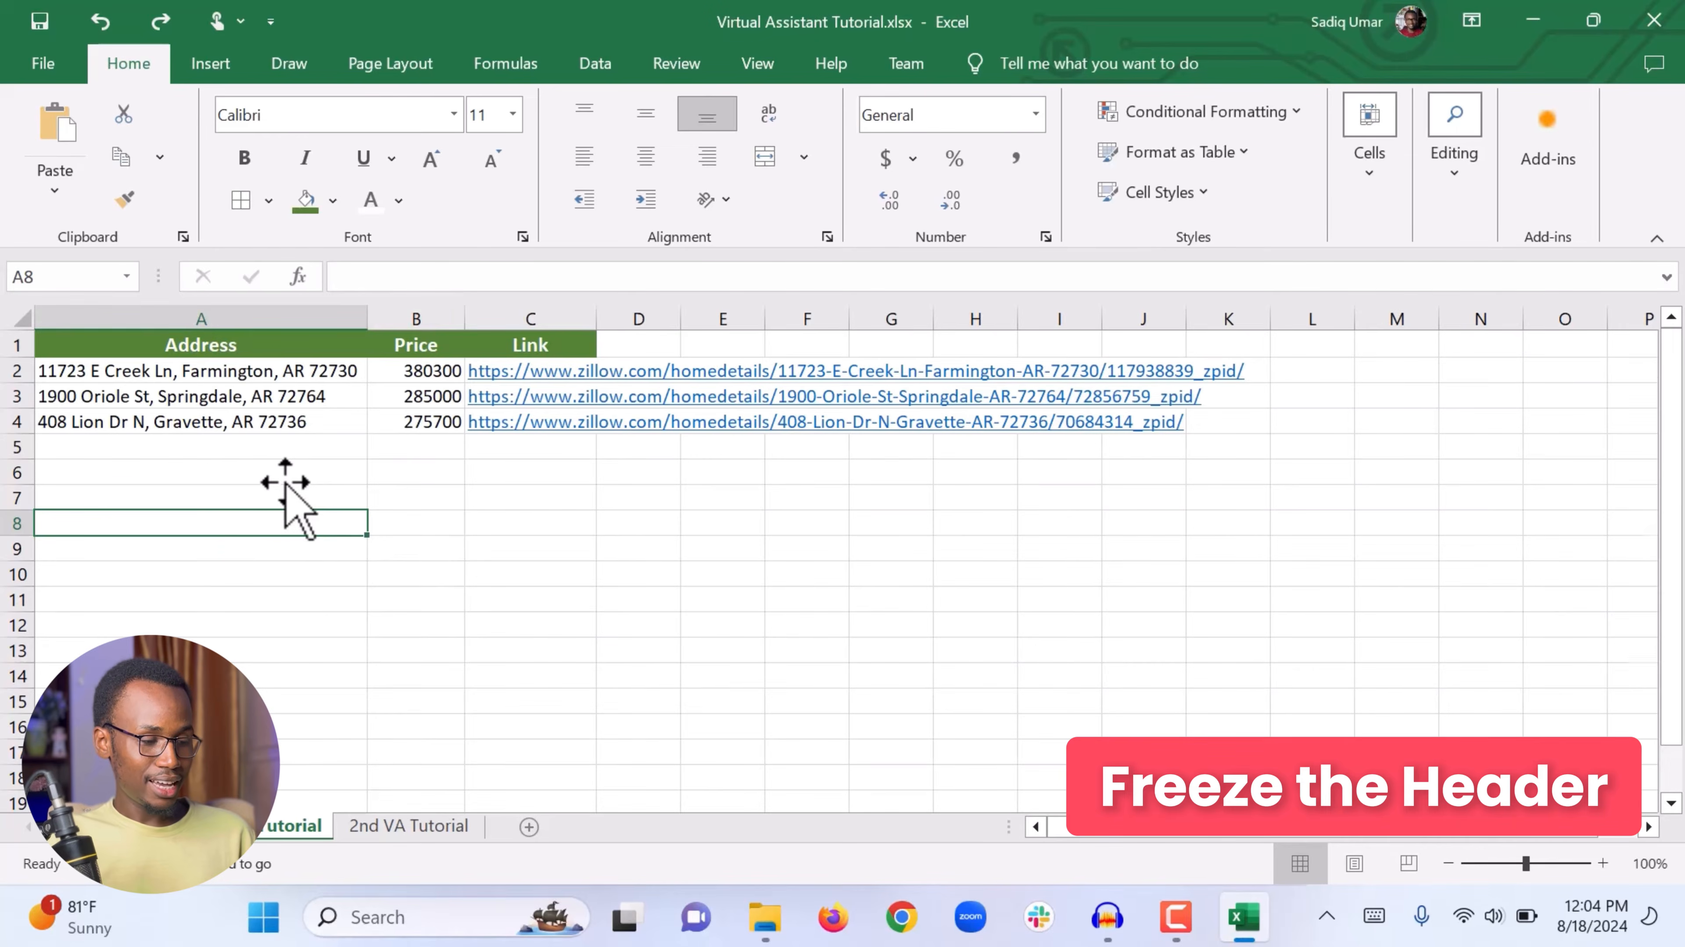
# Step: Copy the property rows and paste them twice below, filling rows 5 to 13 with duplicate listings
pyautogui.scroll(-2, 286, 499)
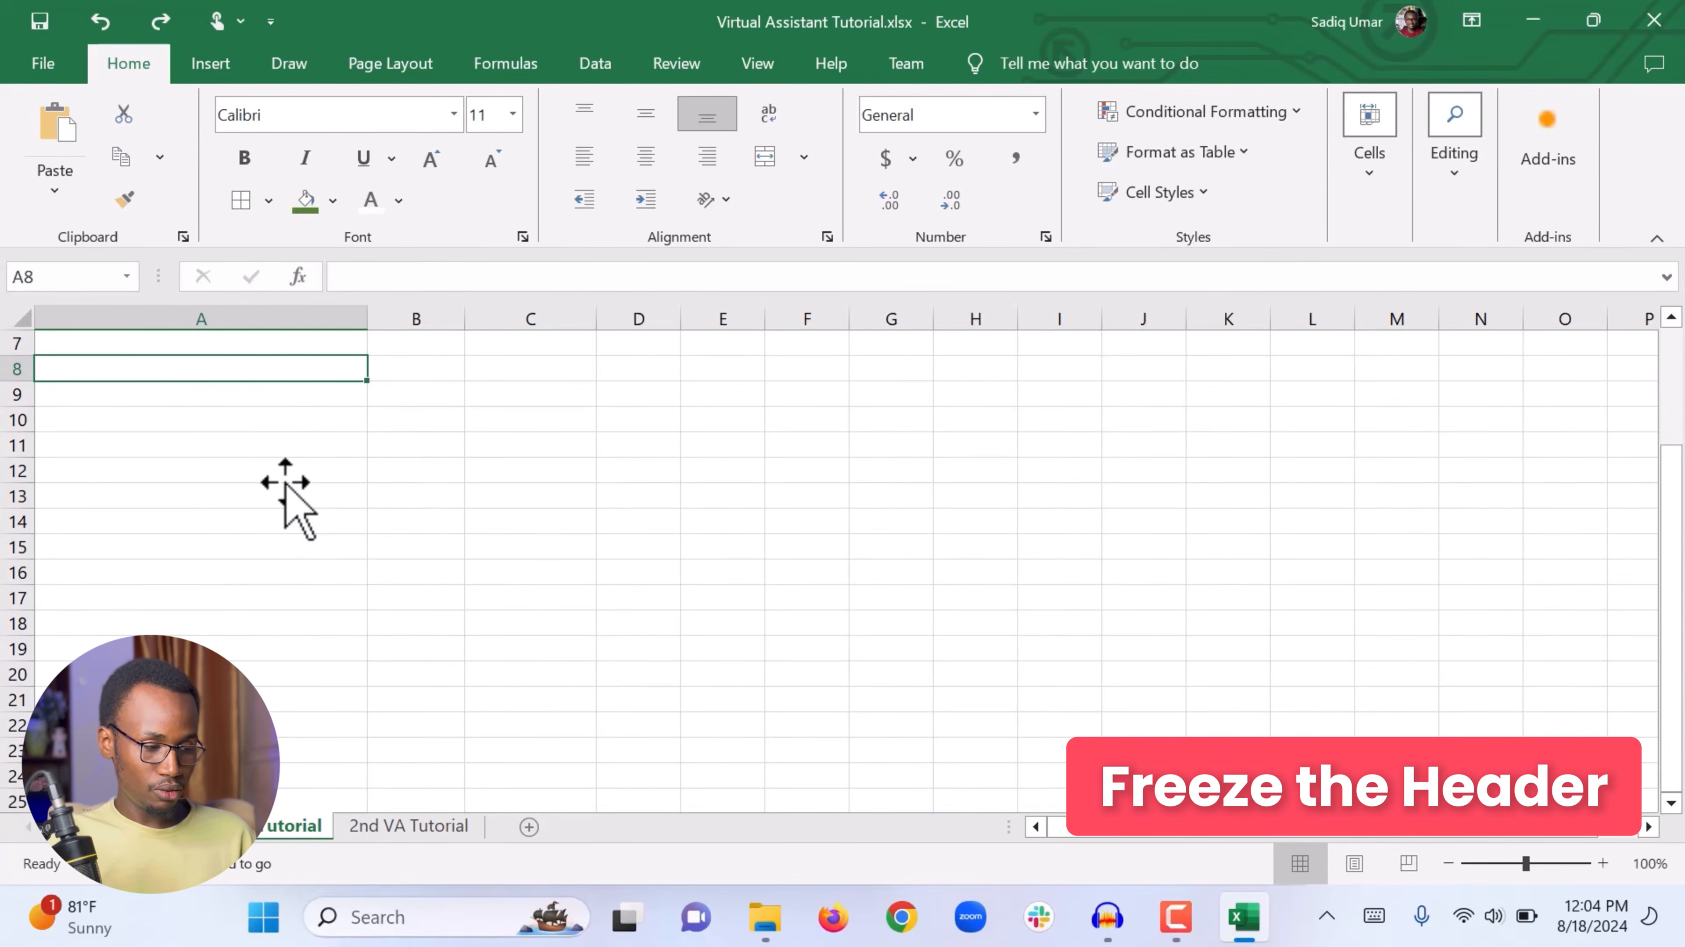
pyautogui.scroll(2, 286, 498)
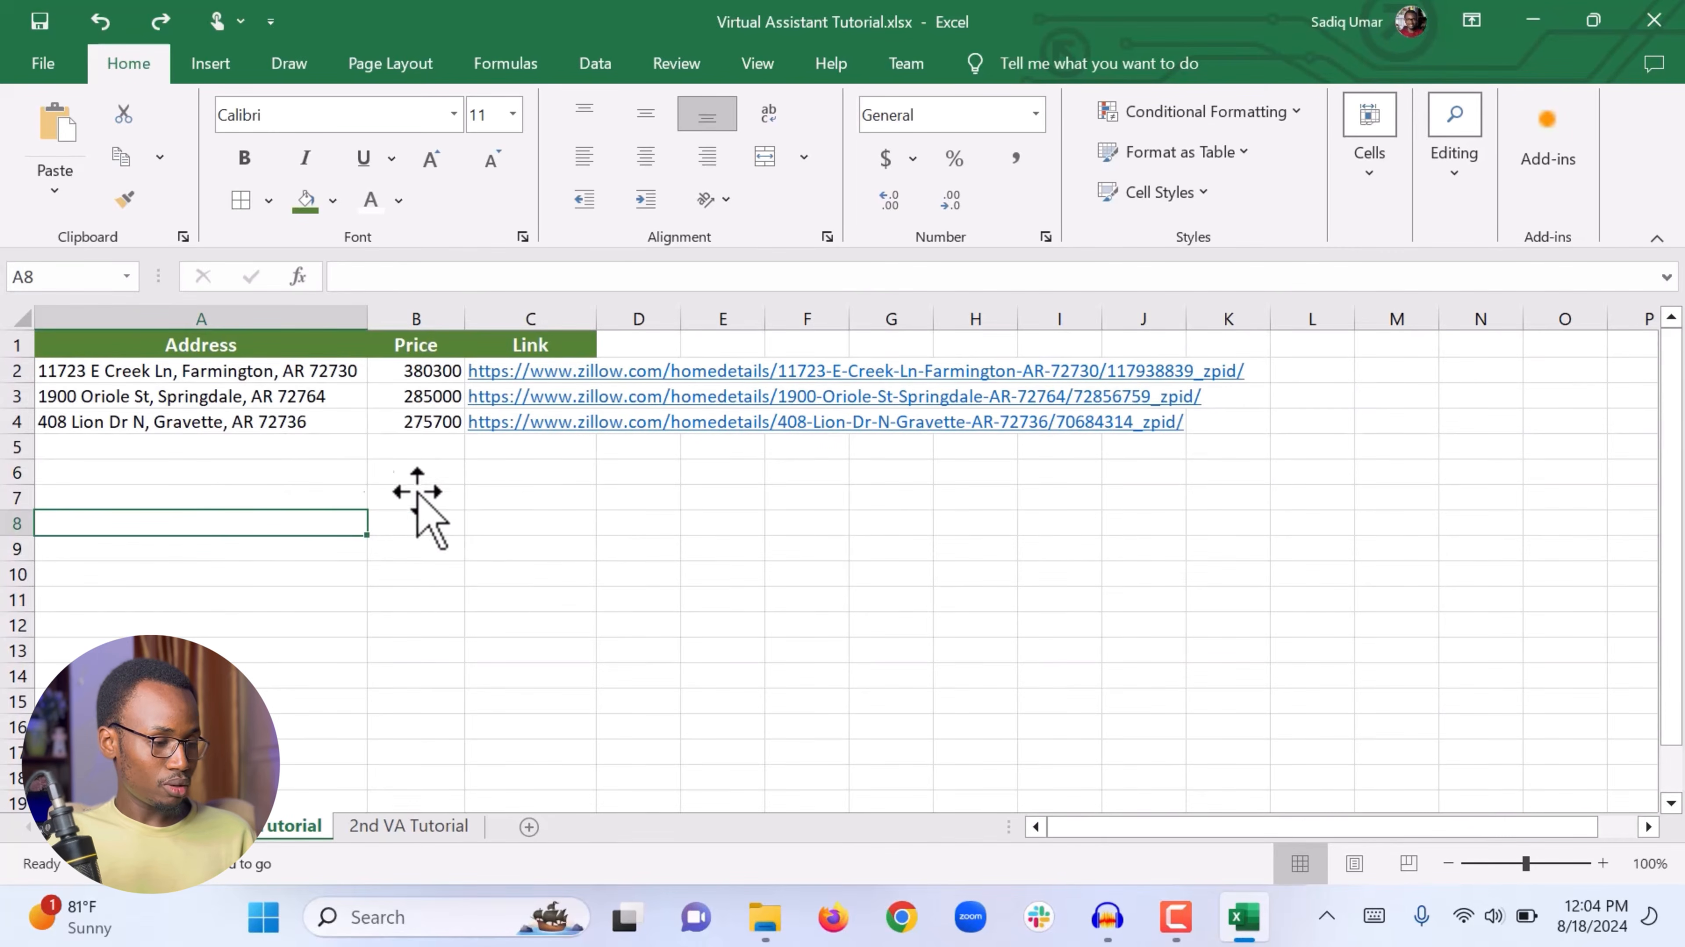
pyautogui.moveTo(571, 498); pyautogui.dragTo(173, 376)
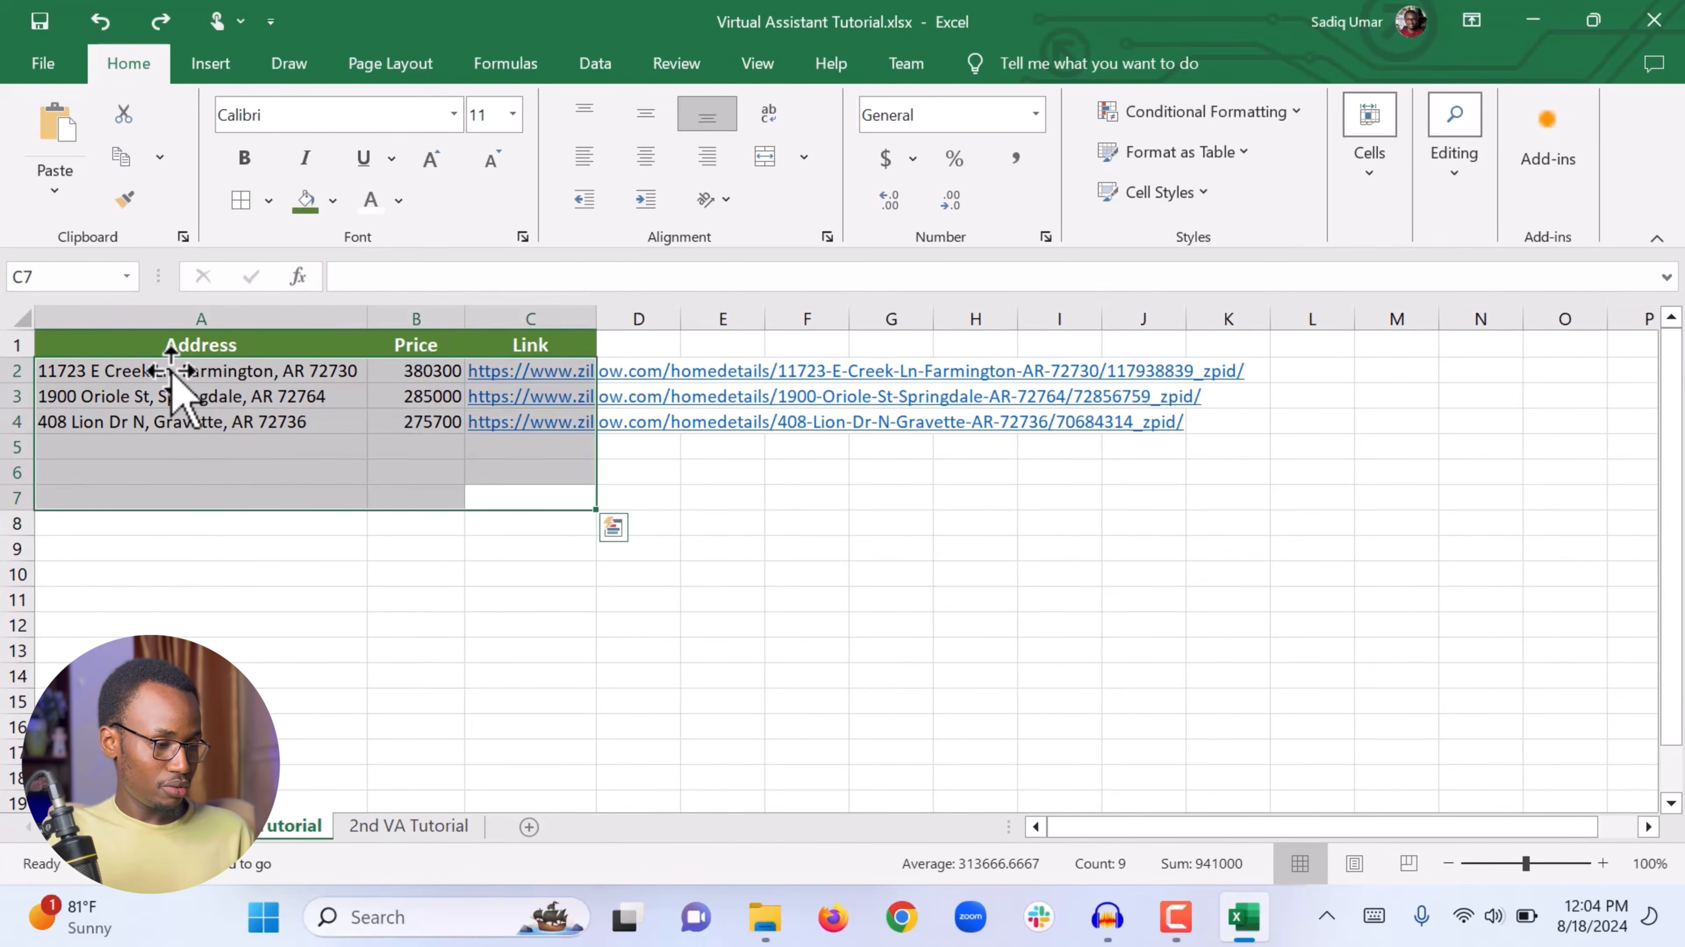
pyautogui.hotkey('ctrl', 'c')
pyautogui.click(106, 451)
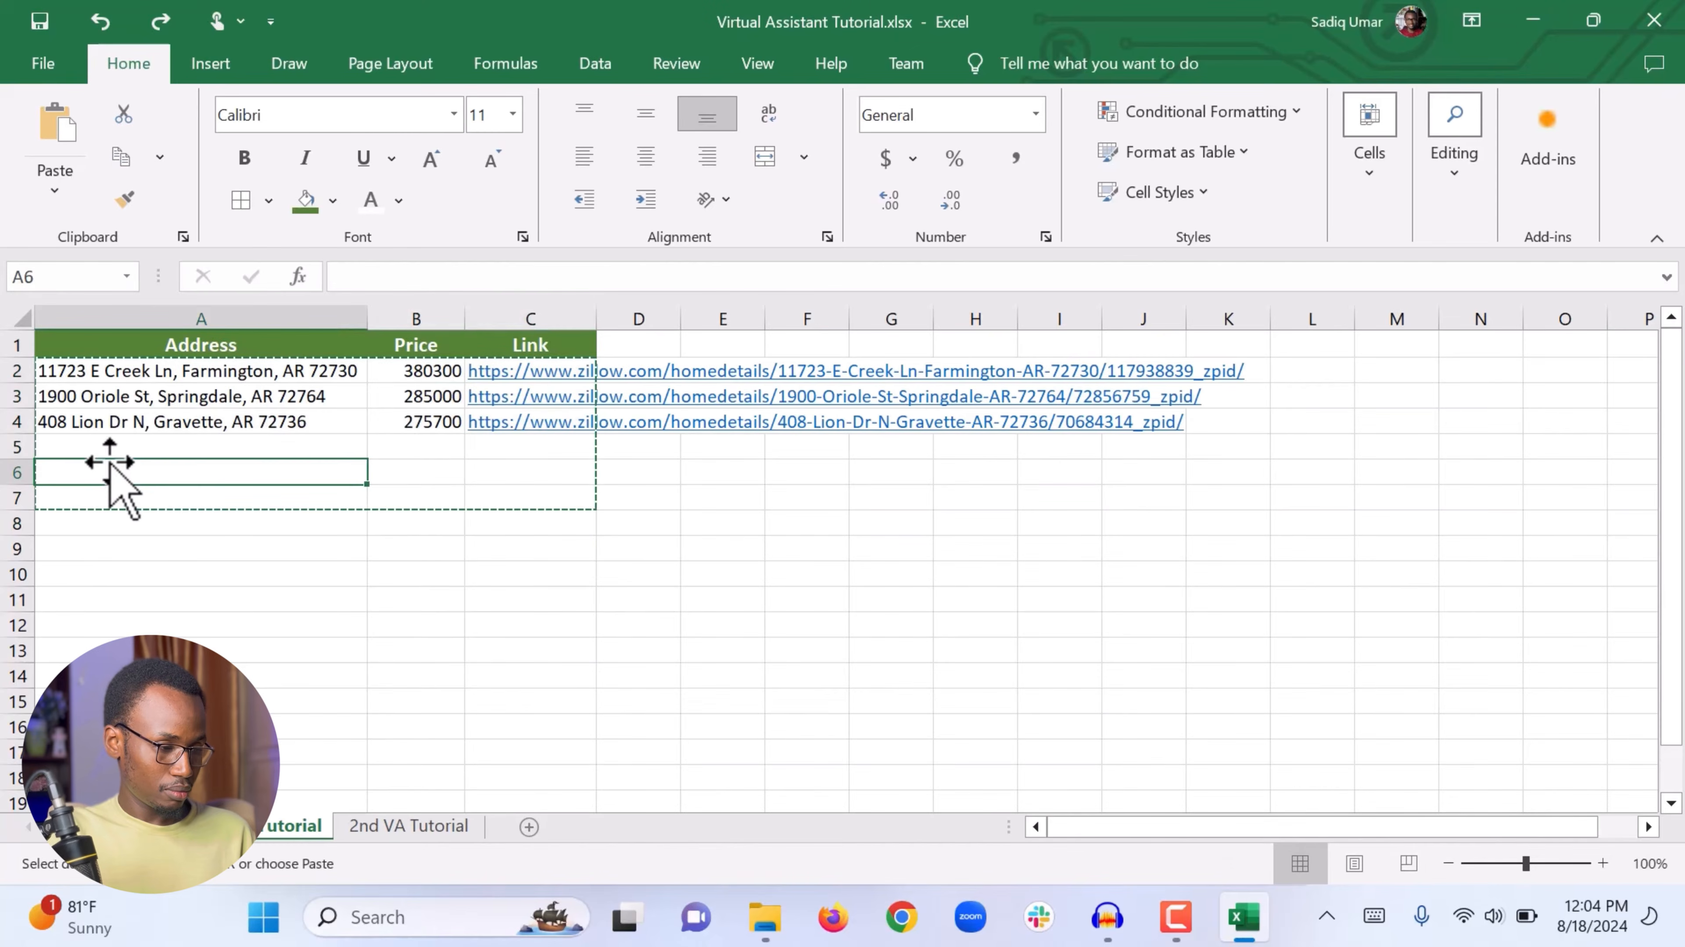
pyautogui.hotkey('ctrl', 'v')
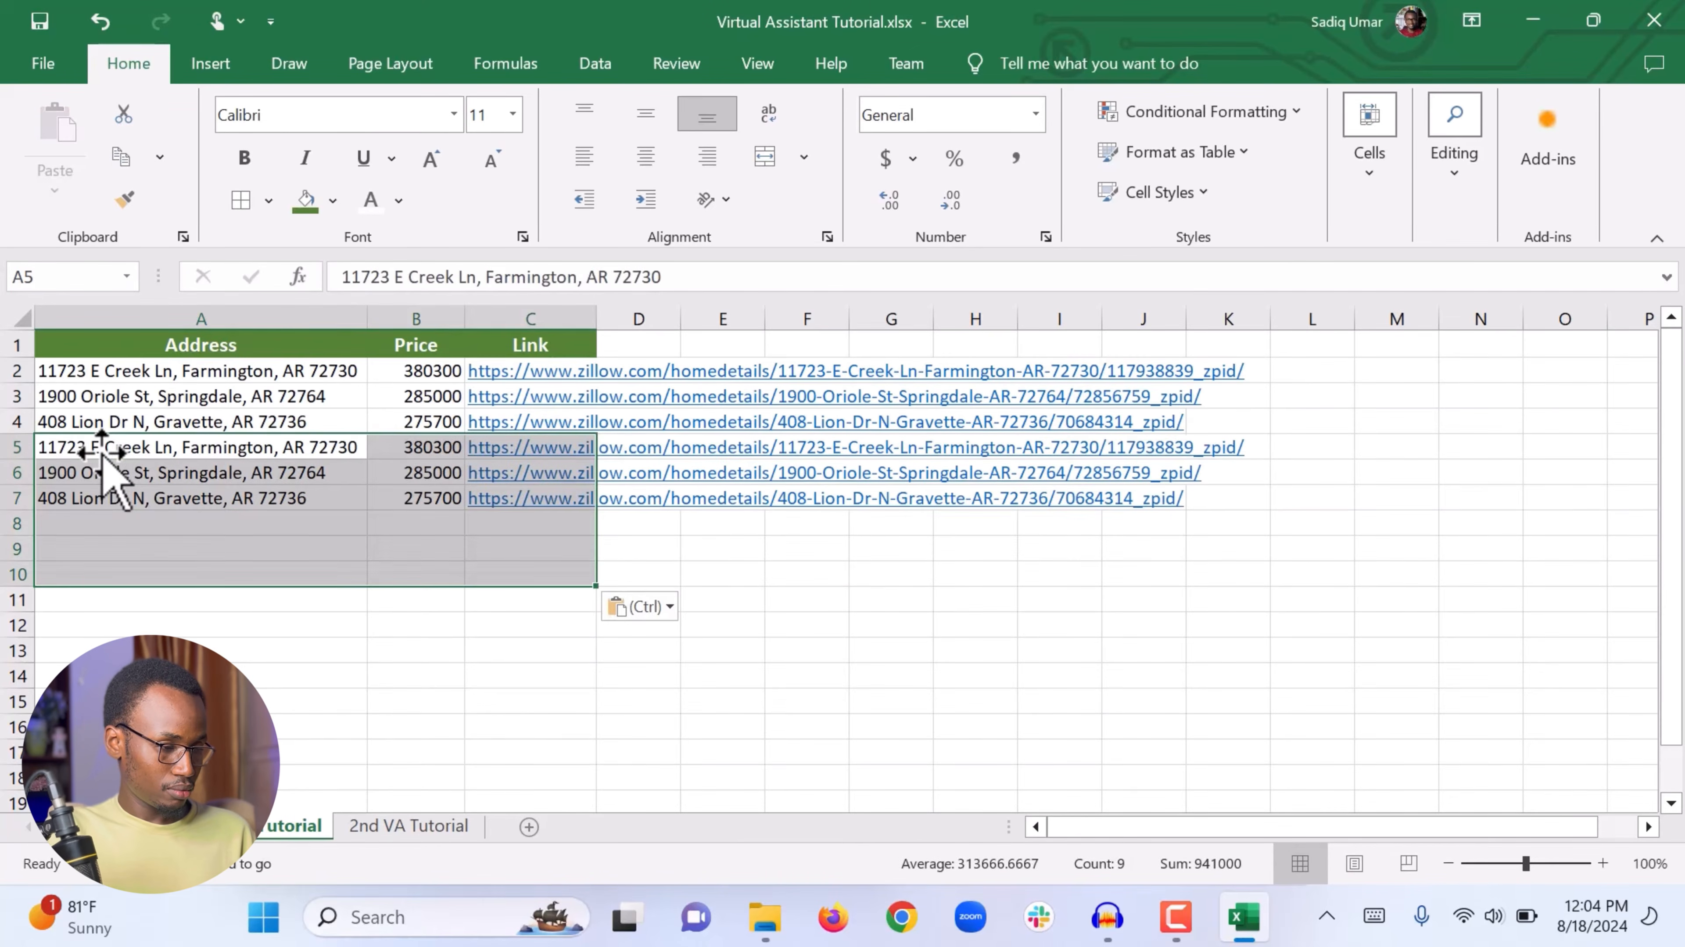
pyautogui.click(83, 524)
pyautogui.hotkey('ctrl', 'v')
pyautogui.click(613, 726)
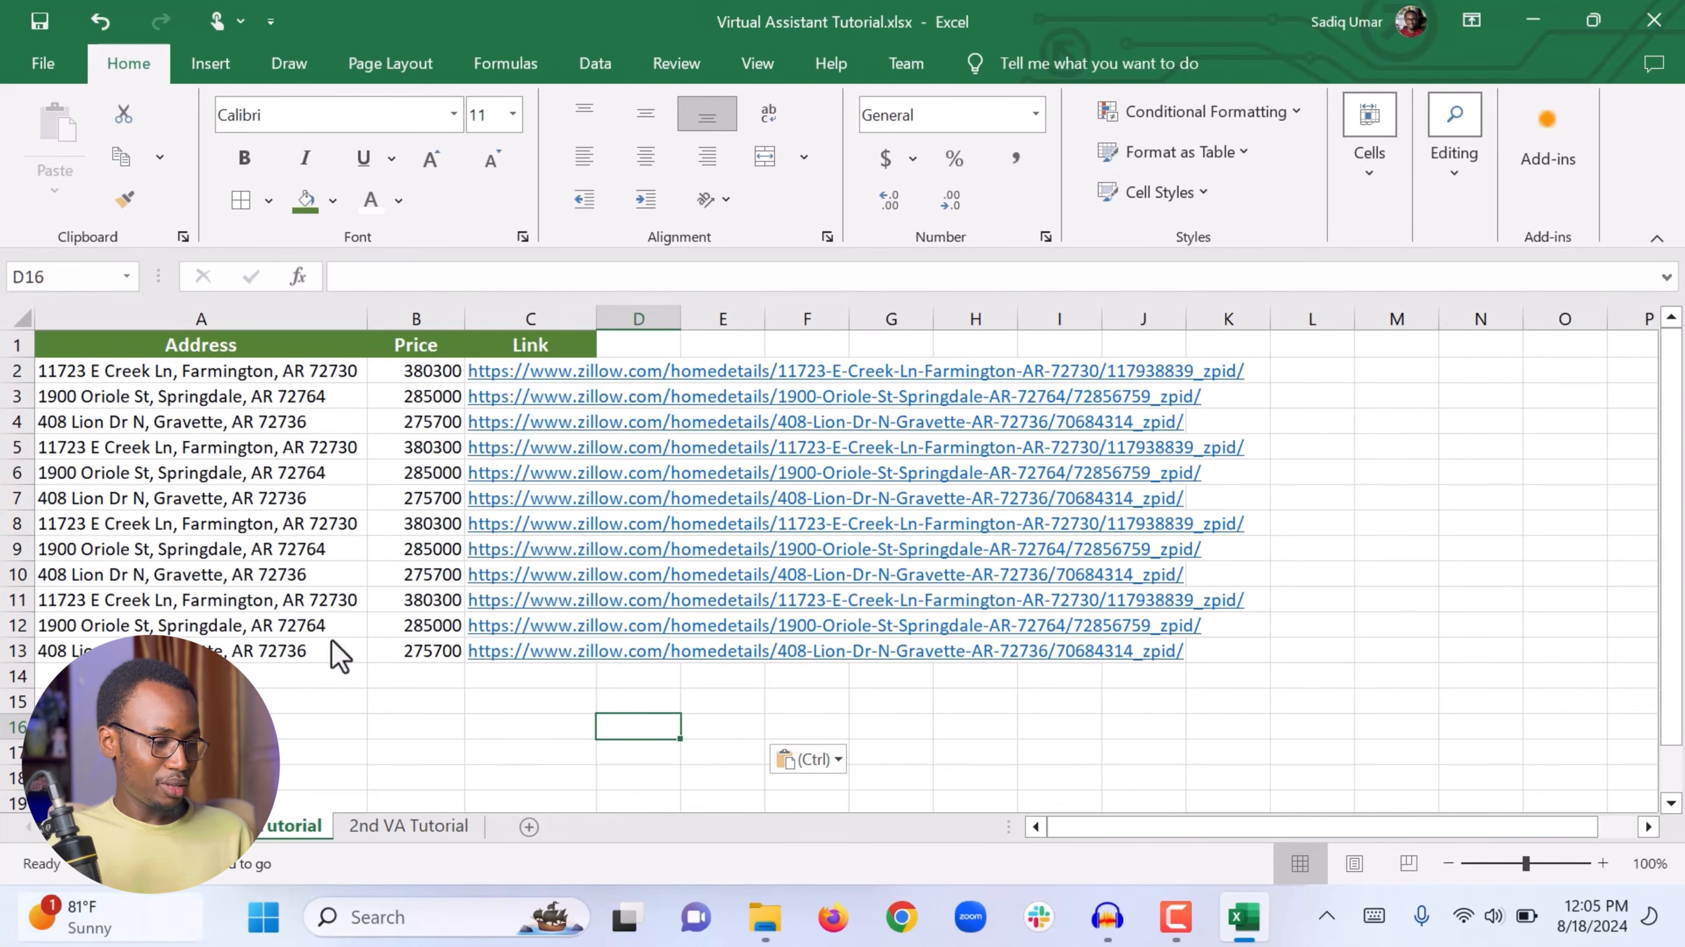
# Step: Freeze the top row so the header stays visible while scrolling
pyautogui.scroll(-1, 295, 629)
pyautogui.scroll(-1, 296, 630)
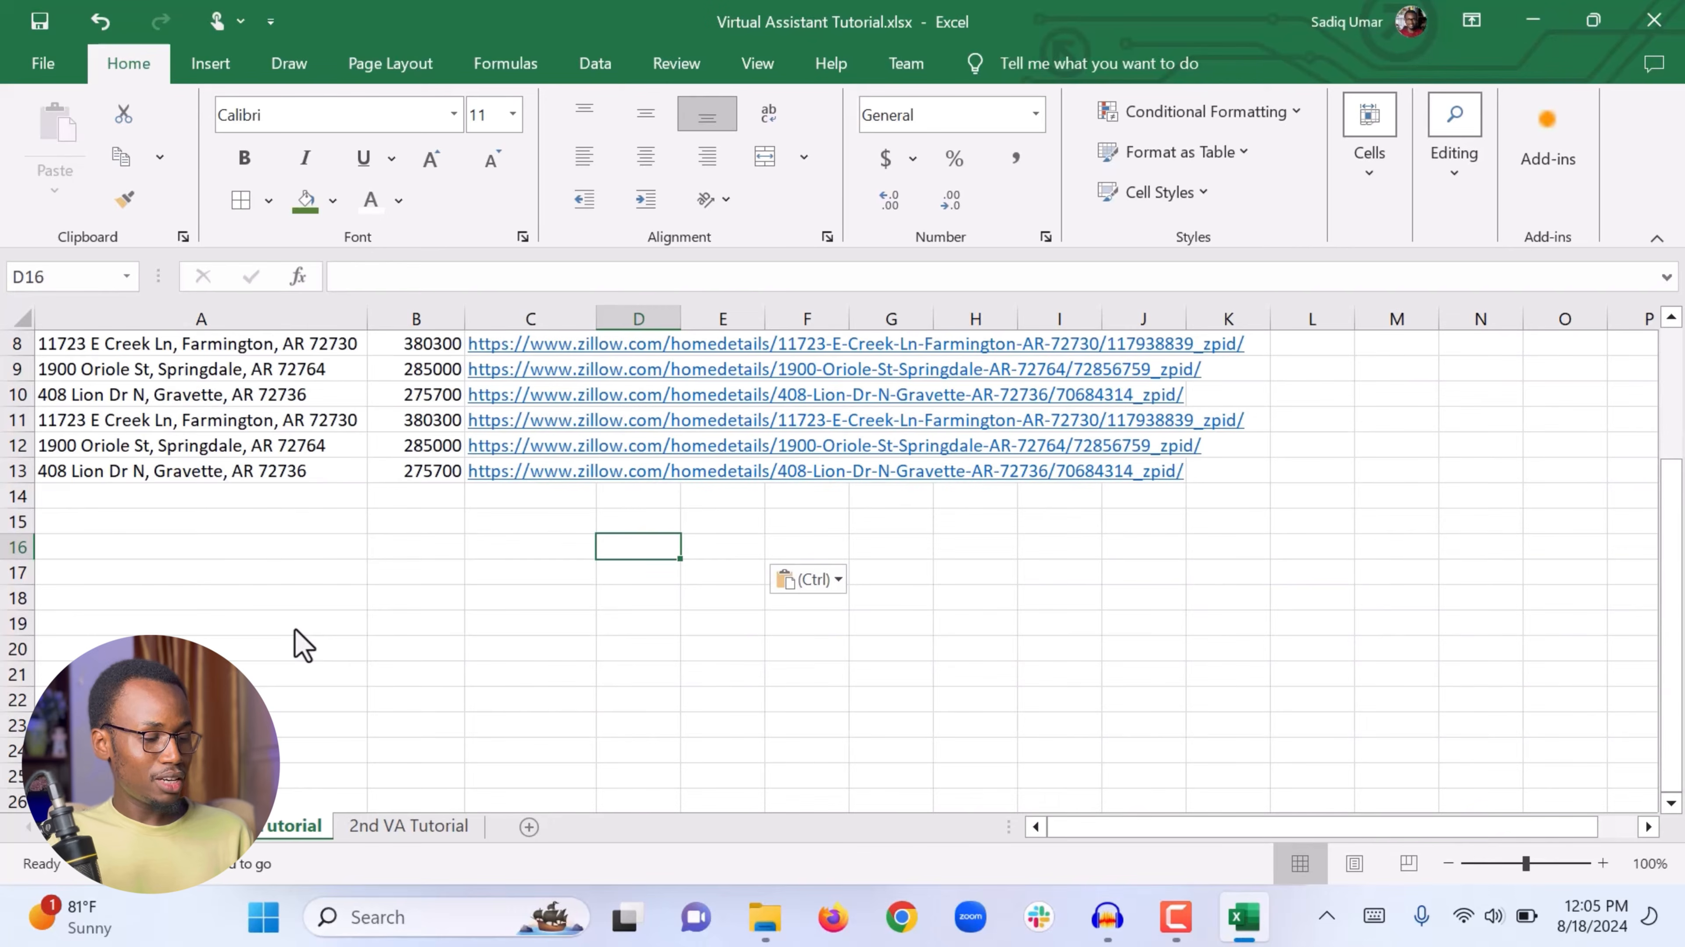
pyautogui.scroll(-1, 303, 643)
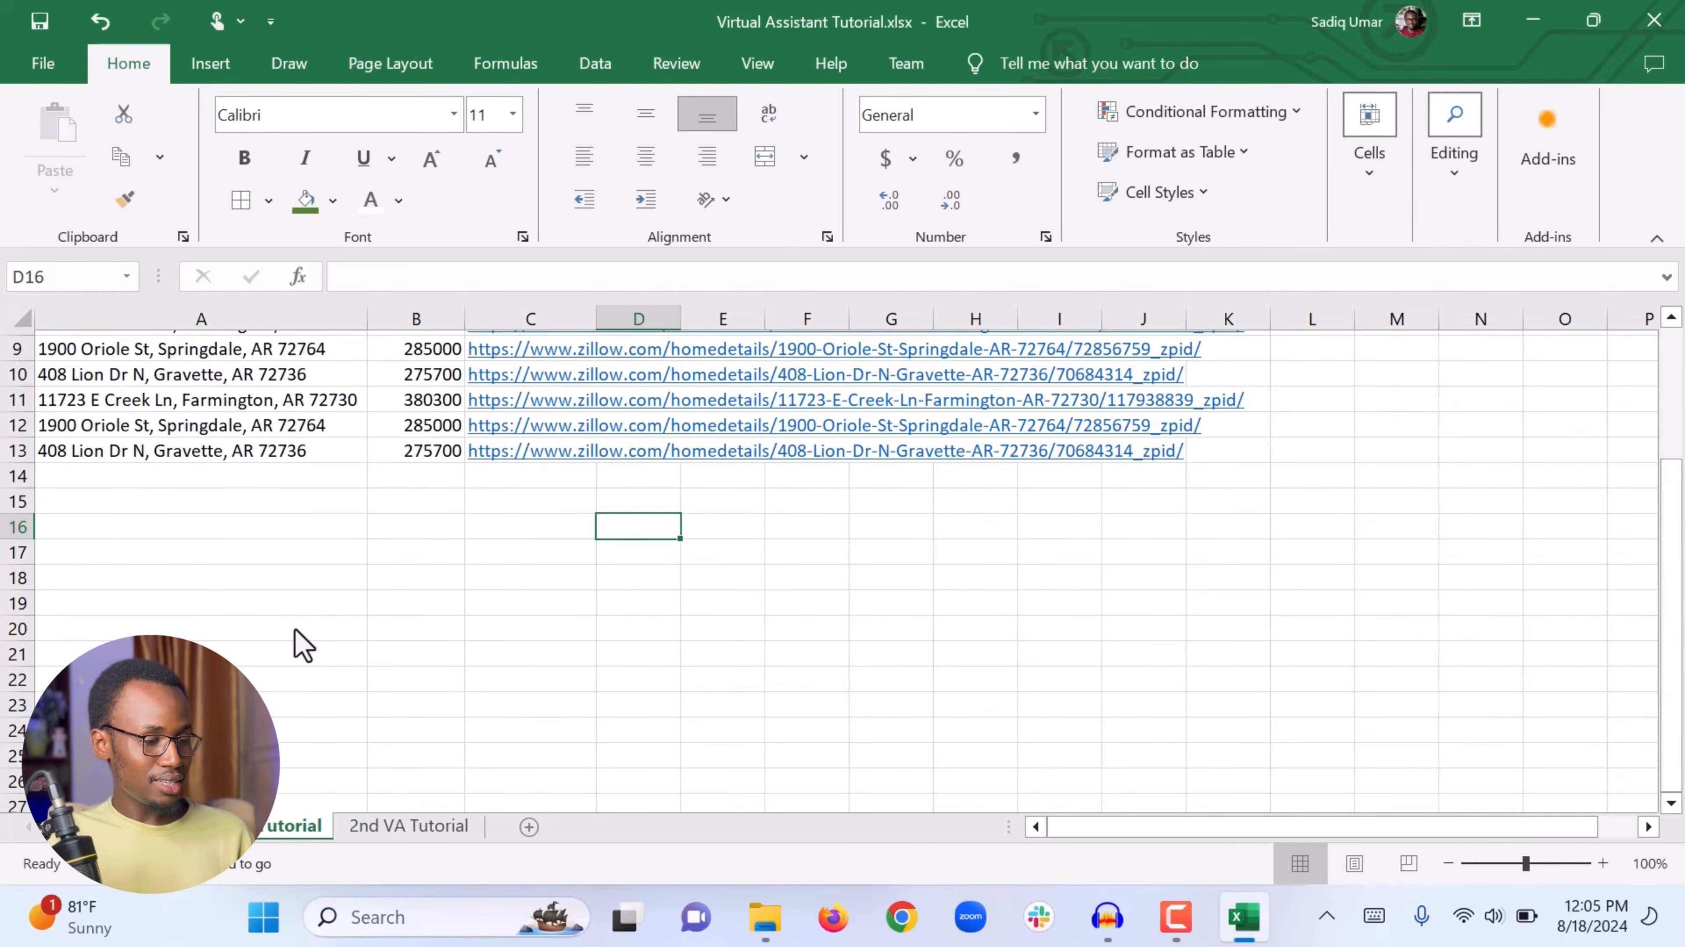
pyautogui.scroll(-1, 303, 643)
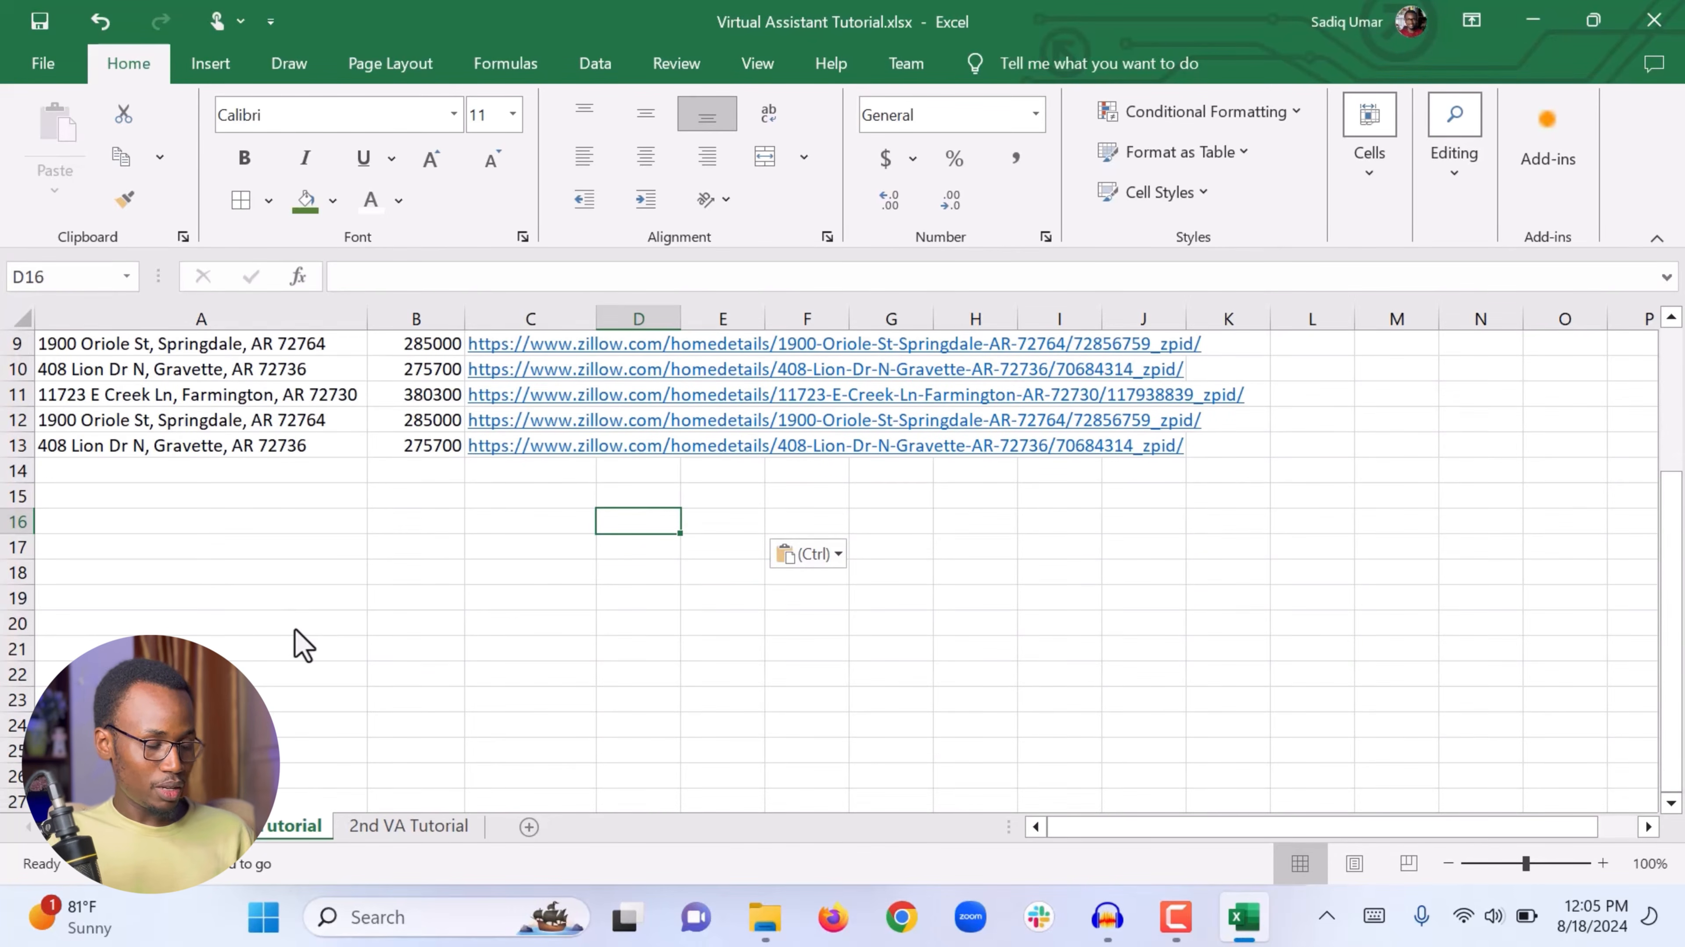
pyautogui.scroll(3, 302, 643)
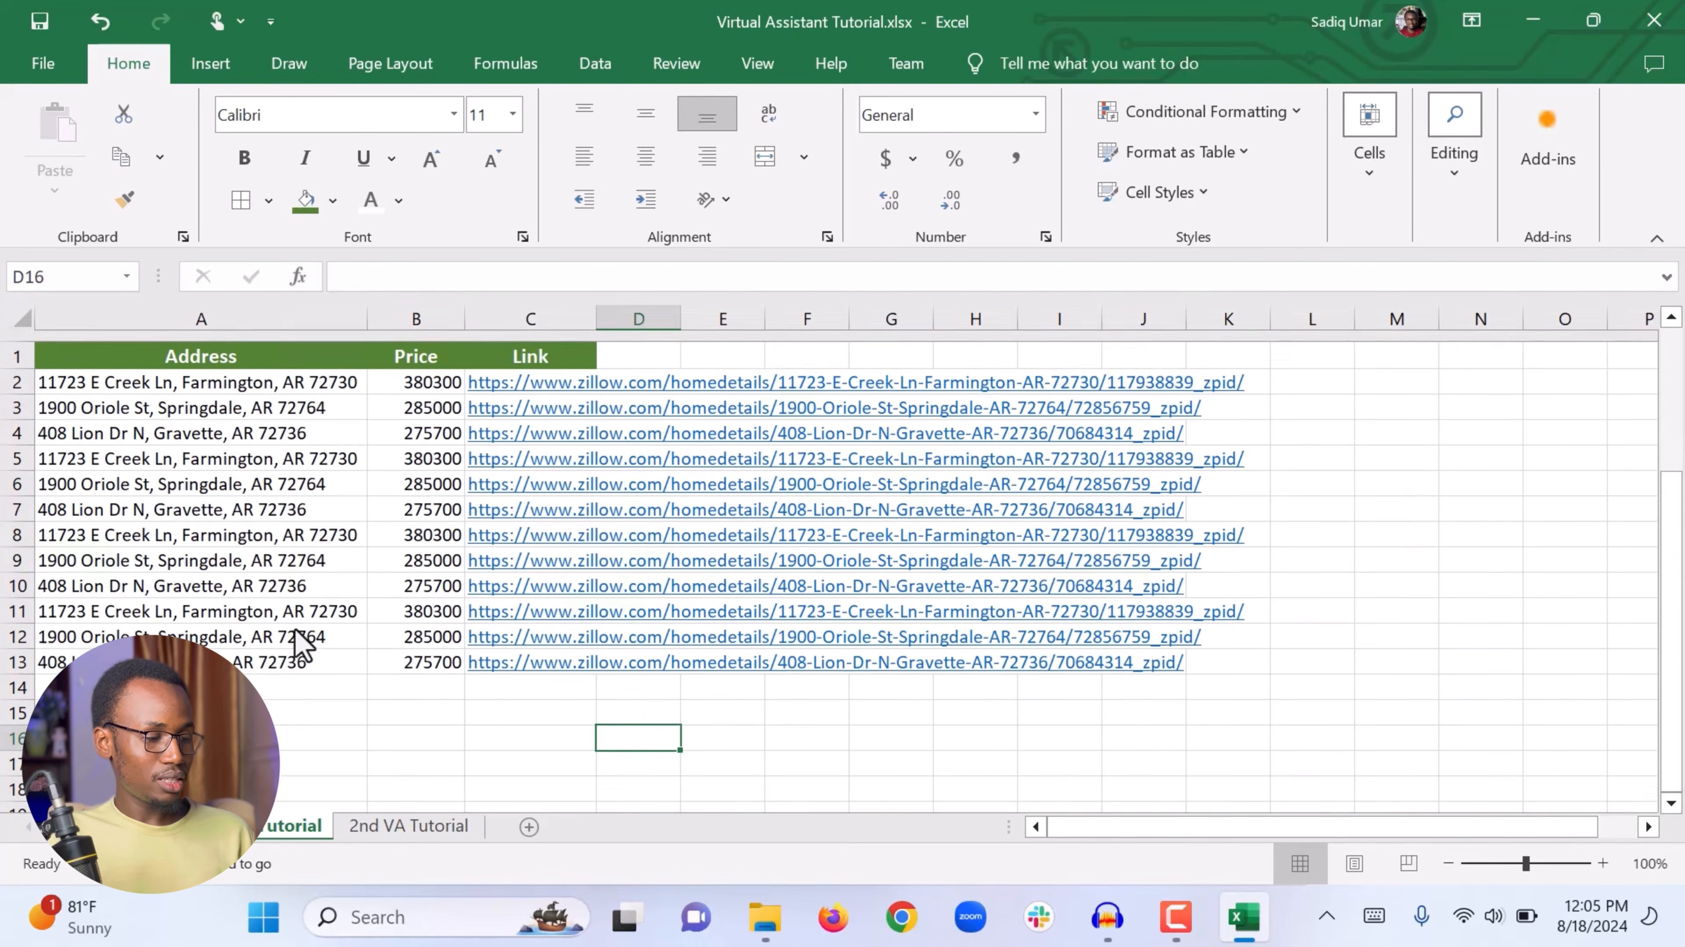
pyautogui.scroll(-1, 297, 633)
pyautogui.click(128, 348)
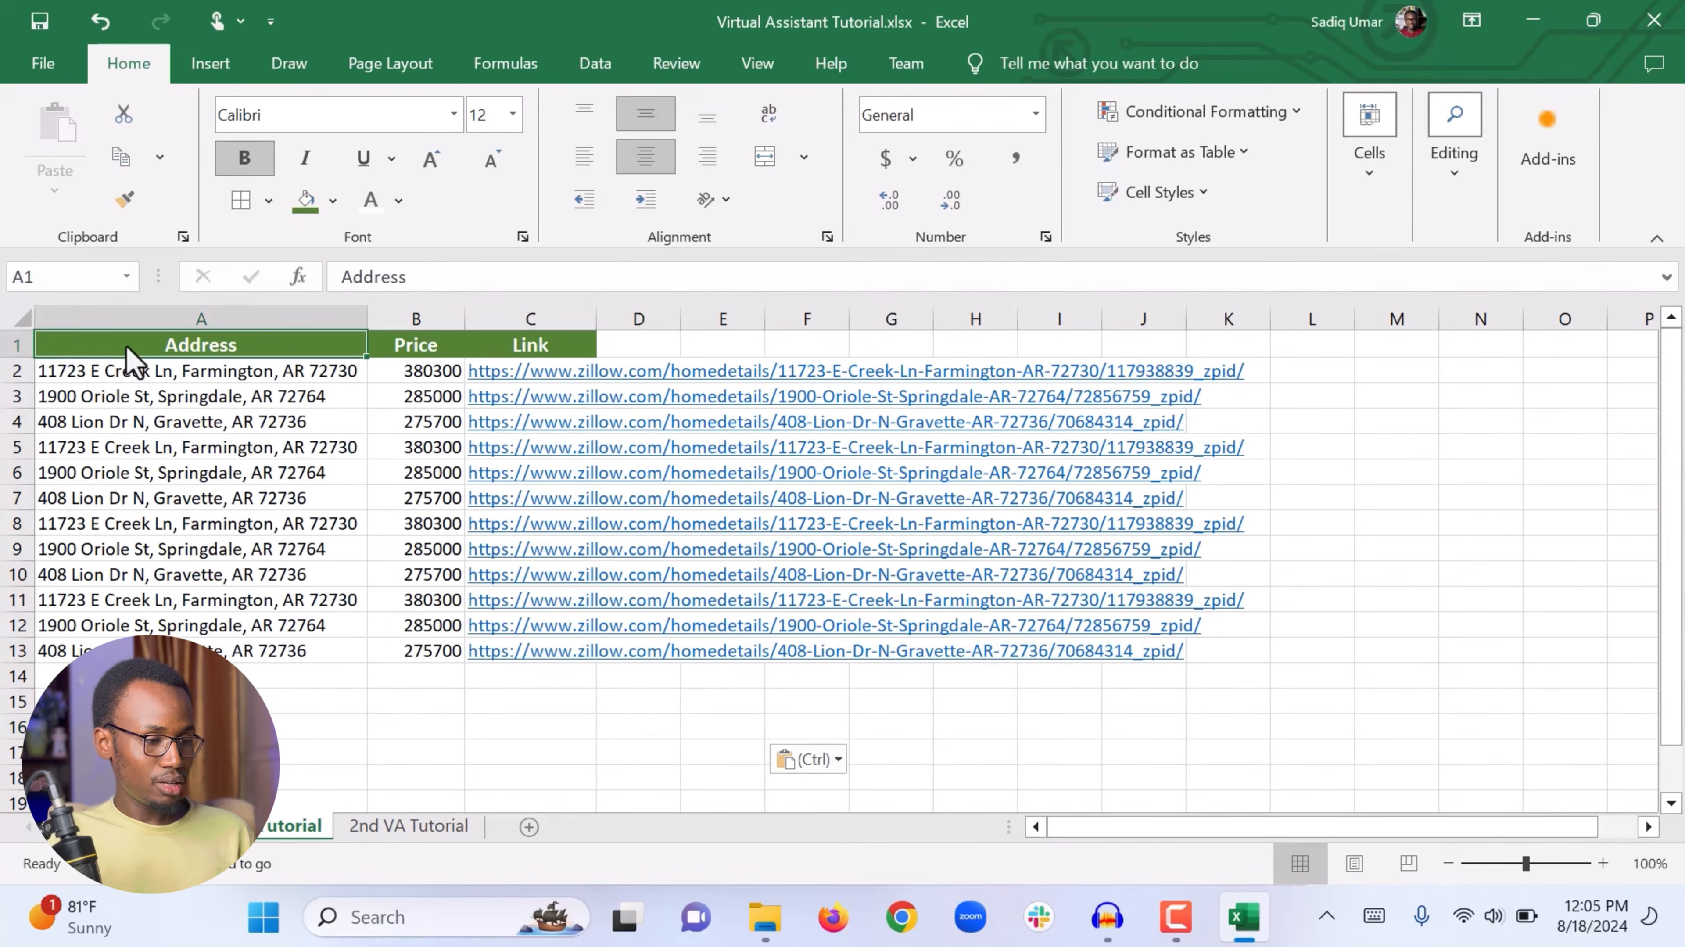
pyautogui.click(757, 64)
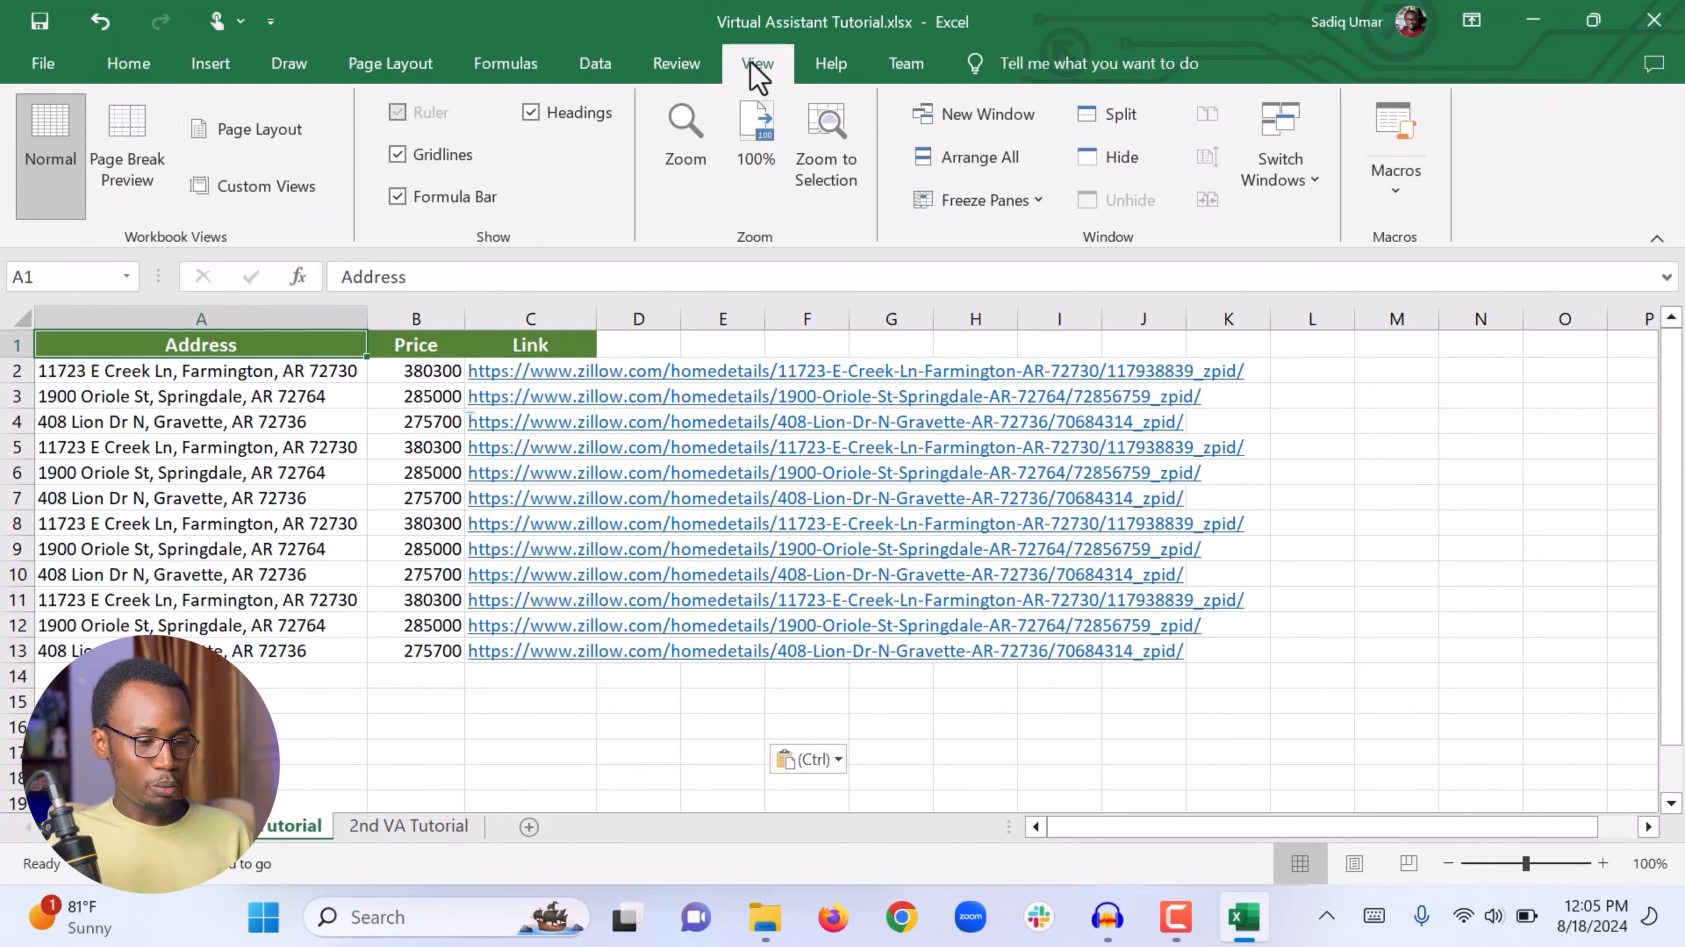
pyautogui.click(1038, 198)
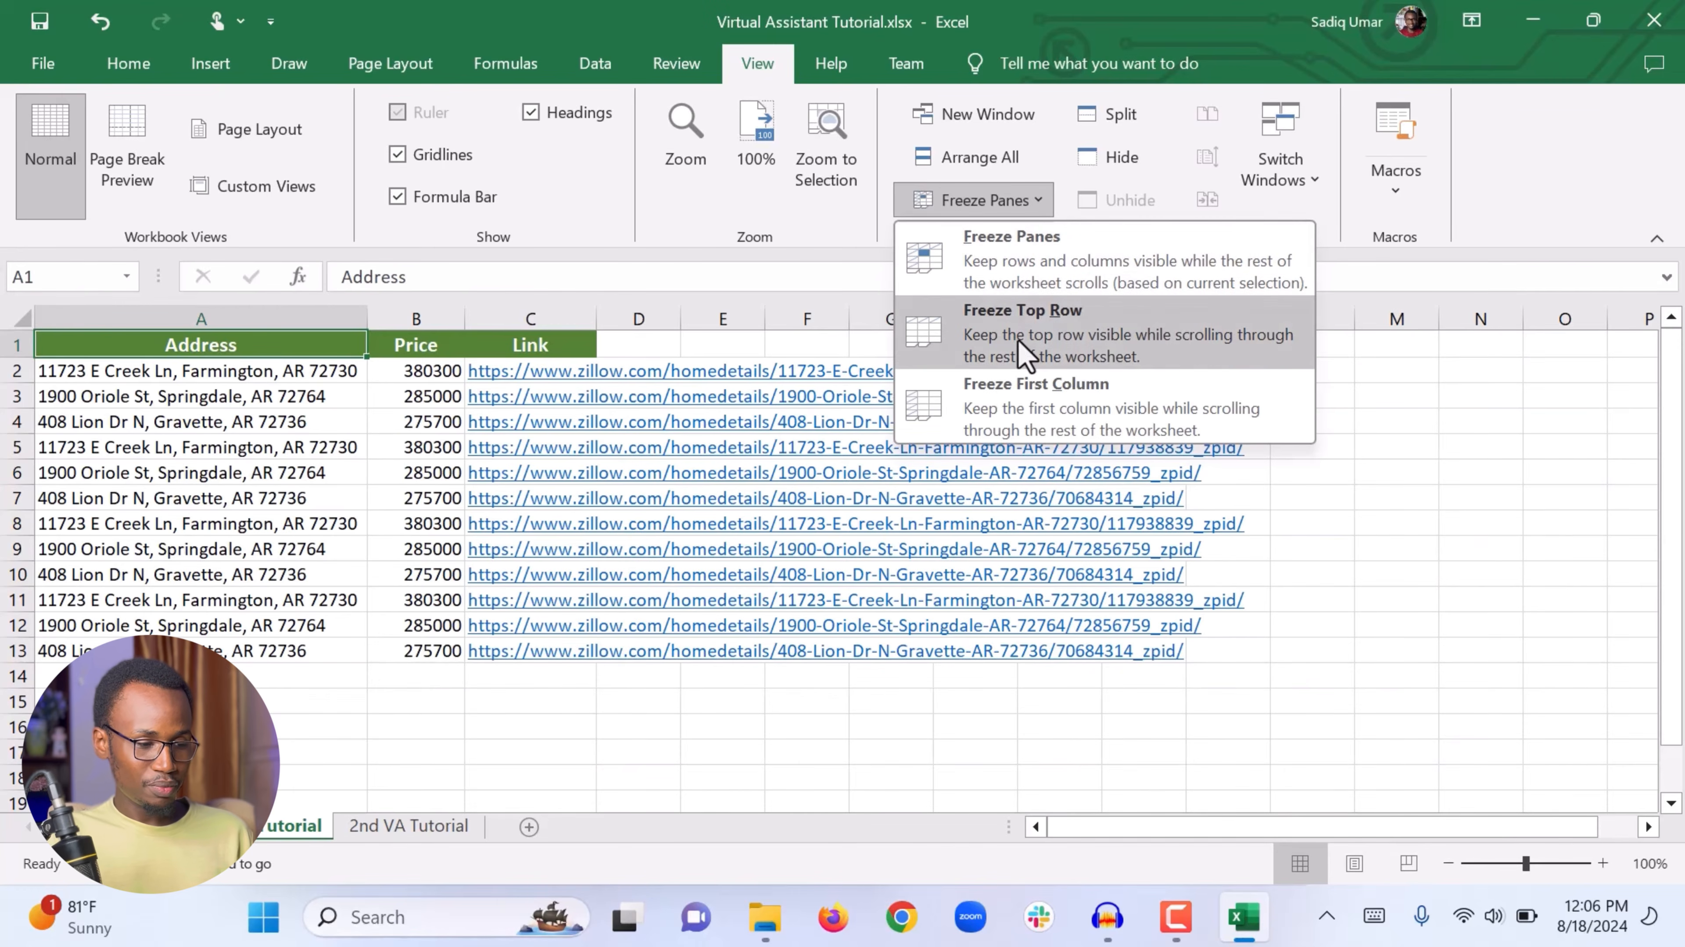
pyautogui.click(1039, 330)
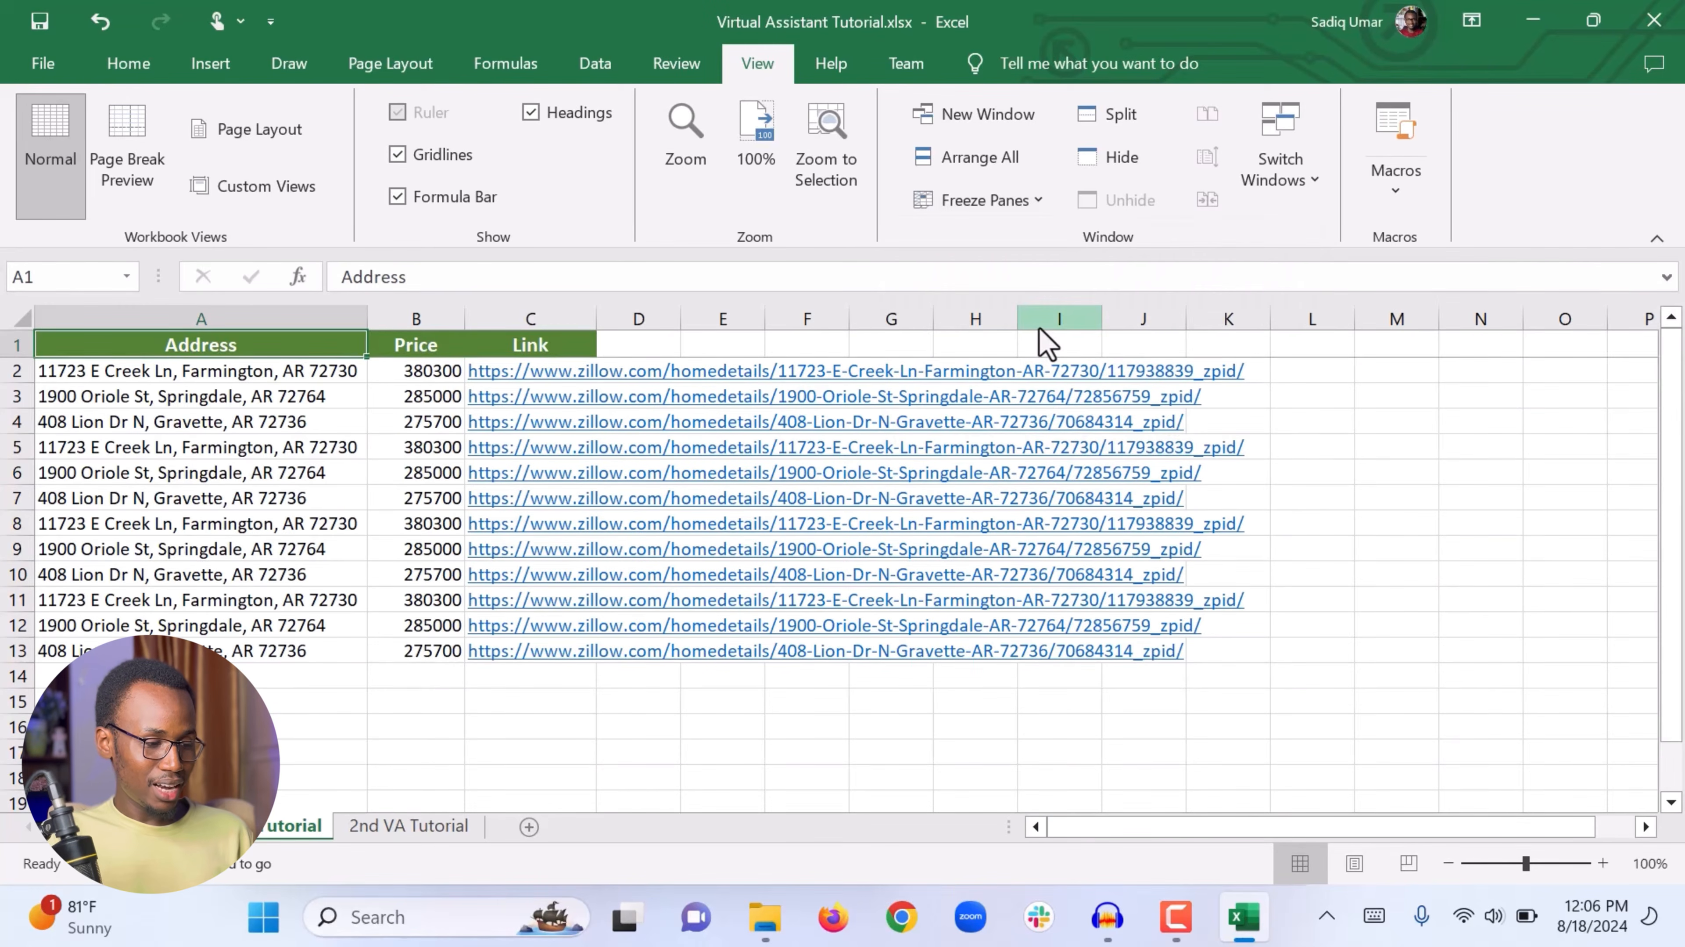
# Step: Scroll through the listings to check that the header row stays fixed
pyautogui.click(281, 653)
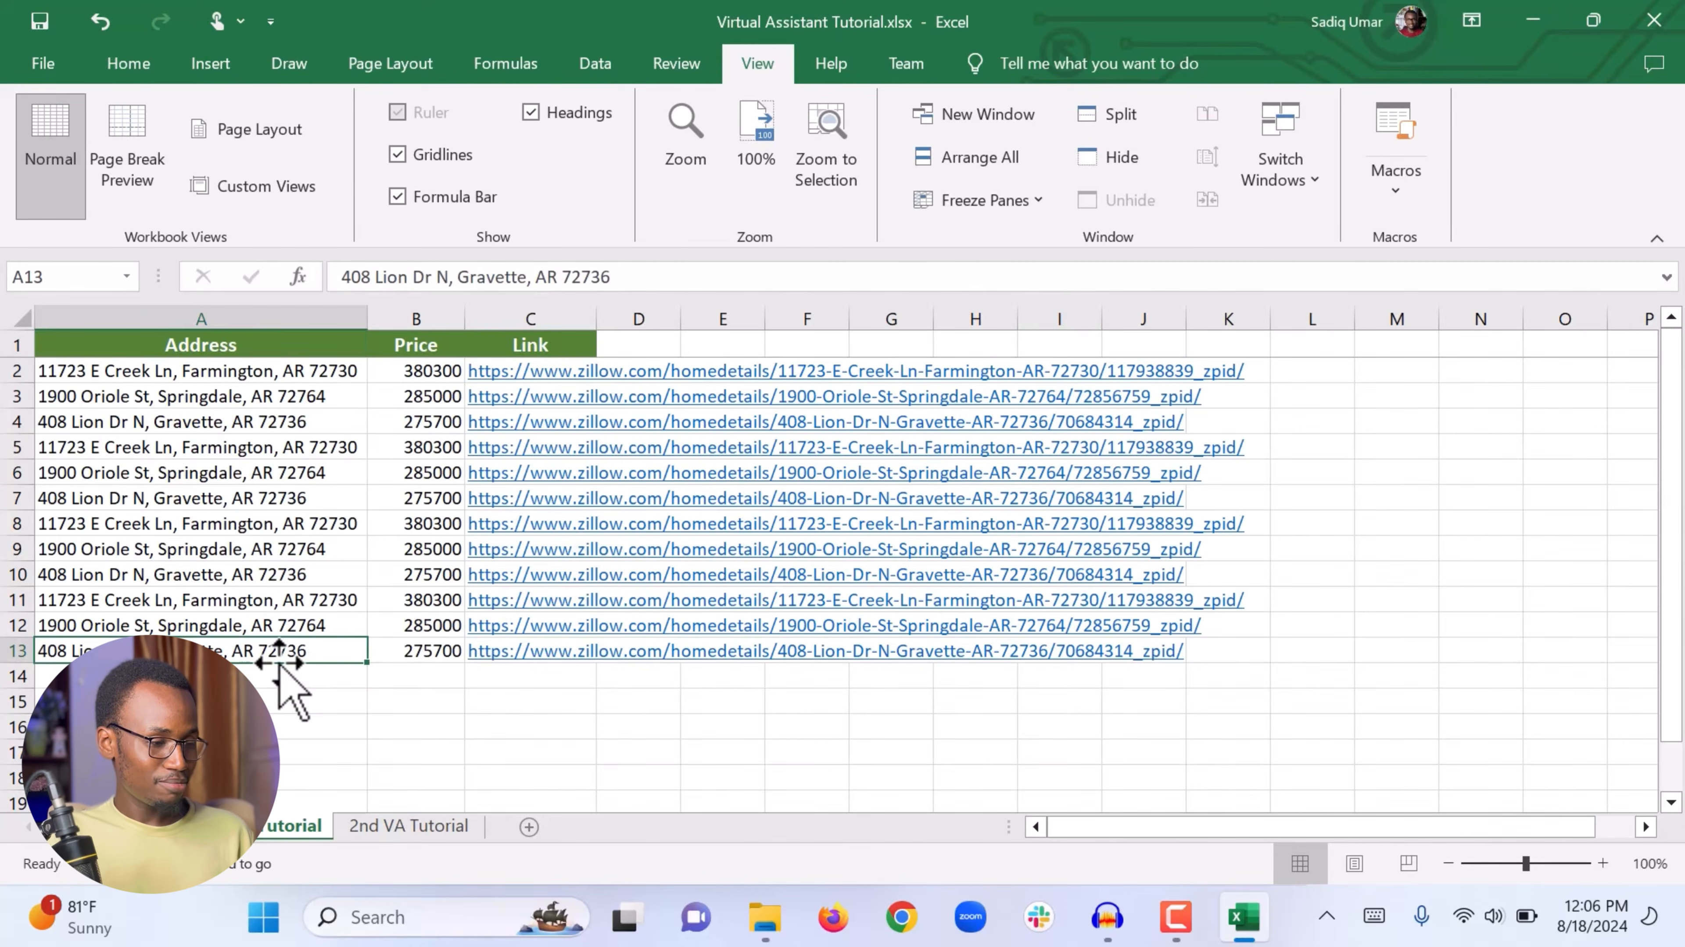
pyautogui.scroll(-3, 279, 662)
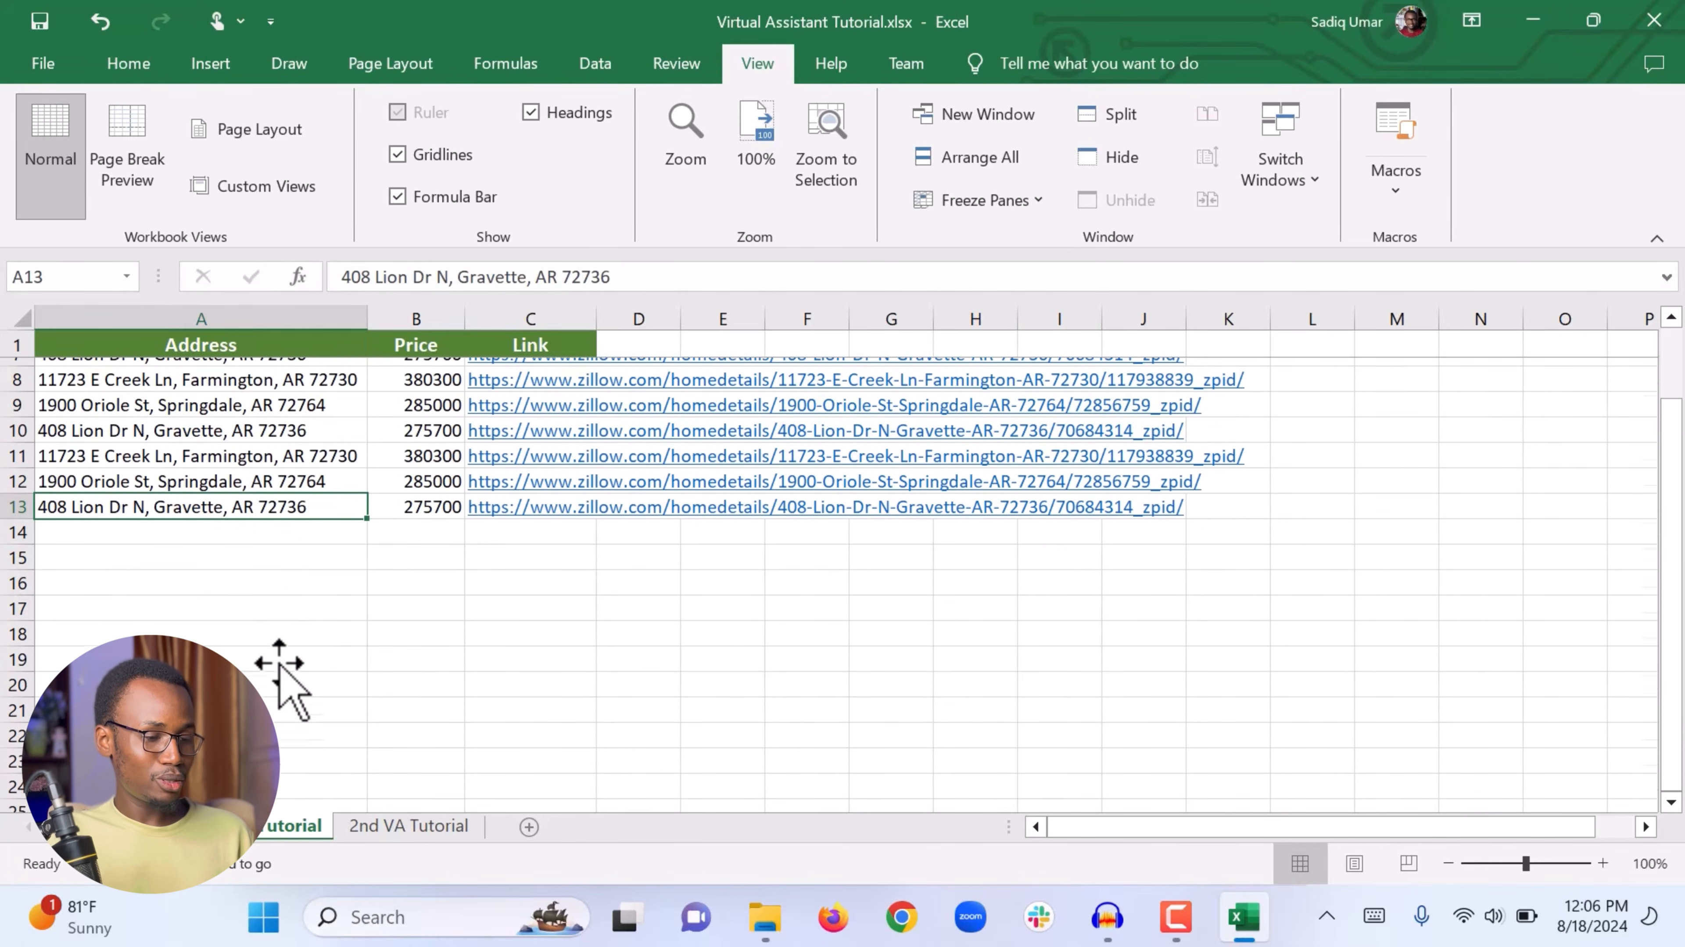
pyautogui.scroll(-2, 279, 663)
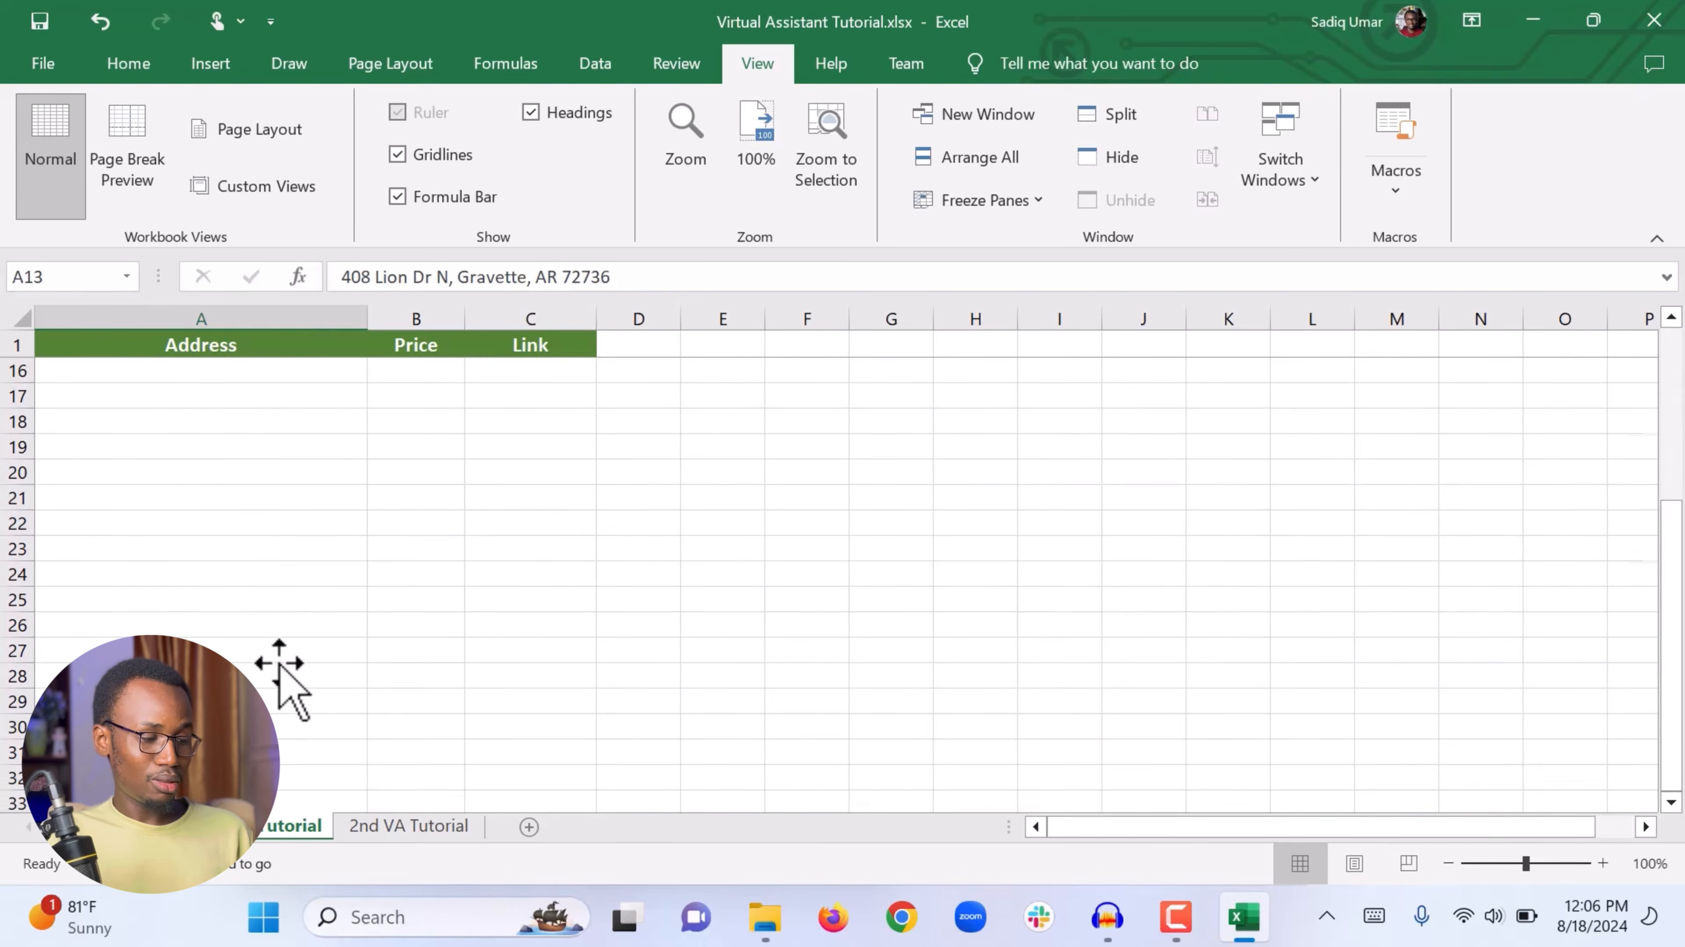
pyautogui.scroll(5, 279, 663)
pyautogui.scroll(-1, 279, 662)
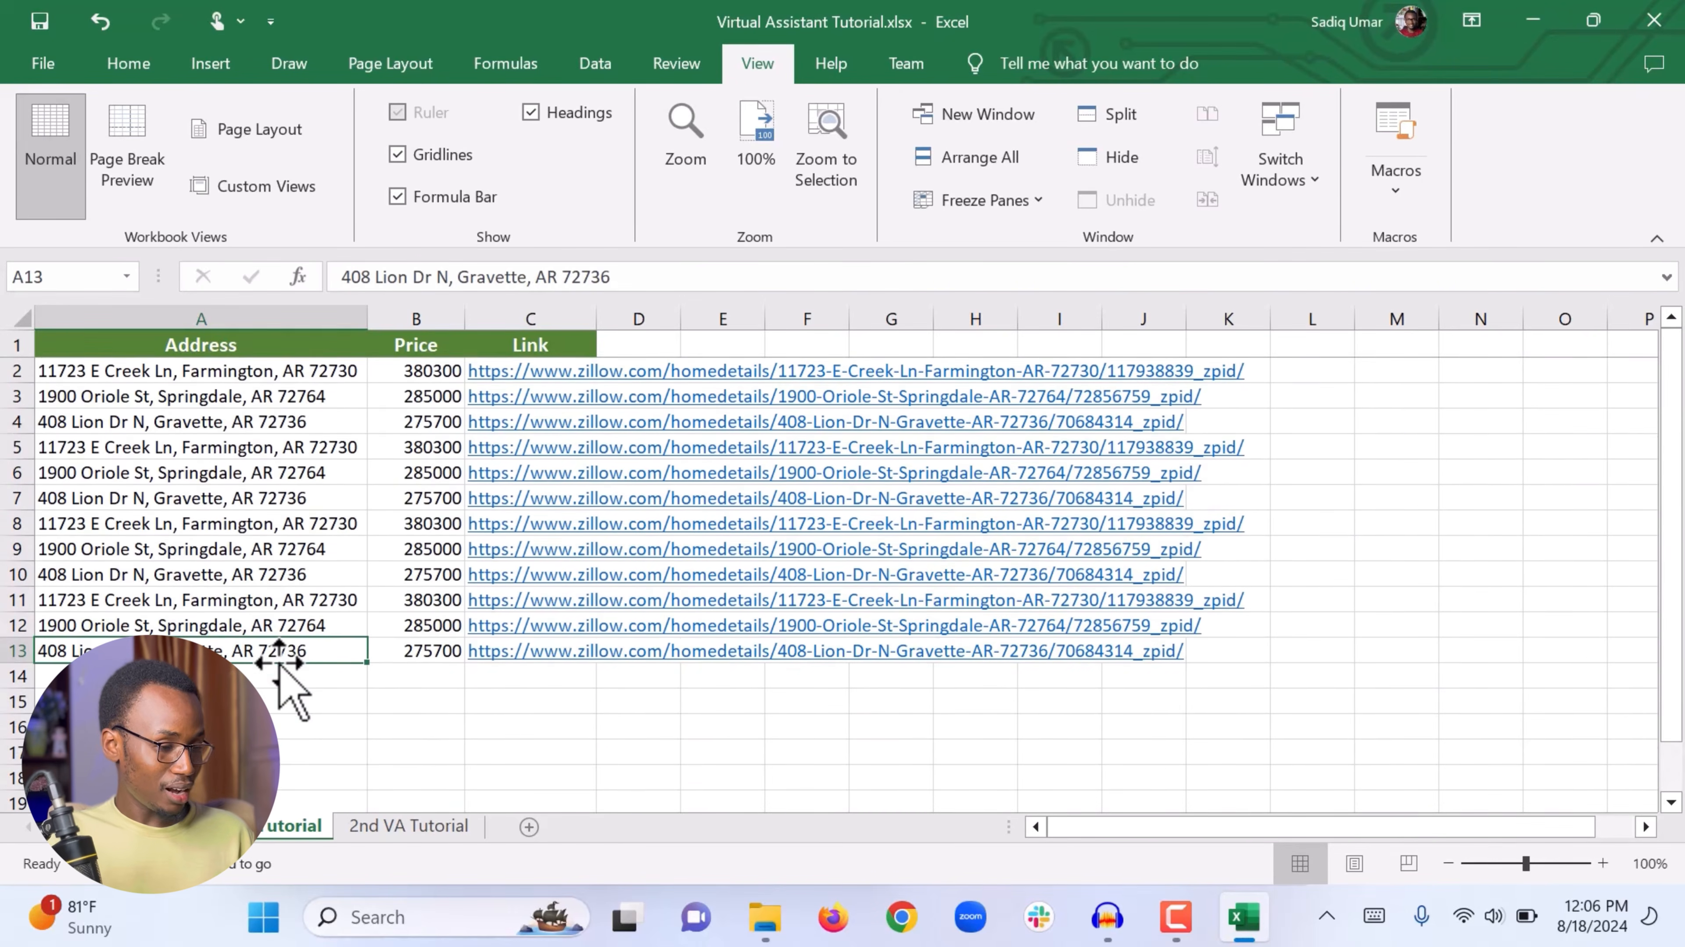
pyautogui.scroll(-1, 279, 663)
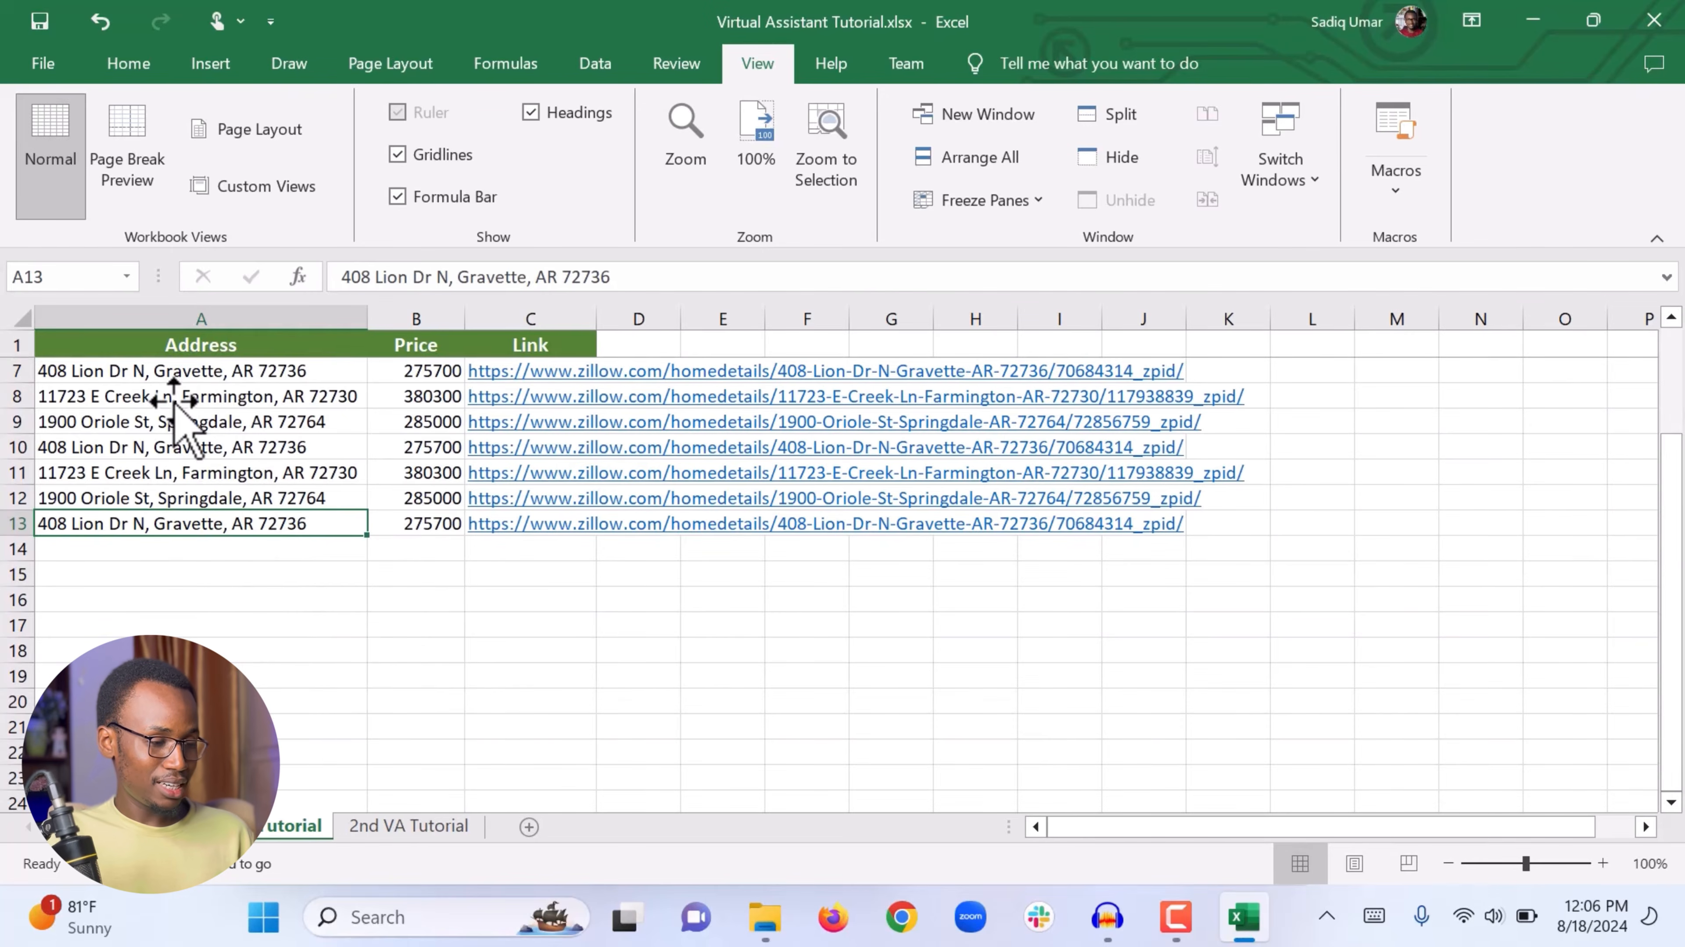
pyautogui.moveTo(174, 398); pyautogui.dragTo(166, 524)
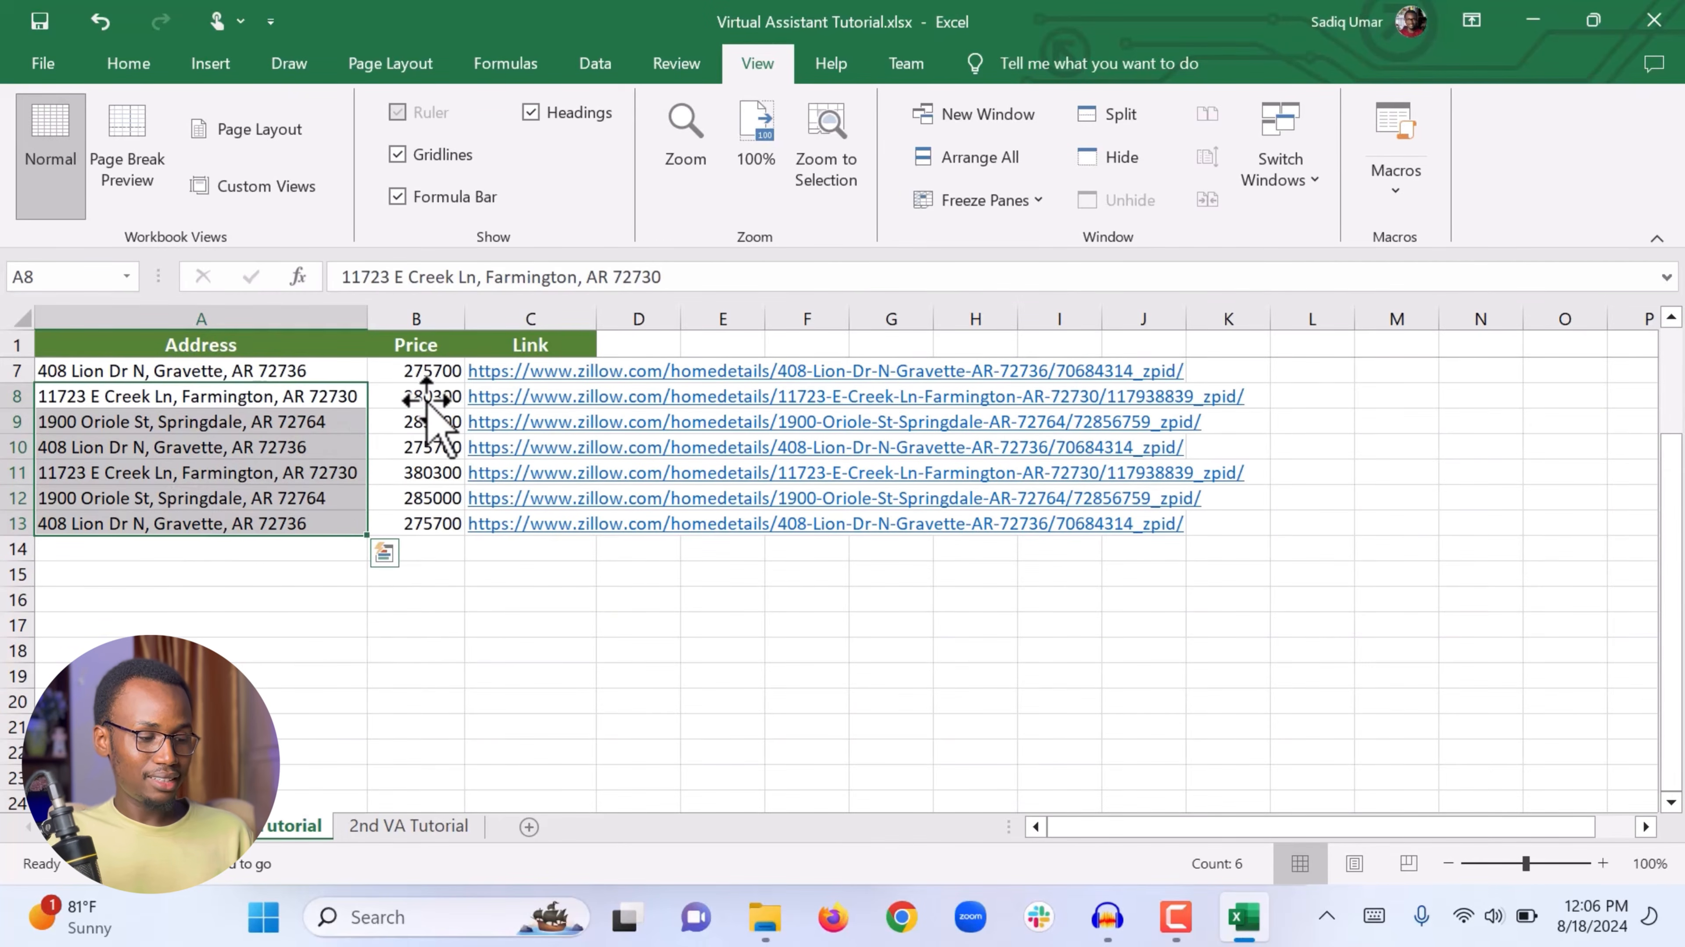
pyautogui.moveTo(434, 398); pyautogui.dragTo(425, 500)
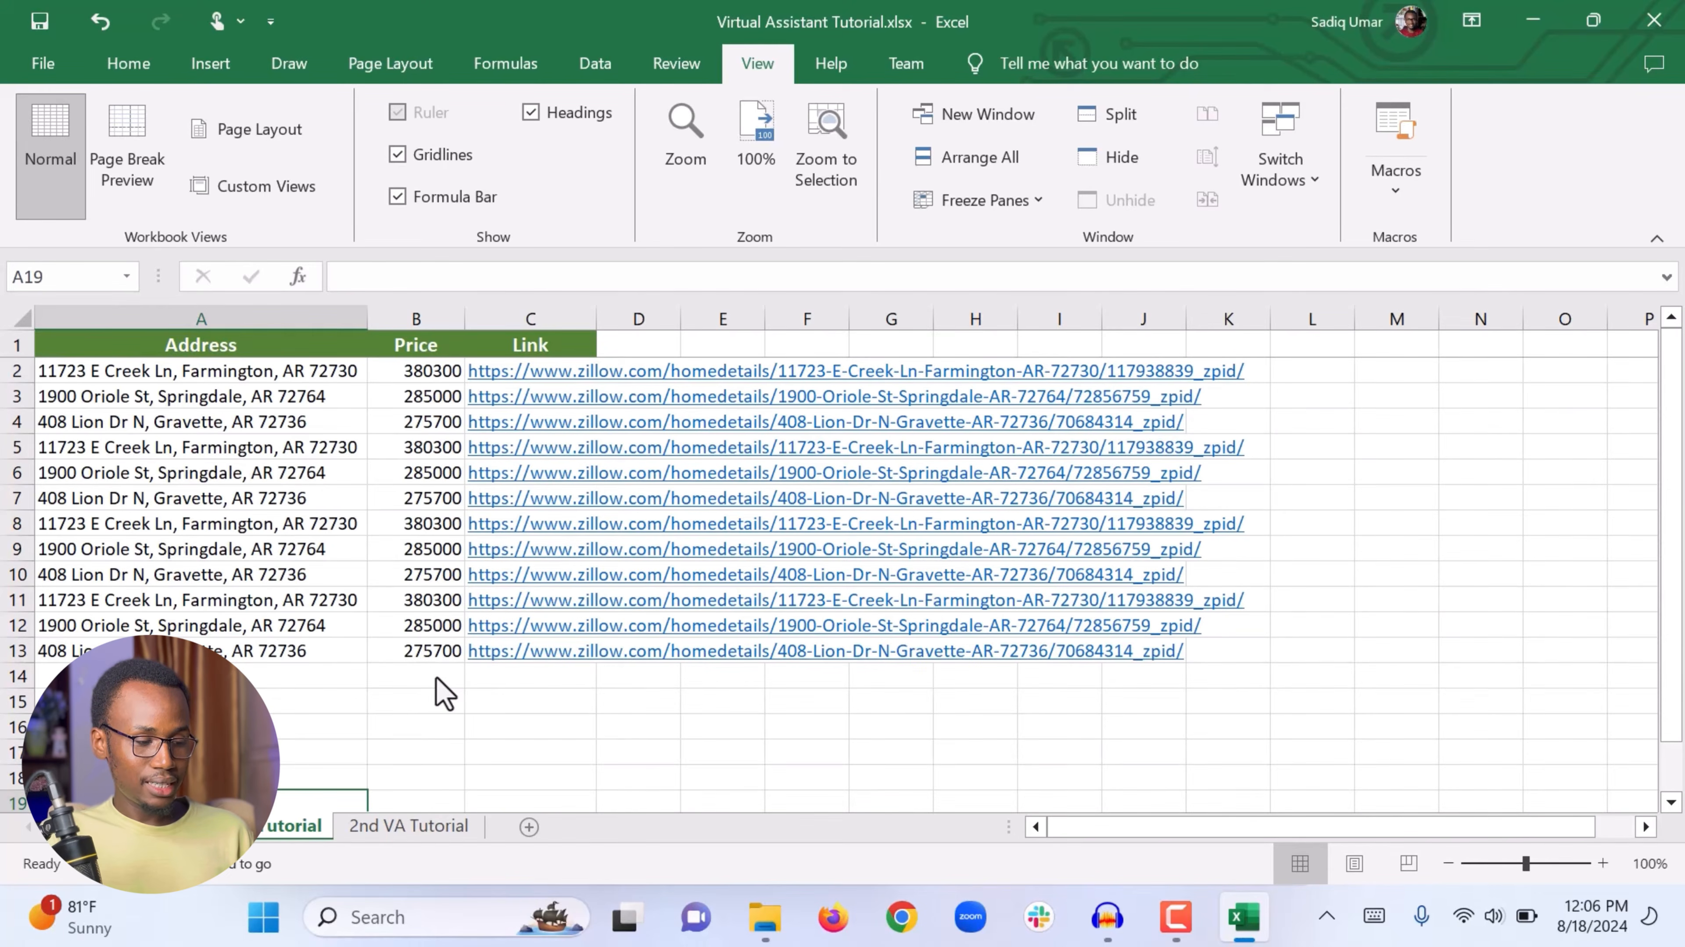
pyautogui.click(422, 377)
pyautogui.moveTo(422, 378); pyautogui.dragTo(382, 659)
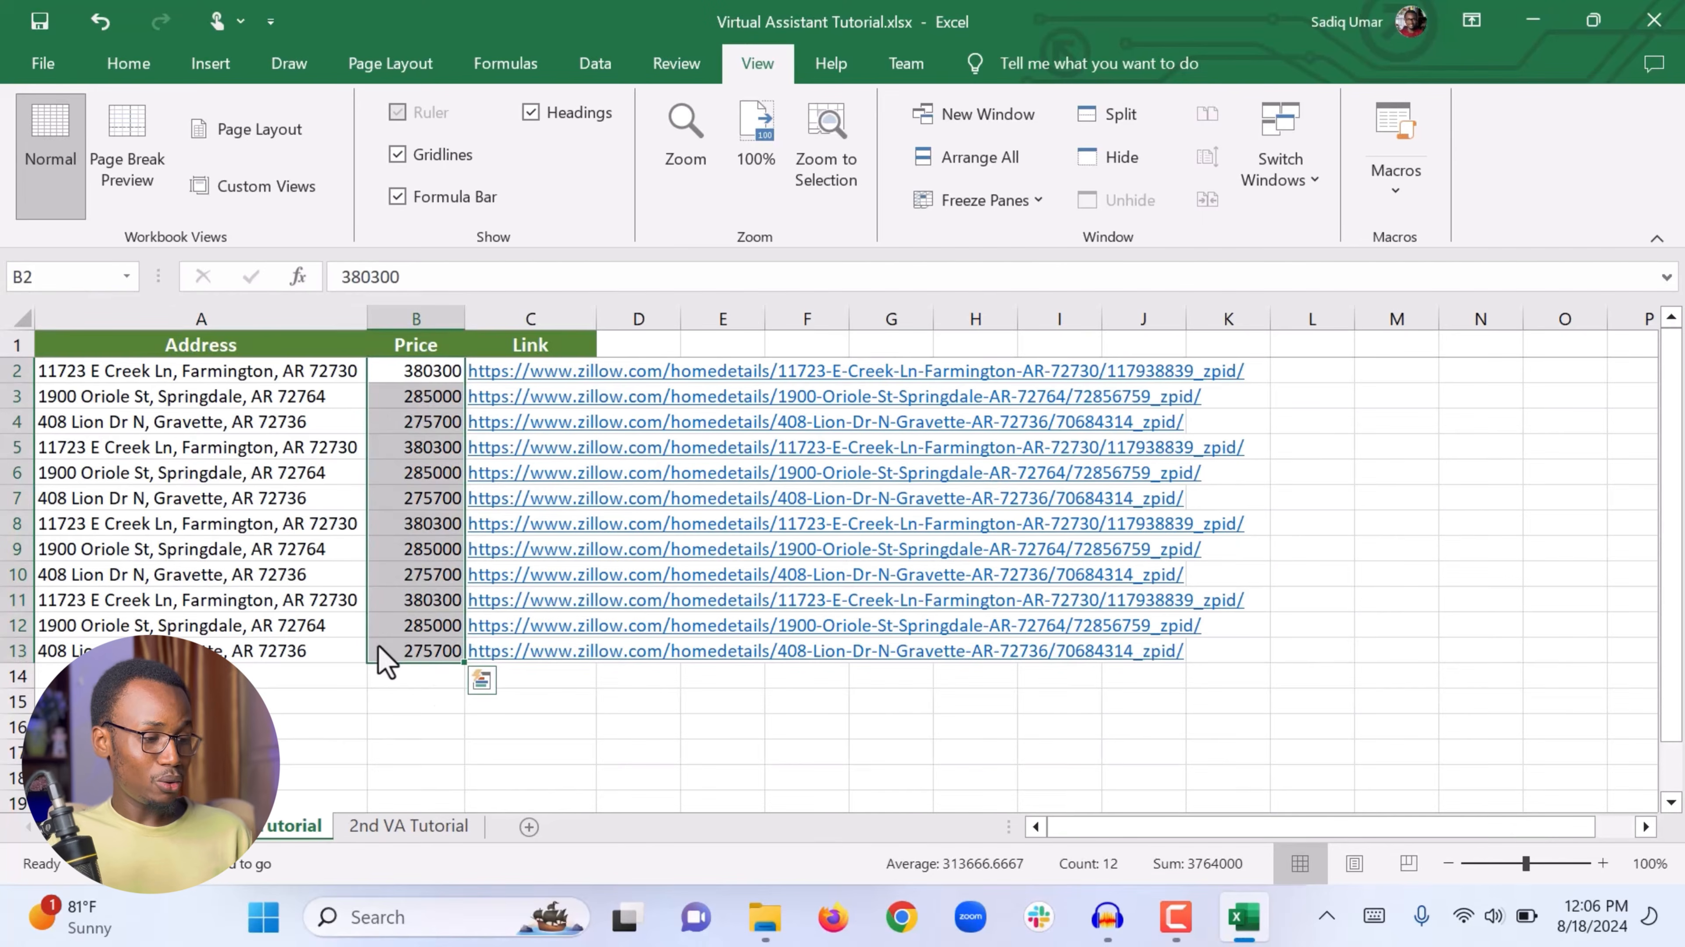
pyautogui.click(389, 698)
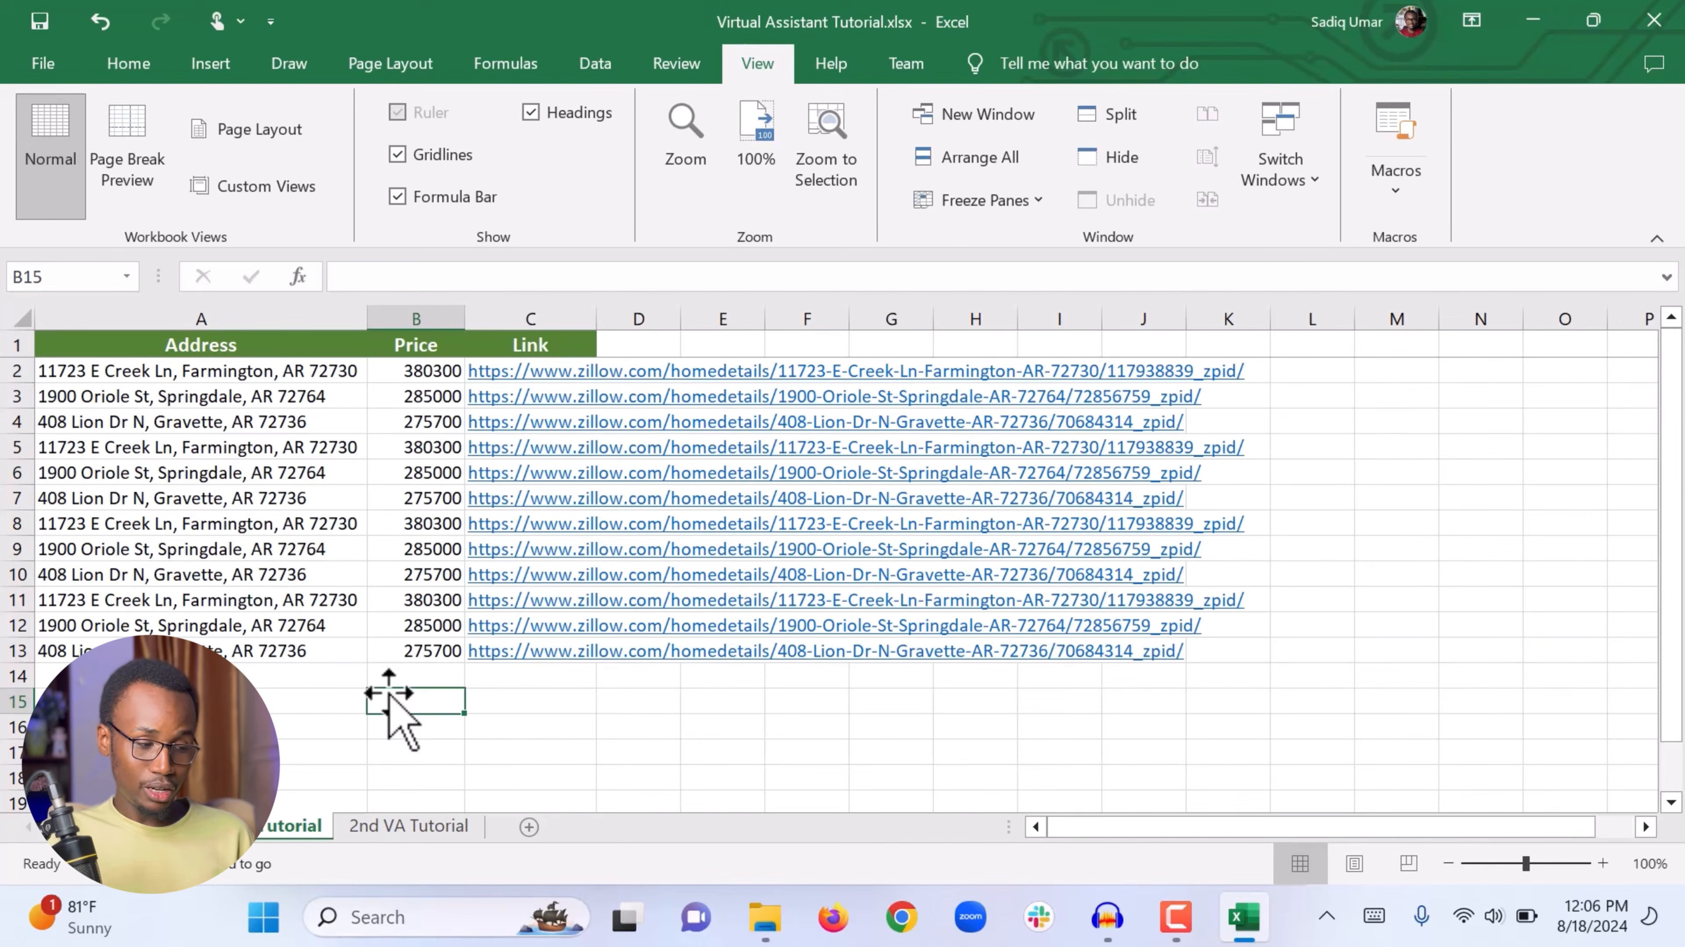
# Step: Apply the Accounting number format to the Price column and widen column B to fit the values
pyautogui.click(413, 319)
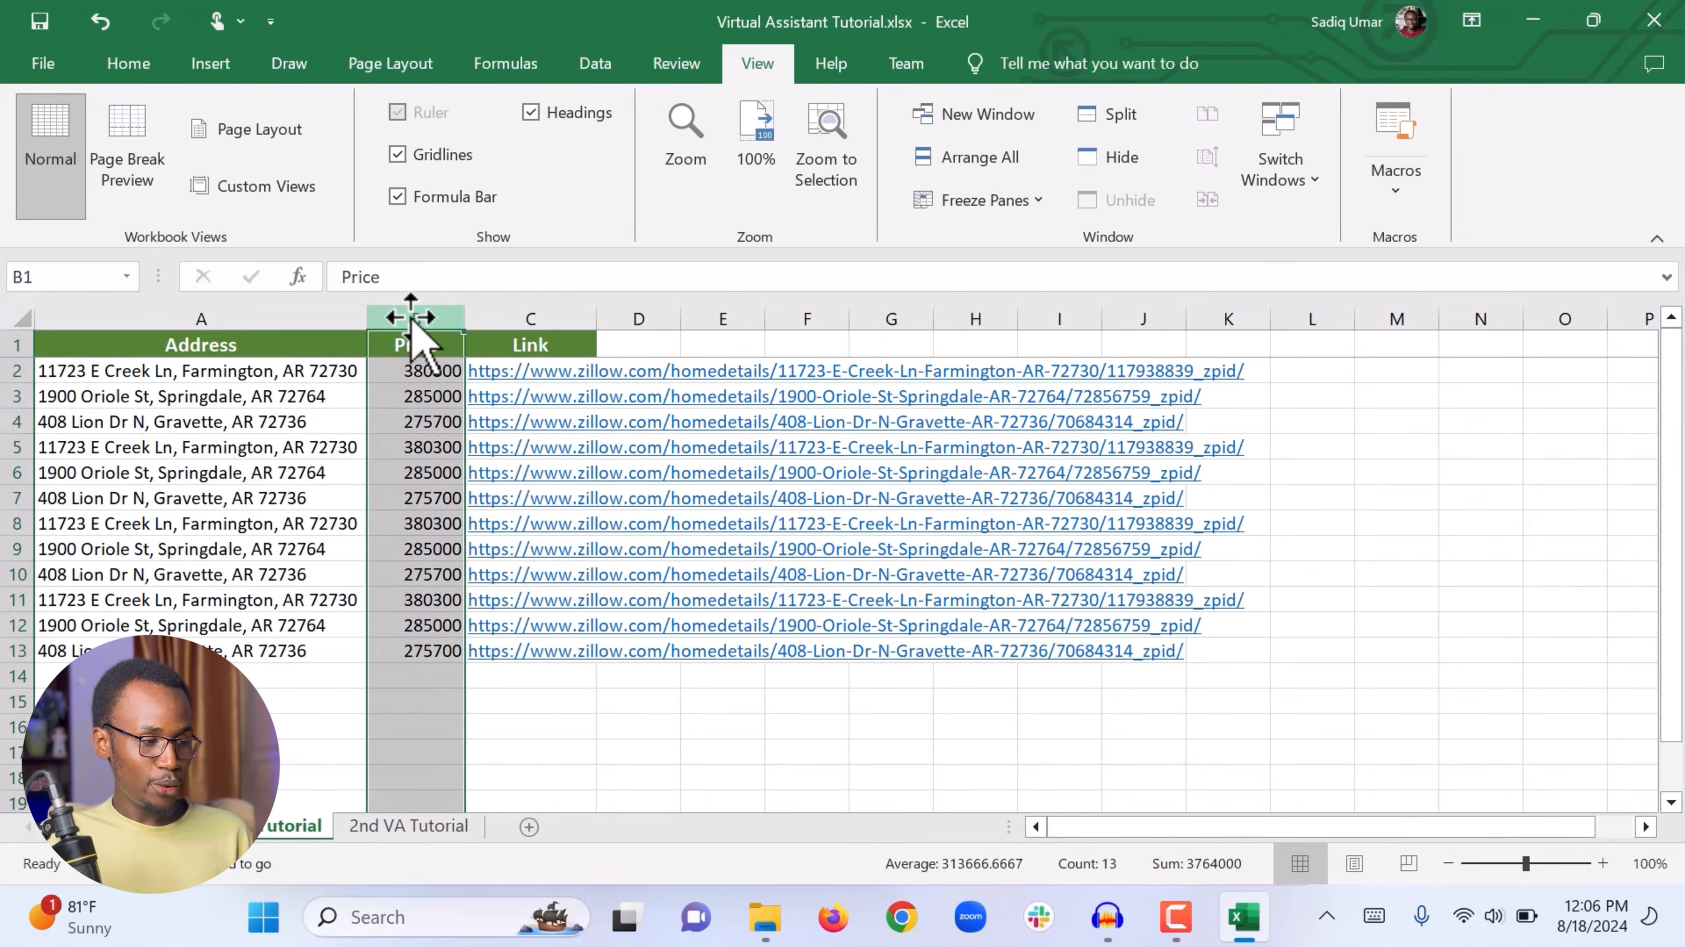
pyautogui.click(128, 65)
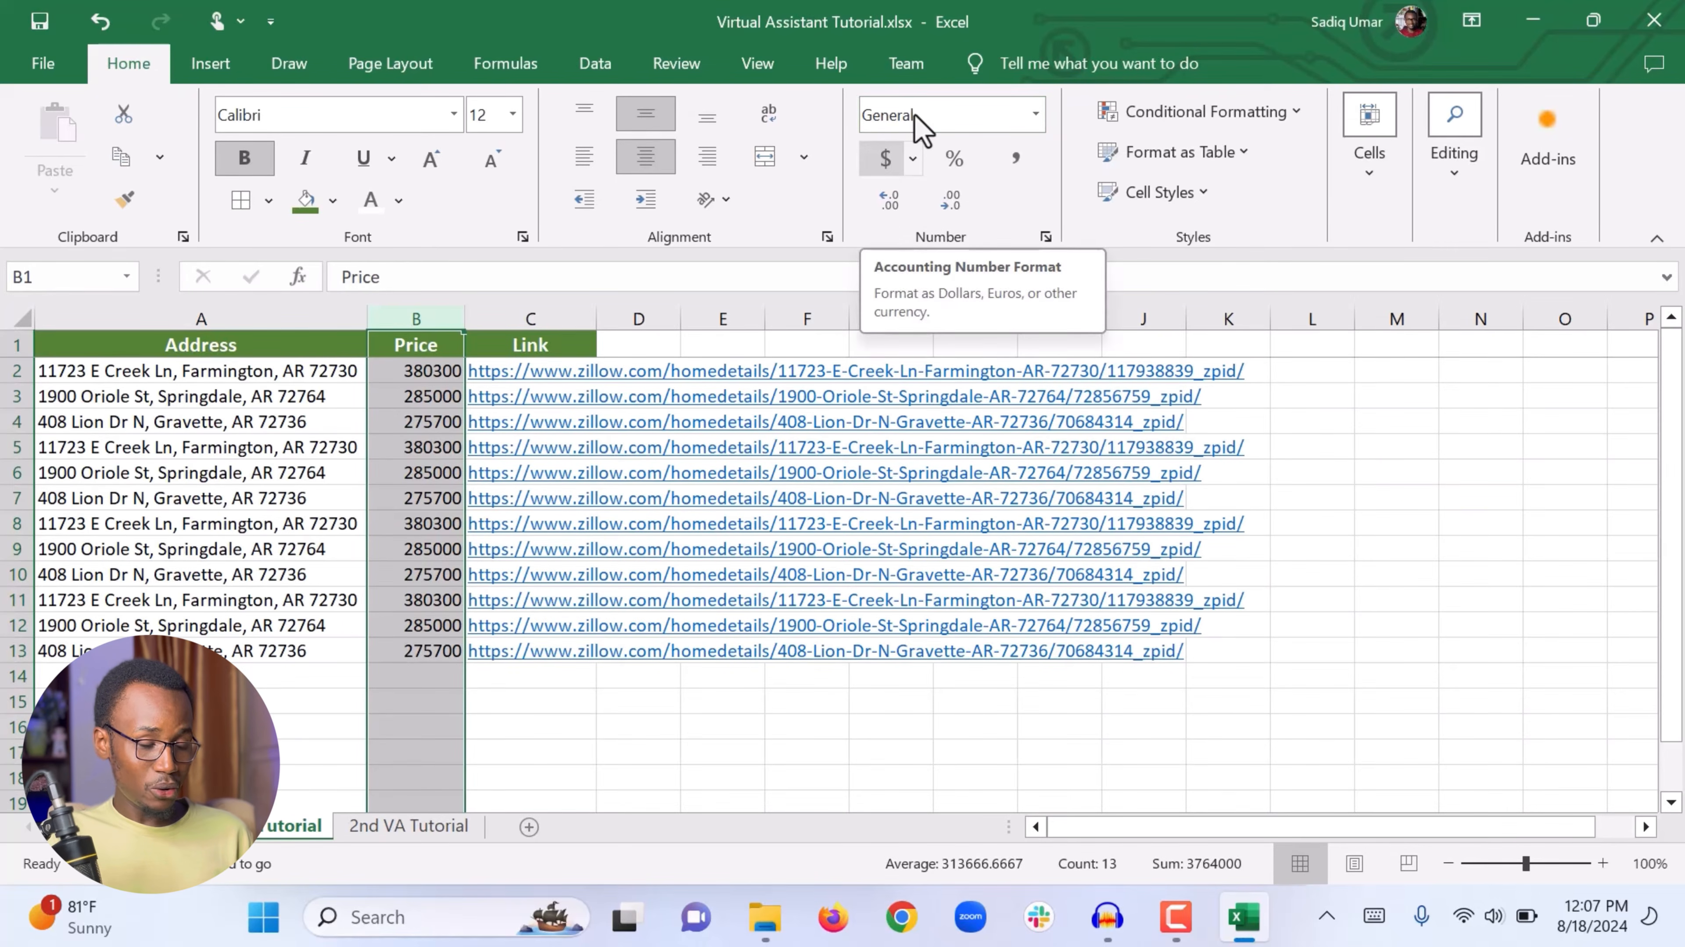
pyautogui.click(887, 161)
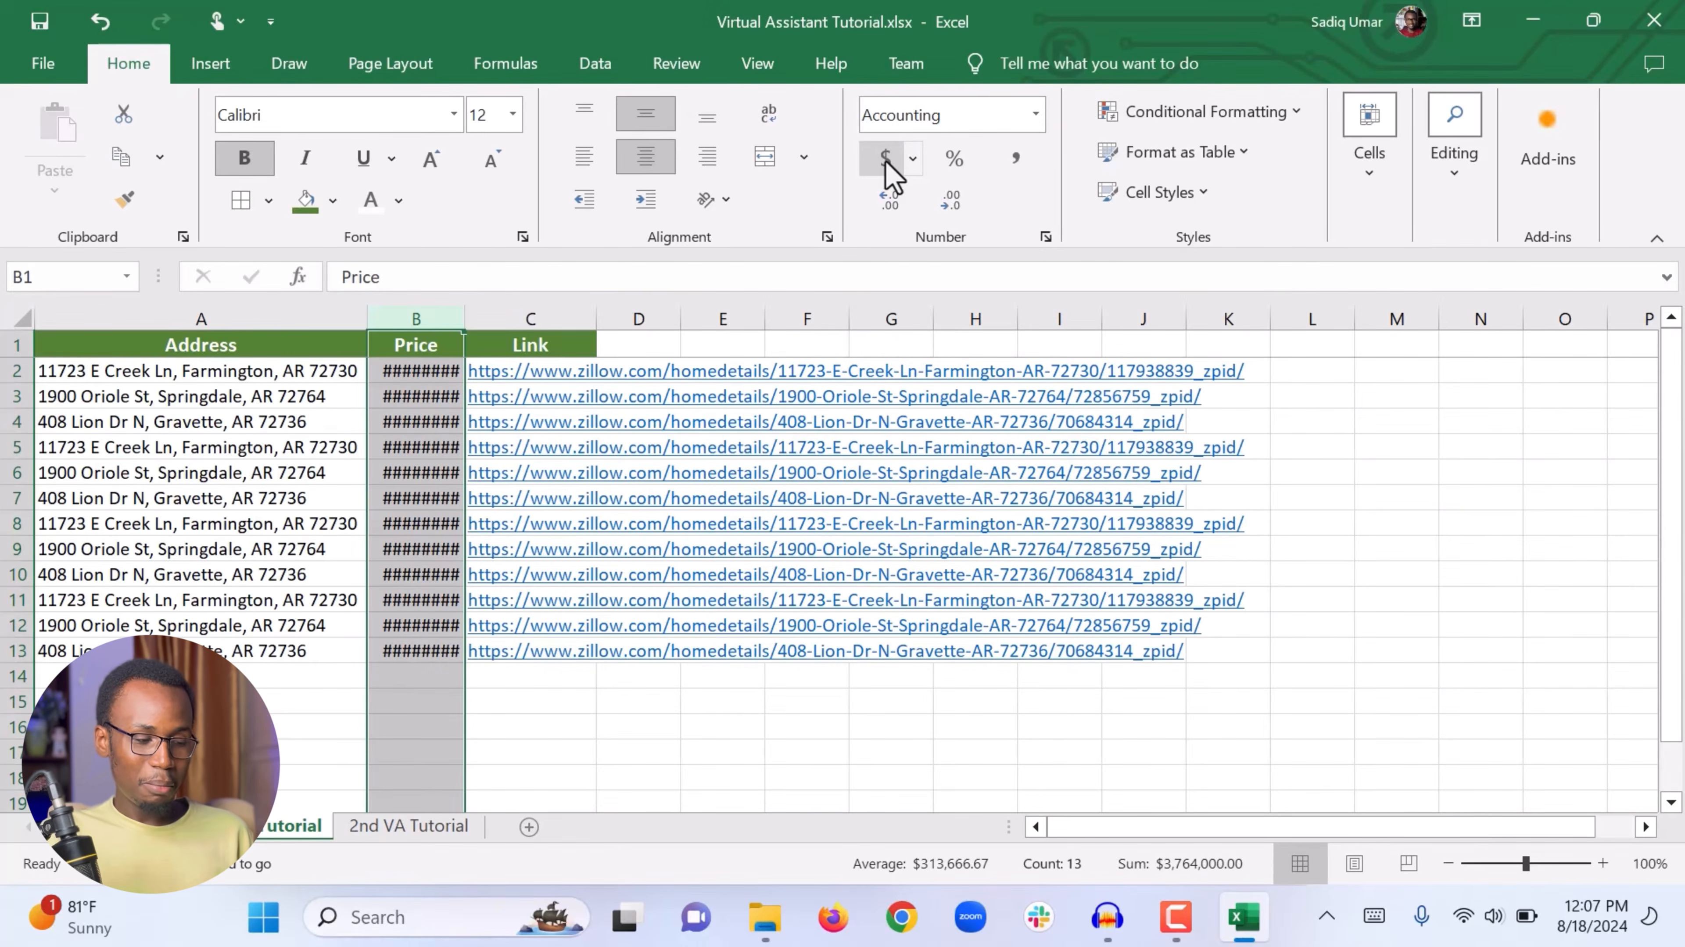
pyautogui.click(401, 697)
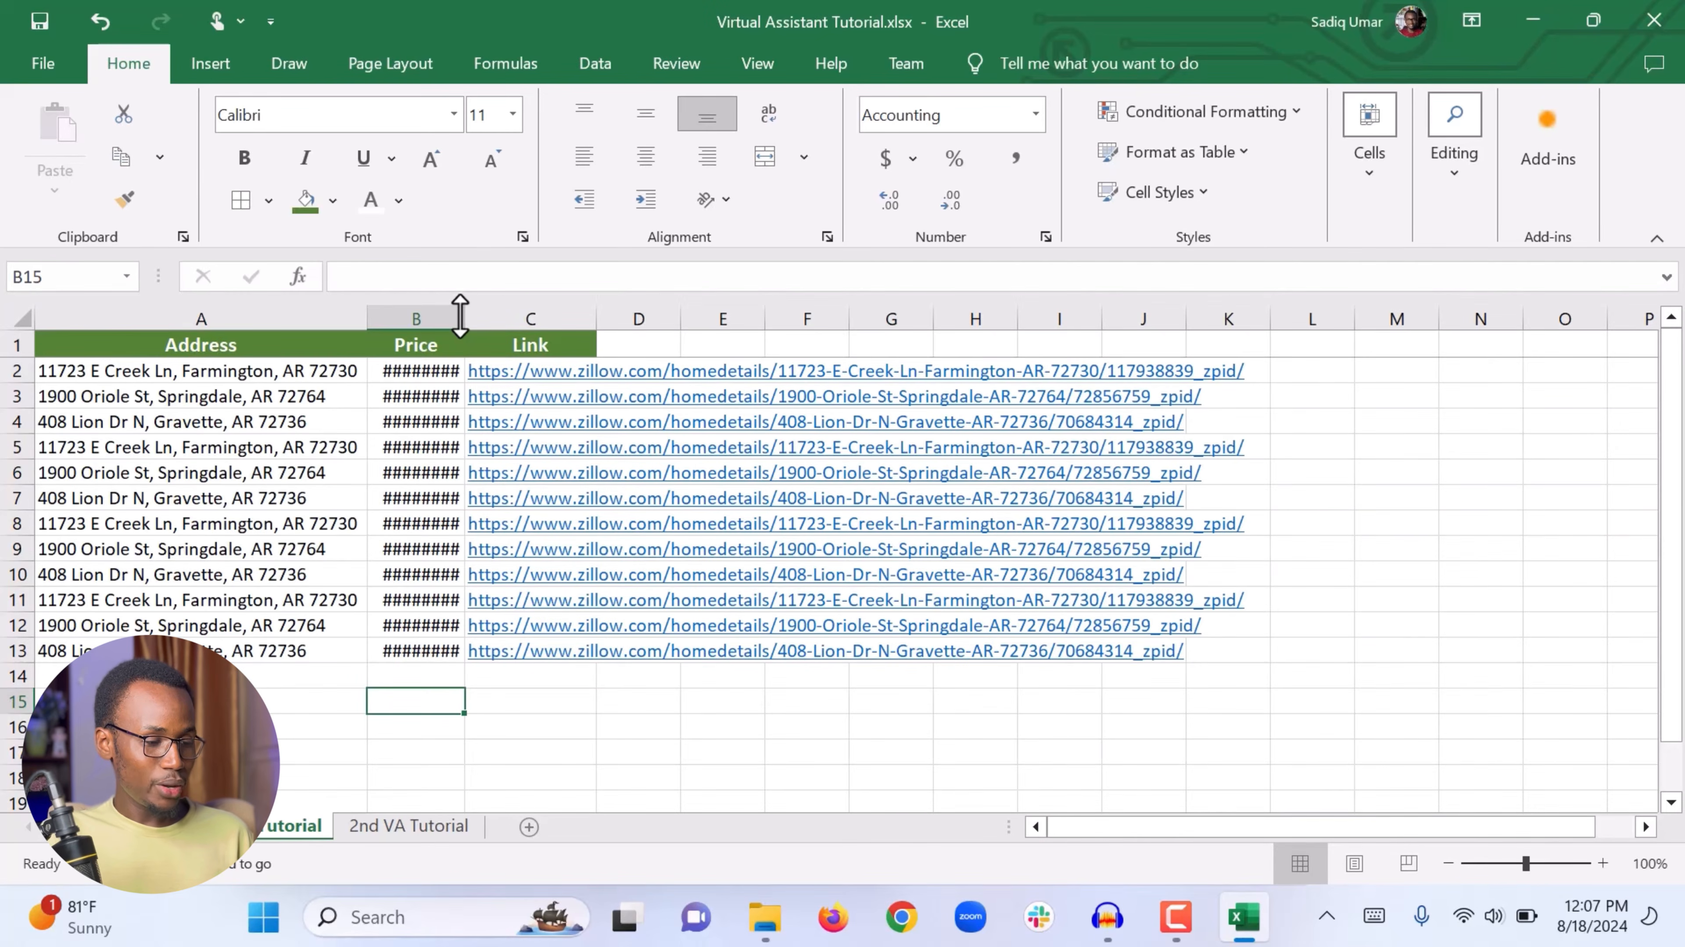
pyautogui.moveTo(460, 316); pyautogui.dragTo(515, 317)
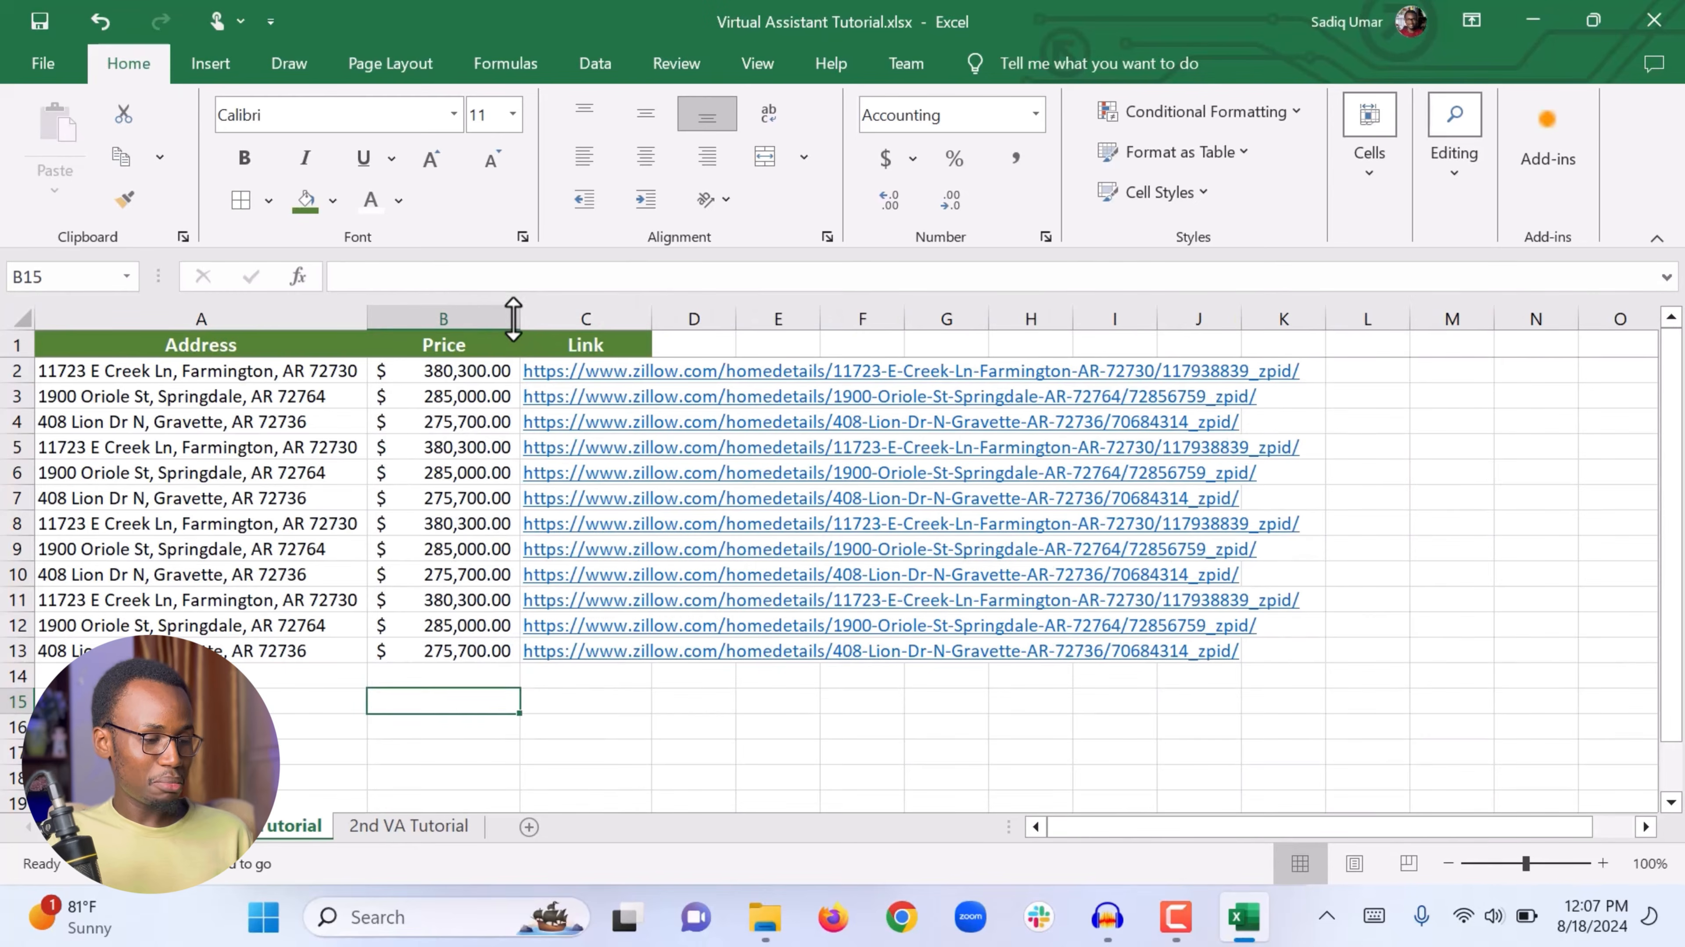
# Step: Remove the decimal places from the Price column so prices show as whole dollars
pyautogui.moveTo(443, 423); pyautogui.dragTo(420, 619)
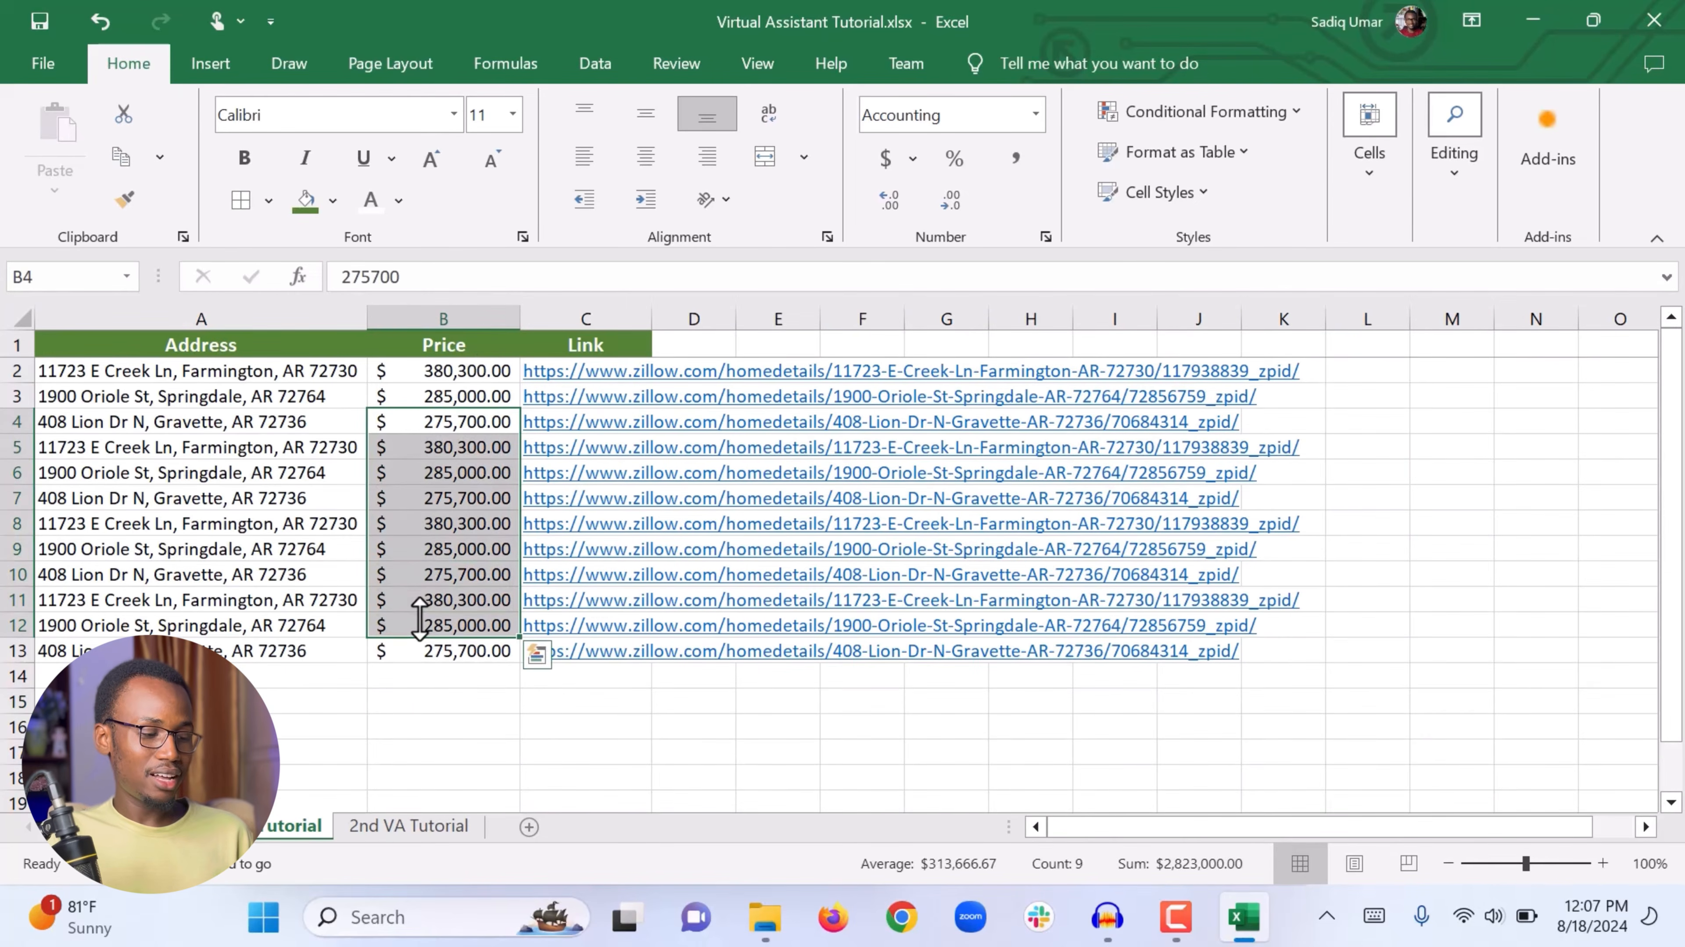
pyautogui.click(419, 618)
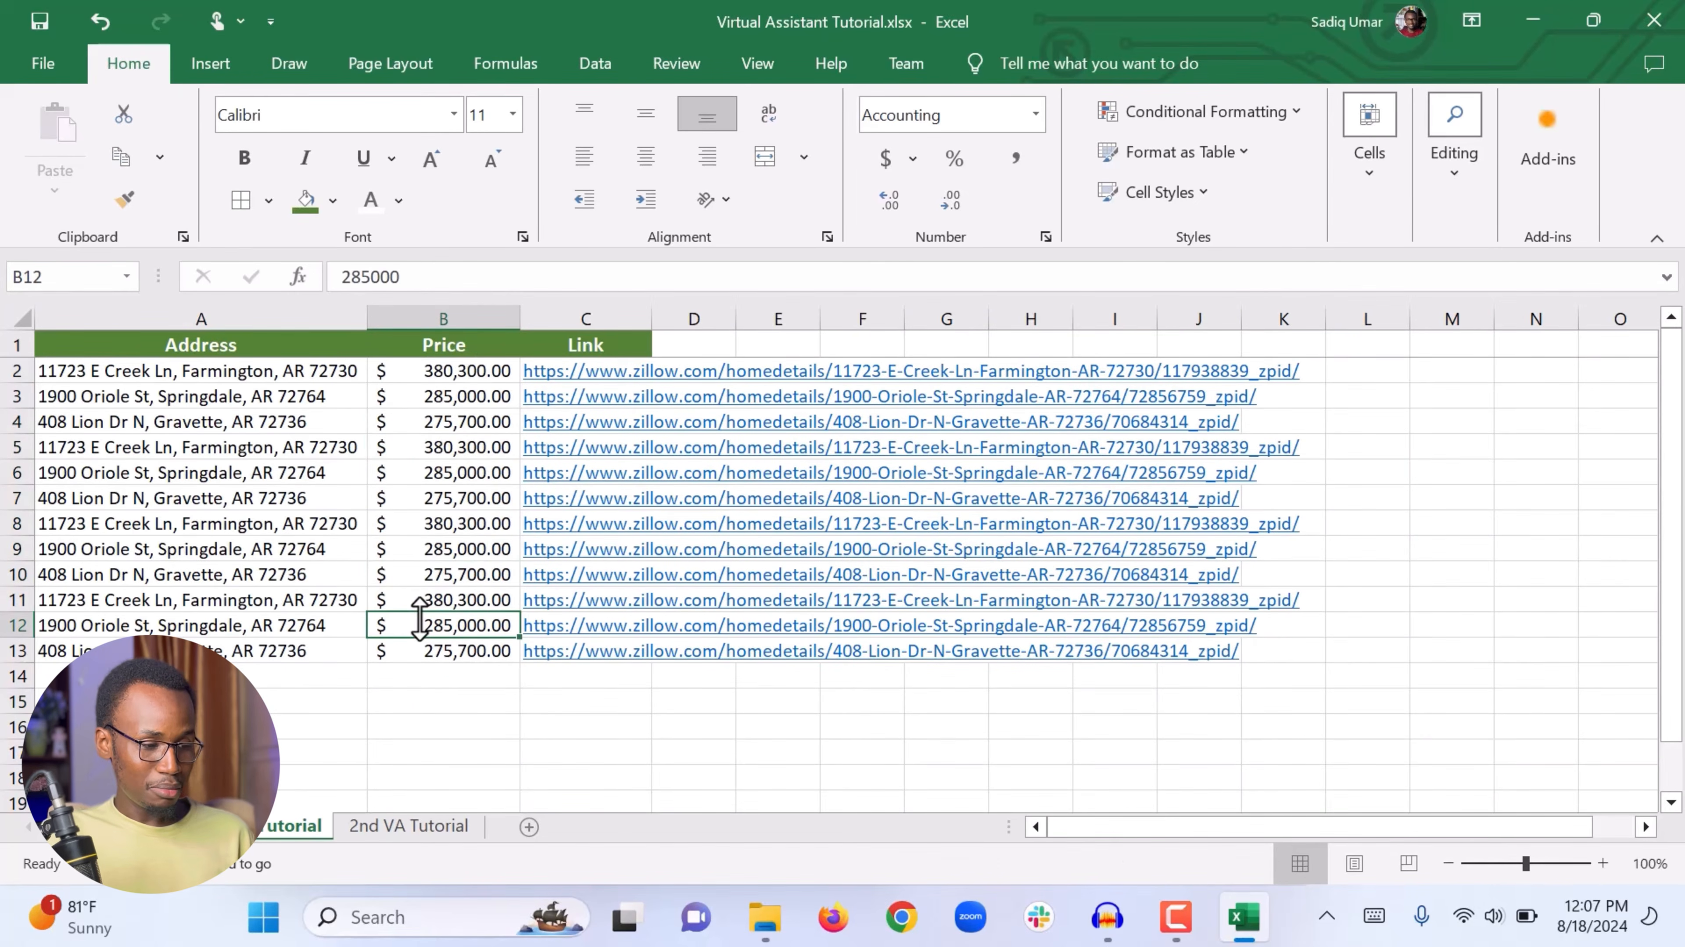
pyautogui.click(502, 371)
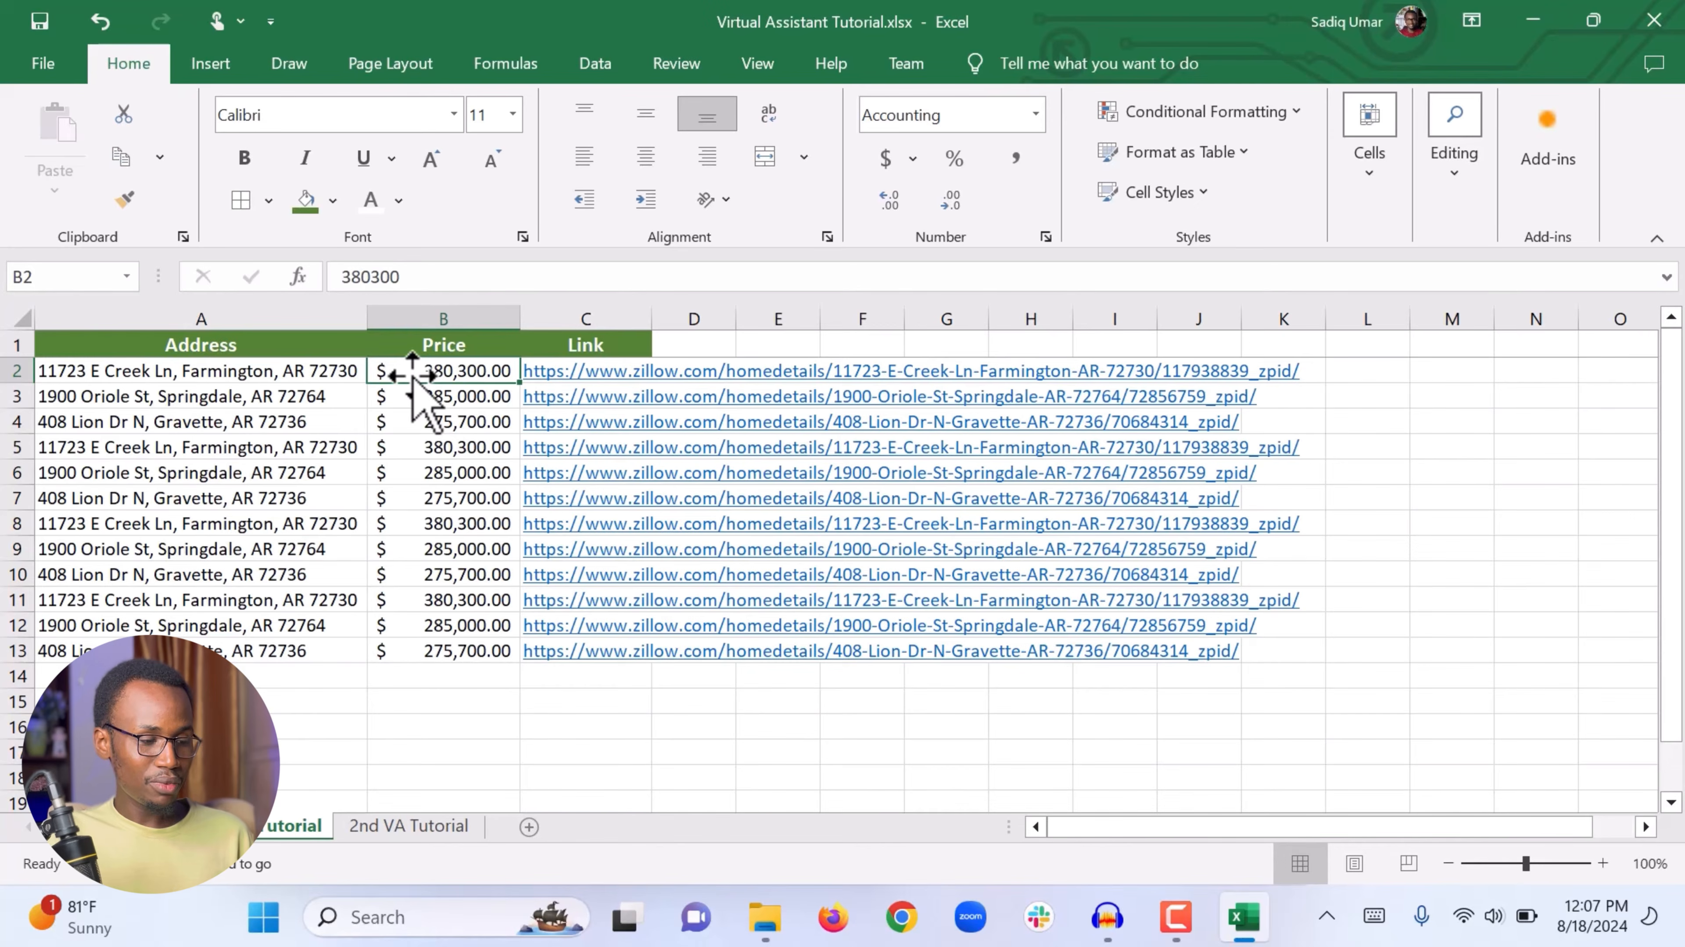
pyautogui.click(456, 321)
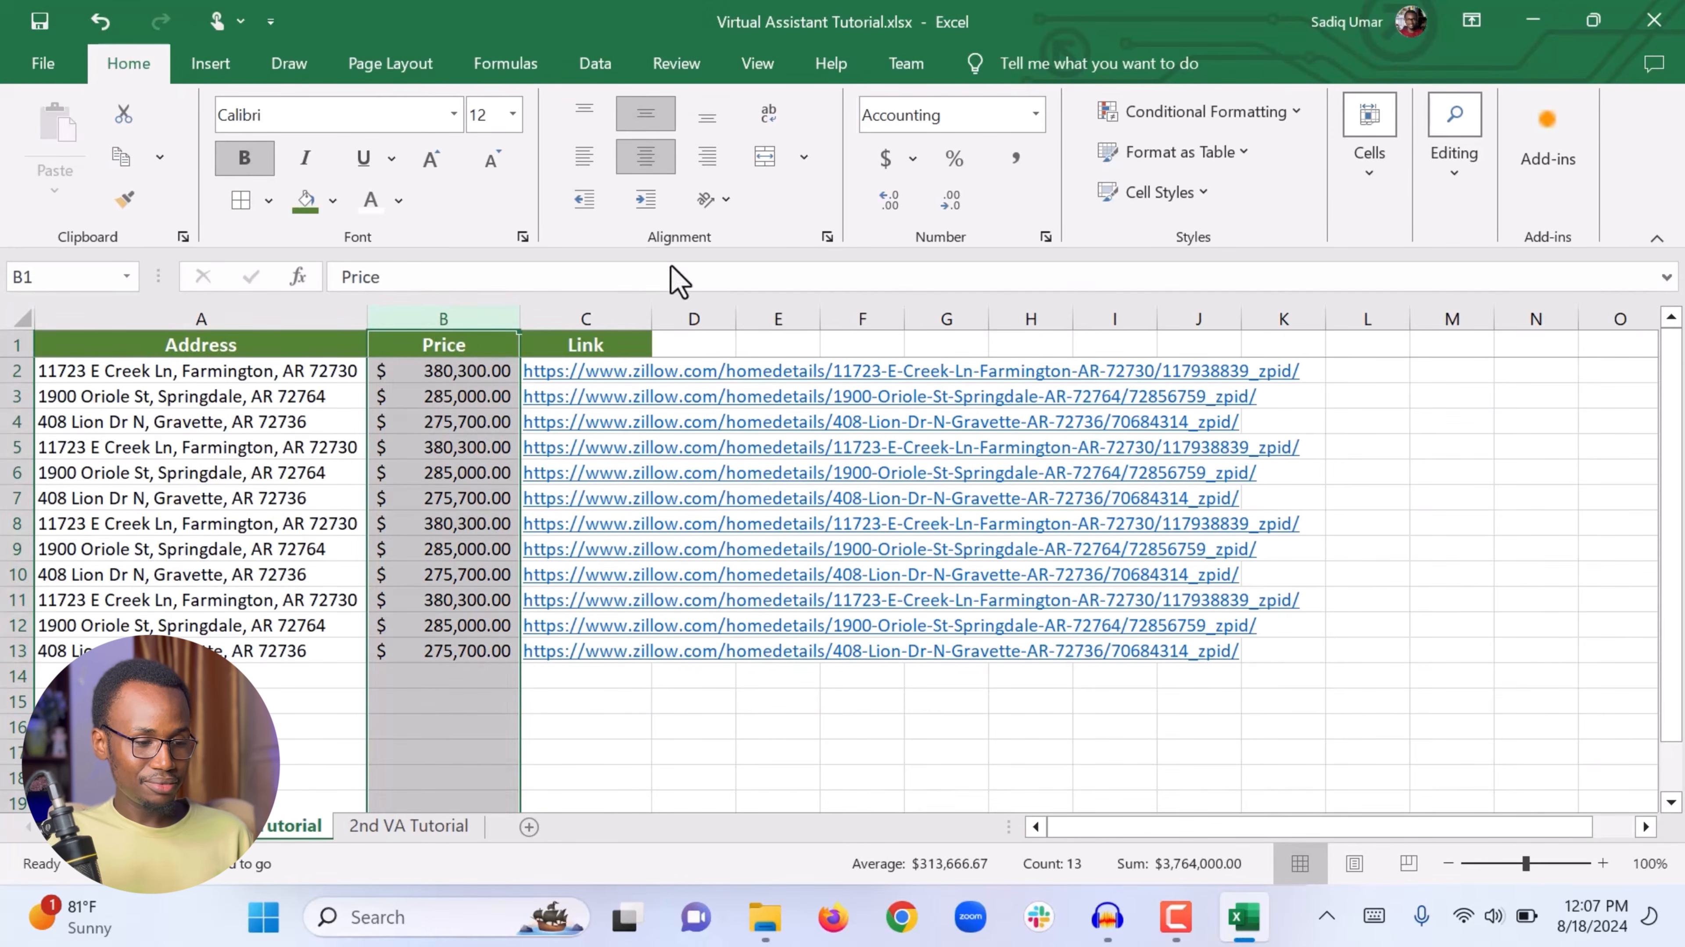
pyautogui.click(889, 200)
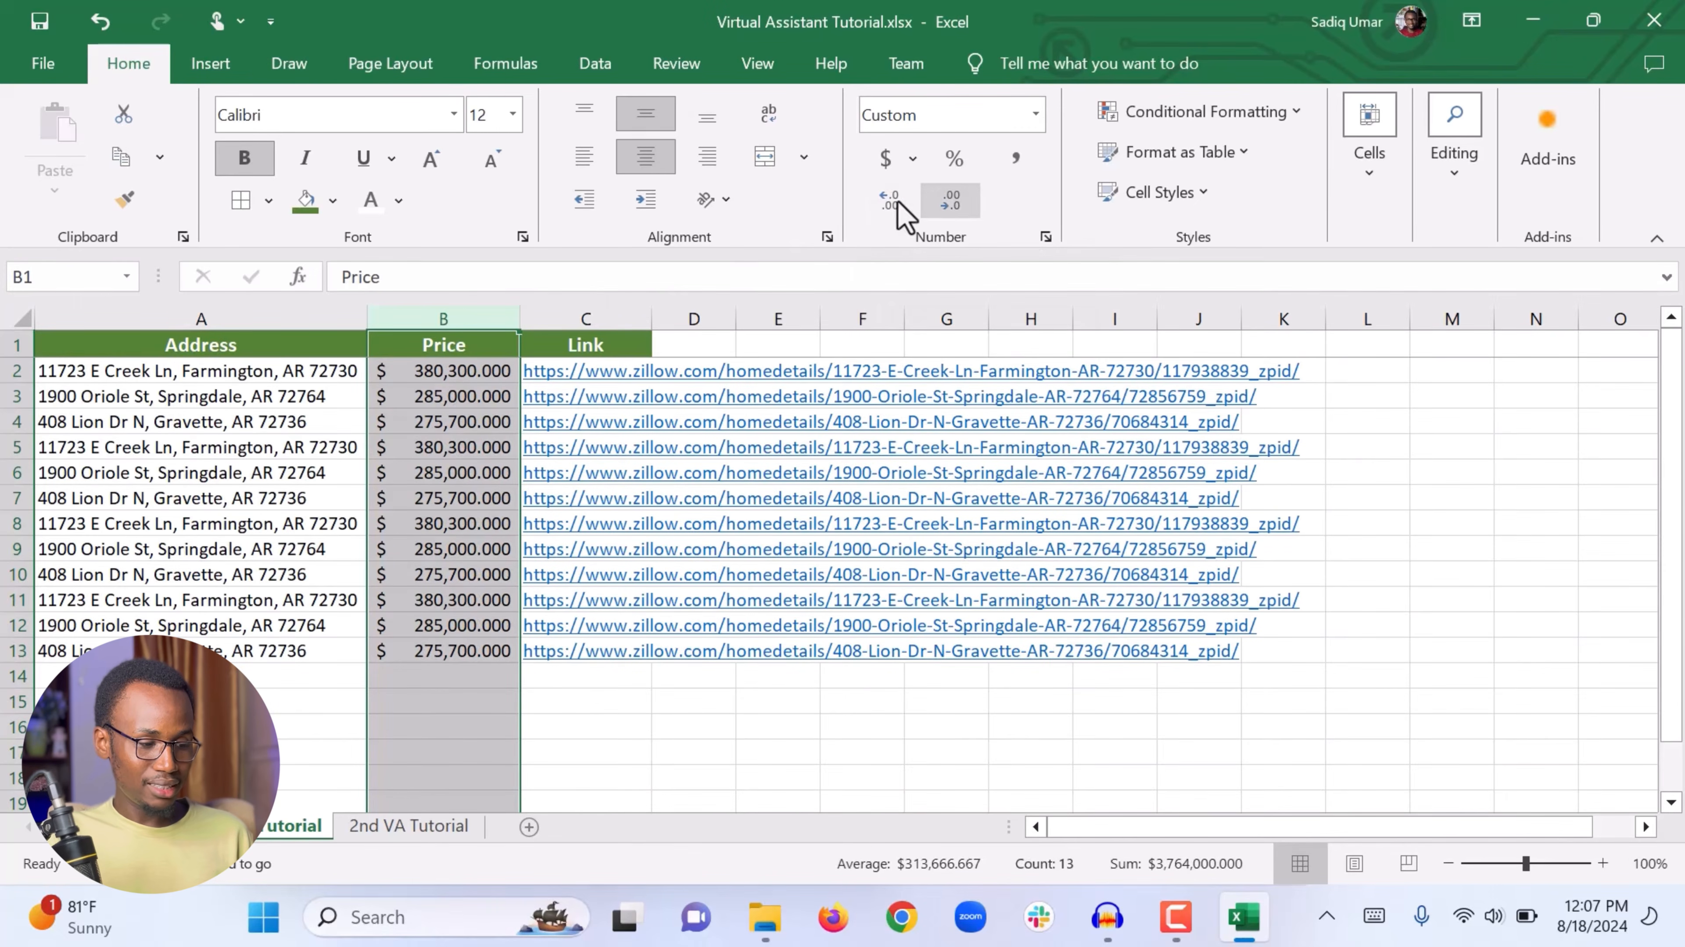
pyautogui.click(945, 205)
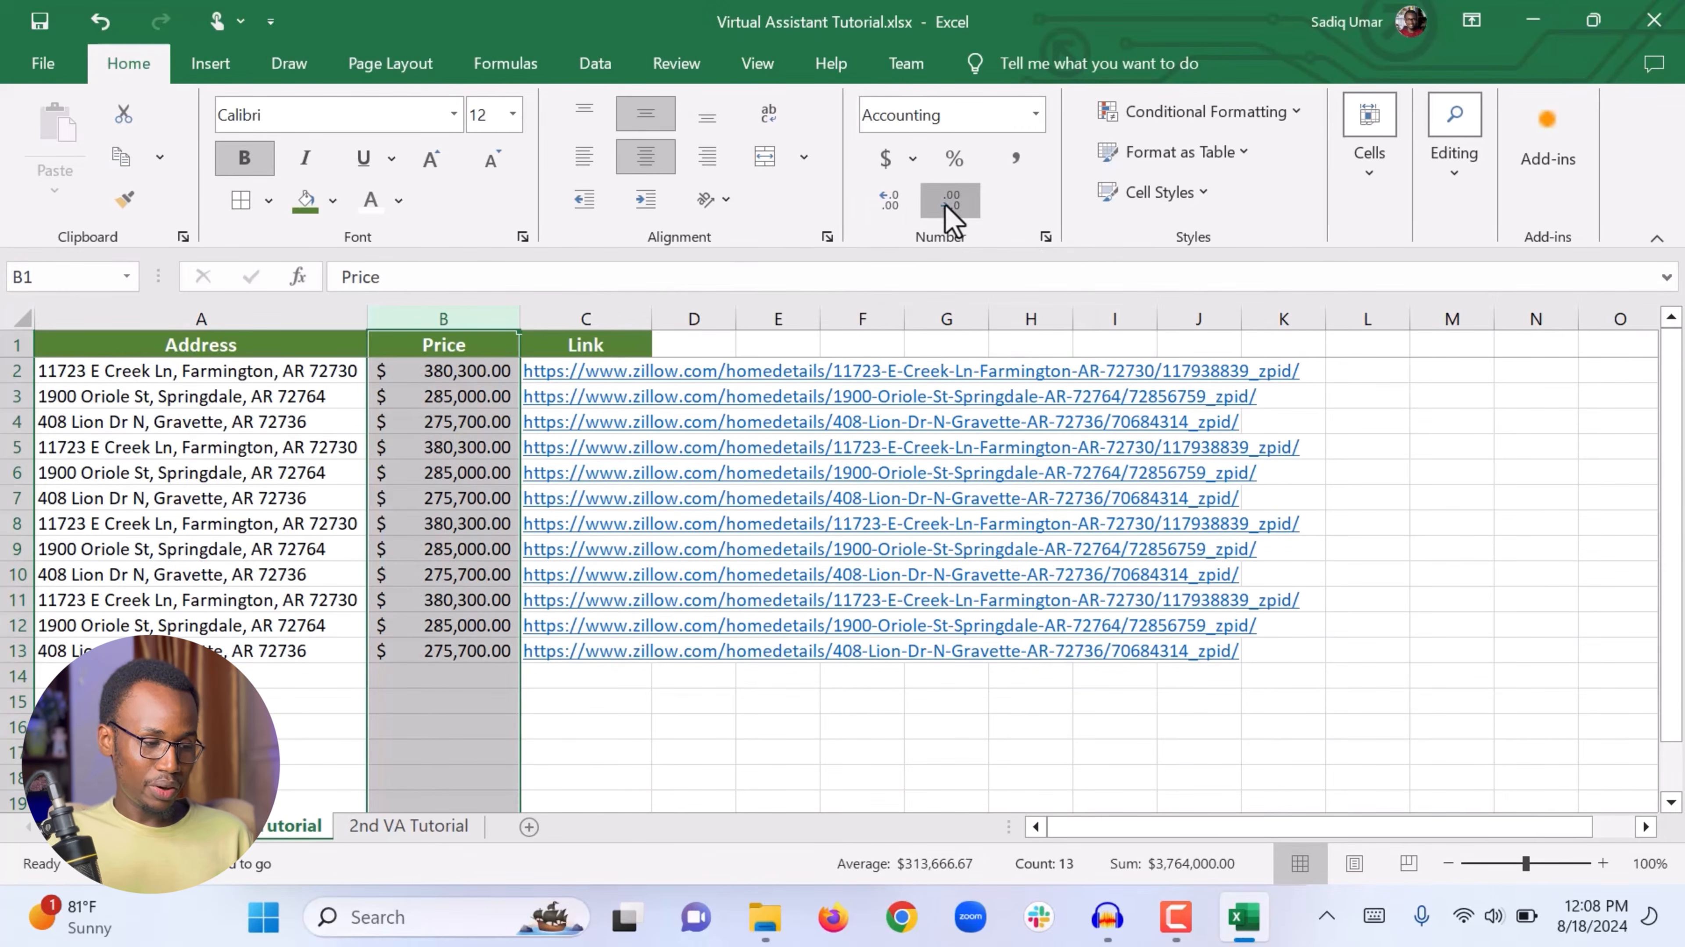
pyautogui.click(945, 205)
pyautogui.click(945, 205)
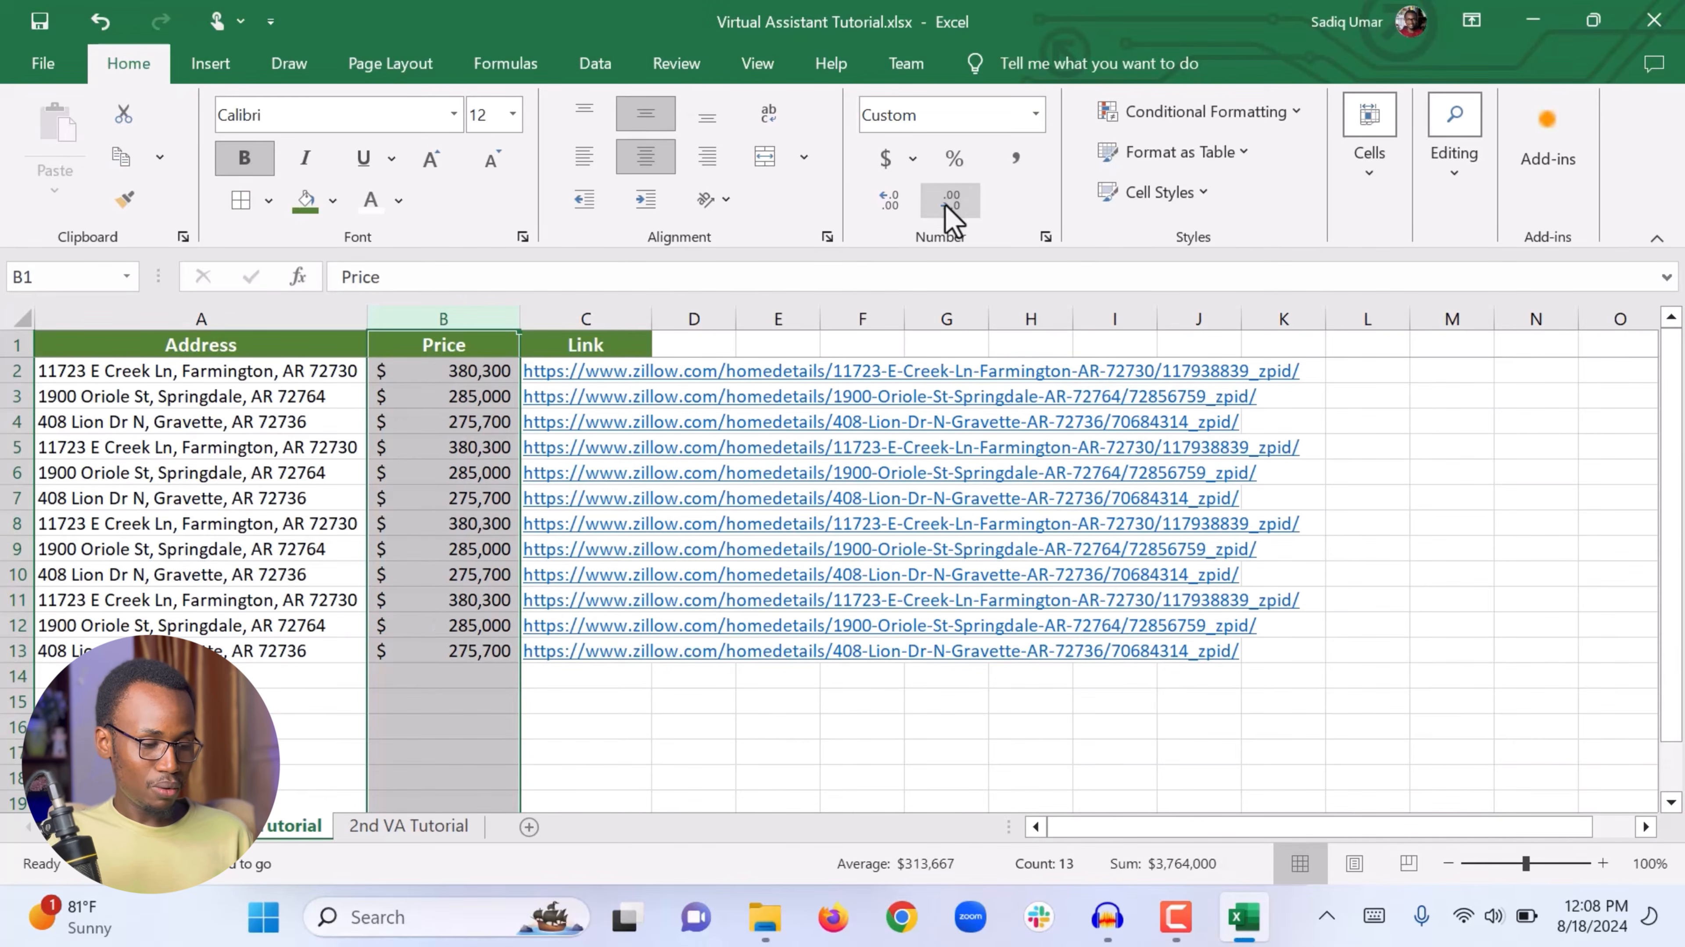
pyautogui.click(417, 703)
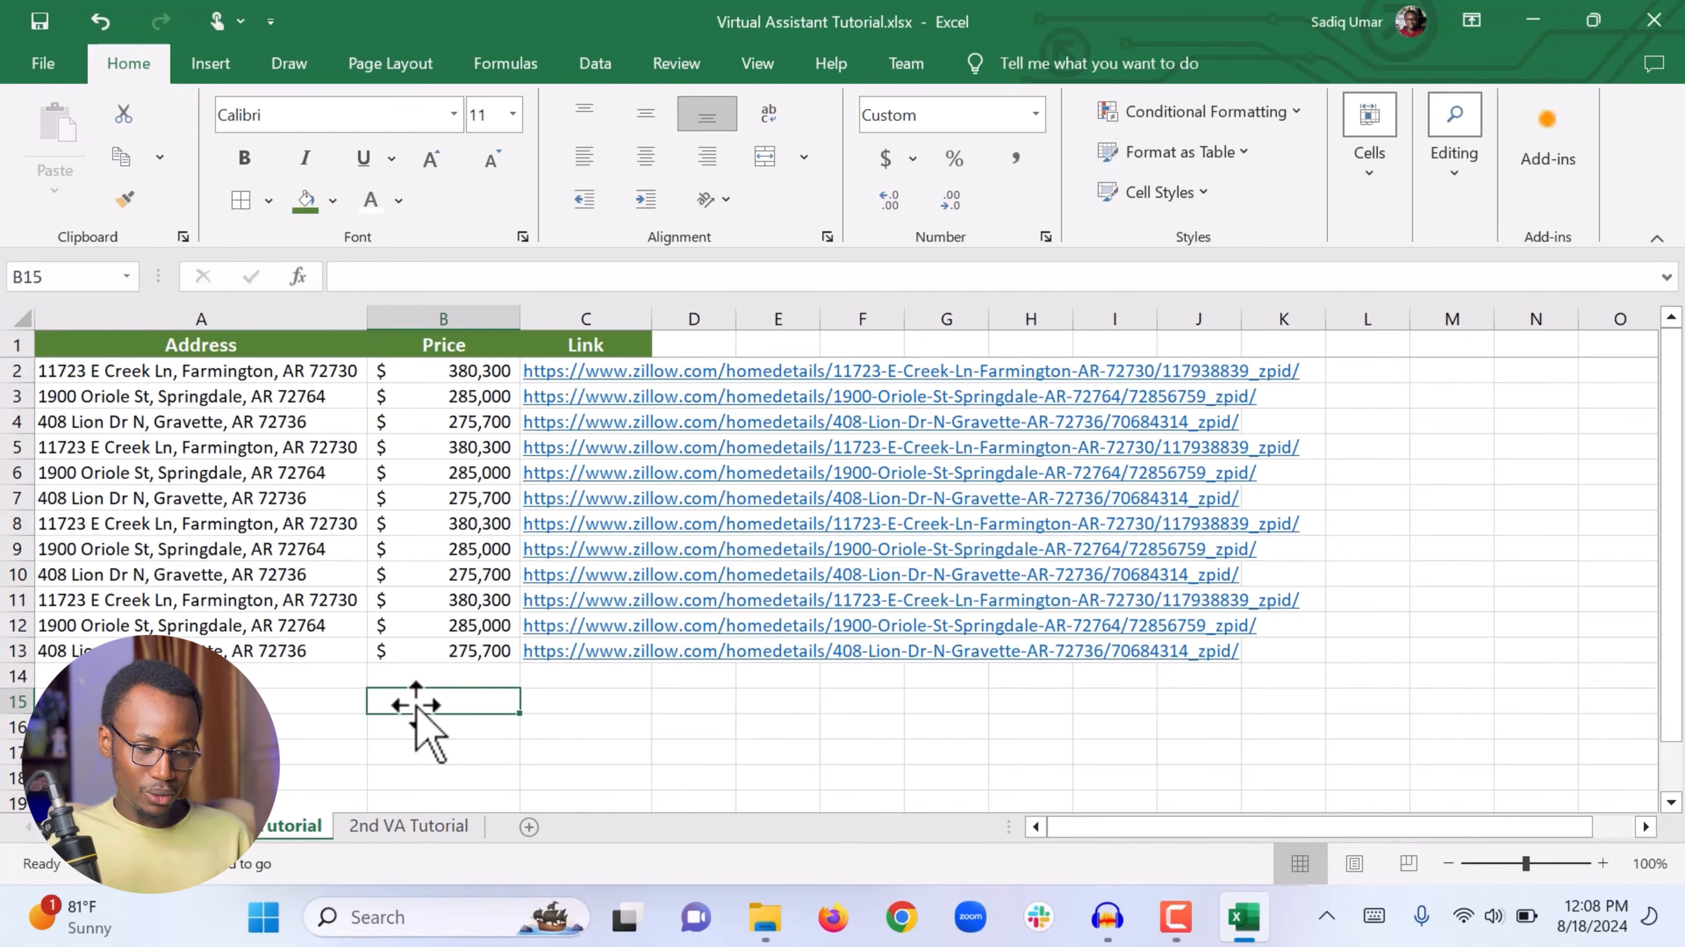
# Step: Set column C's horizontal alignment to Right (Indent) in Format Cells
pyautogui.click(443, 577)
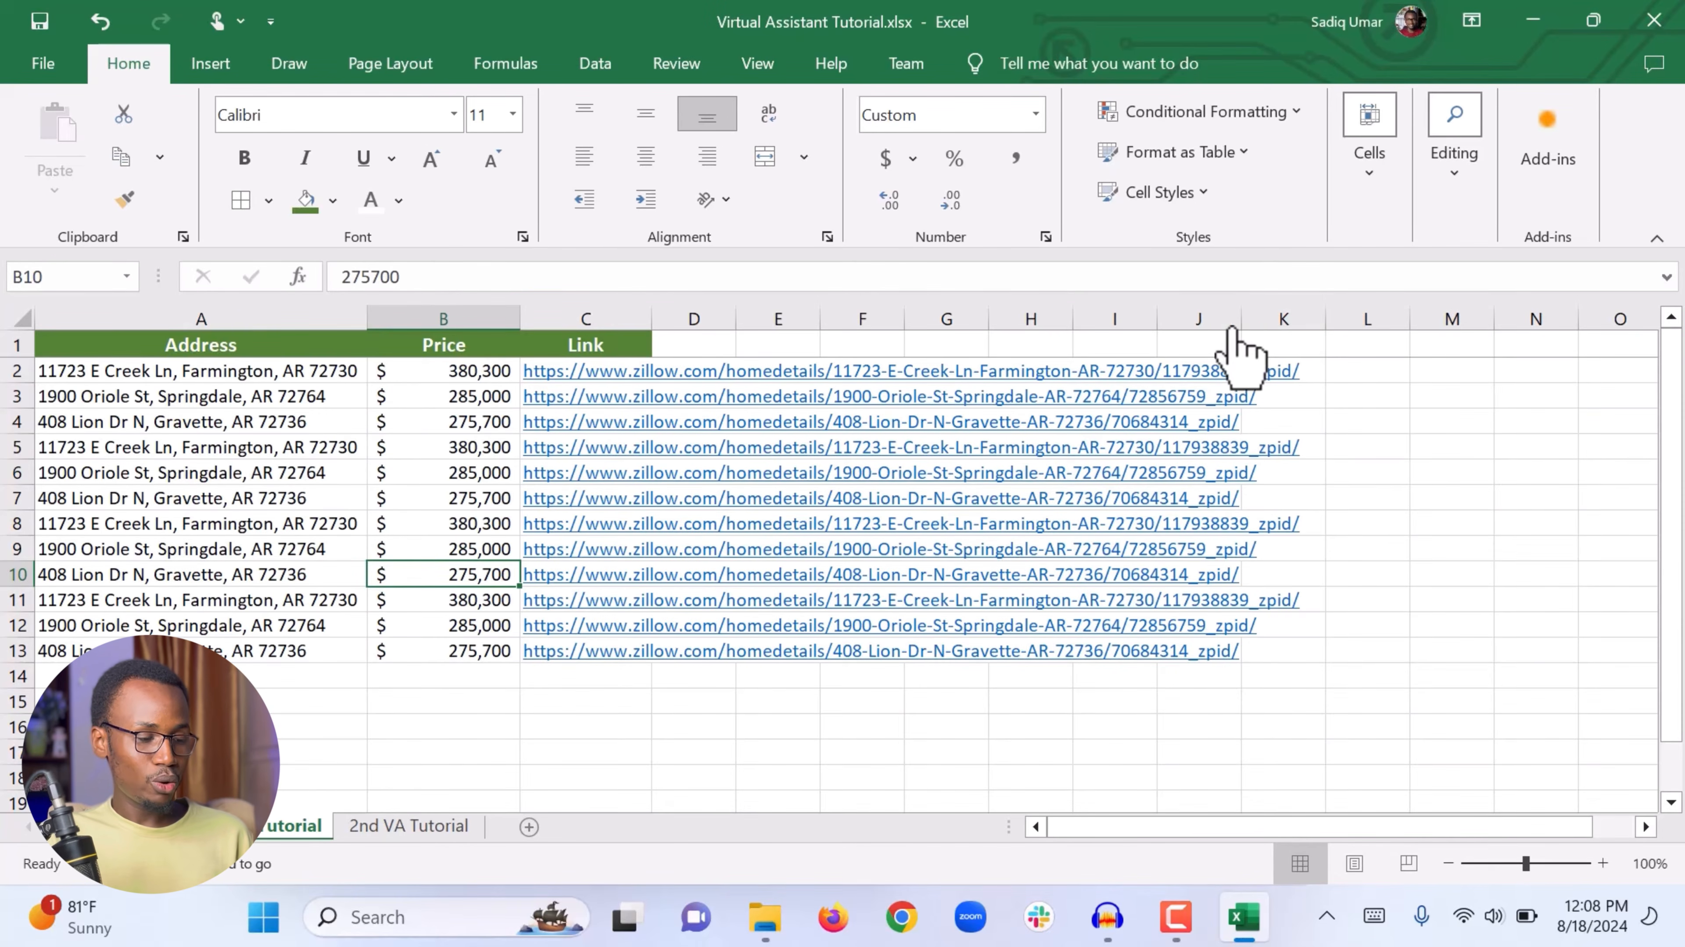
pyautogui.click(583, 321)
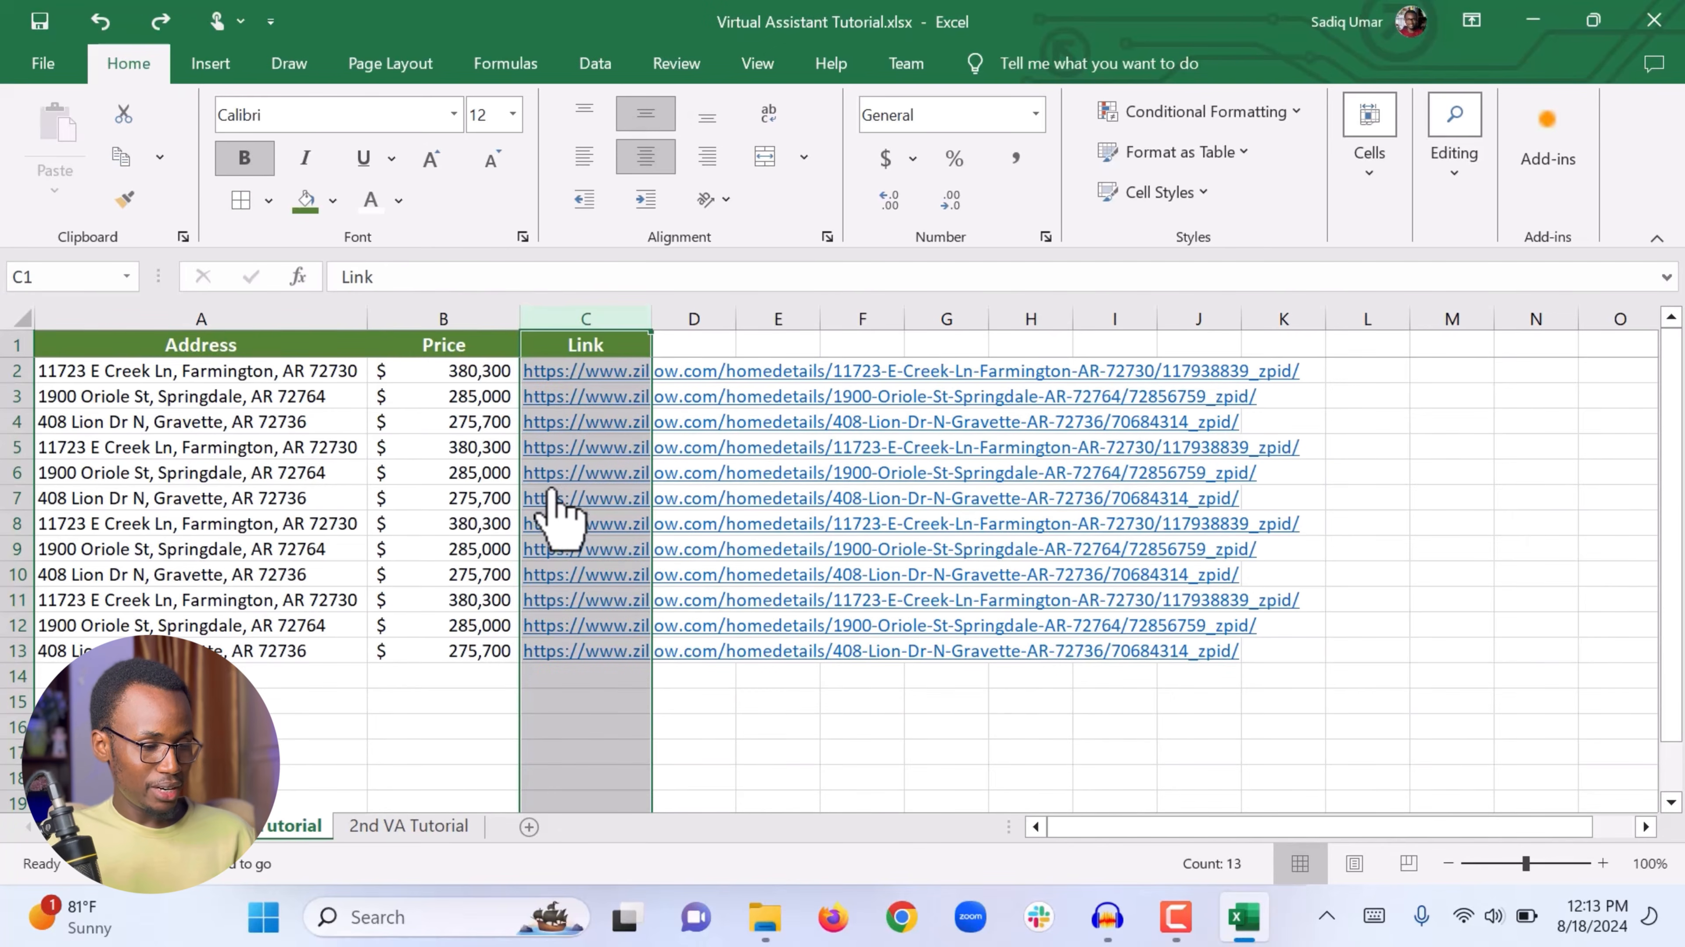
pyautogui.rightClick(553, 505)
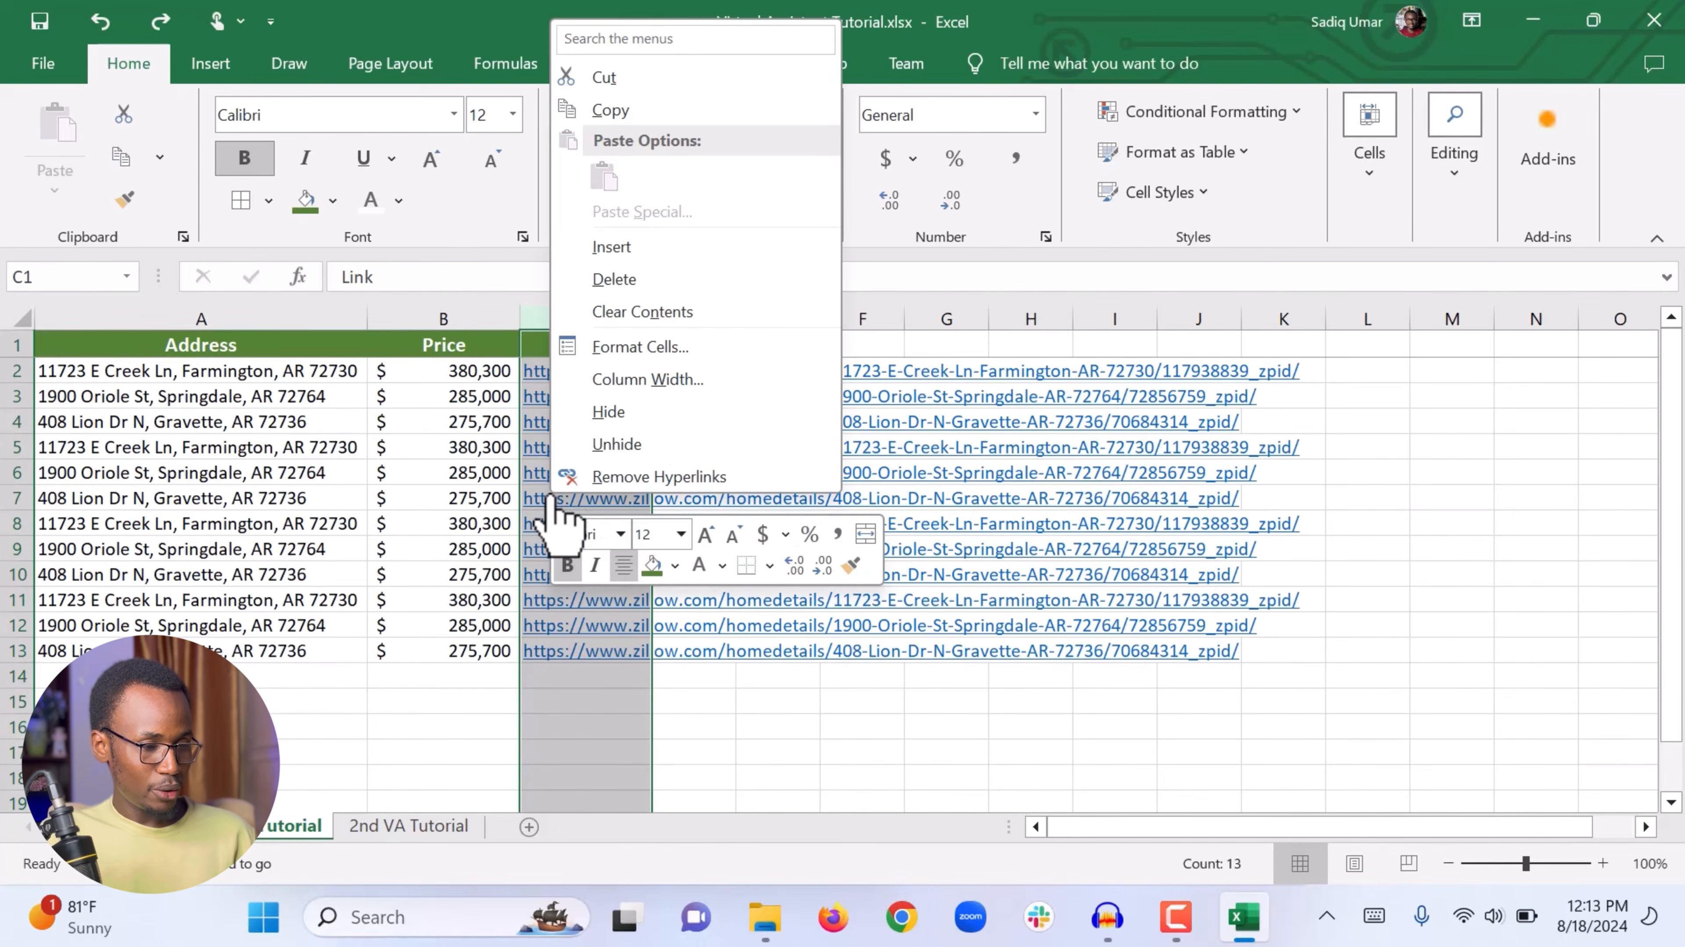
pyautogui.click(650, 352)
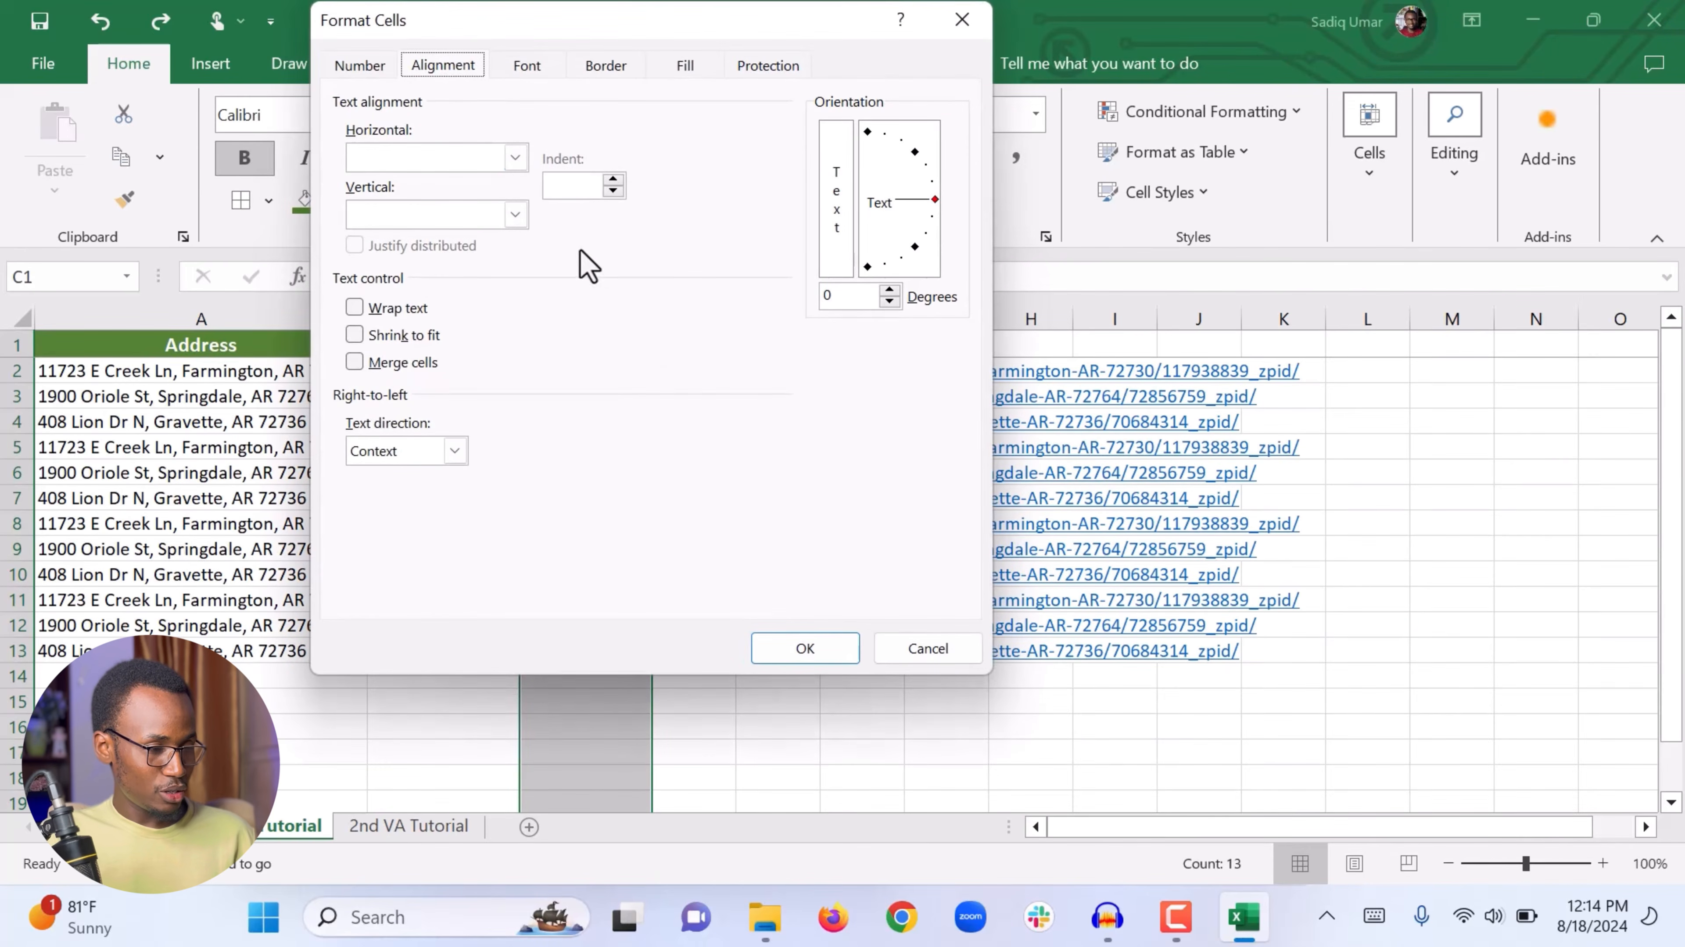
pyautogui.click(516, 160)
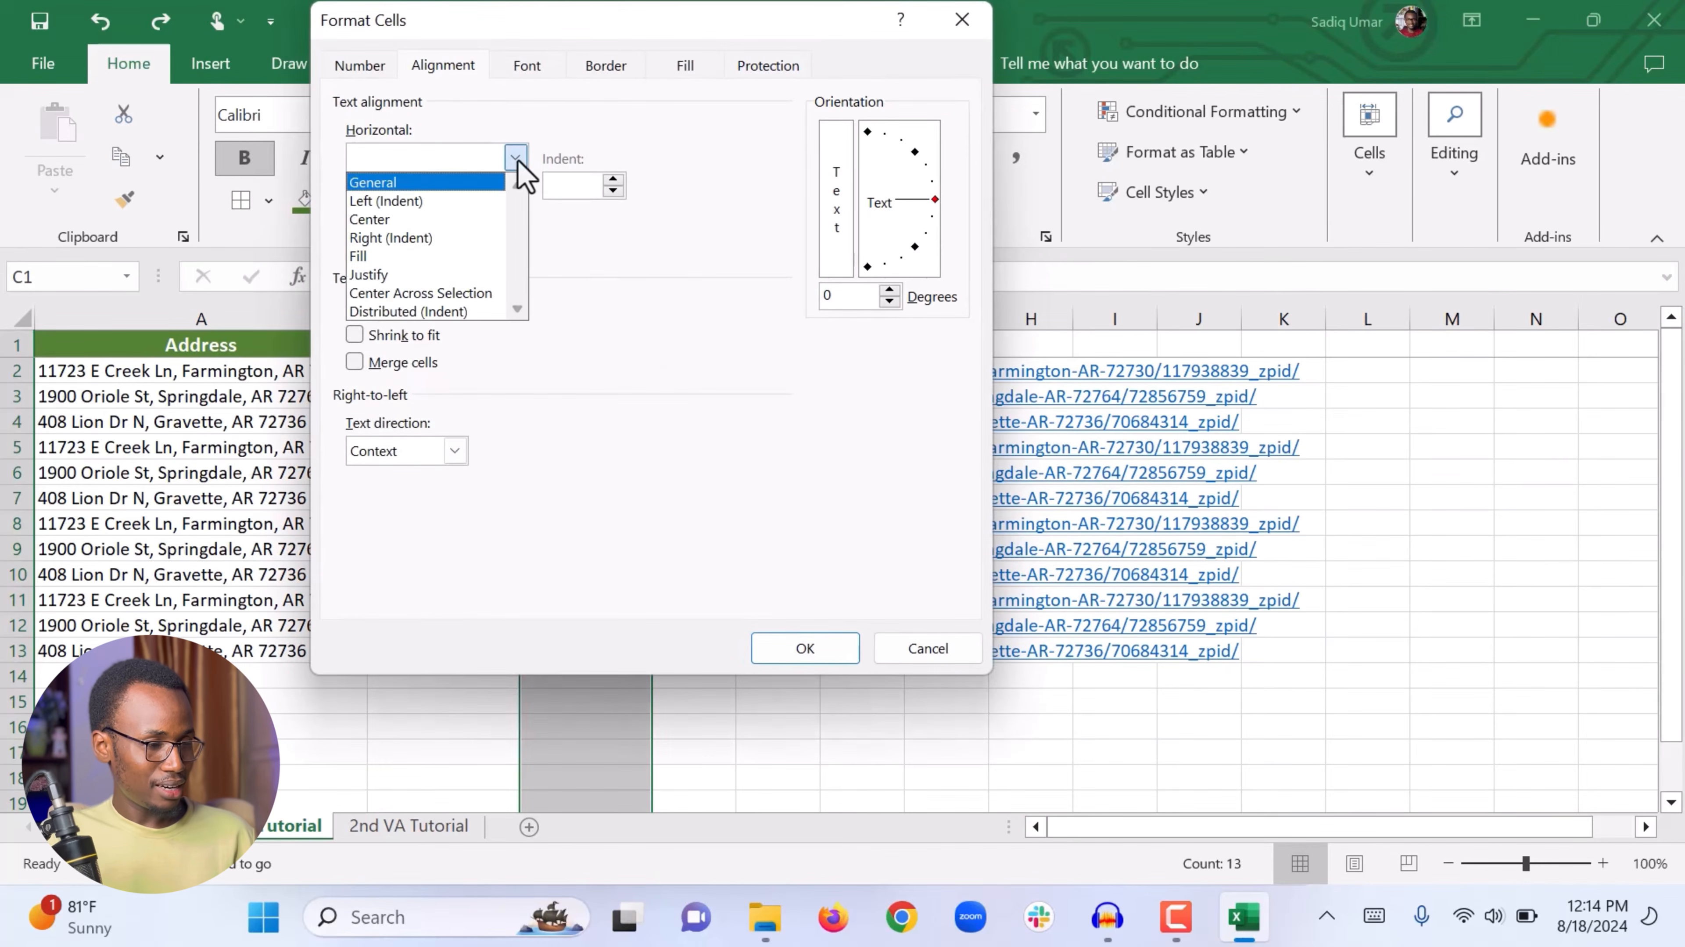
pyautogui.click(393, 237)
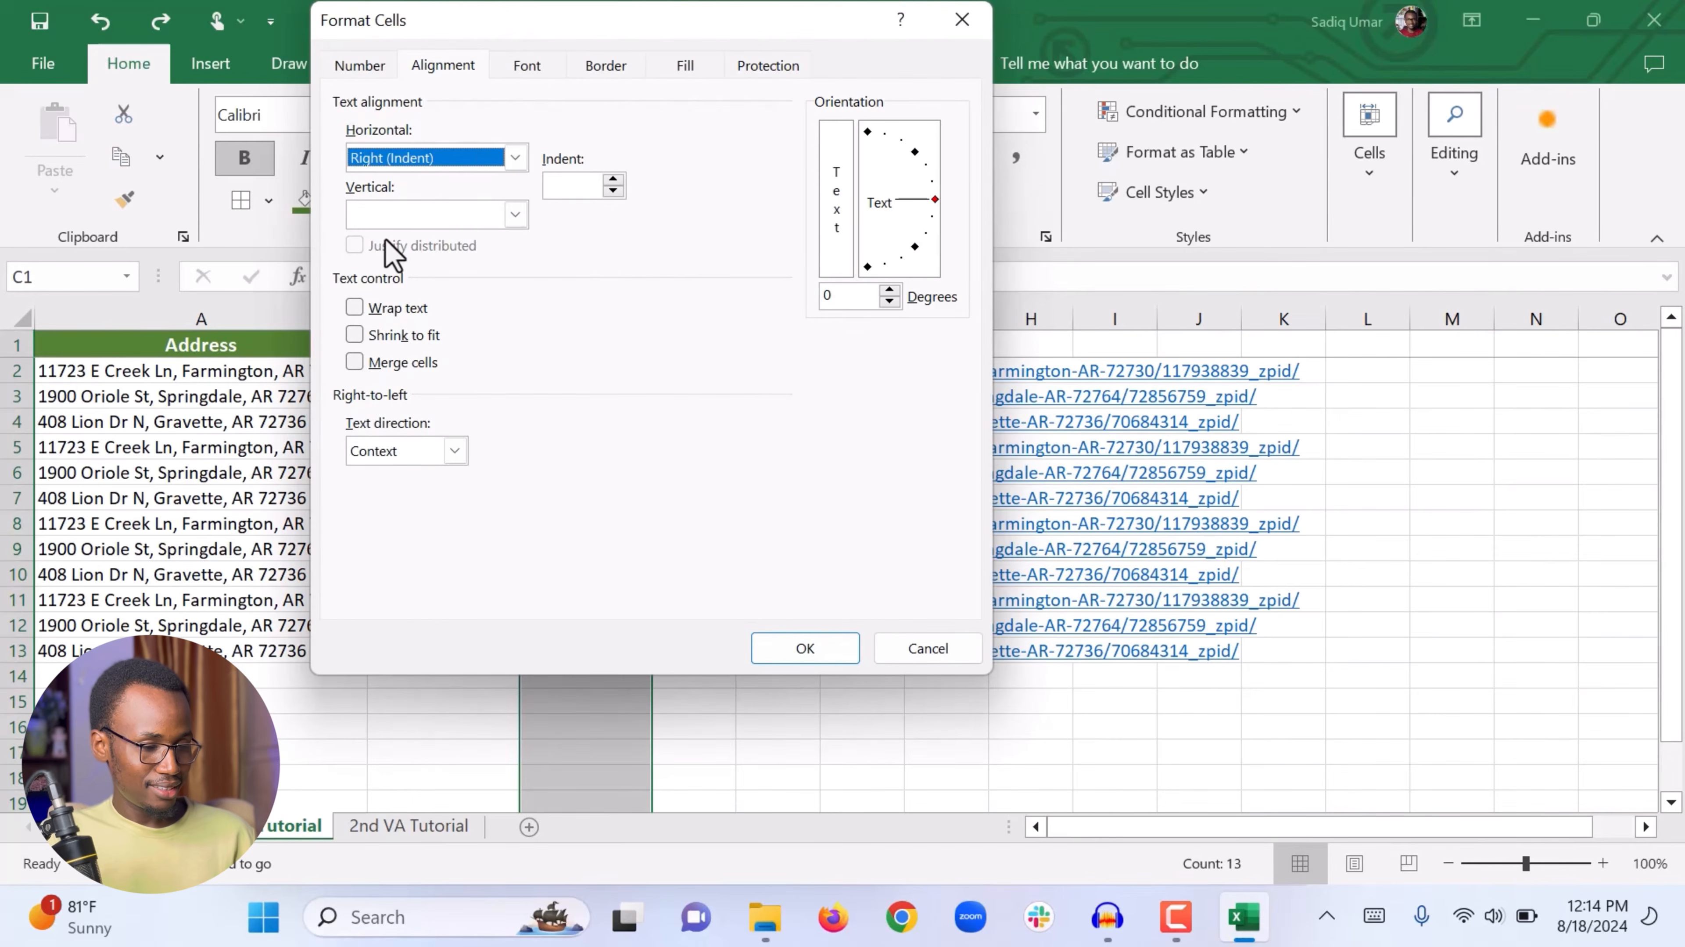
pyautogui.click(803, 647)
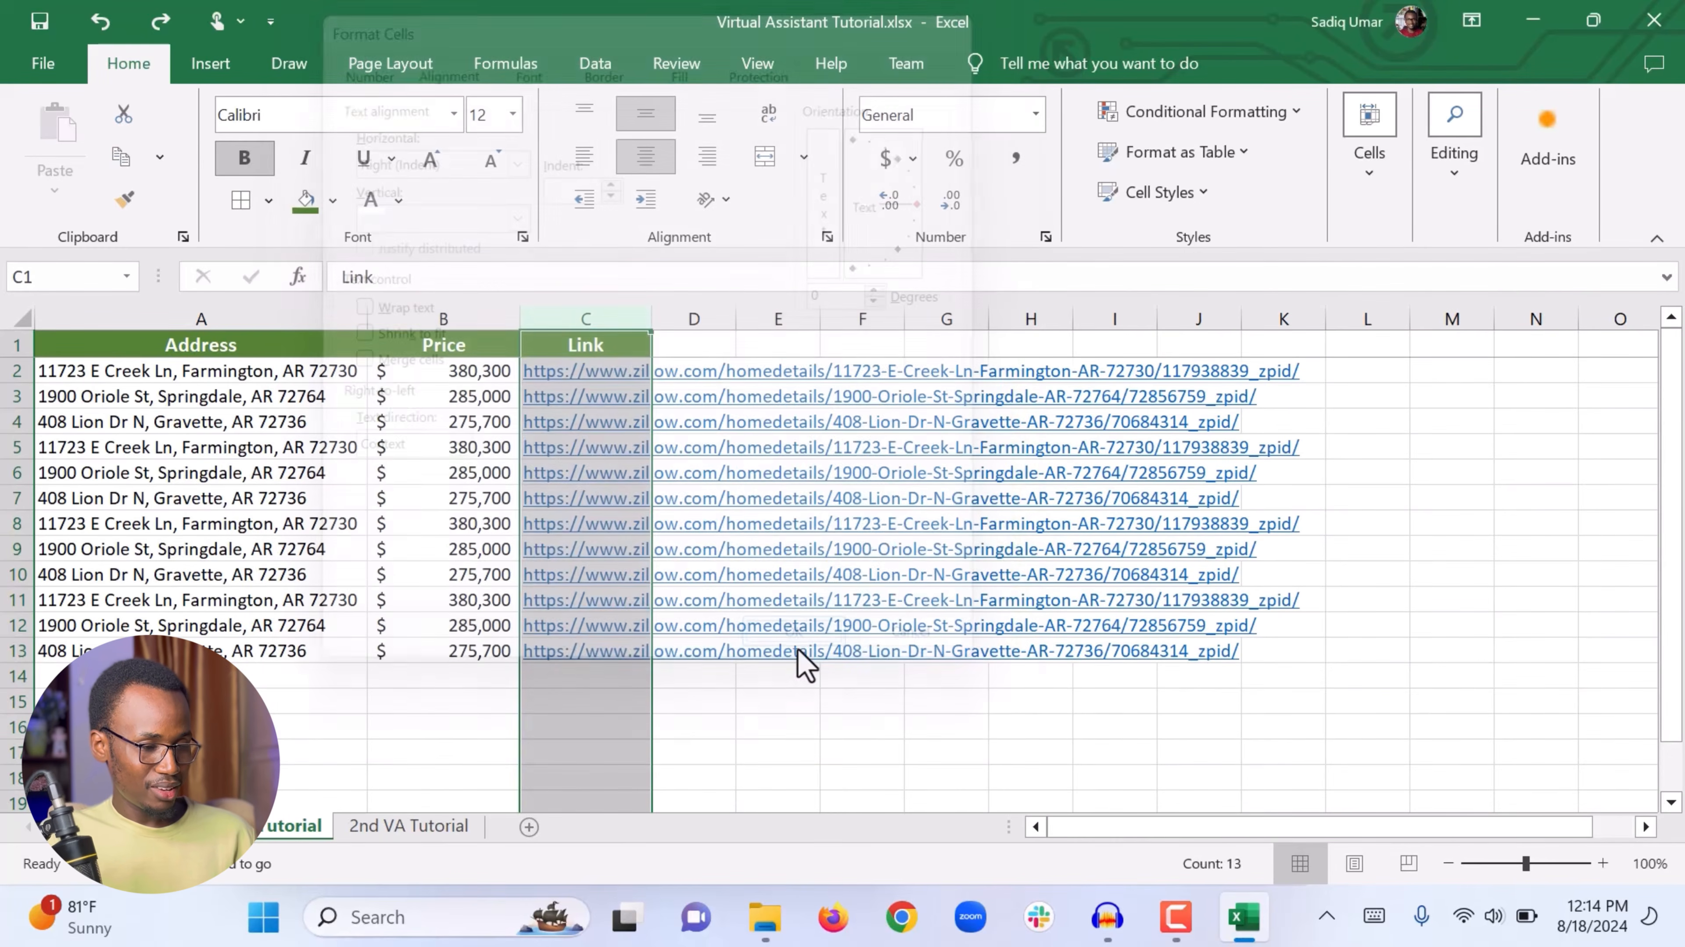
pyautogui.click(725, 375)
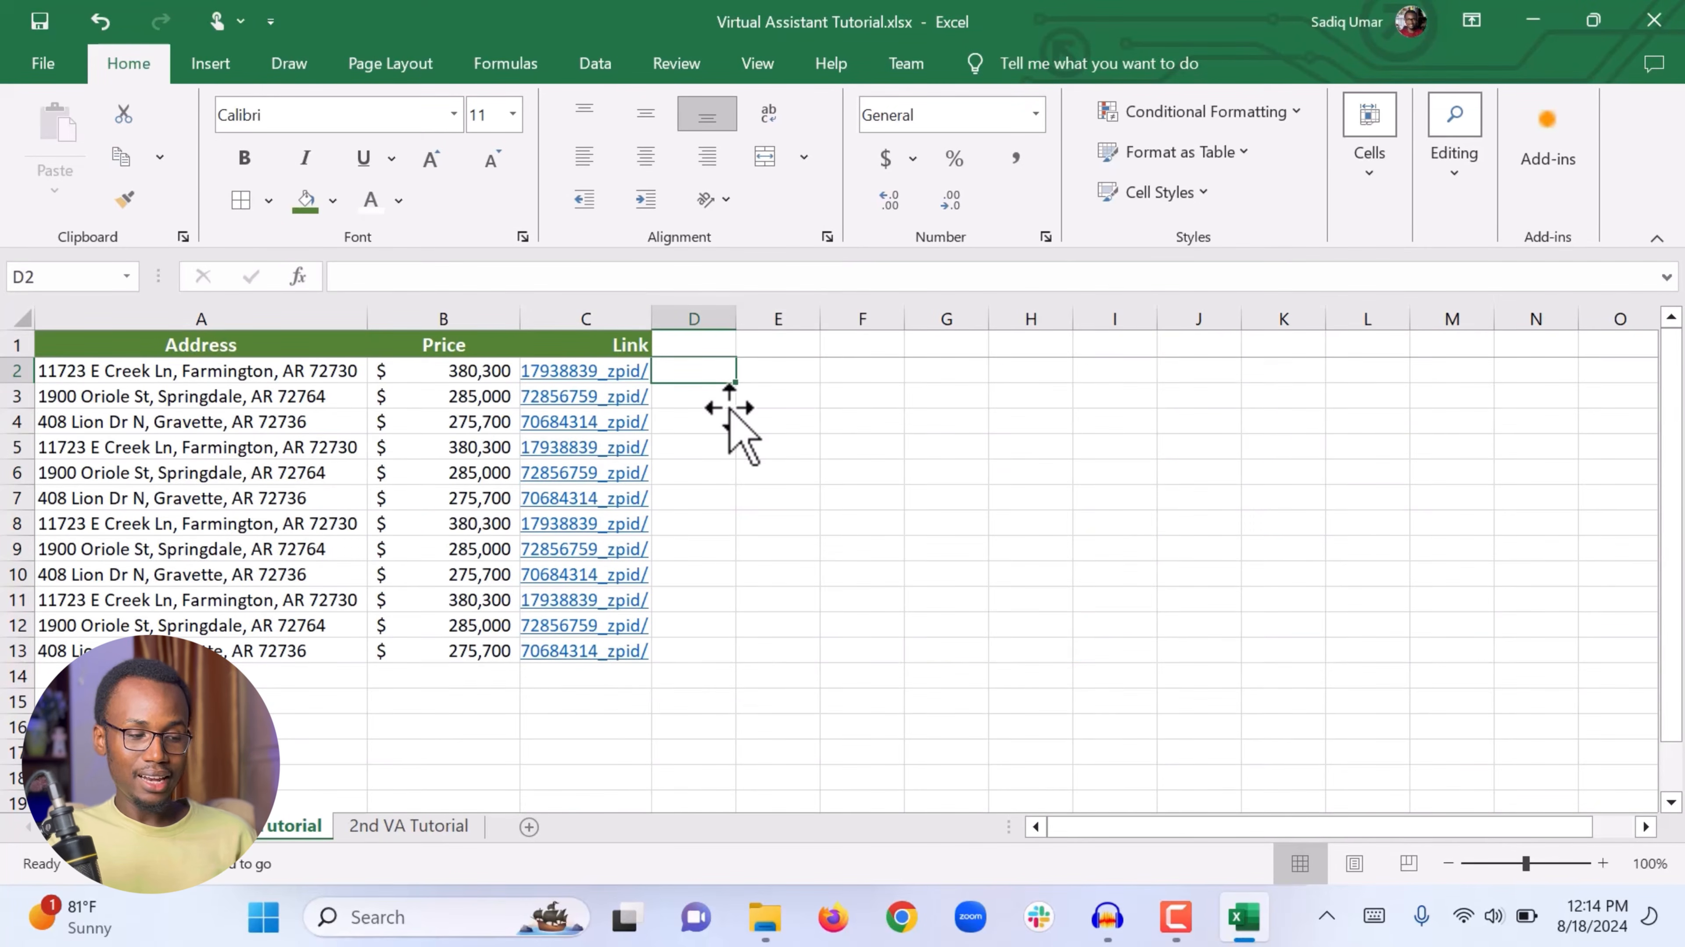
# Step: Center the Link header text in cell C1
pyautogui.press('Left')
pyautogui.press('Left')
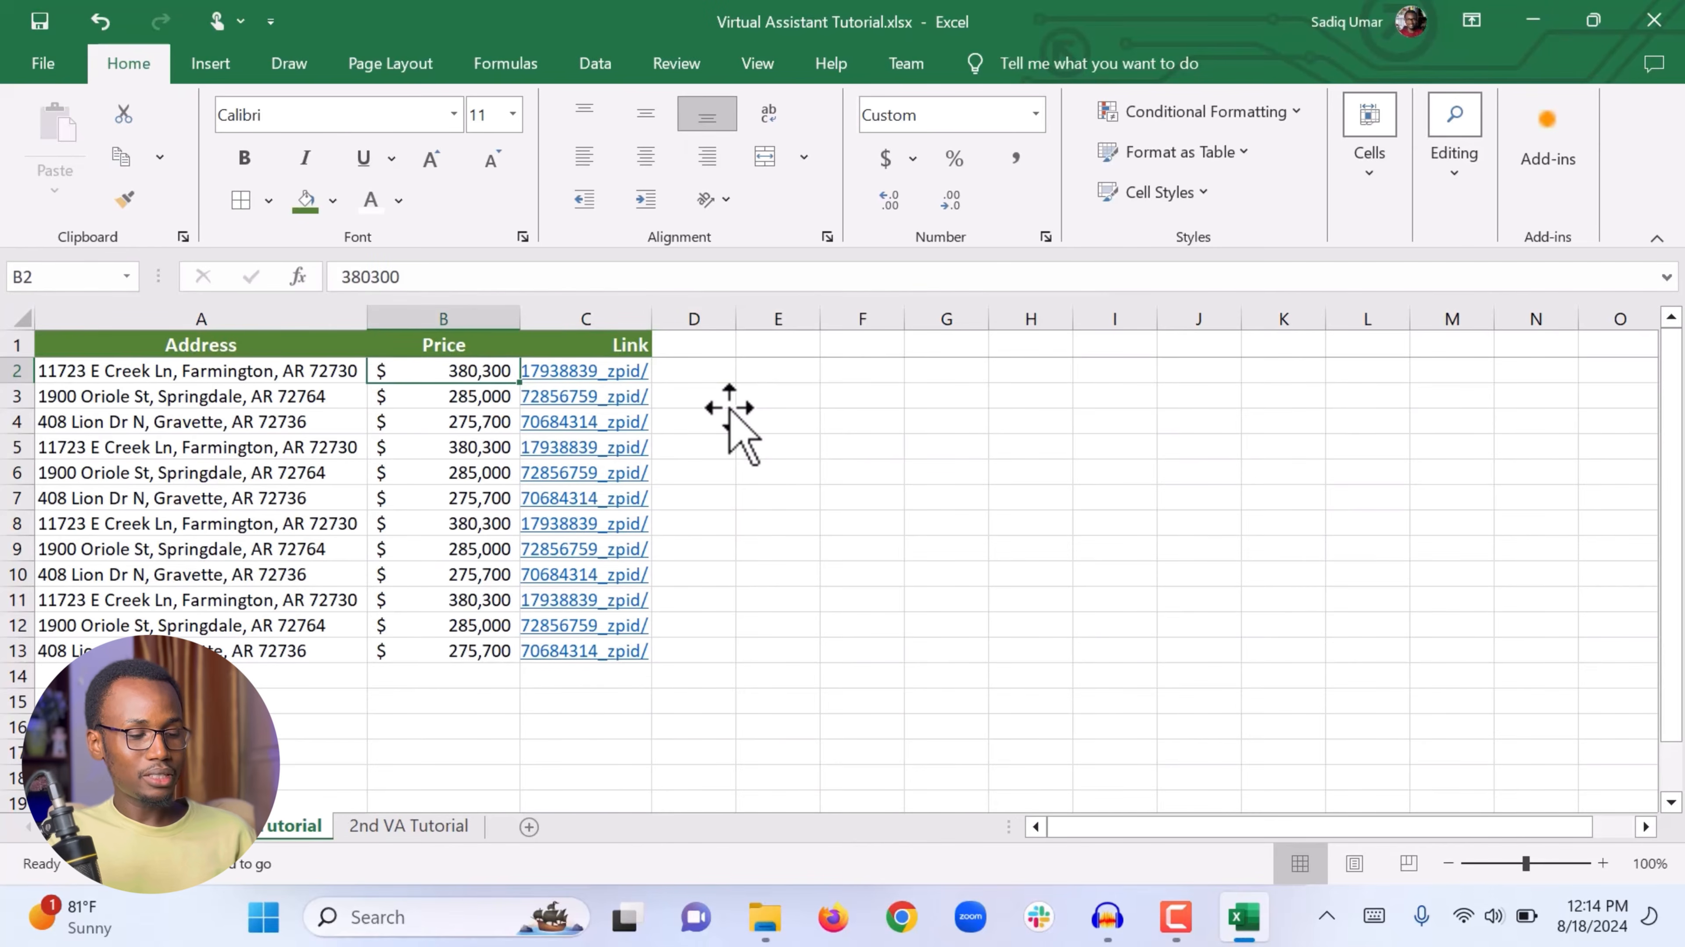
pyautogui.press('Right')
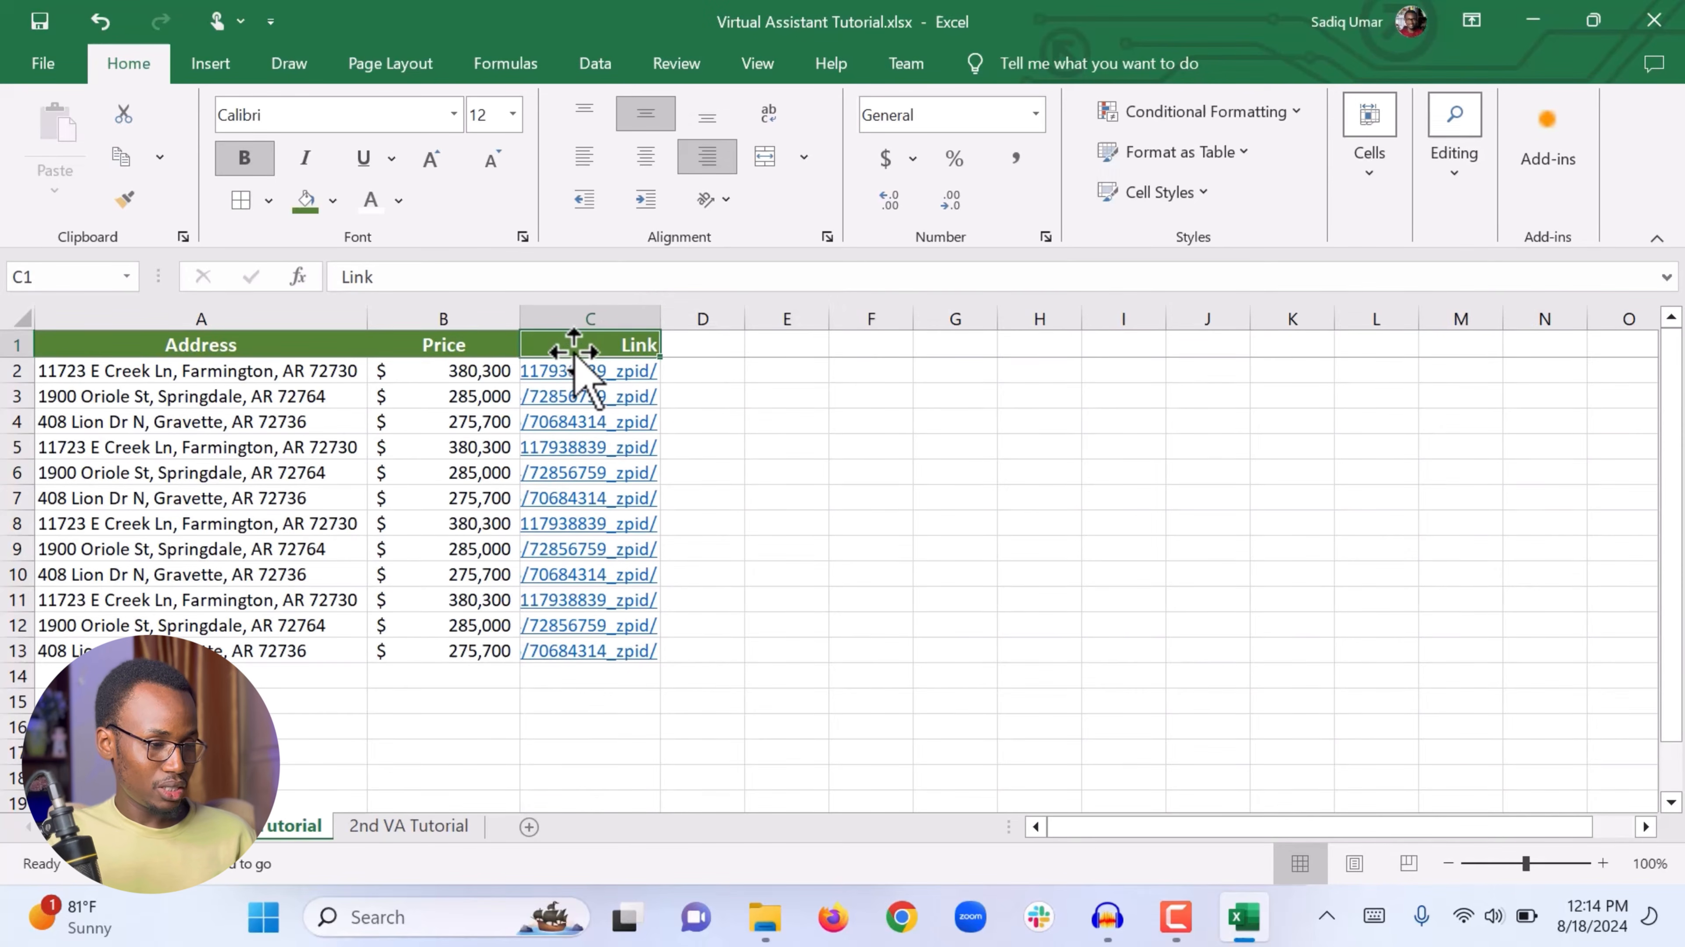
pyautogui.click(645, 157)
pyautogui.click(787, 443)
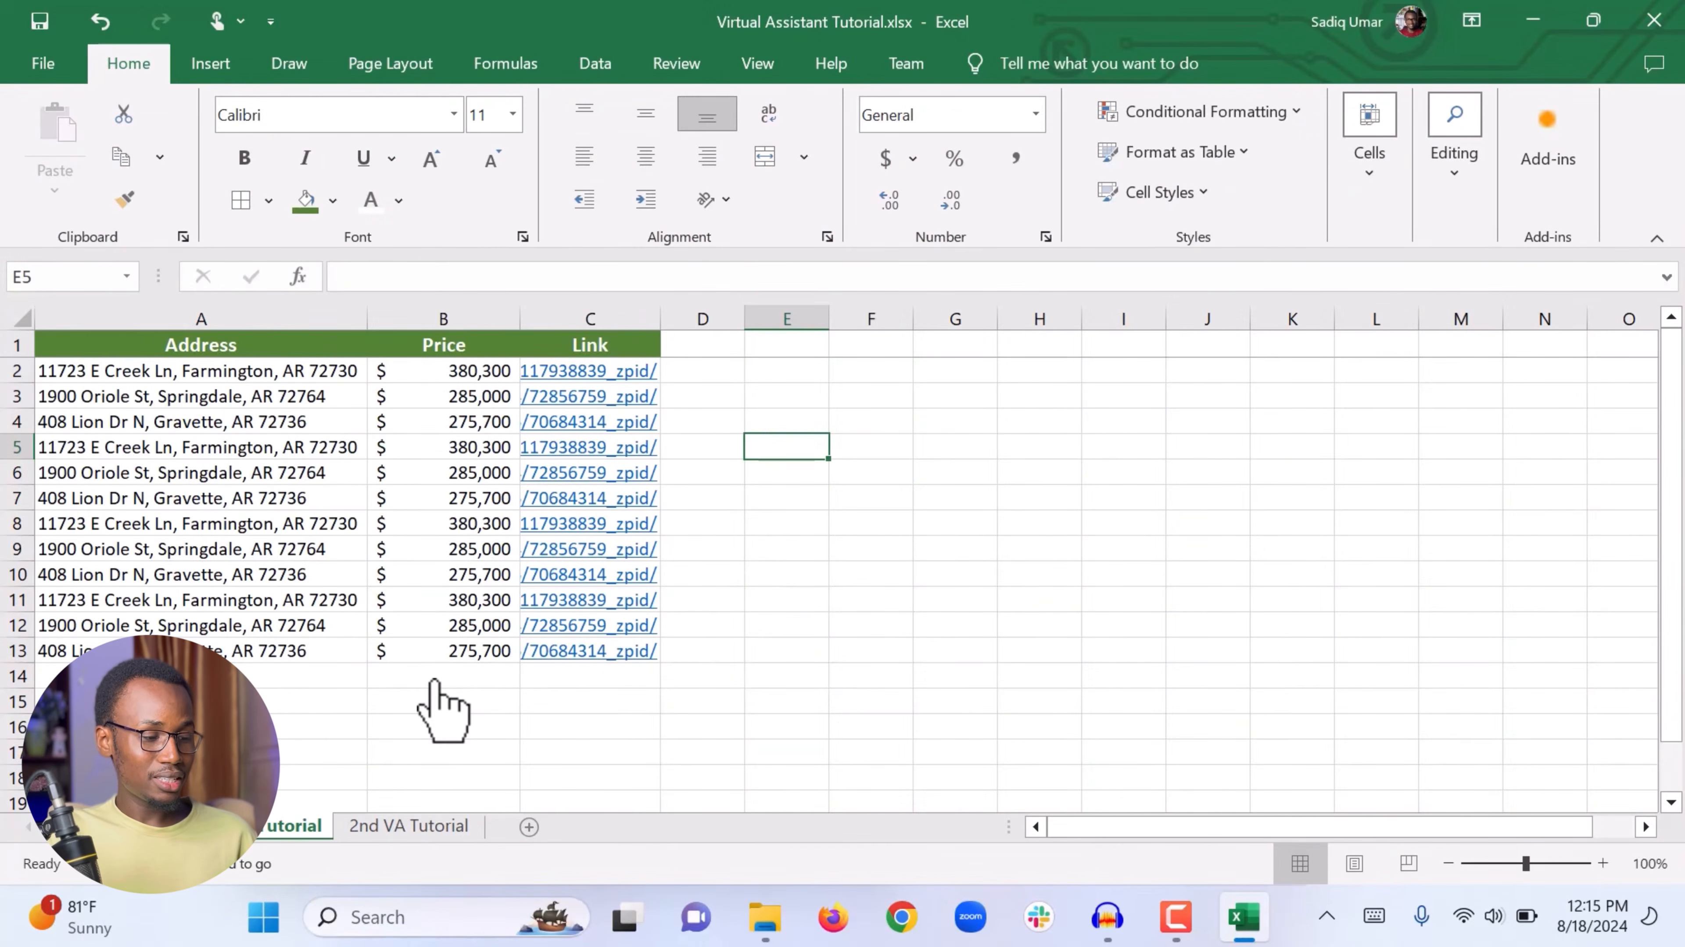
pyautogui.moveTo(434, 683); pyautogui.dragTo(432, 368)
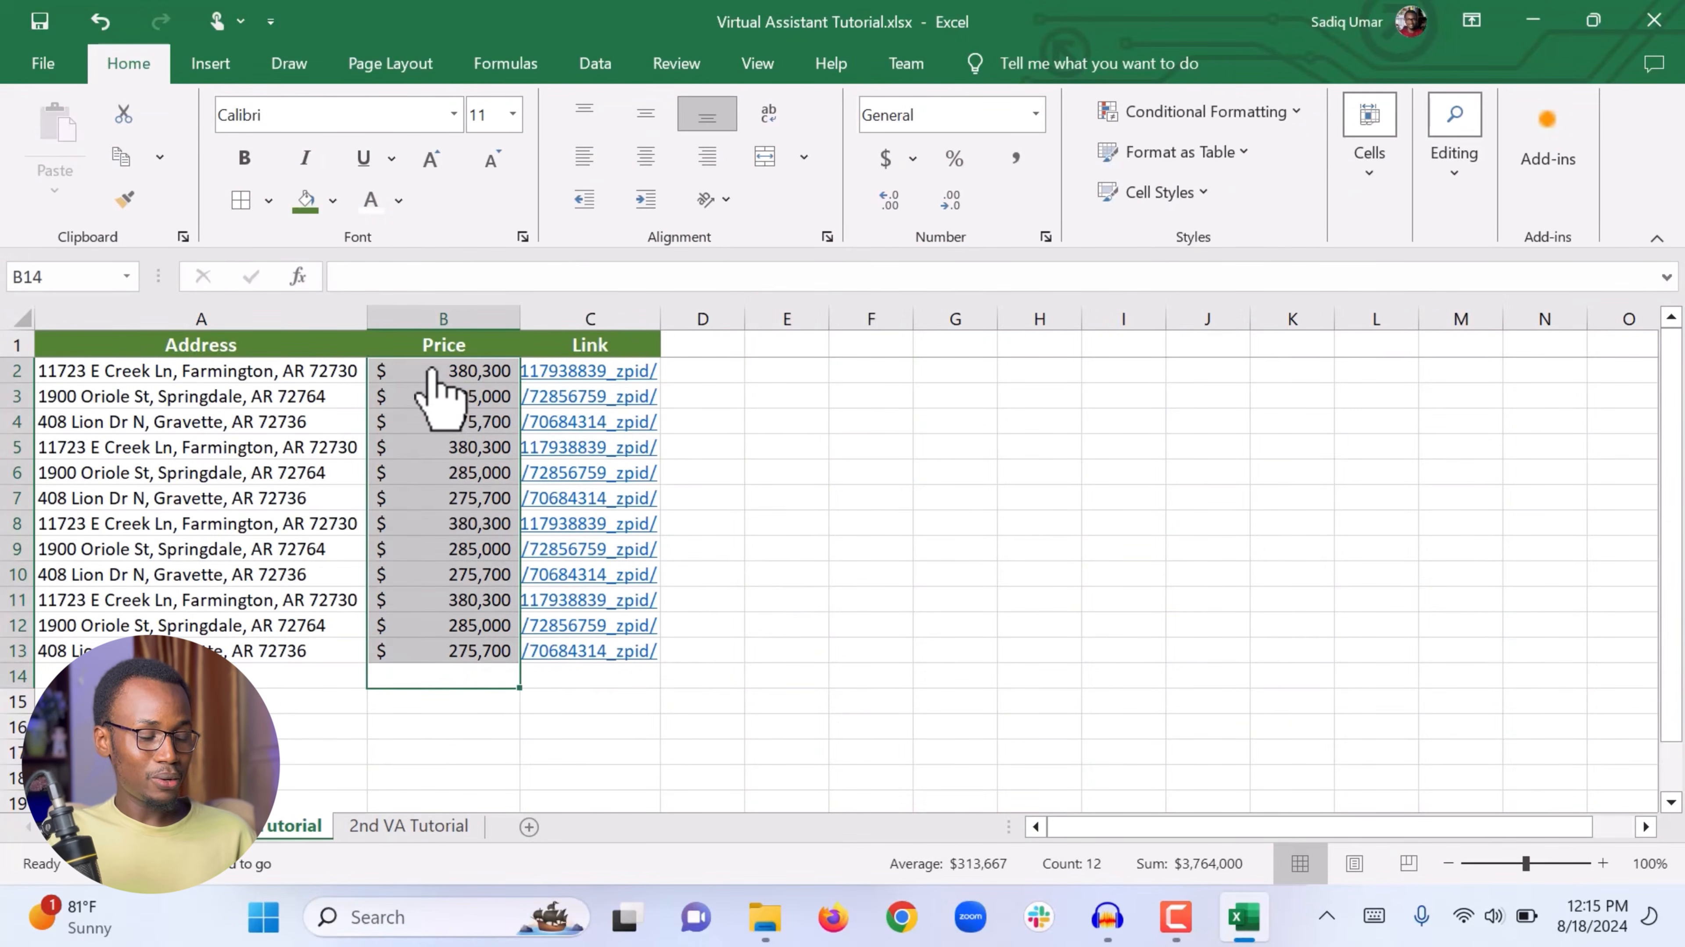
pyautogui.click(438, 374)
pyautogui.click(442, 423)
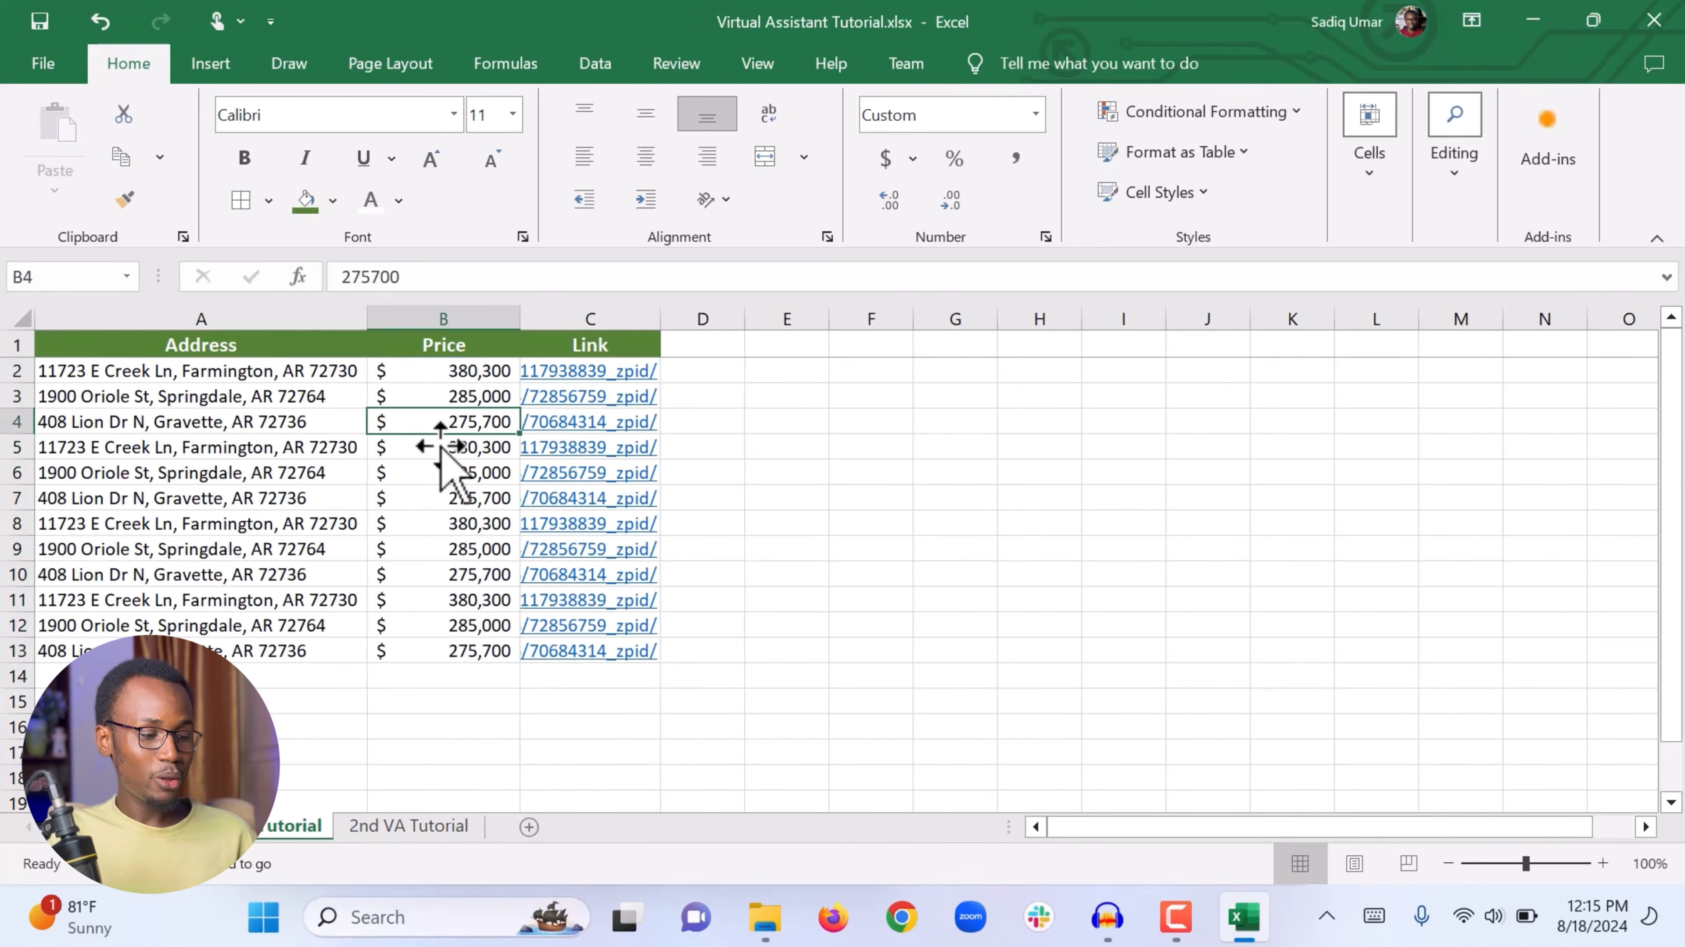
pyautogui.click(443, 470)
pyautogui.click(437, 680)
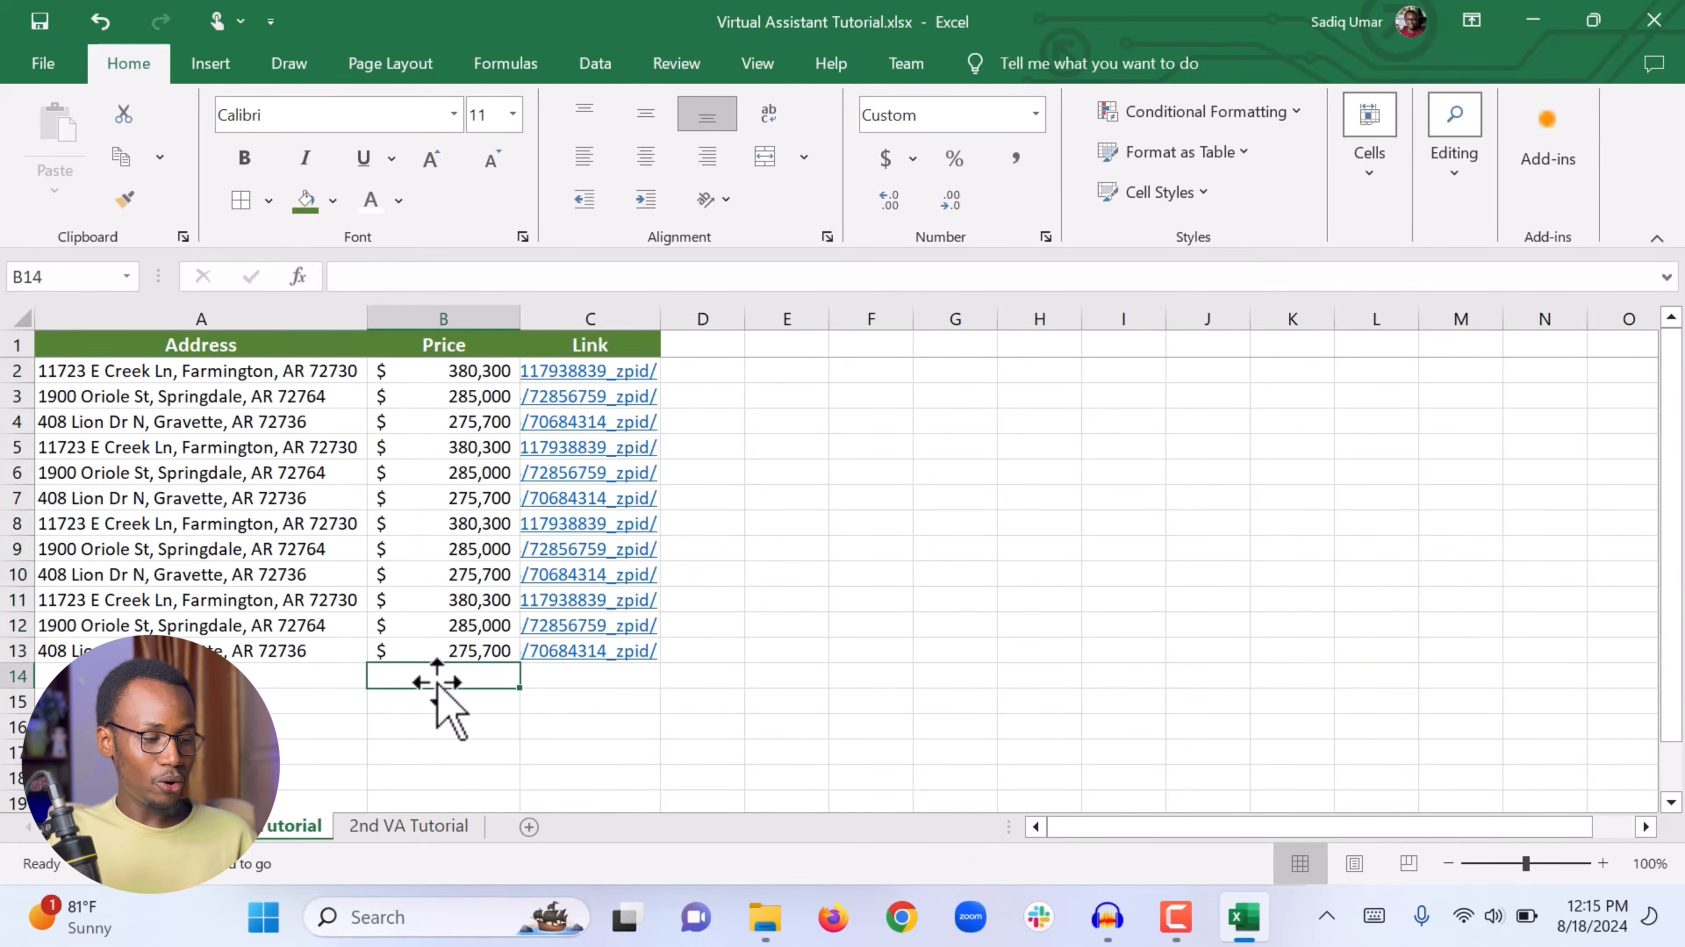
pyautogui.moveTo(438, 683); pyautogui.dragTo(481, 331)
pyautogui.click(467, 319)
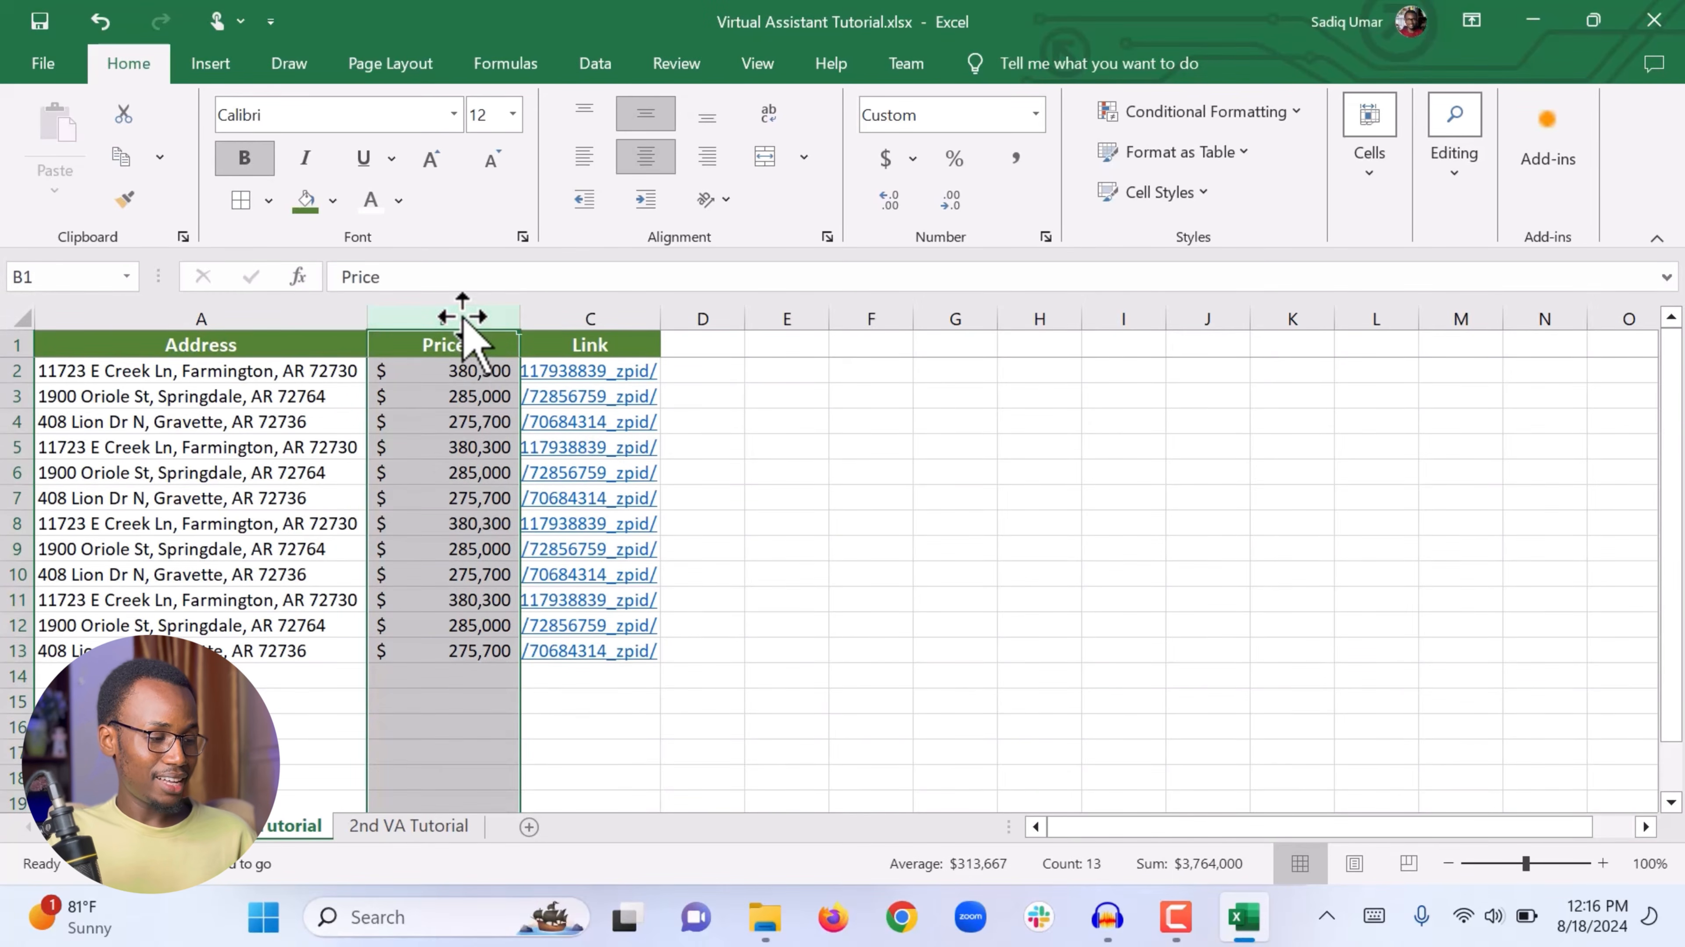
pyautogui.click(17, 396)
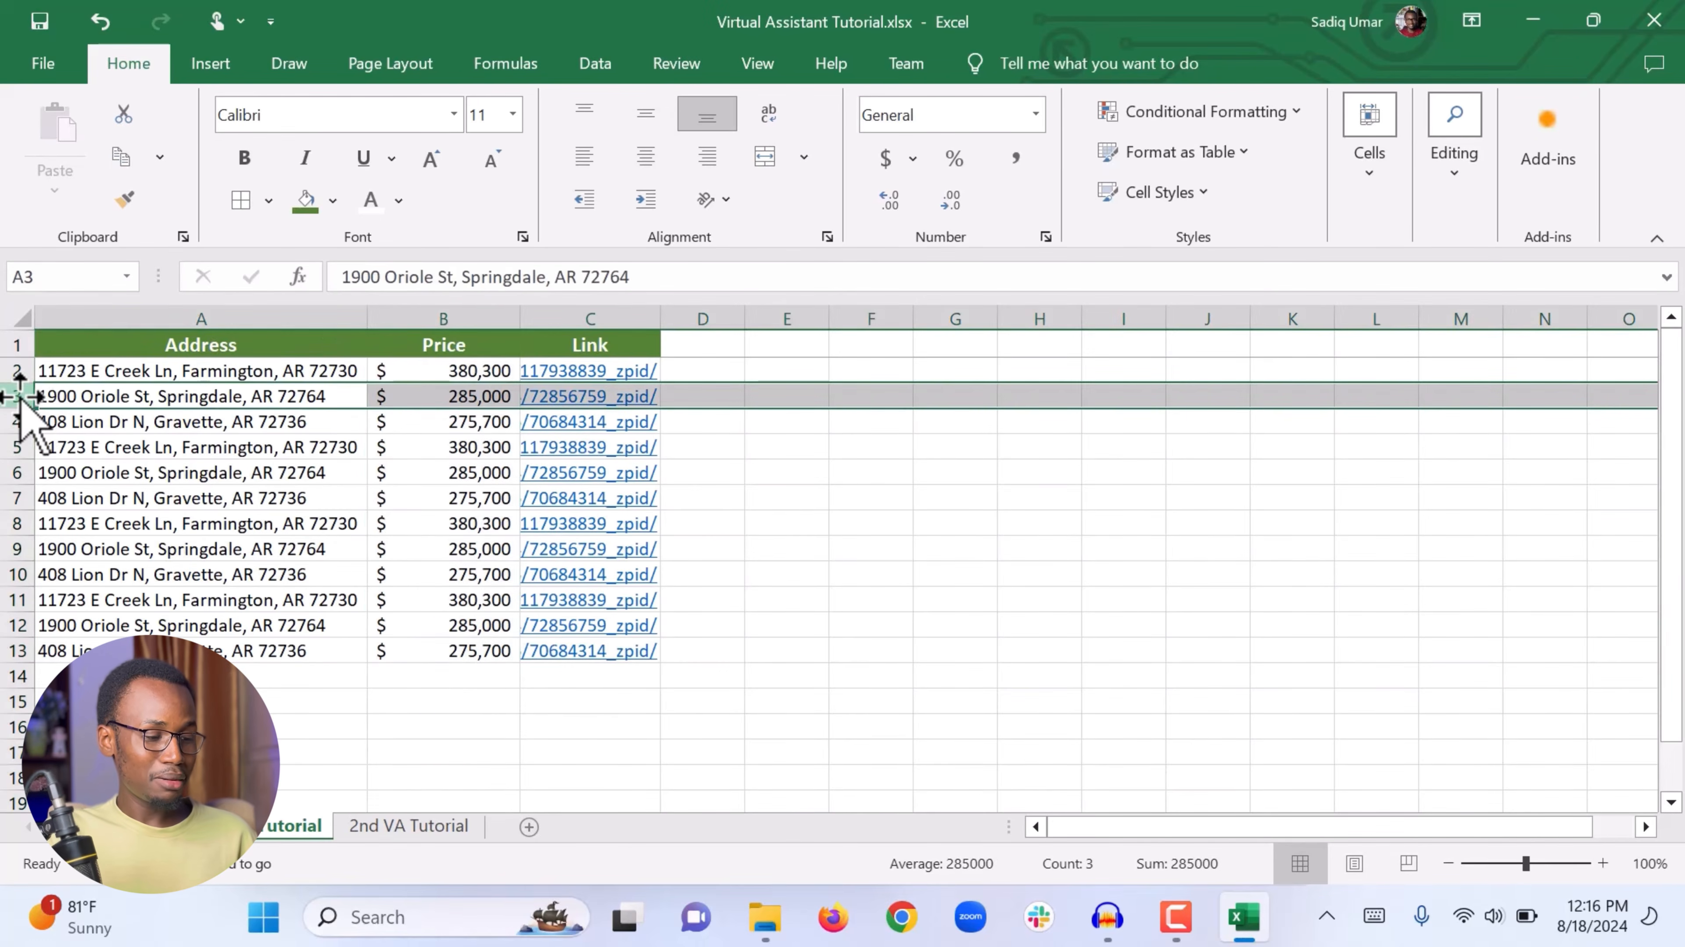
pyautogui.moveTo(715, 800); pyautogui.dragTo(90, 328)
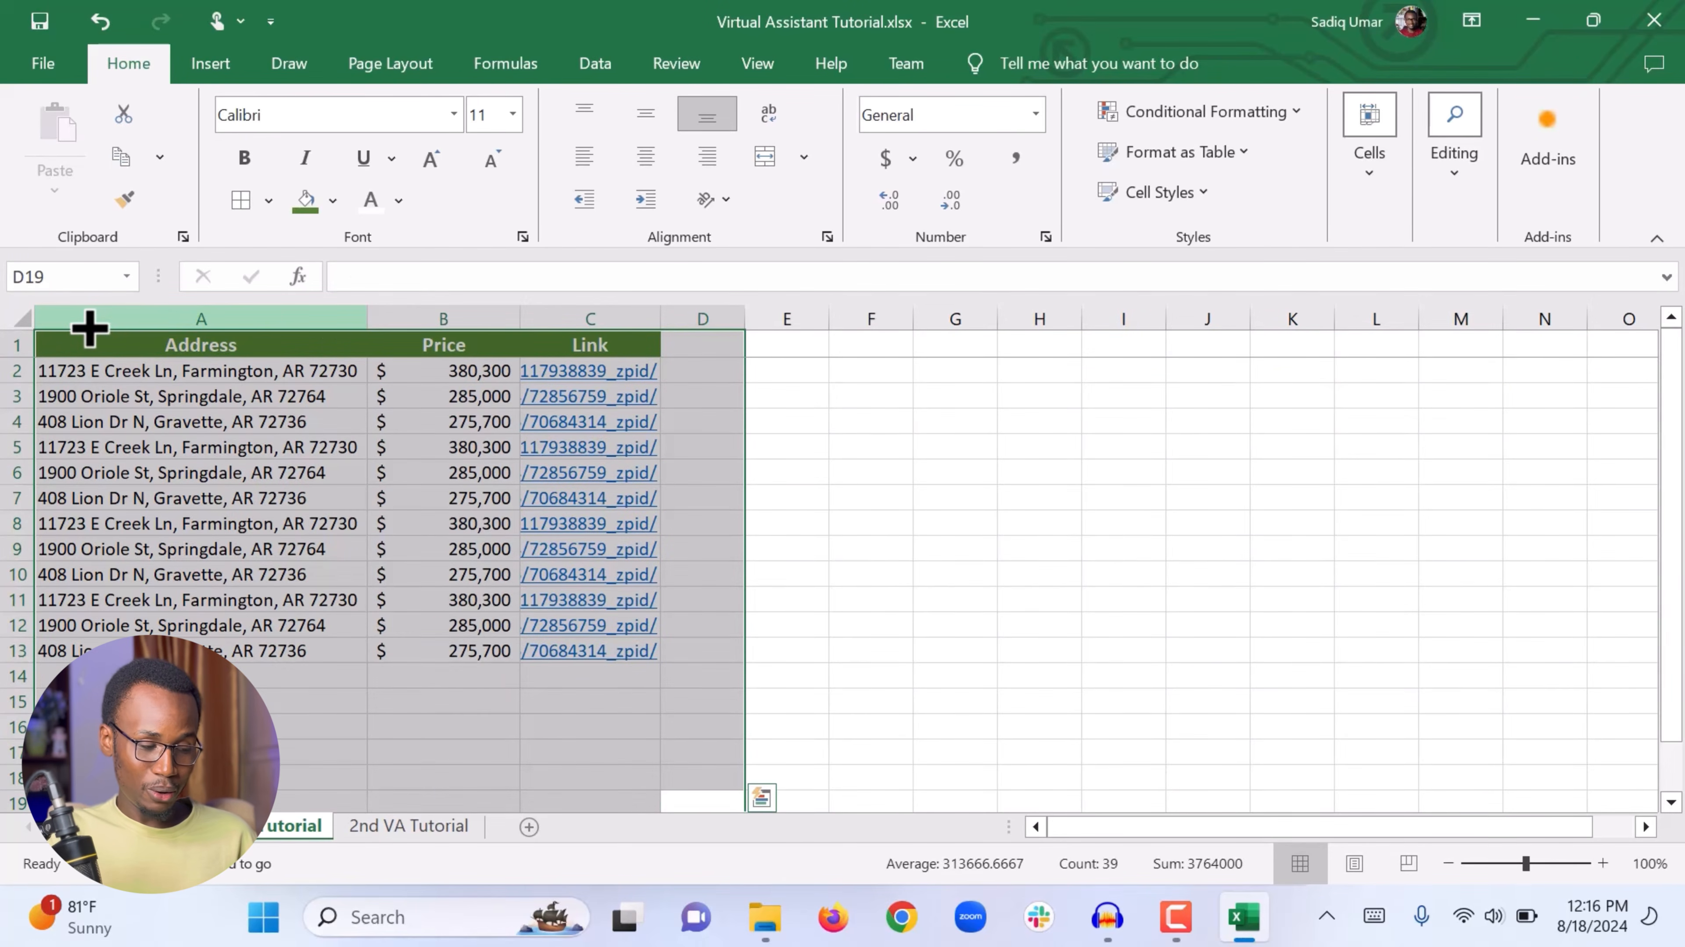
pyautogui.click(152, 496)
# Step: Italicize the price values in B2 to B15
pyautogui.moveTo(464, 701); pyautogui.dragTo(459, 375)
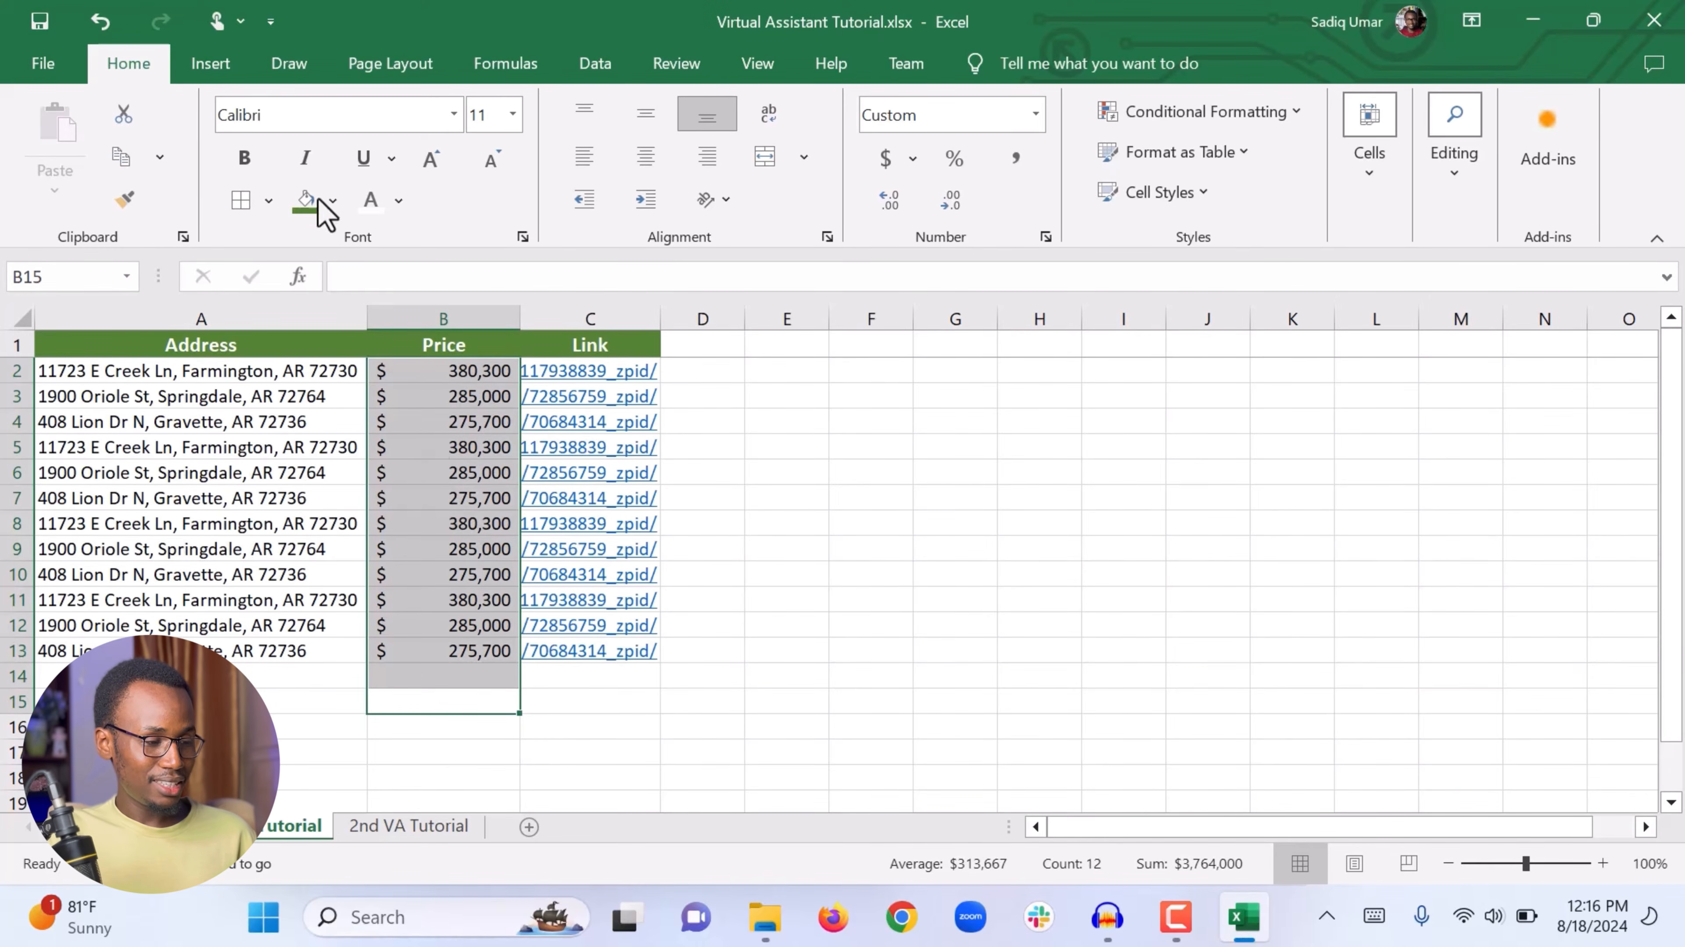
pyautogui.click(305, 159)
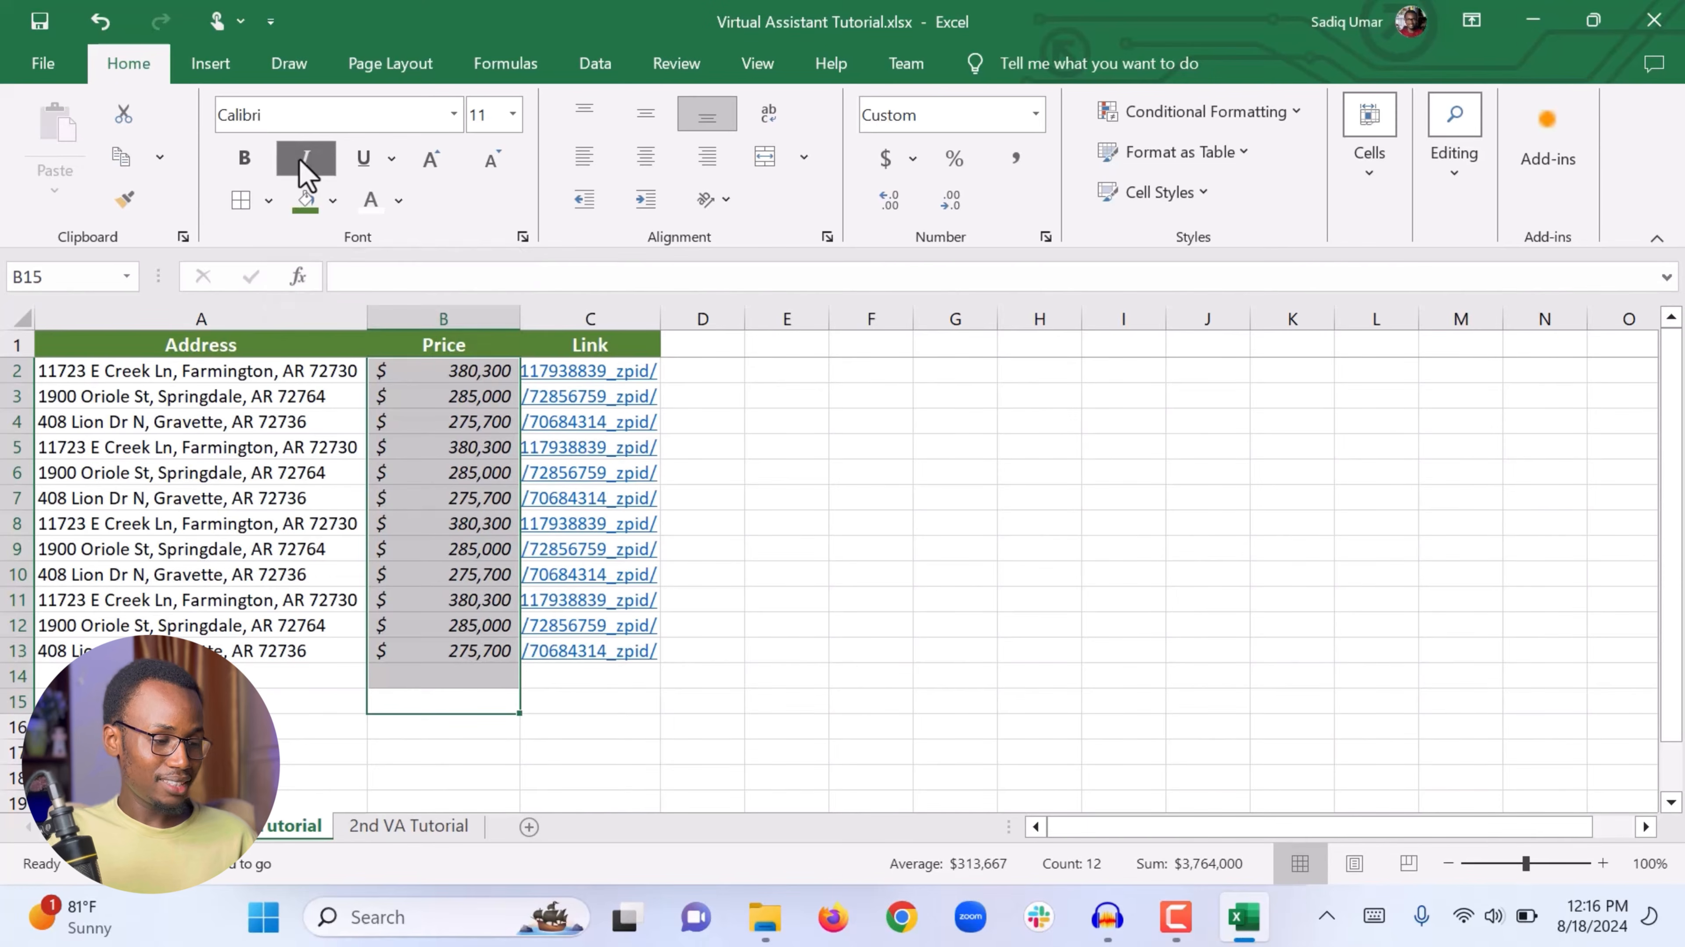
pyautogui.click(462, 702)
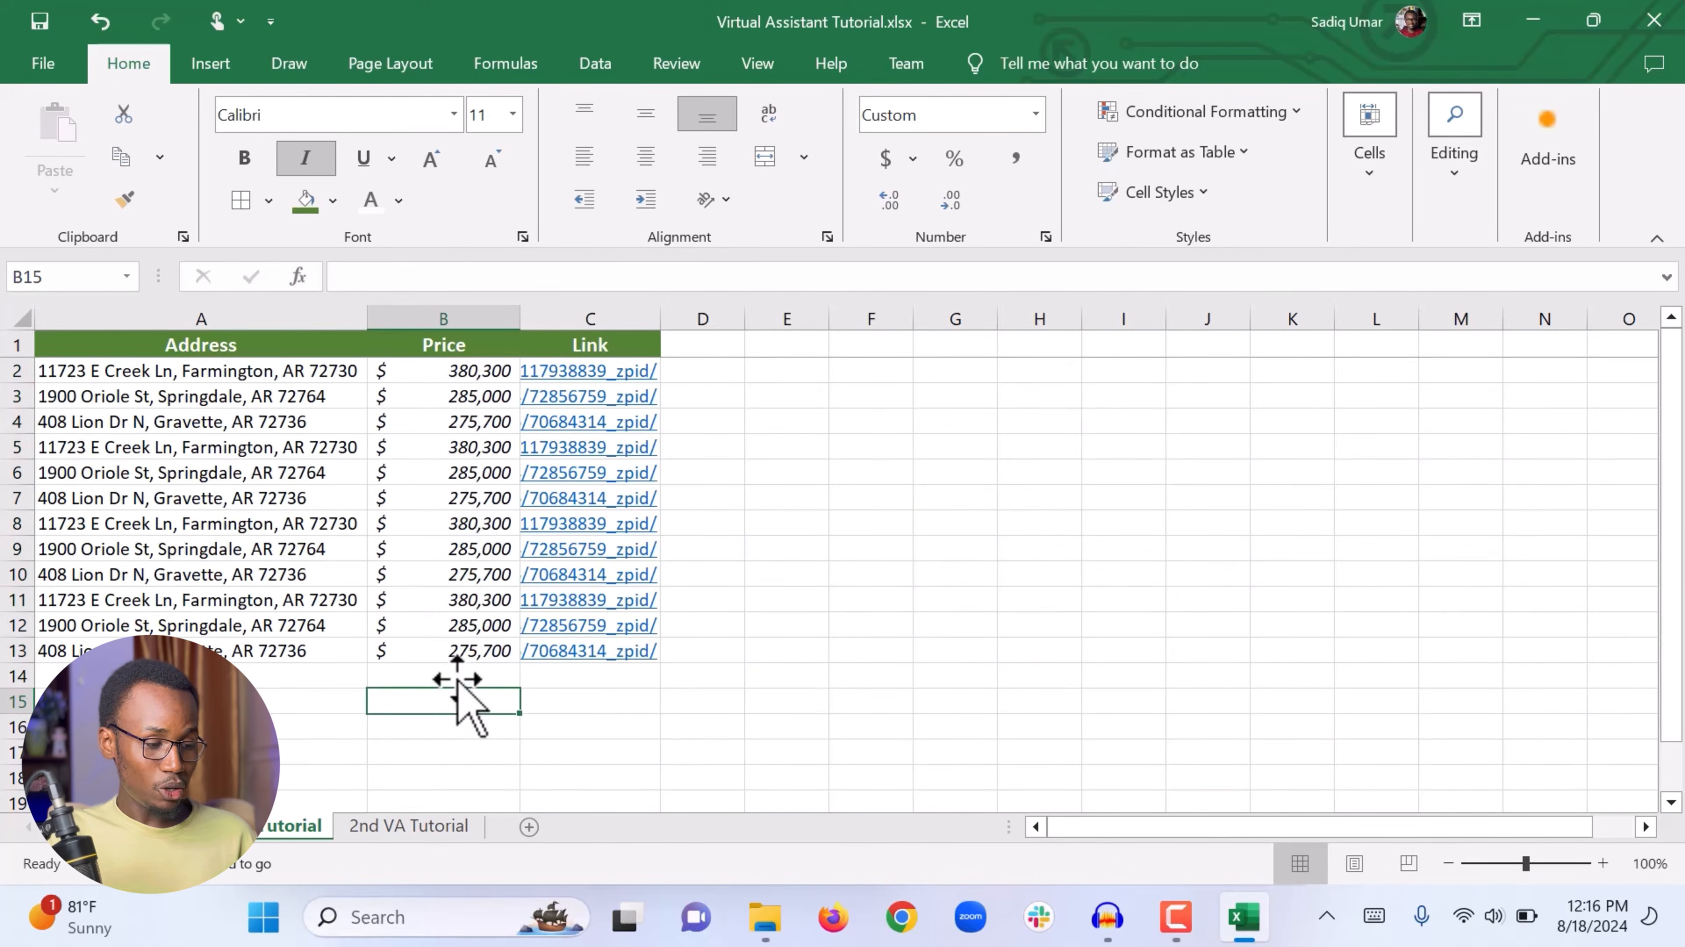
# Step: Bold the price values in column B
pyautogui.moveTo(462, 676); pyautogui.dragTo(458, 361)
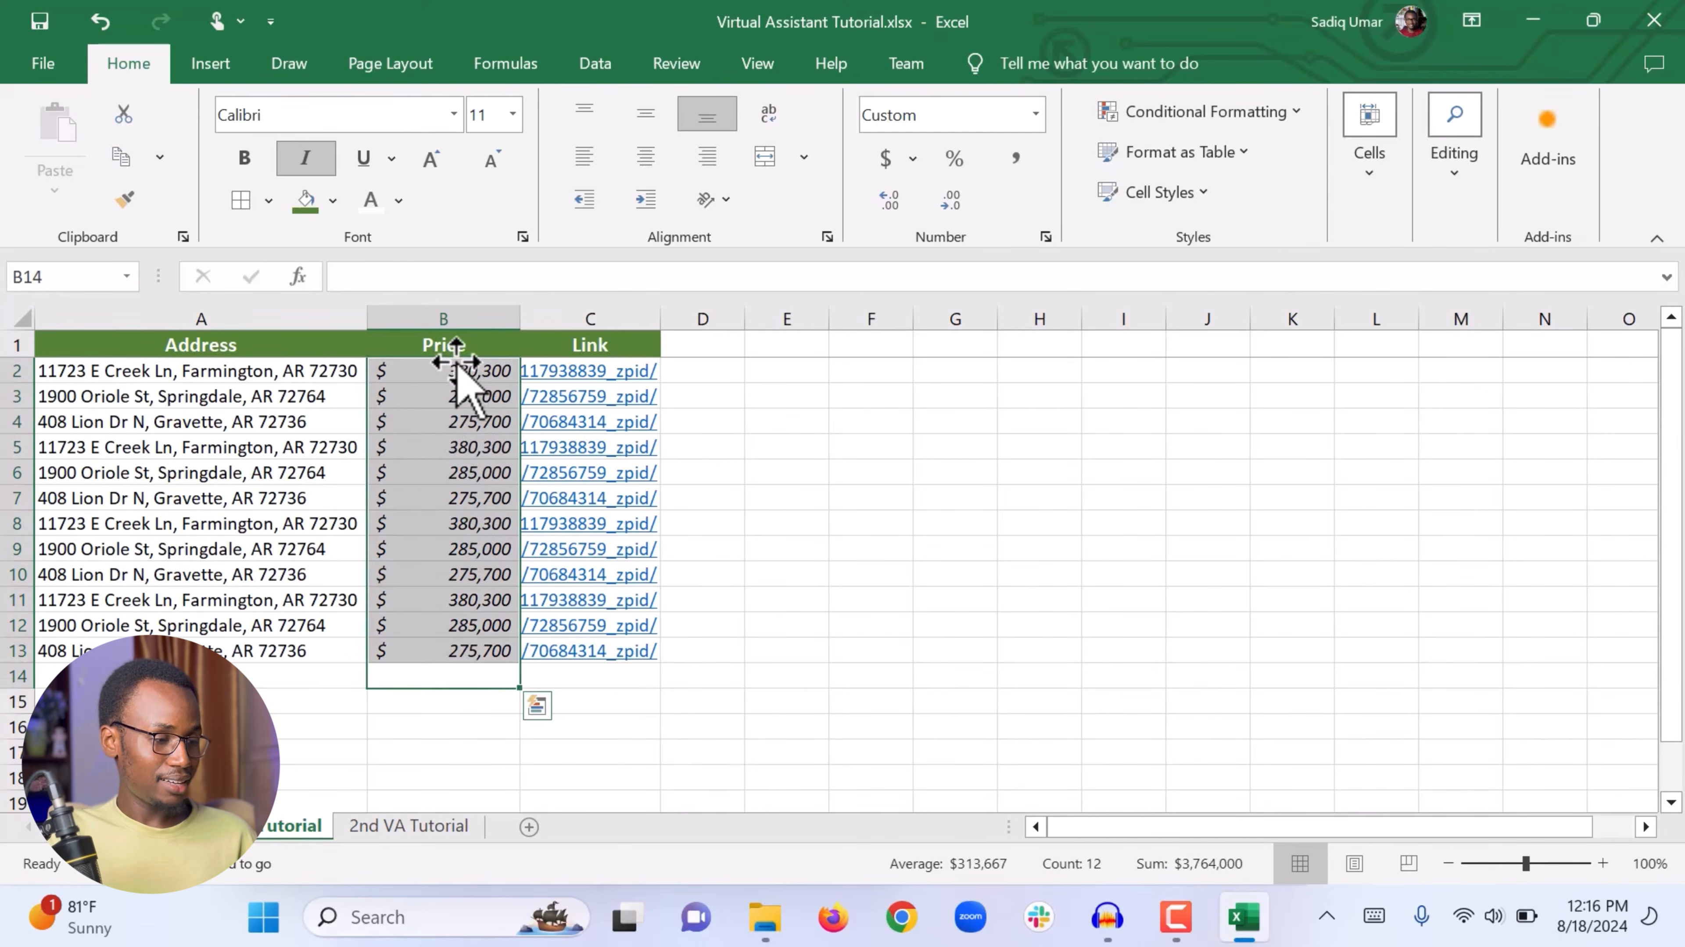
pyautogui.click(243, 158)
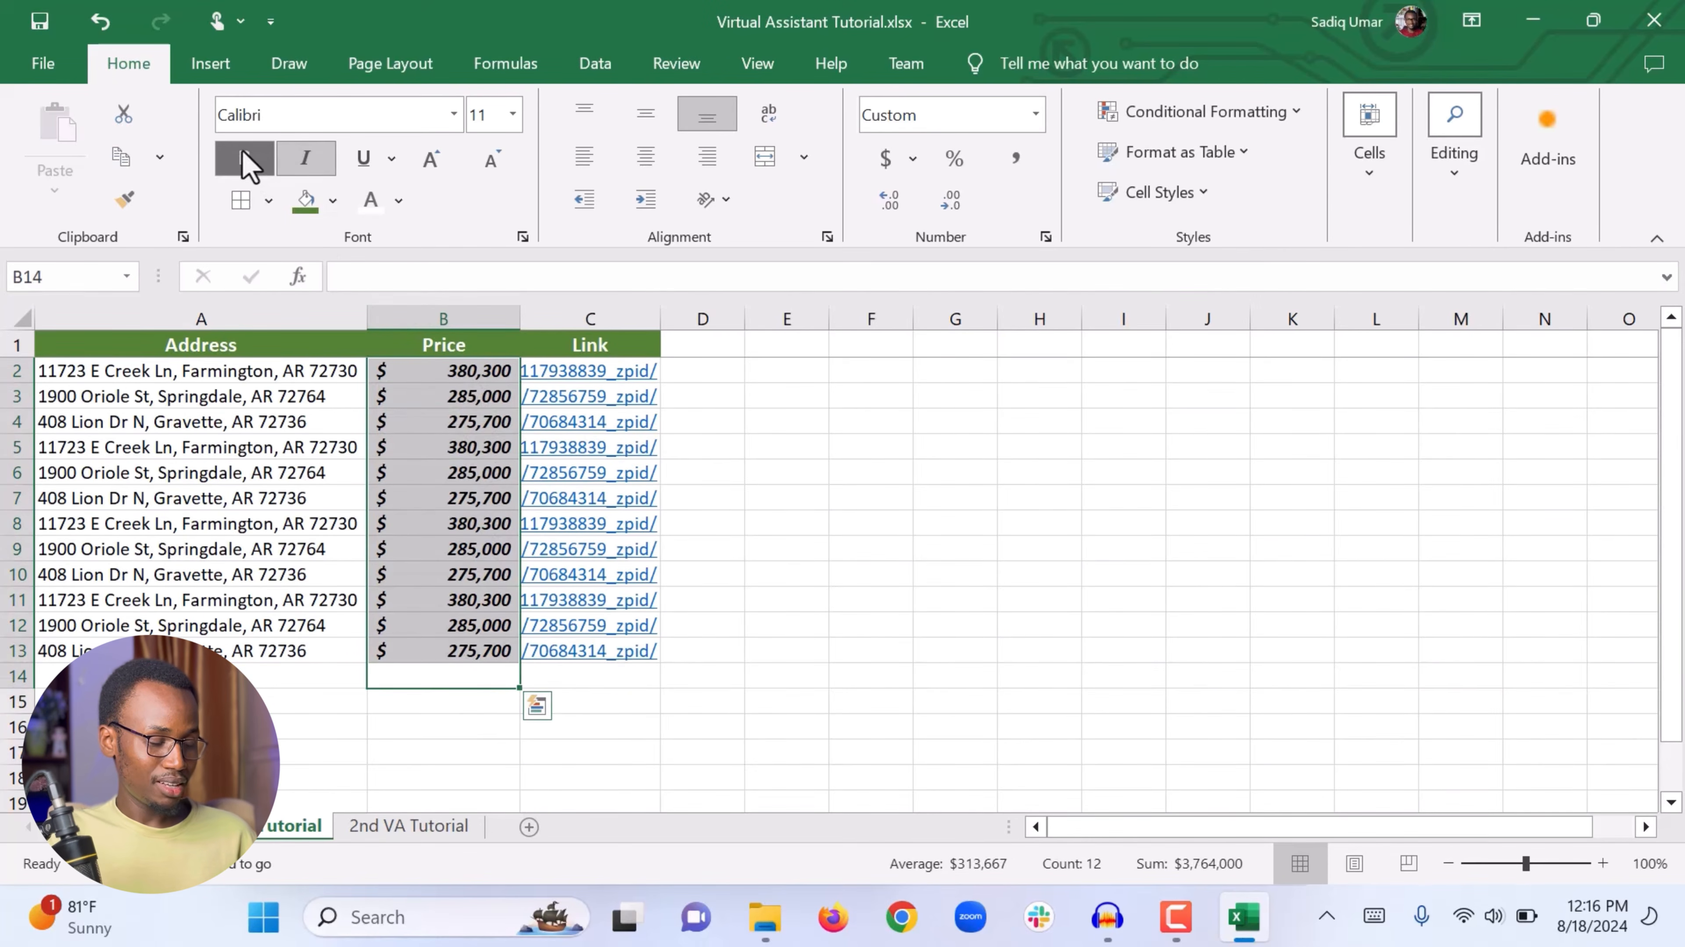
pyautogui.click(416, 756)
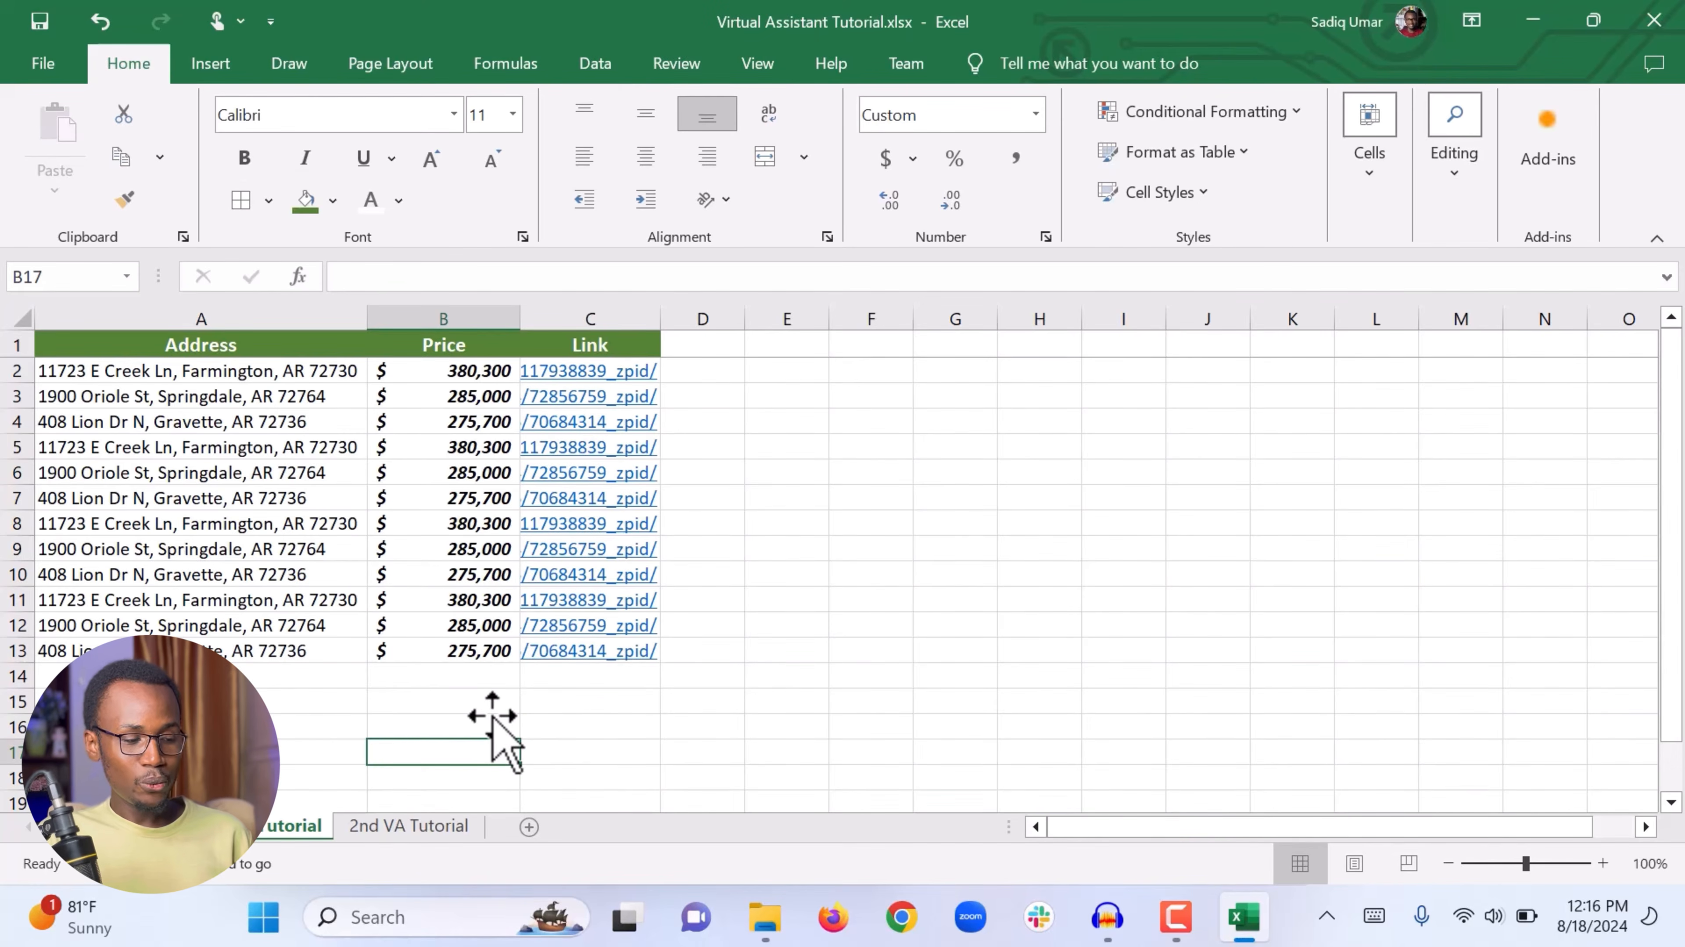
# Step: Add the header Yes/No in cell D1
pyautogui.rightClick(681, 731)
pyautogui.click(1187, 526)
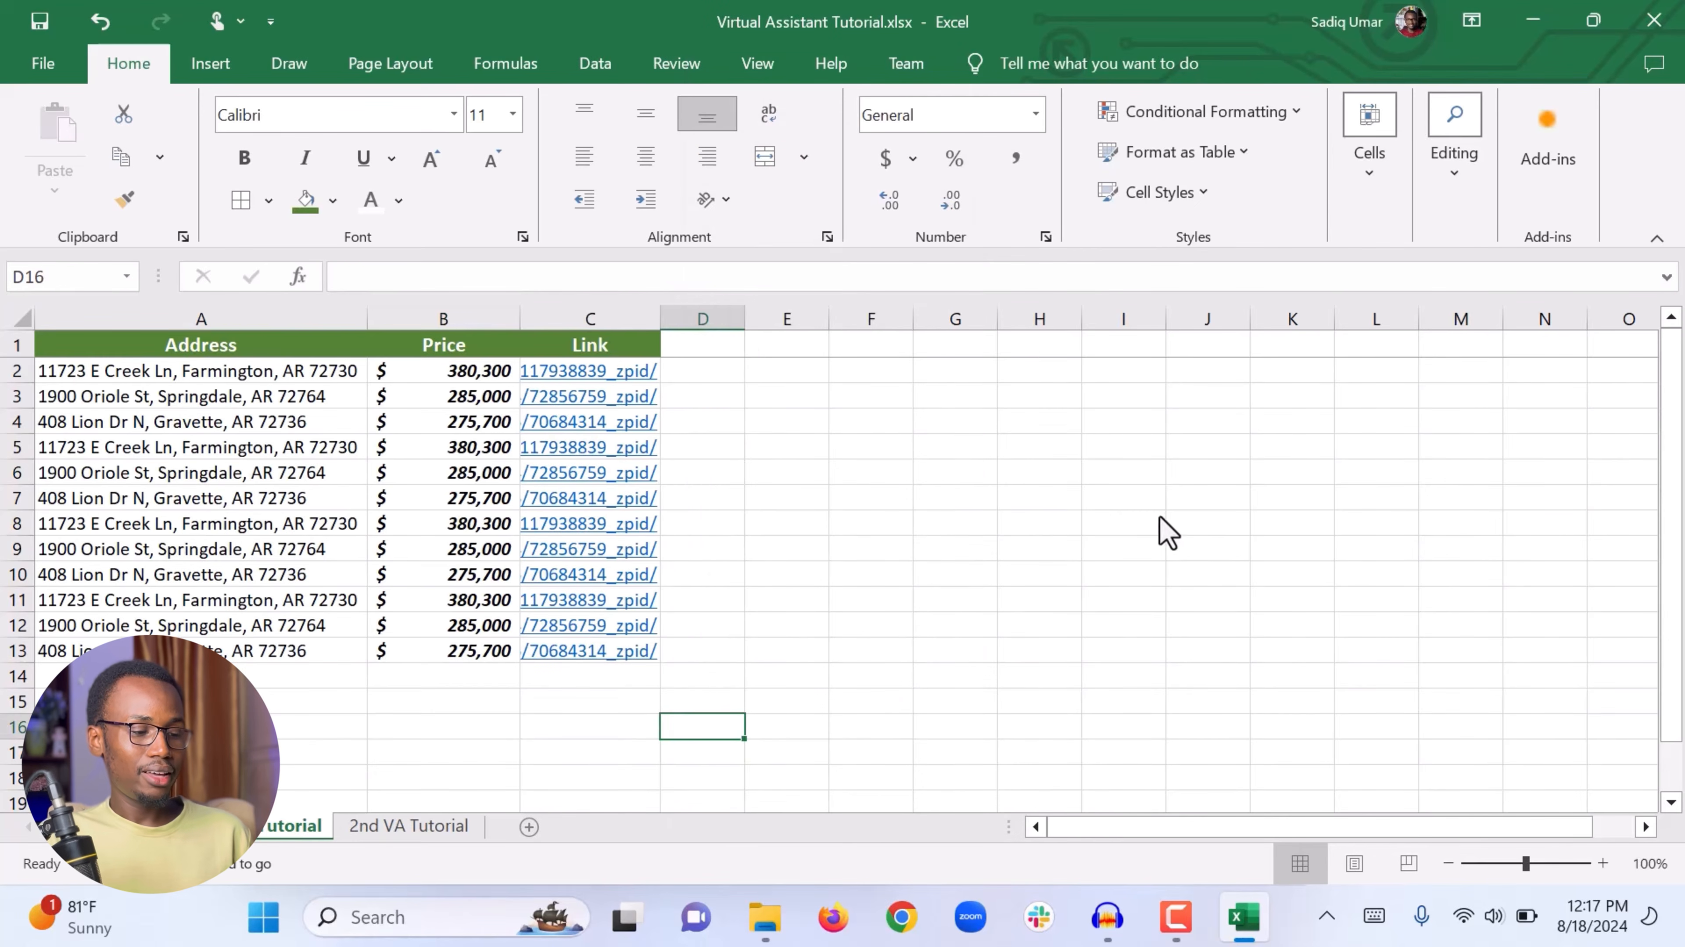
pyautogui.click(707, 350)
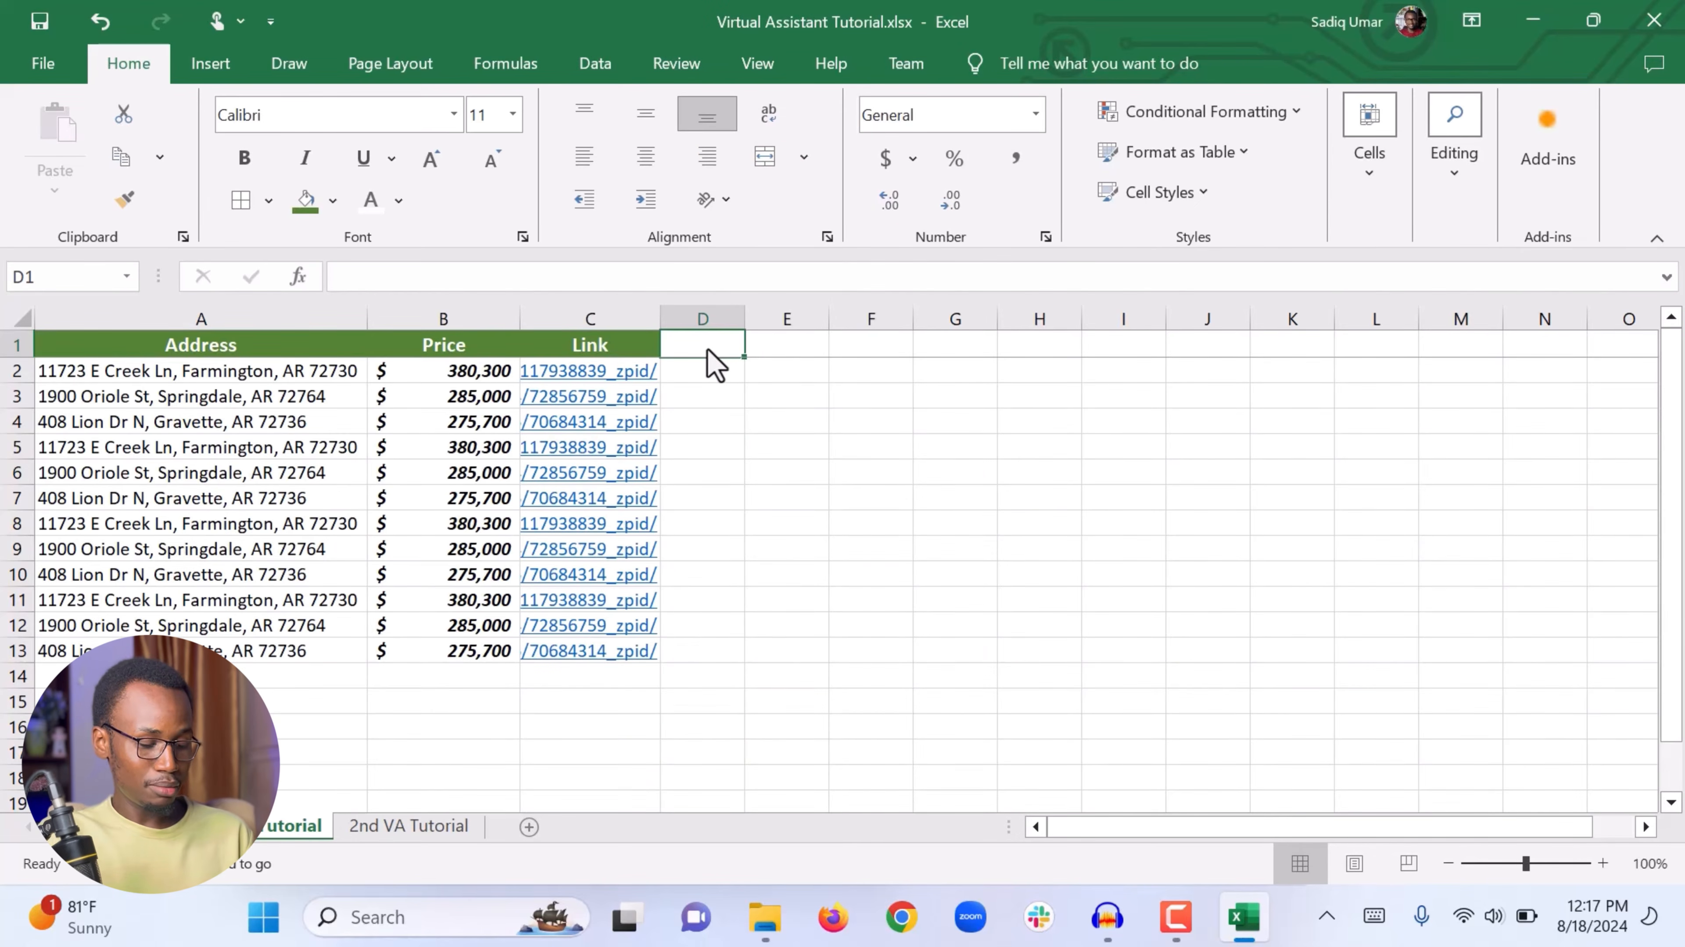
pyautogui.write('Yes')
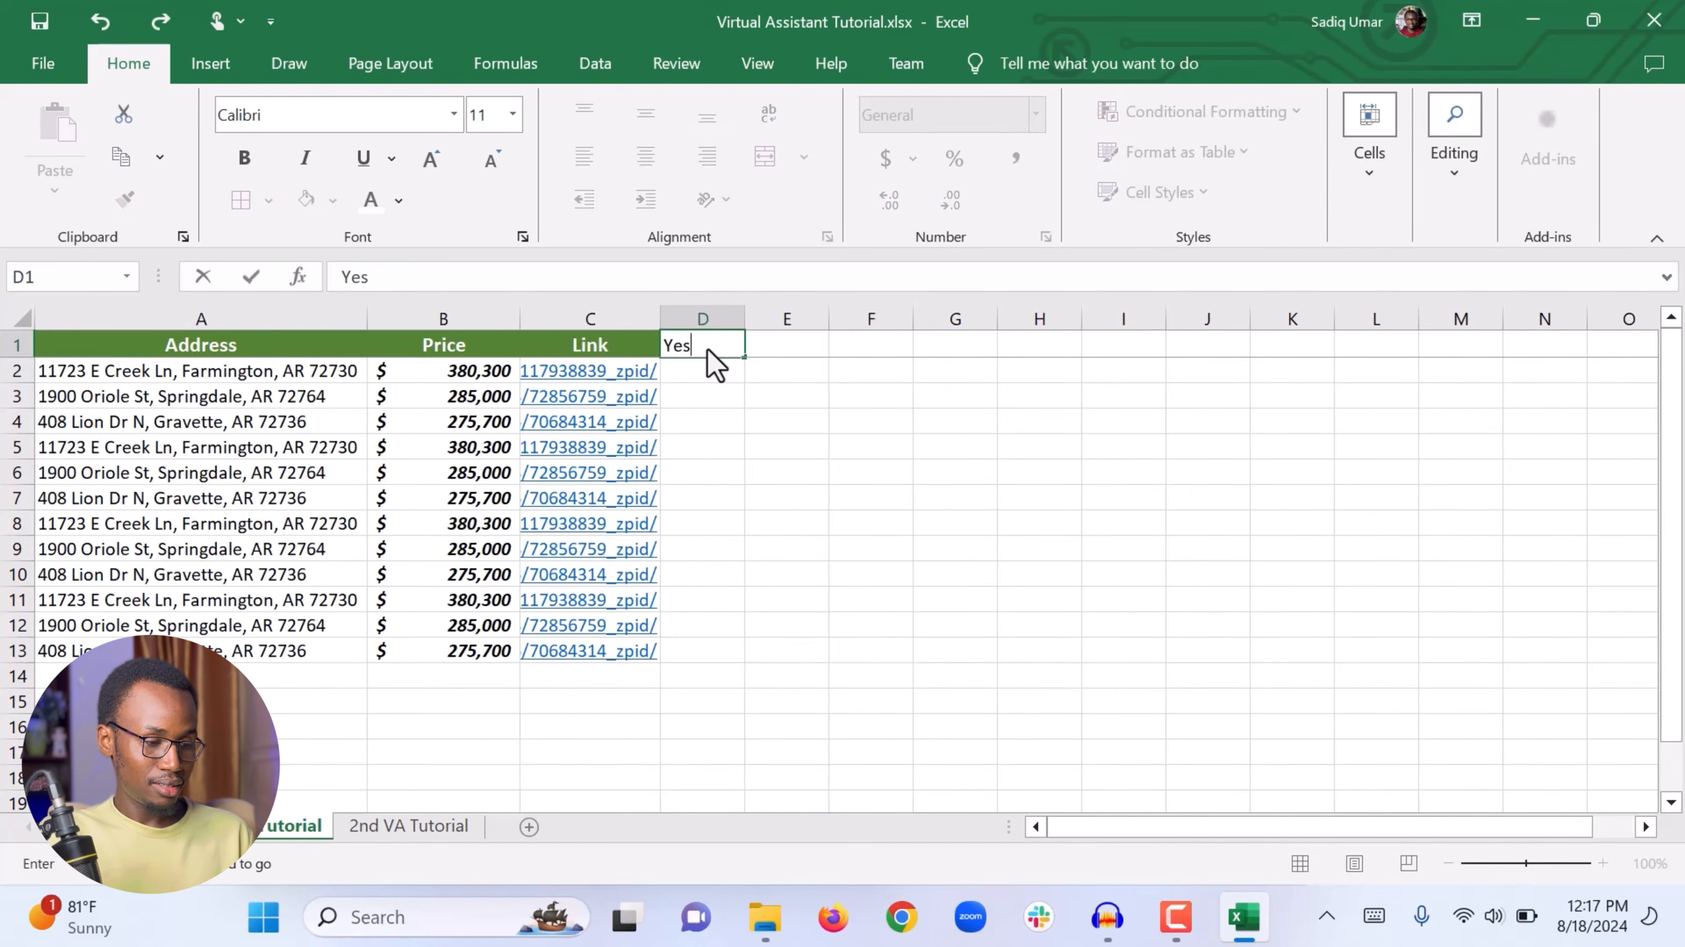
pyautogui.write('/No')
pyautogui.press('Return')
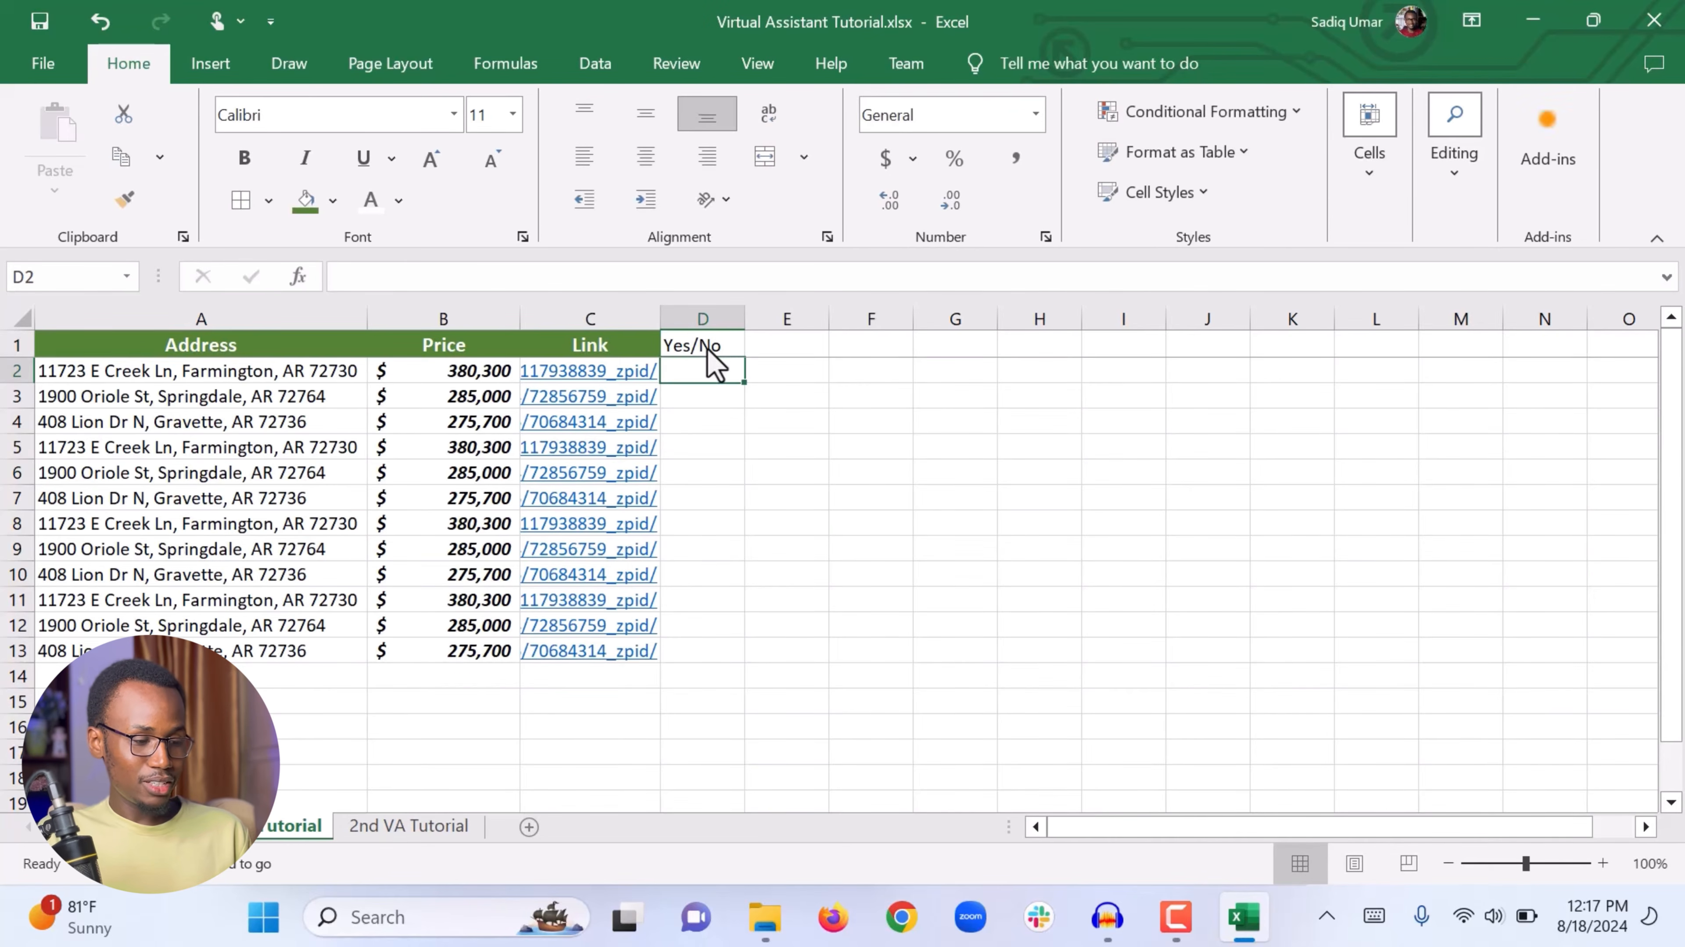
# Step: Copy the Price header's formatting onto the Yes/No header in D1 with Format Painter
pyautogui.click(816, 453)
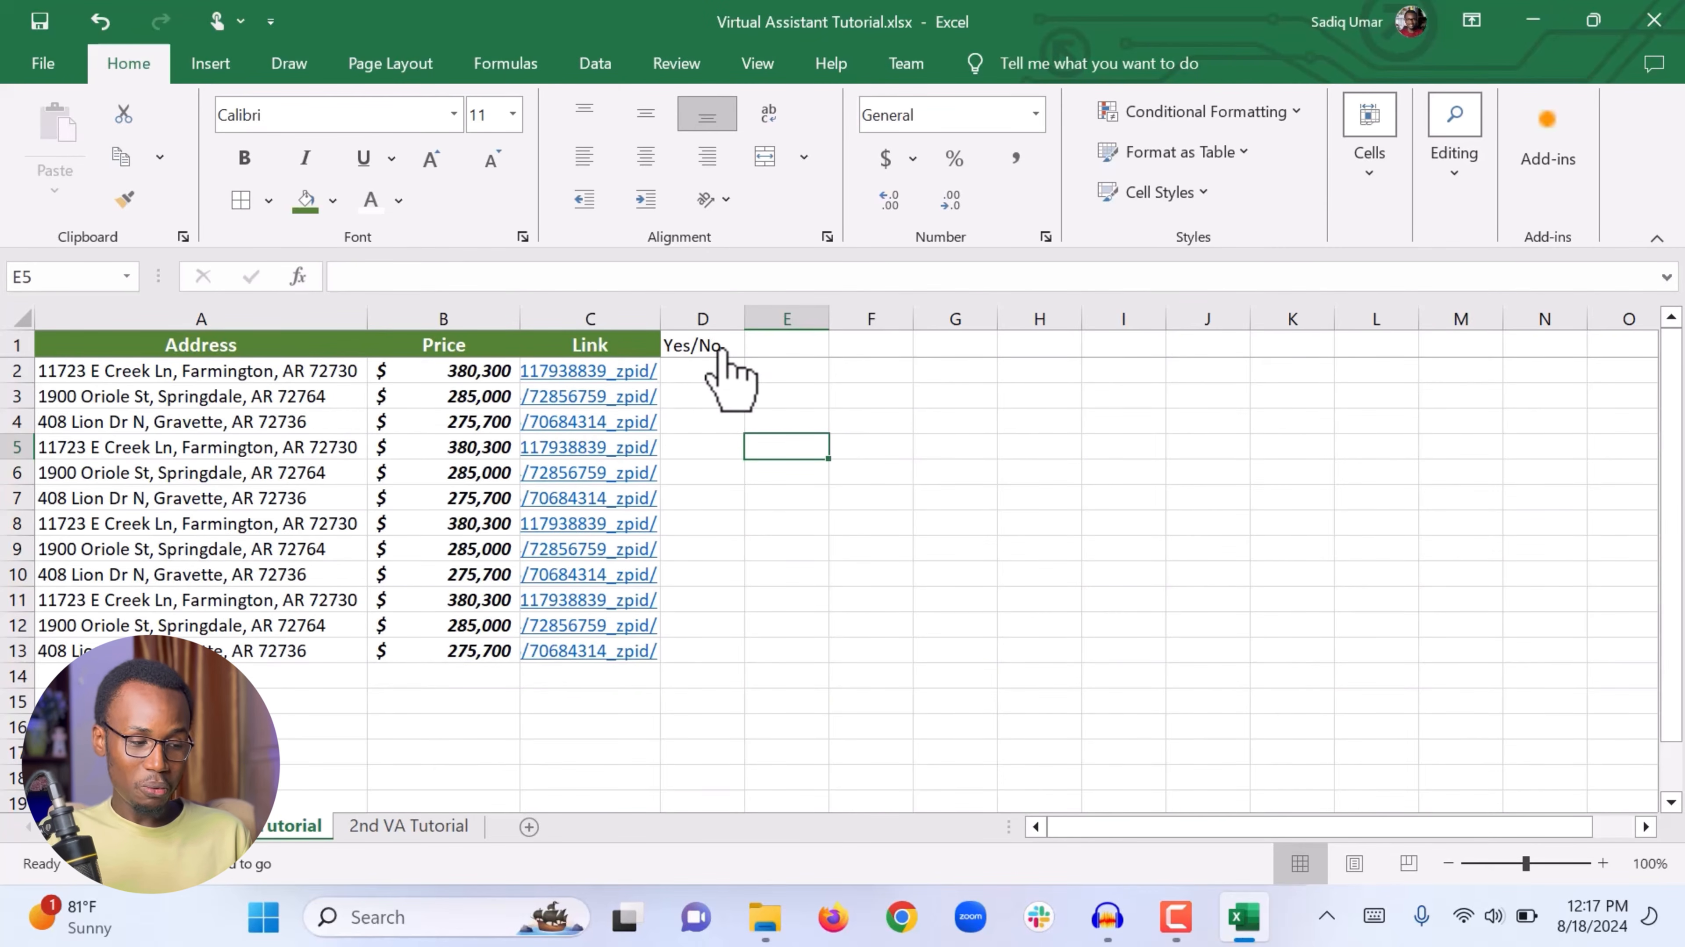
pyautogui.click(464, 358)
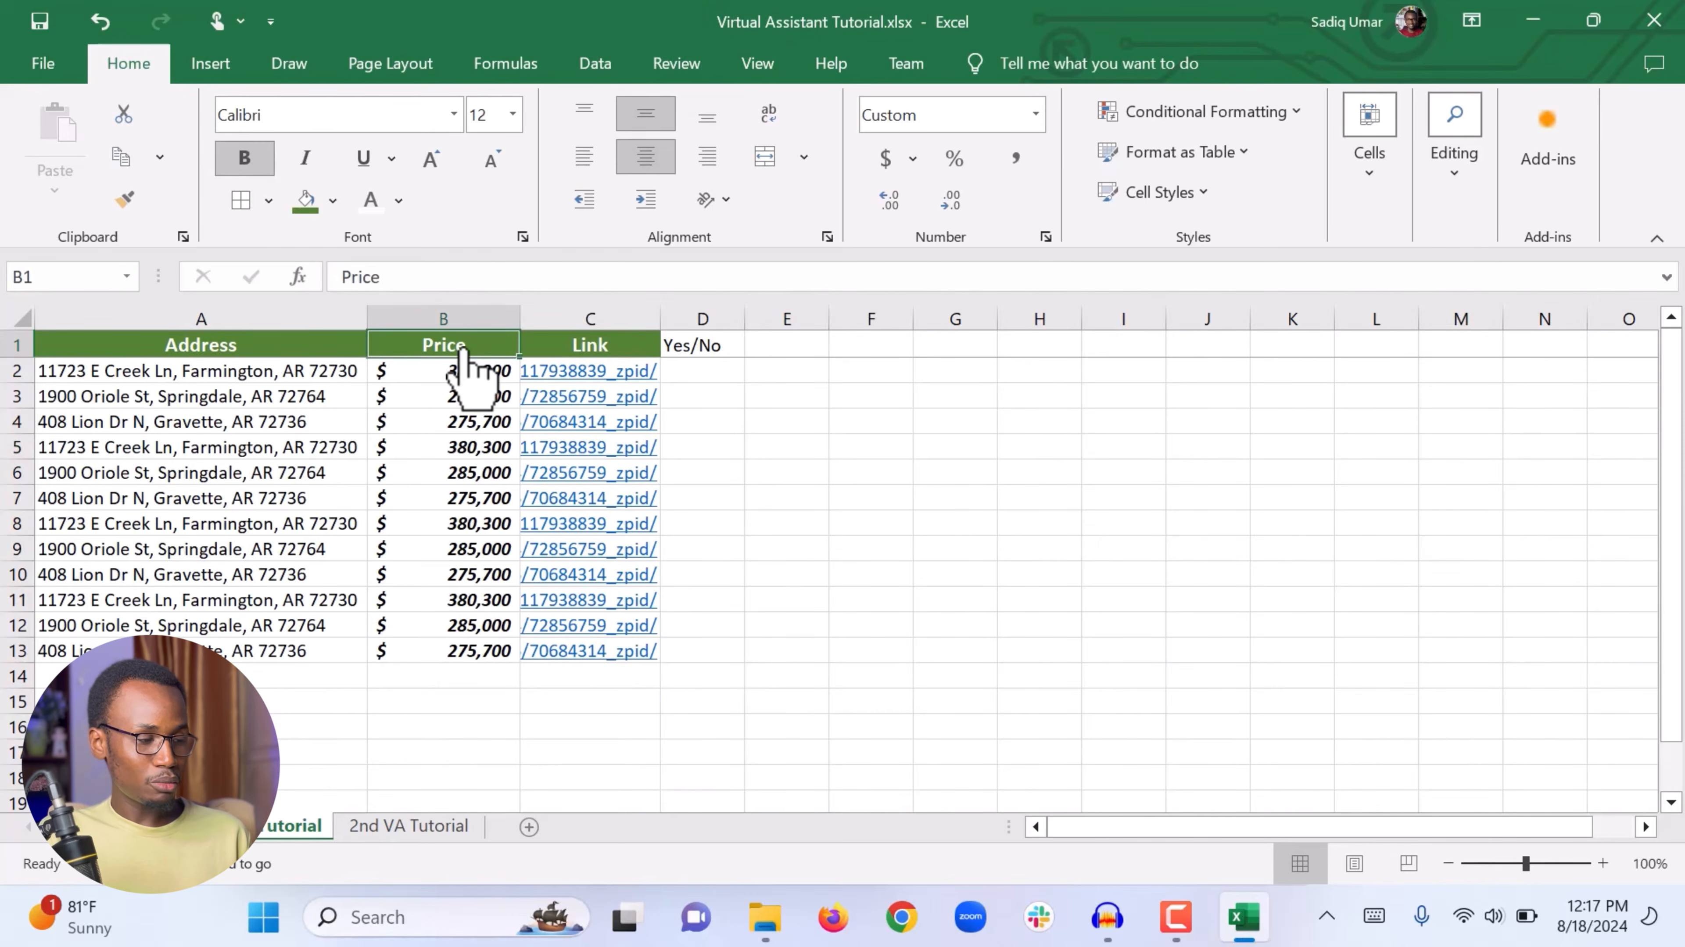
pyautogui.click(123, 203)
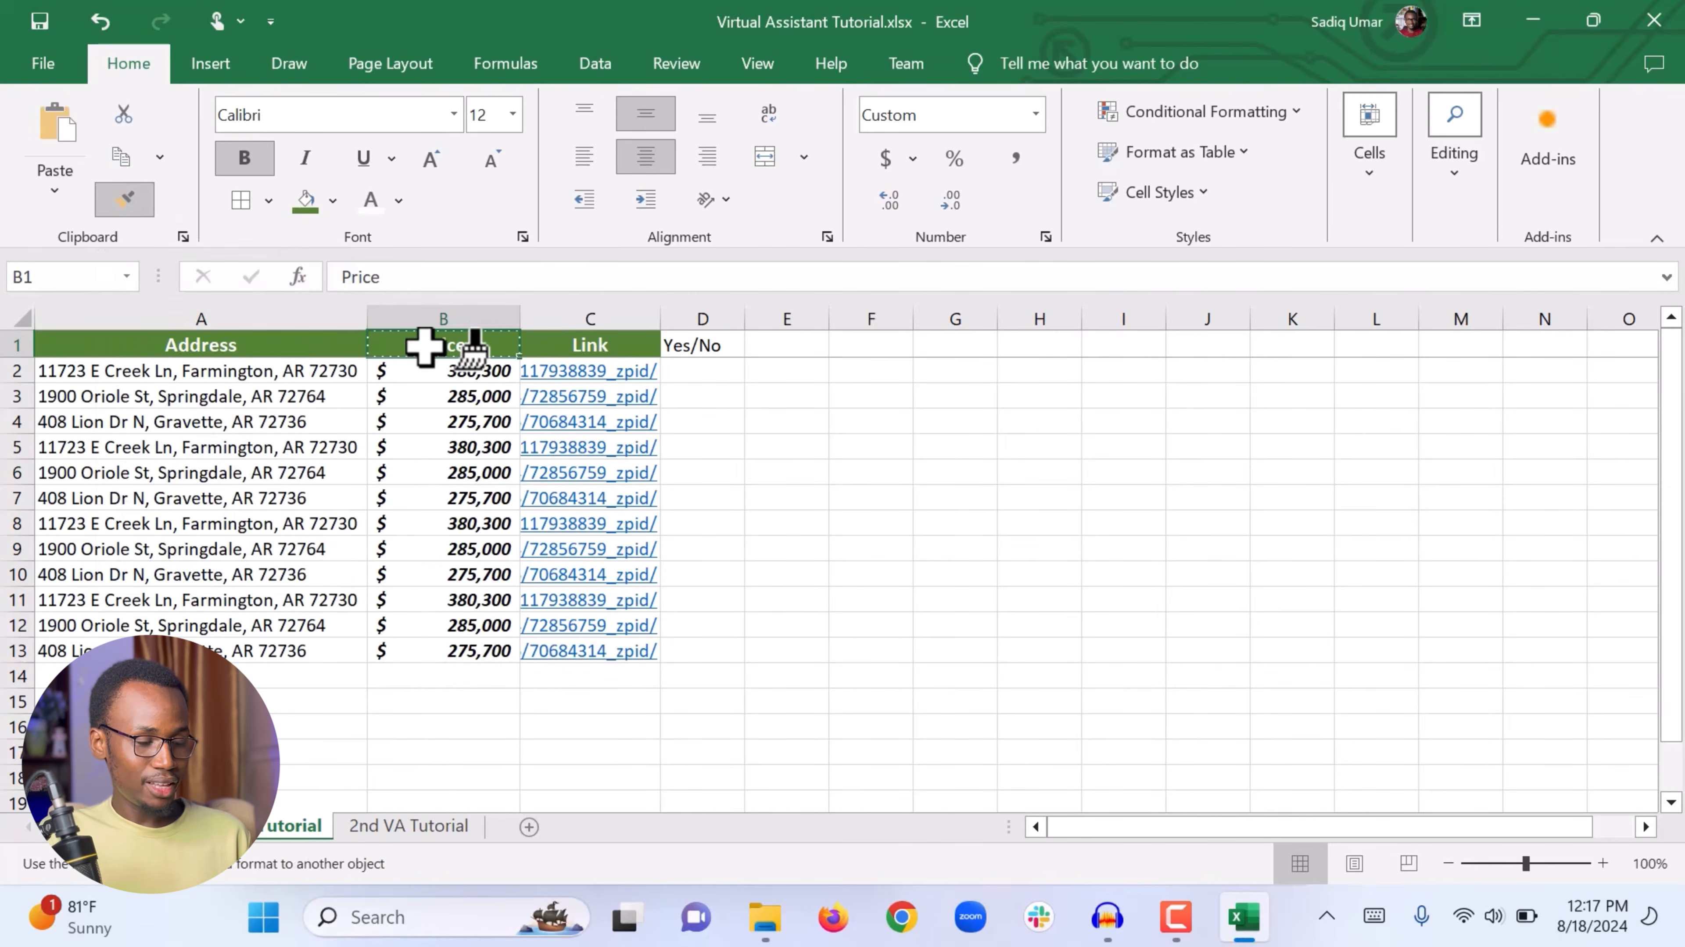
pyautogui.click(702, 345)
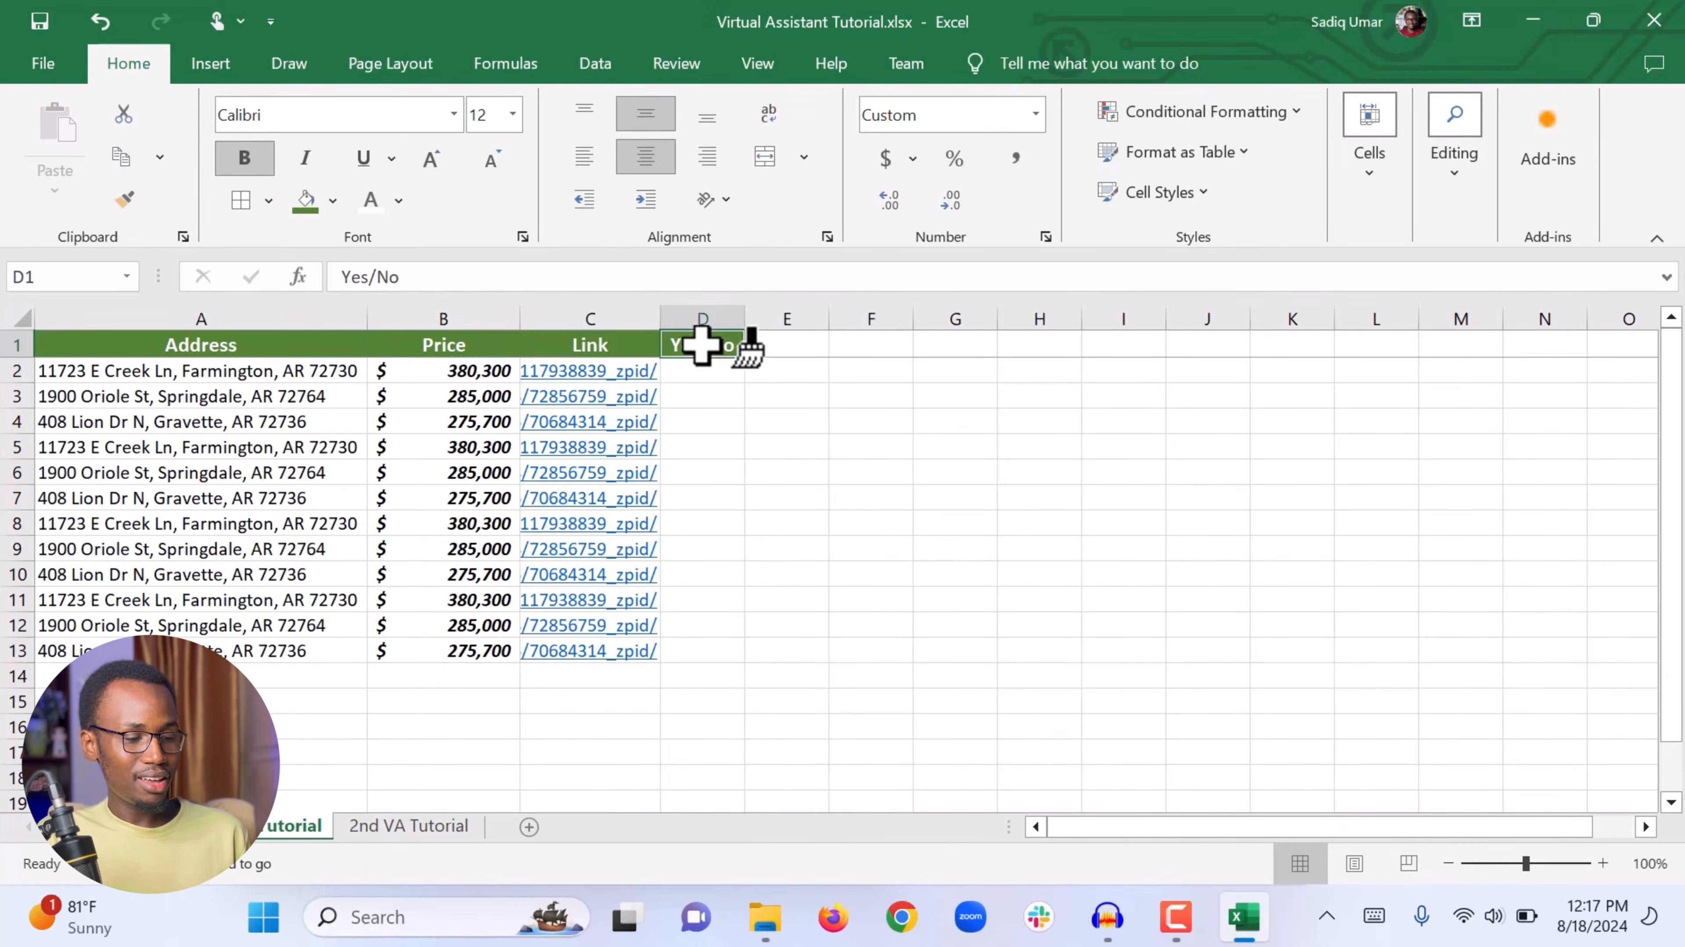
pyautogui.click(785, 453)
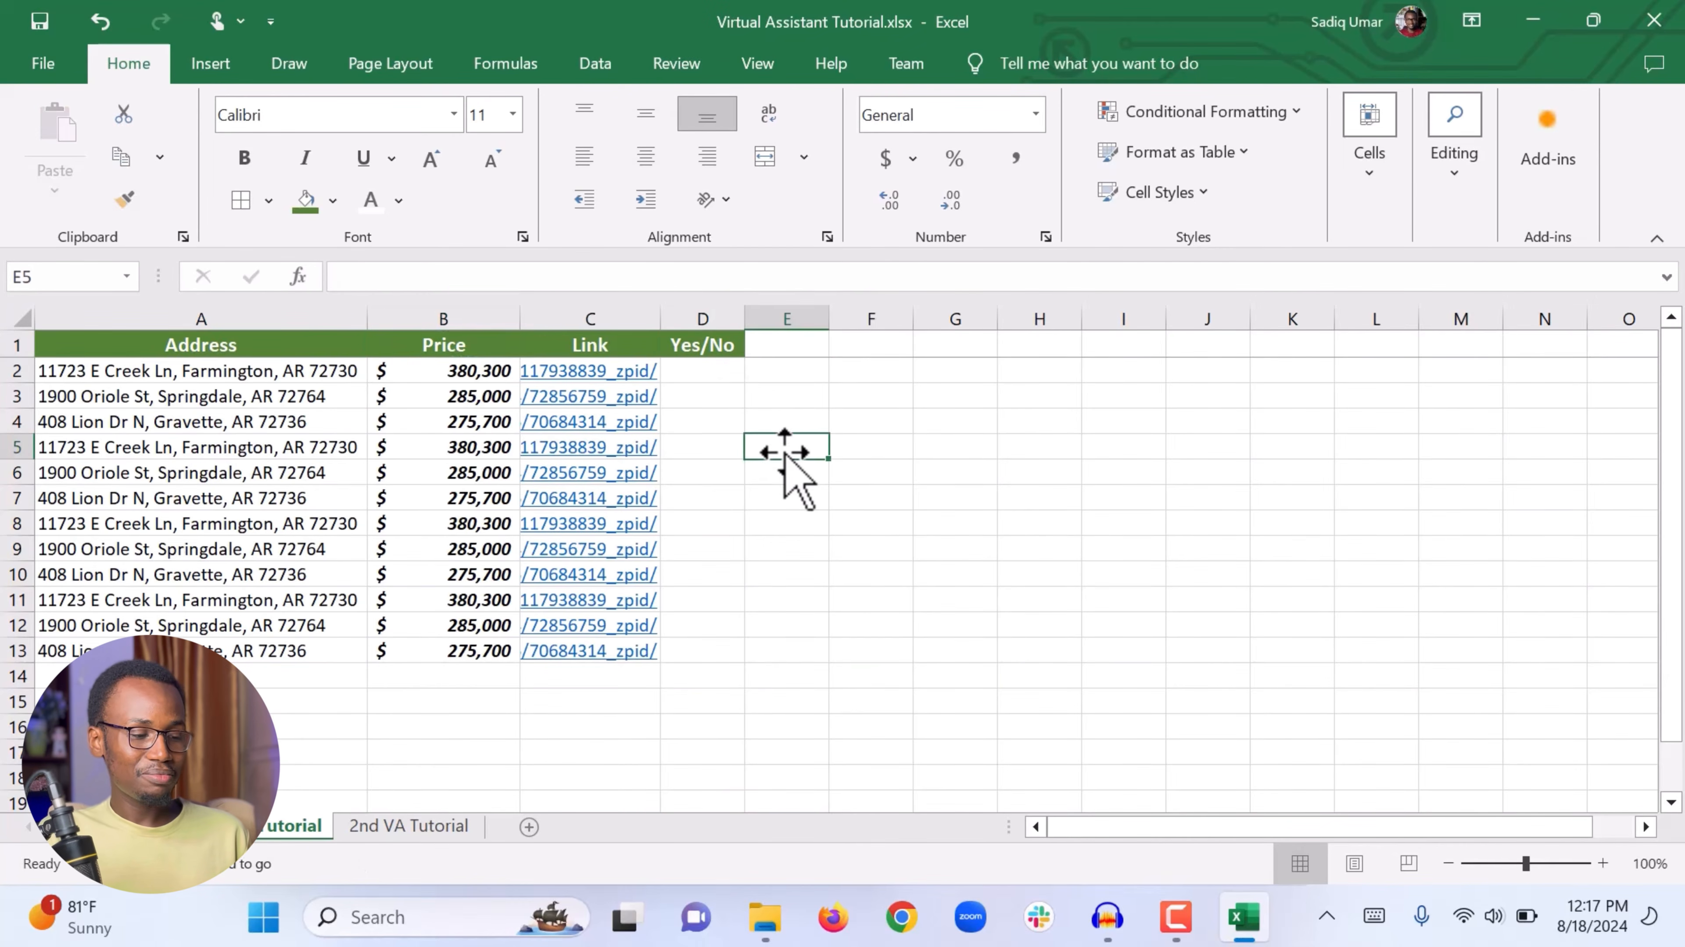
pyautogui.click(704, 319)
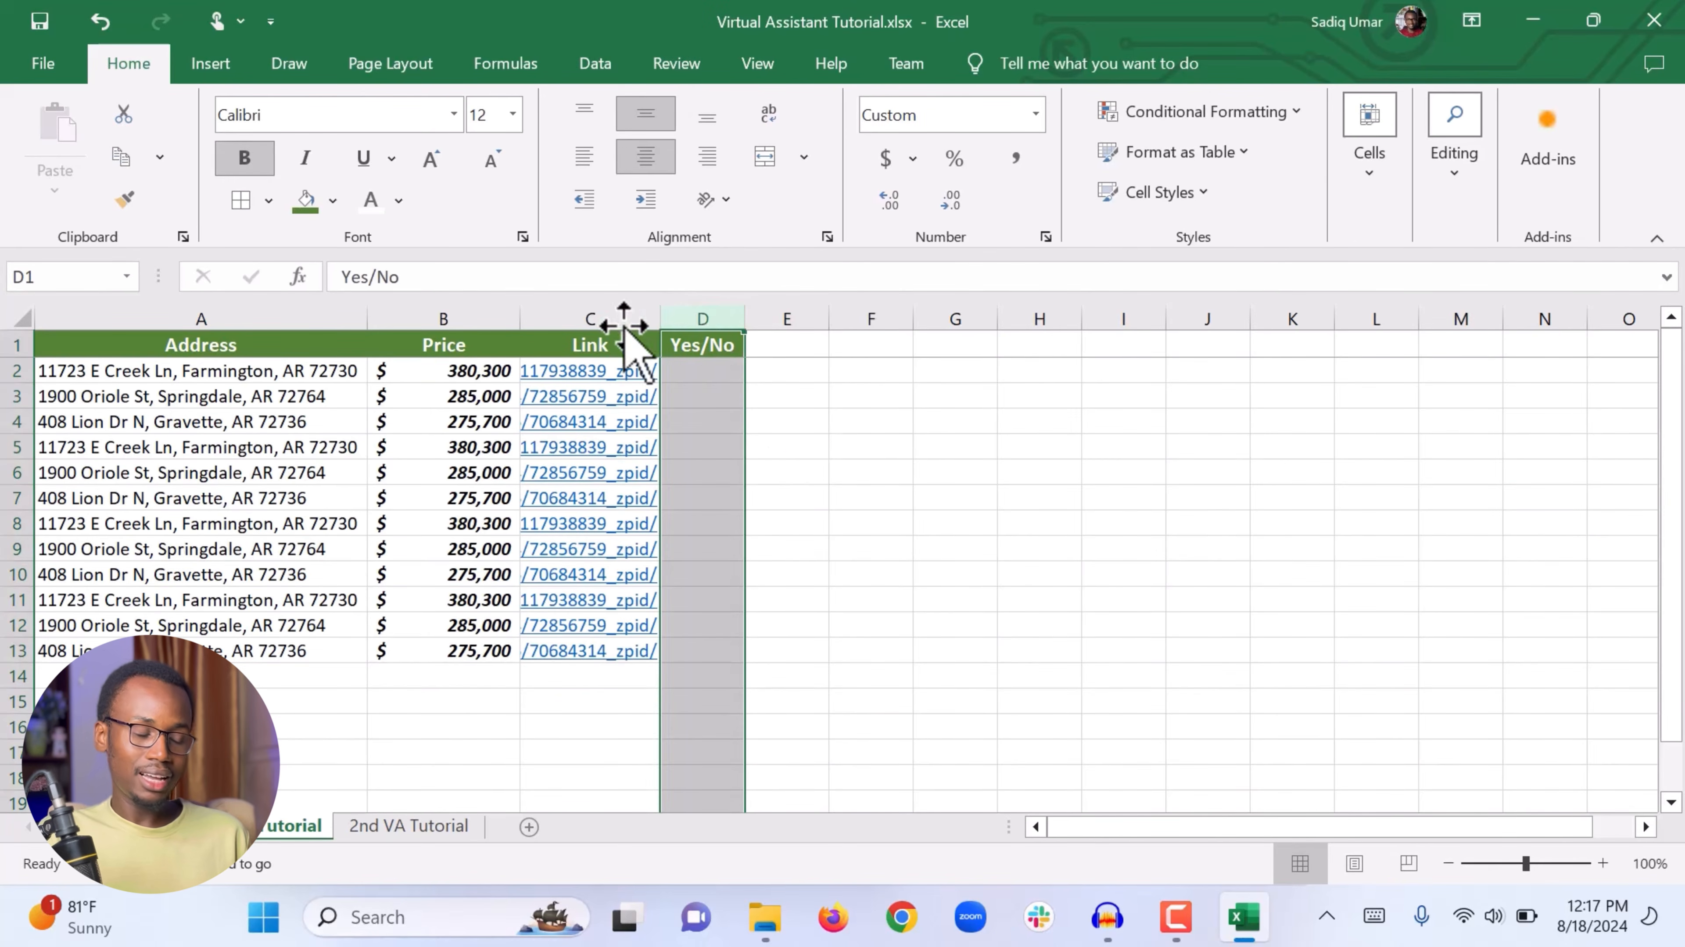
pyautogui.click(464, 341)
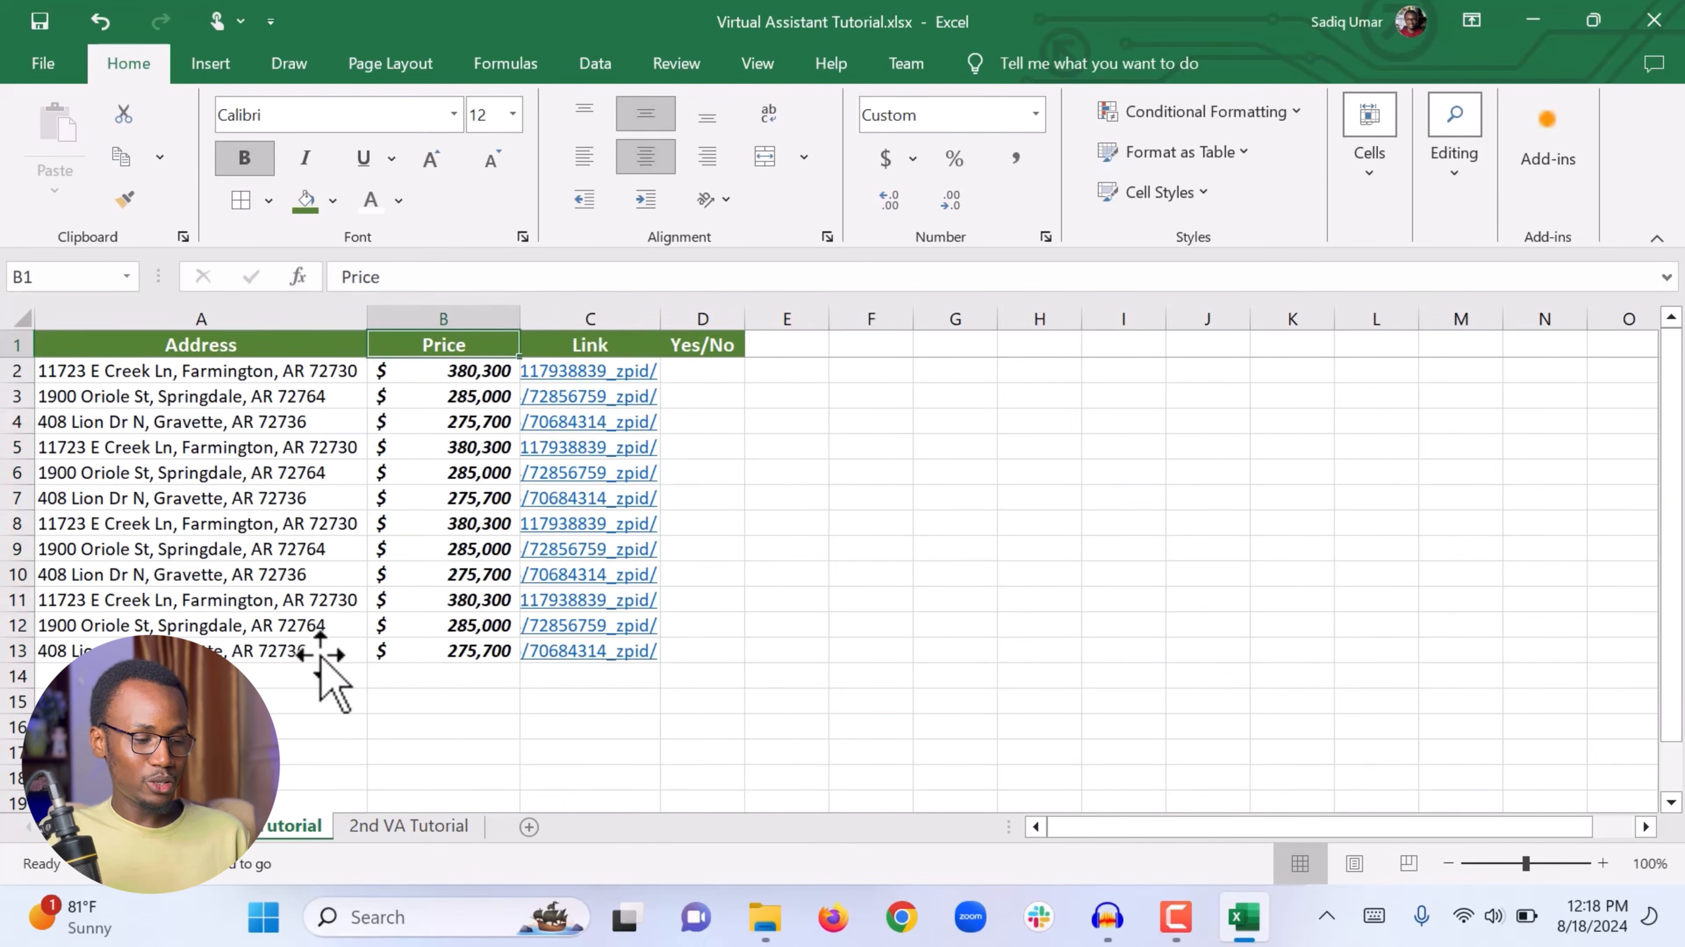
pyautogui.scroll(-3, 320, 655)
pyautogui.scroll(3, 320, 655)
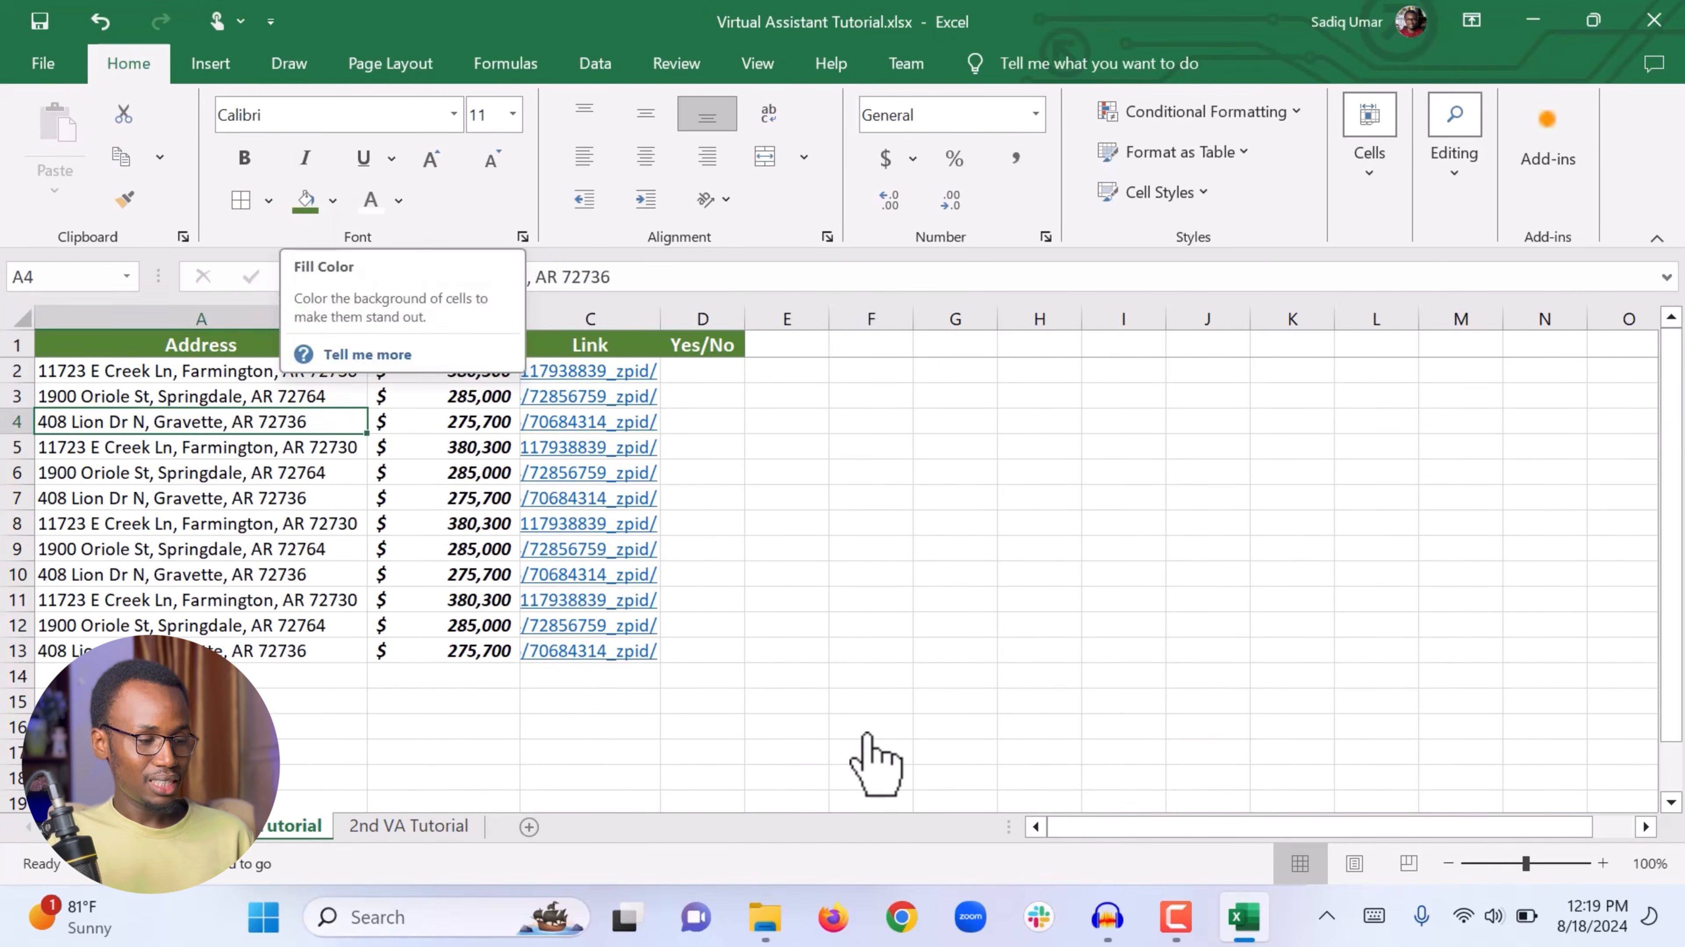
pyautogui.click(868, 728)
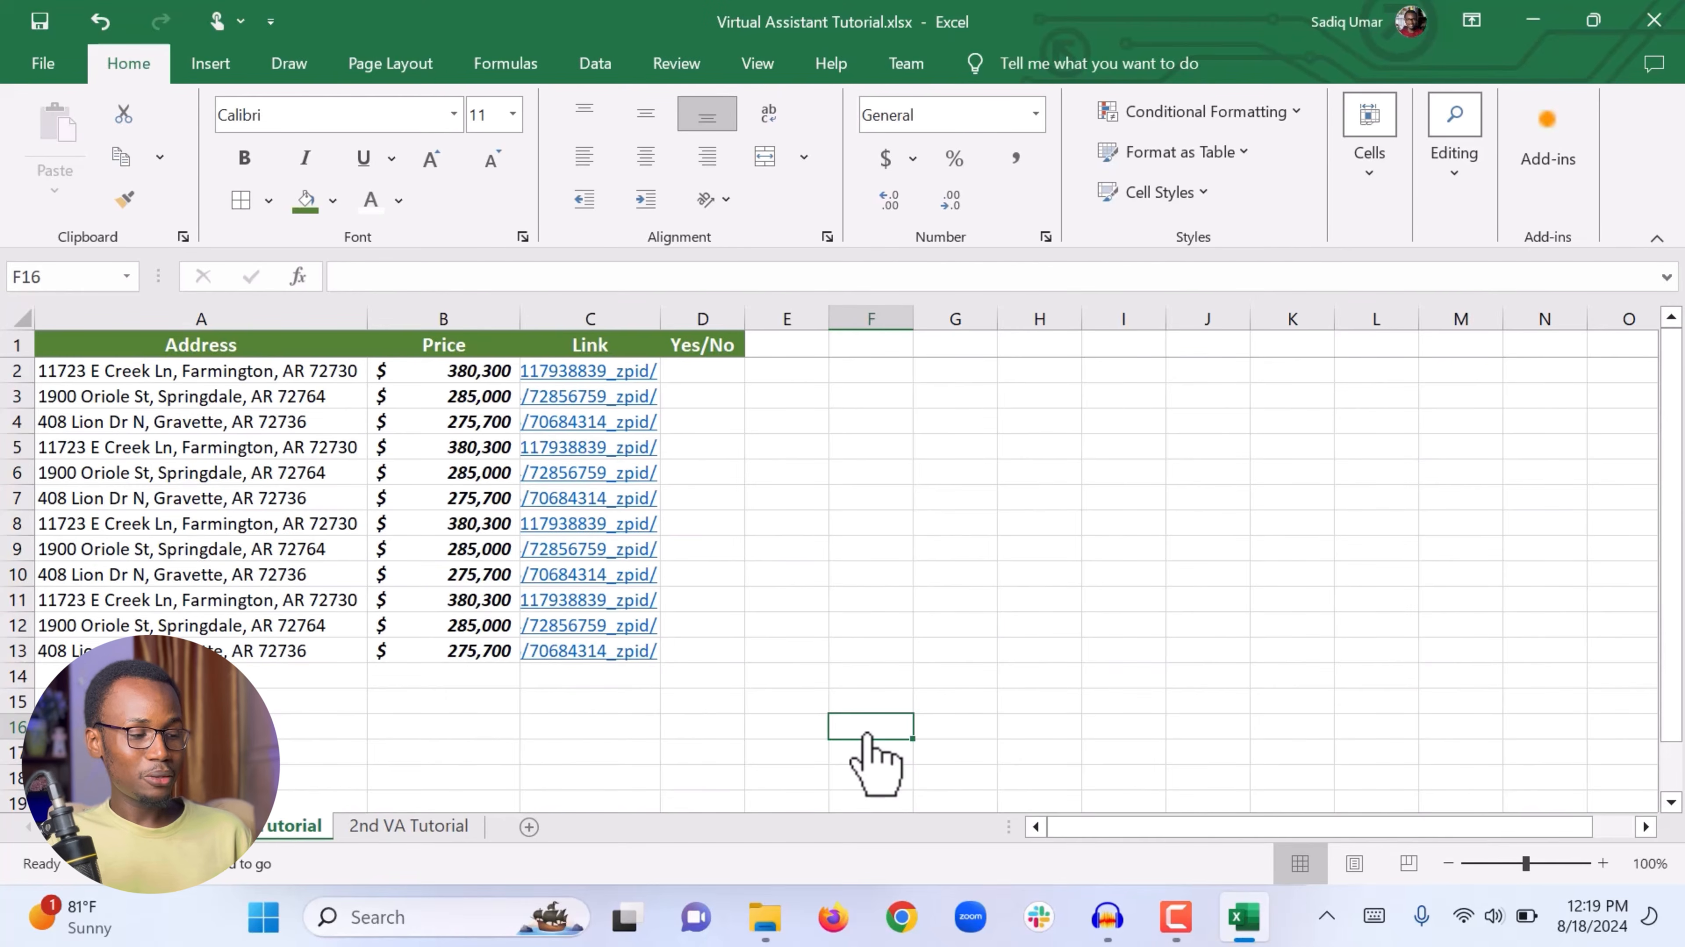
# Step: Make the address in cell A4 bold, italic and underlined
pyautogui.click(232, 422)
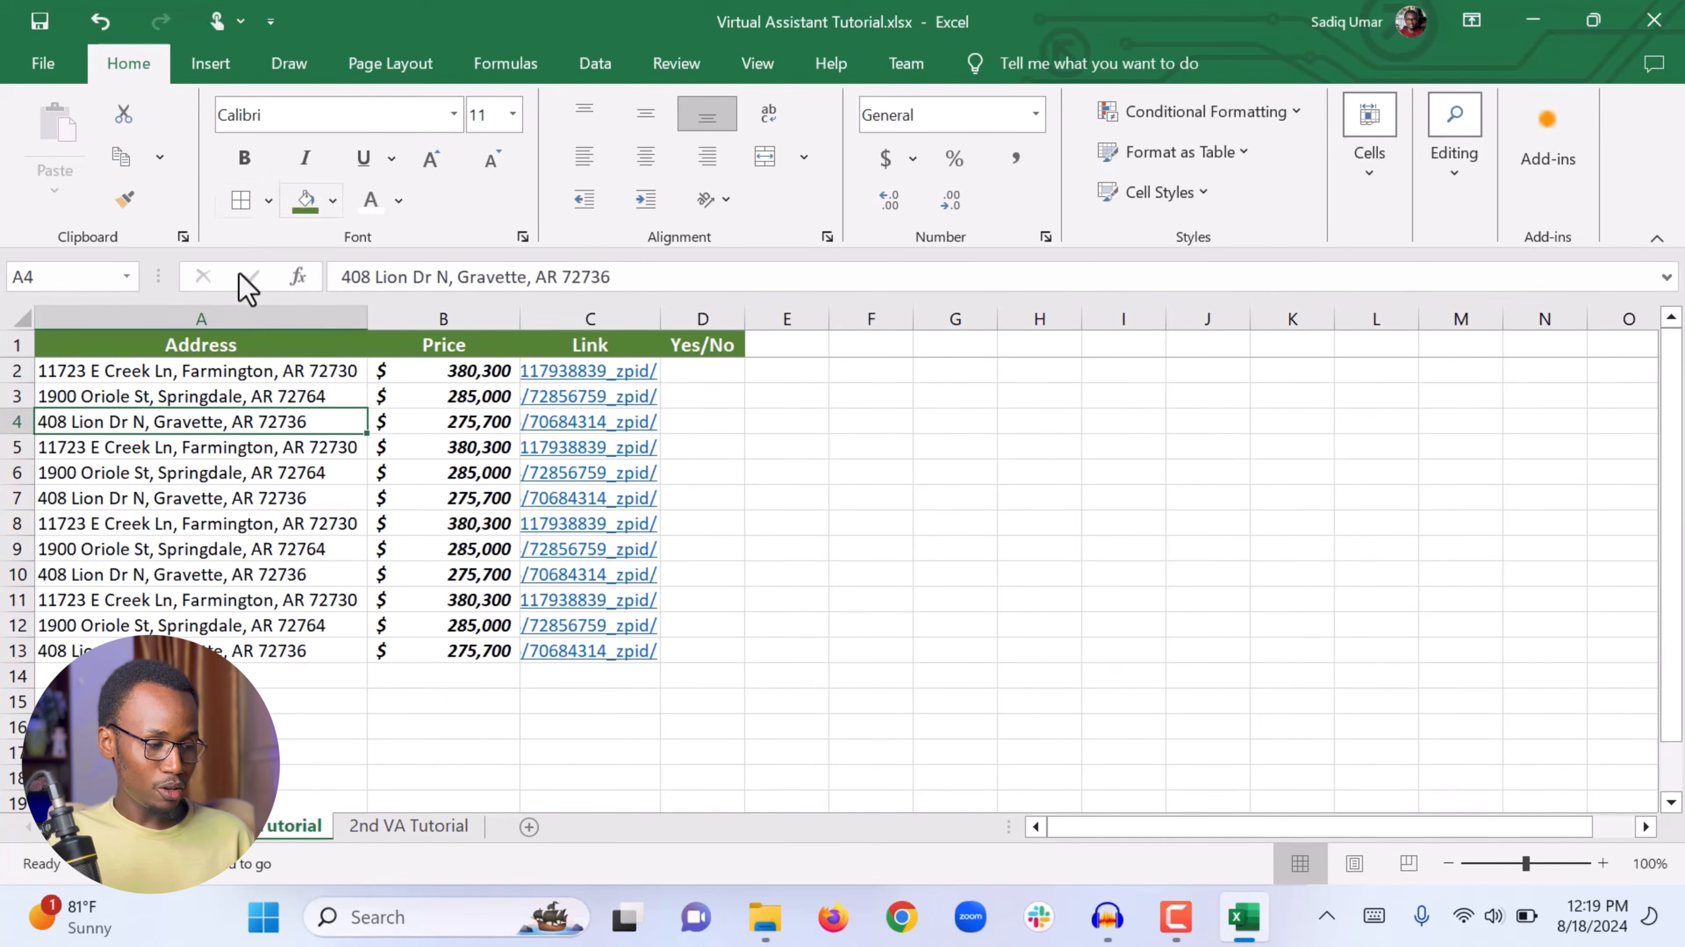
pyautogui.click(247, 161)
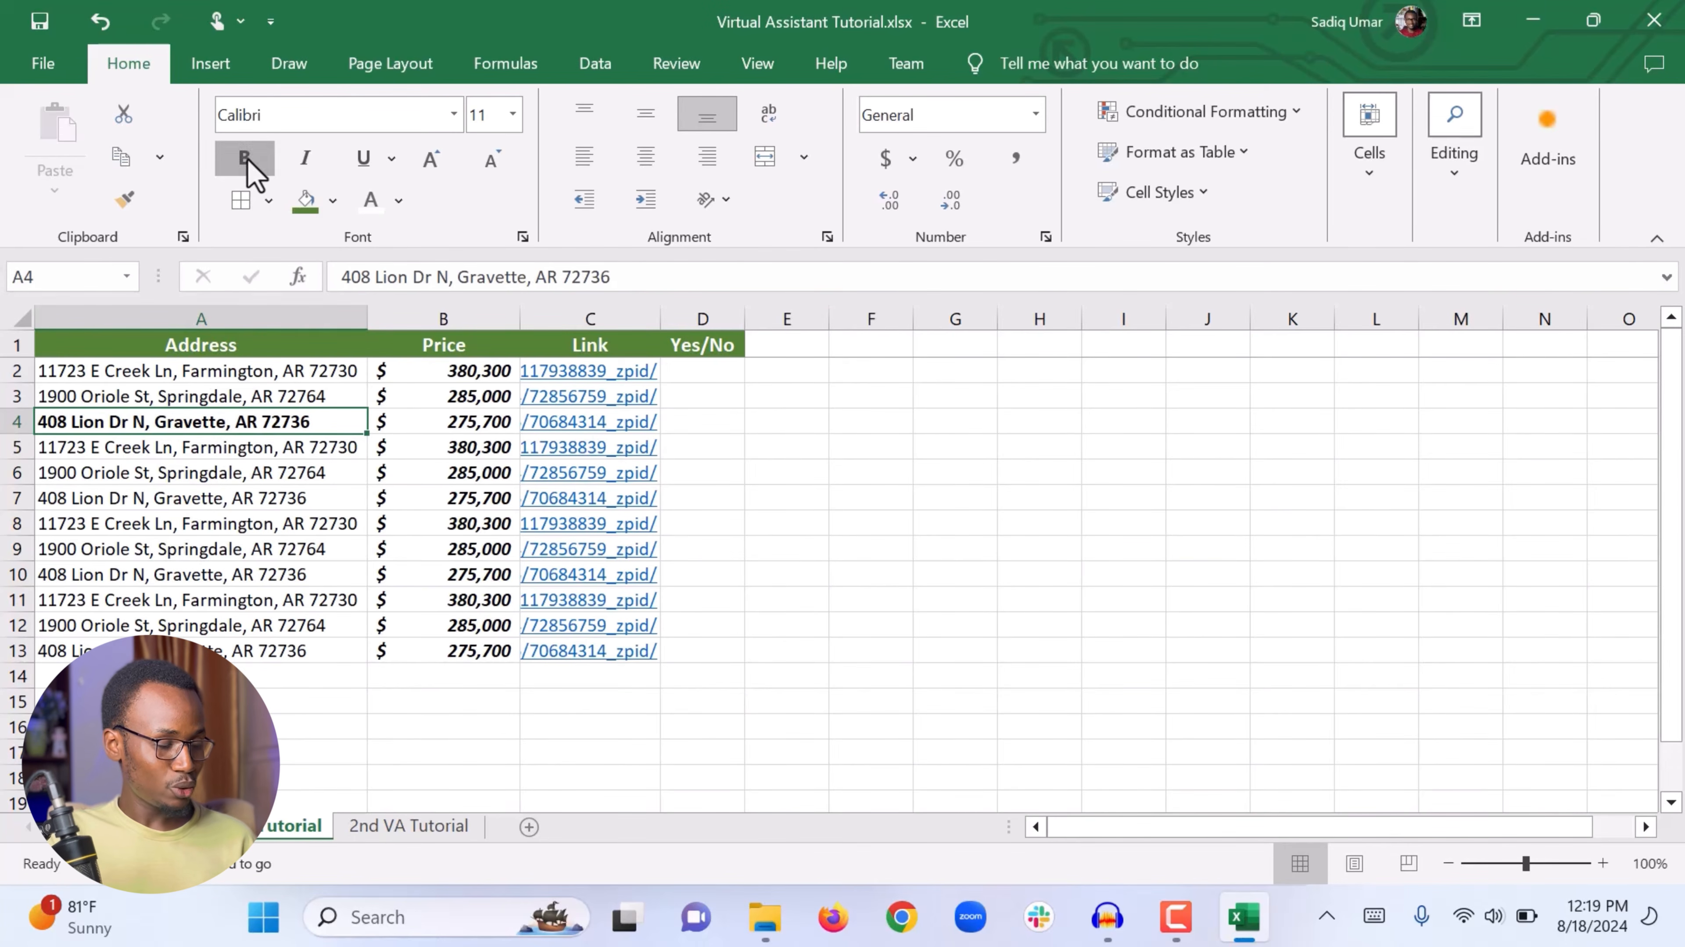
pyautogui.click(247, 159)
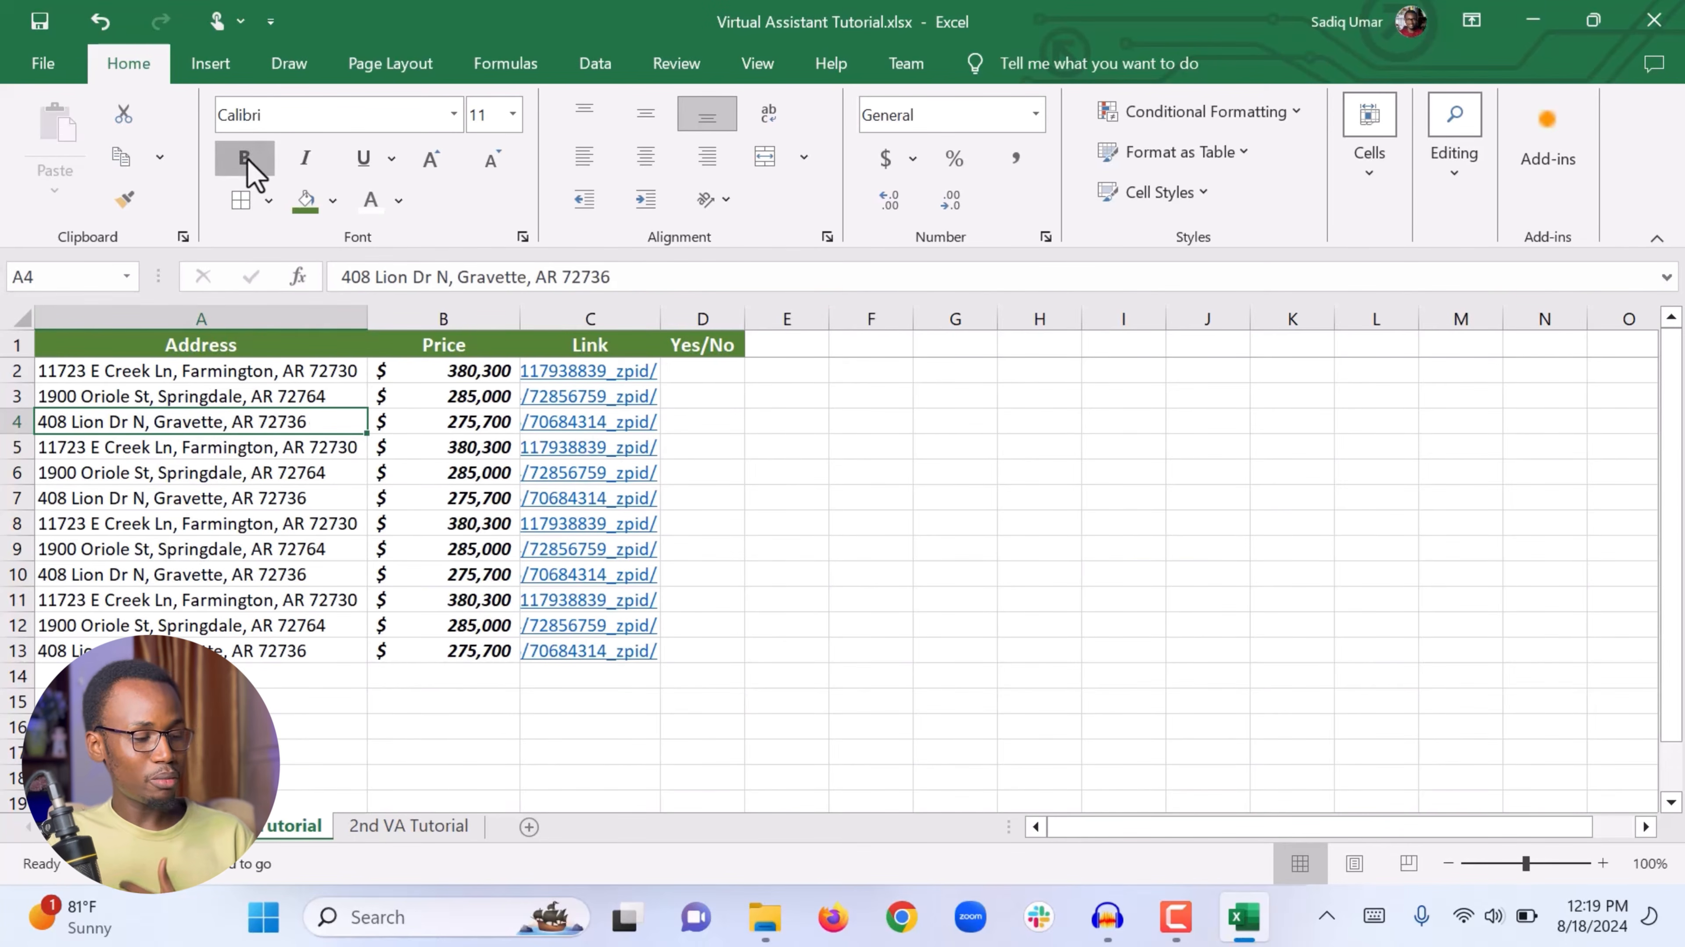
pyautogui.click(247, 160)
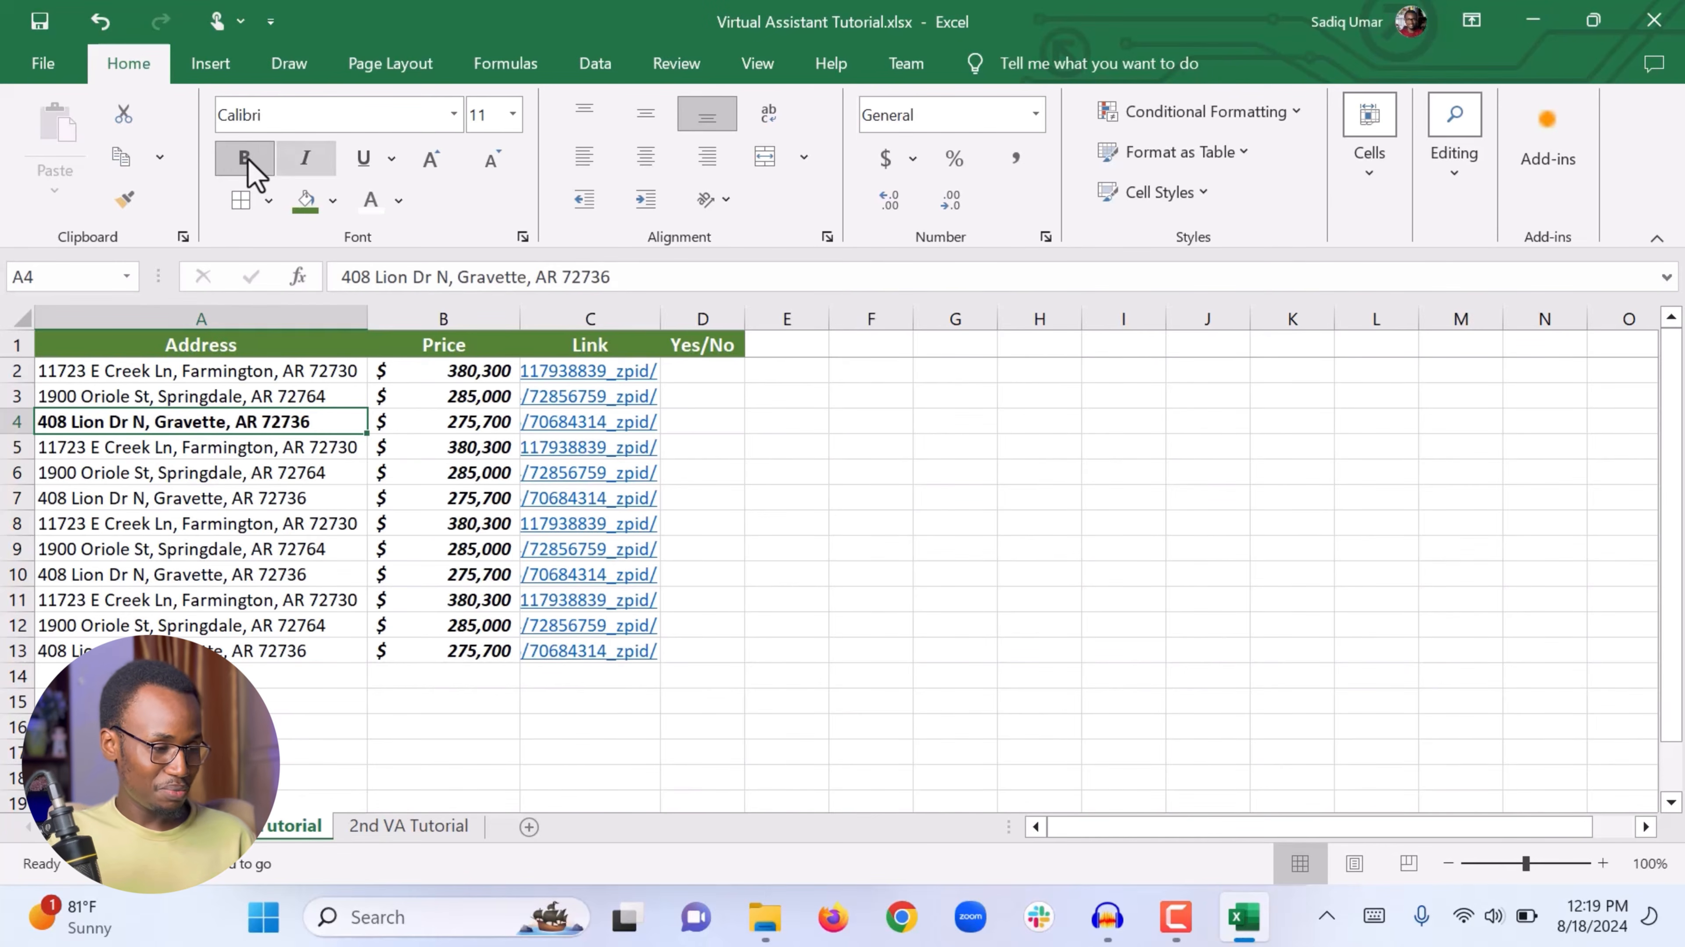
pyautogui.click(302, 162)
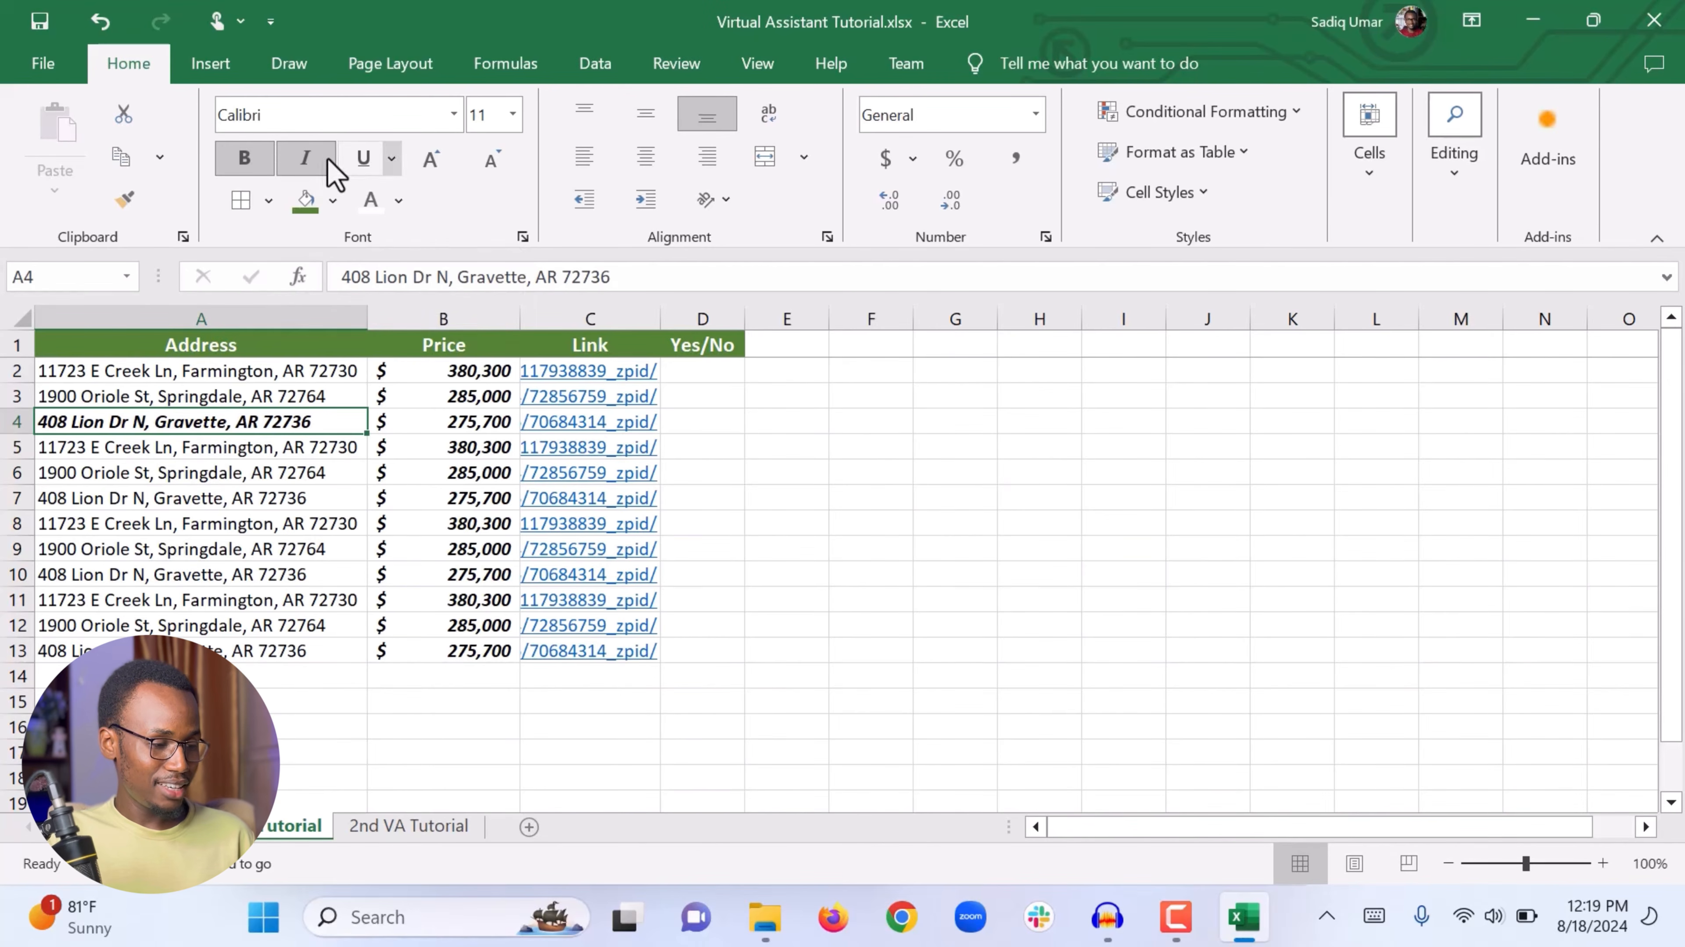
pyautogui.click(362, 156)
pyautogui.click(365, 159)
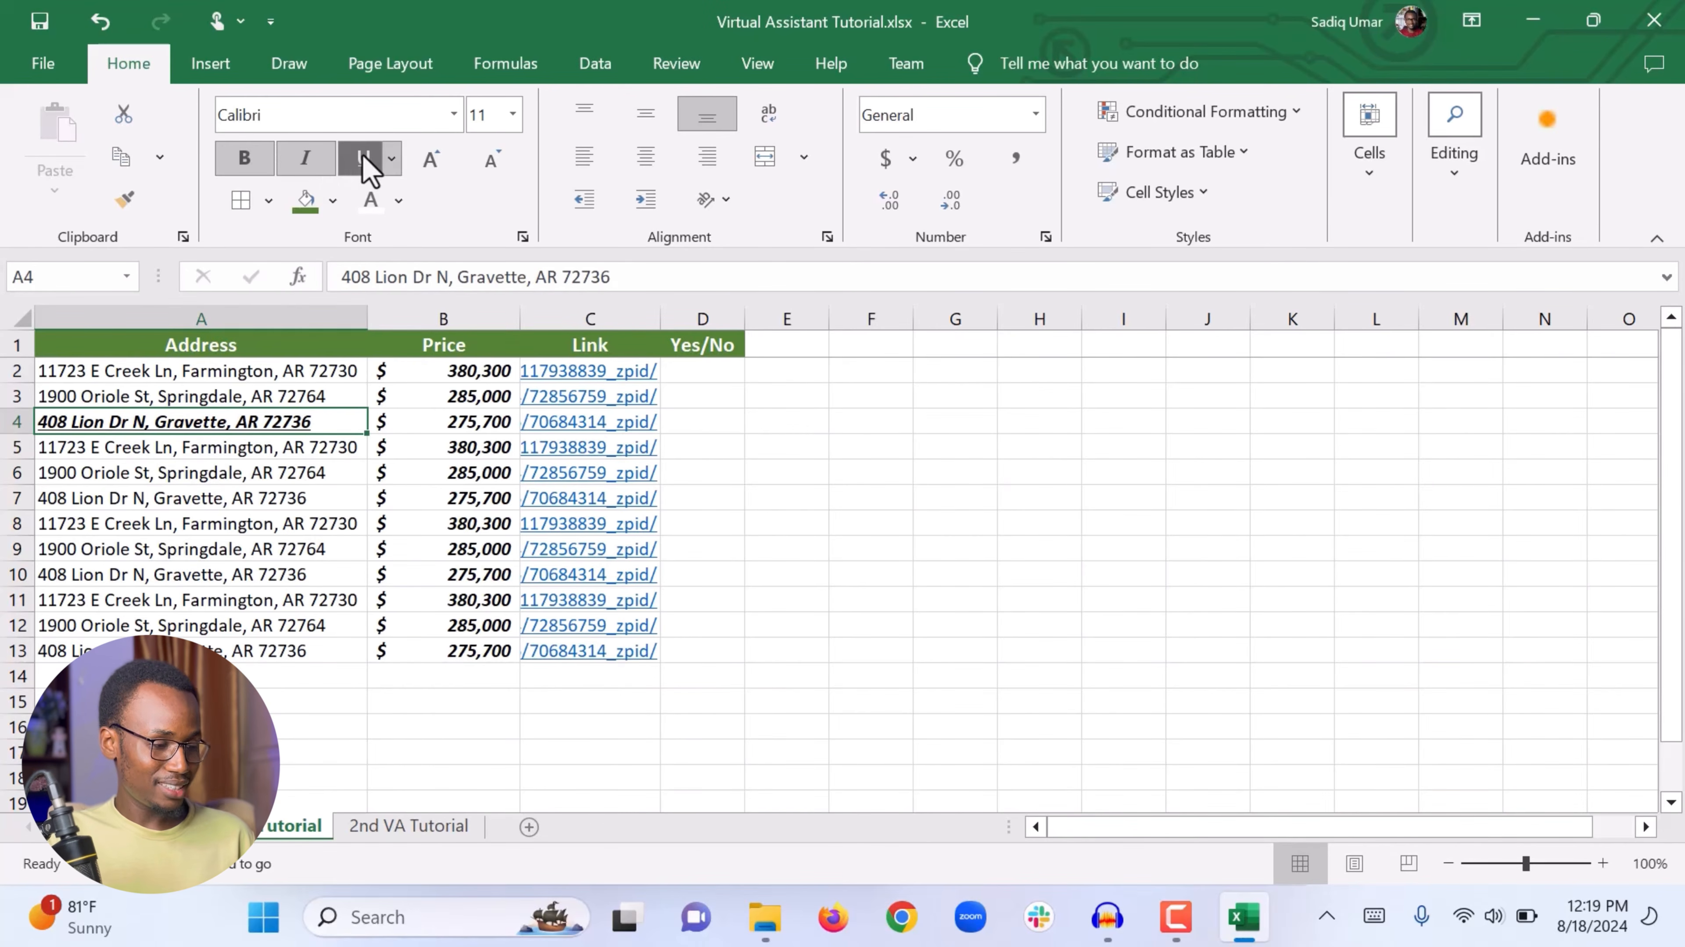
pyautogui.click(222, 623)
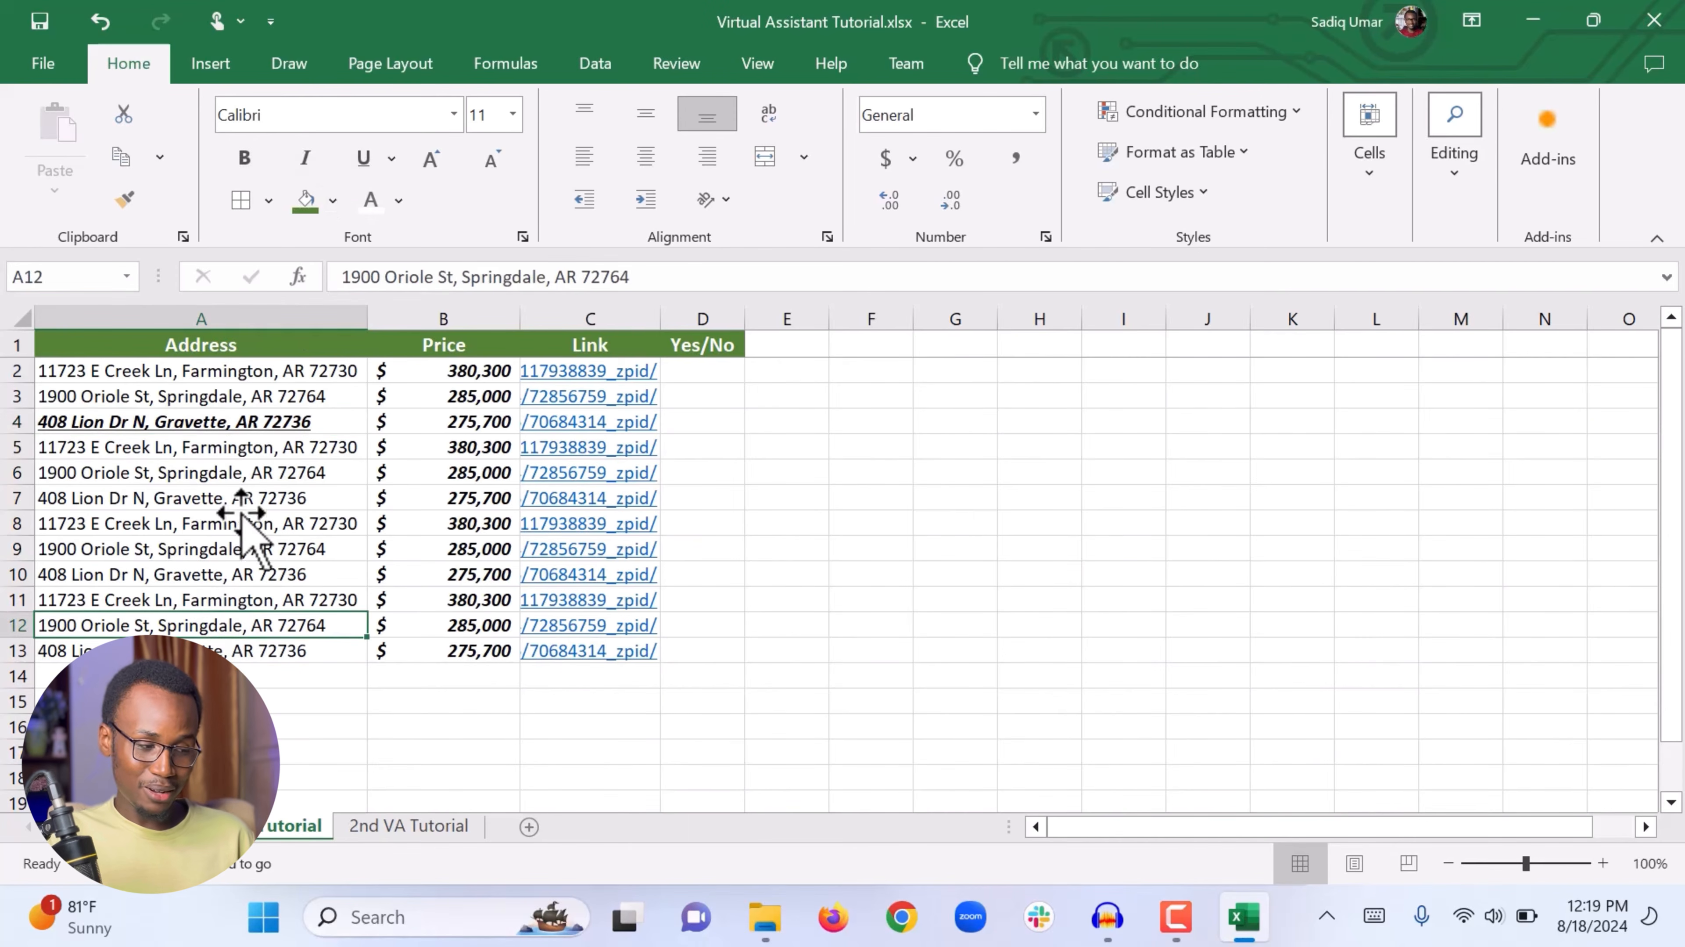
pyautogui.click(257, 430)
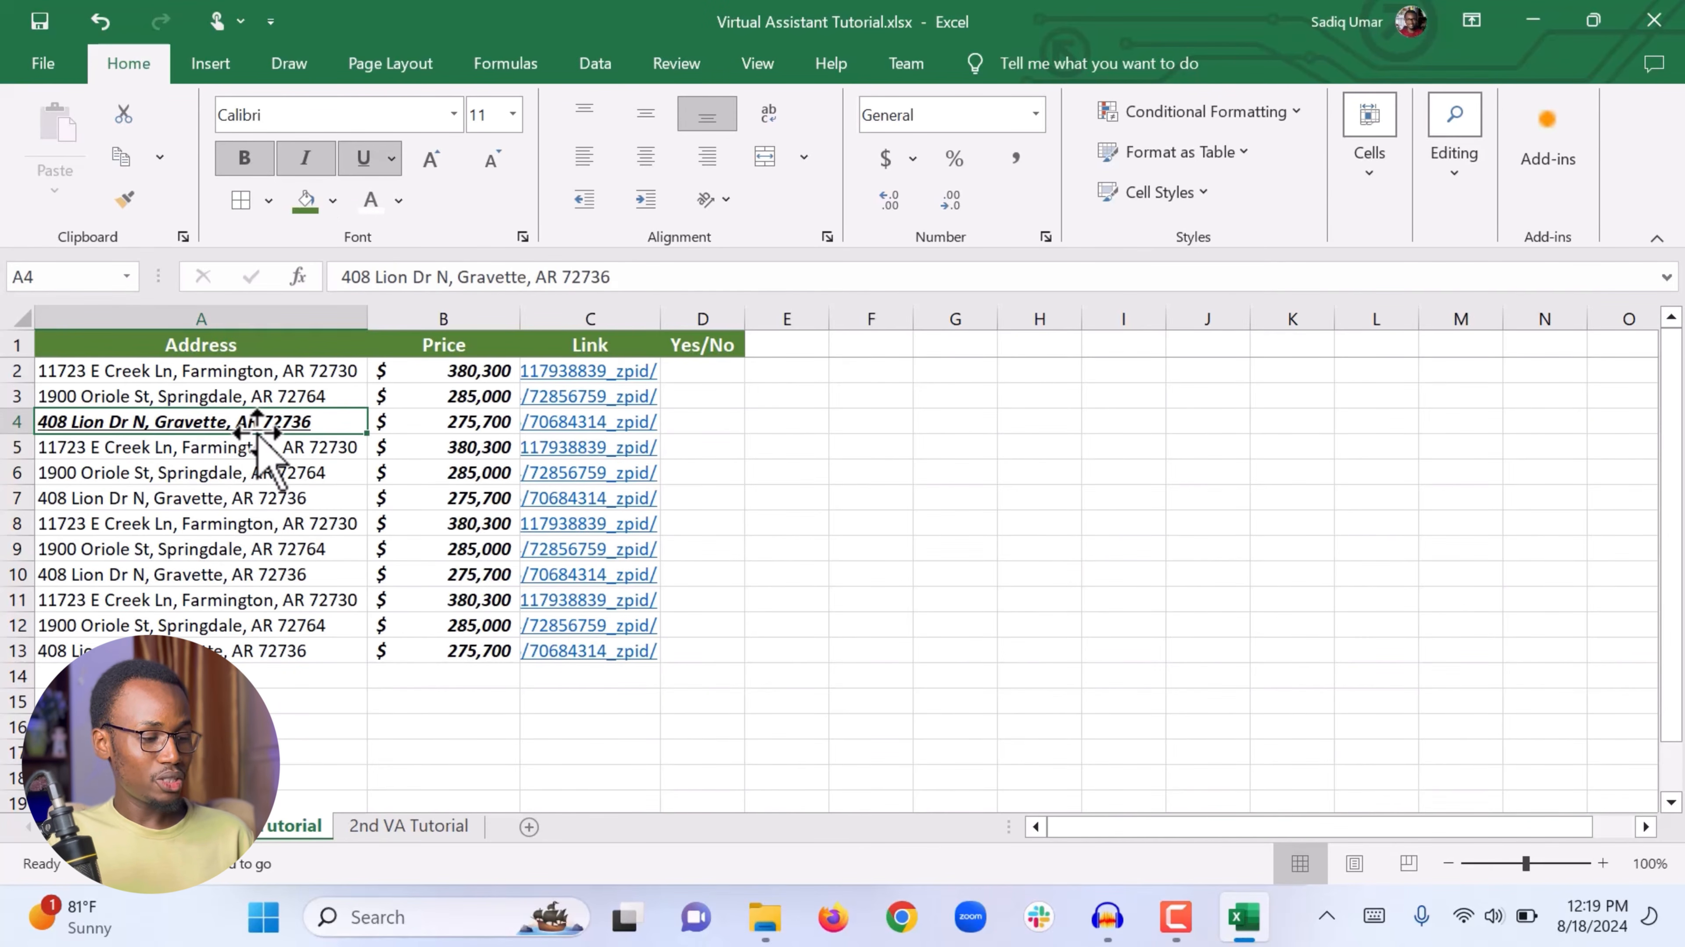
# Step: Give cell A4 an orange fill and white font colour
pyautogui.click(400, 199)
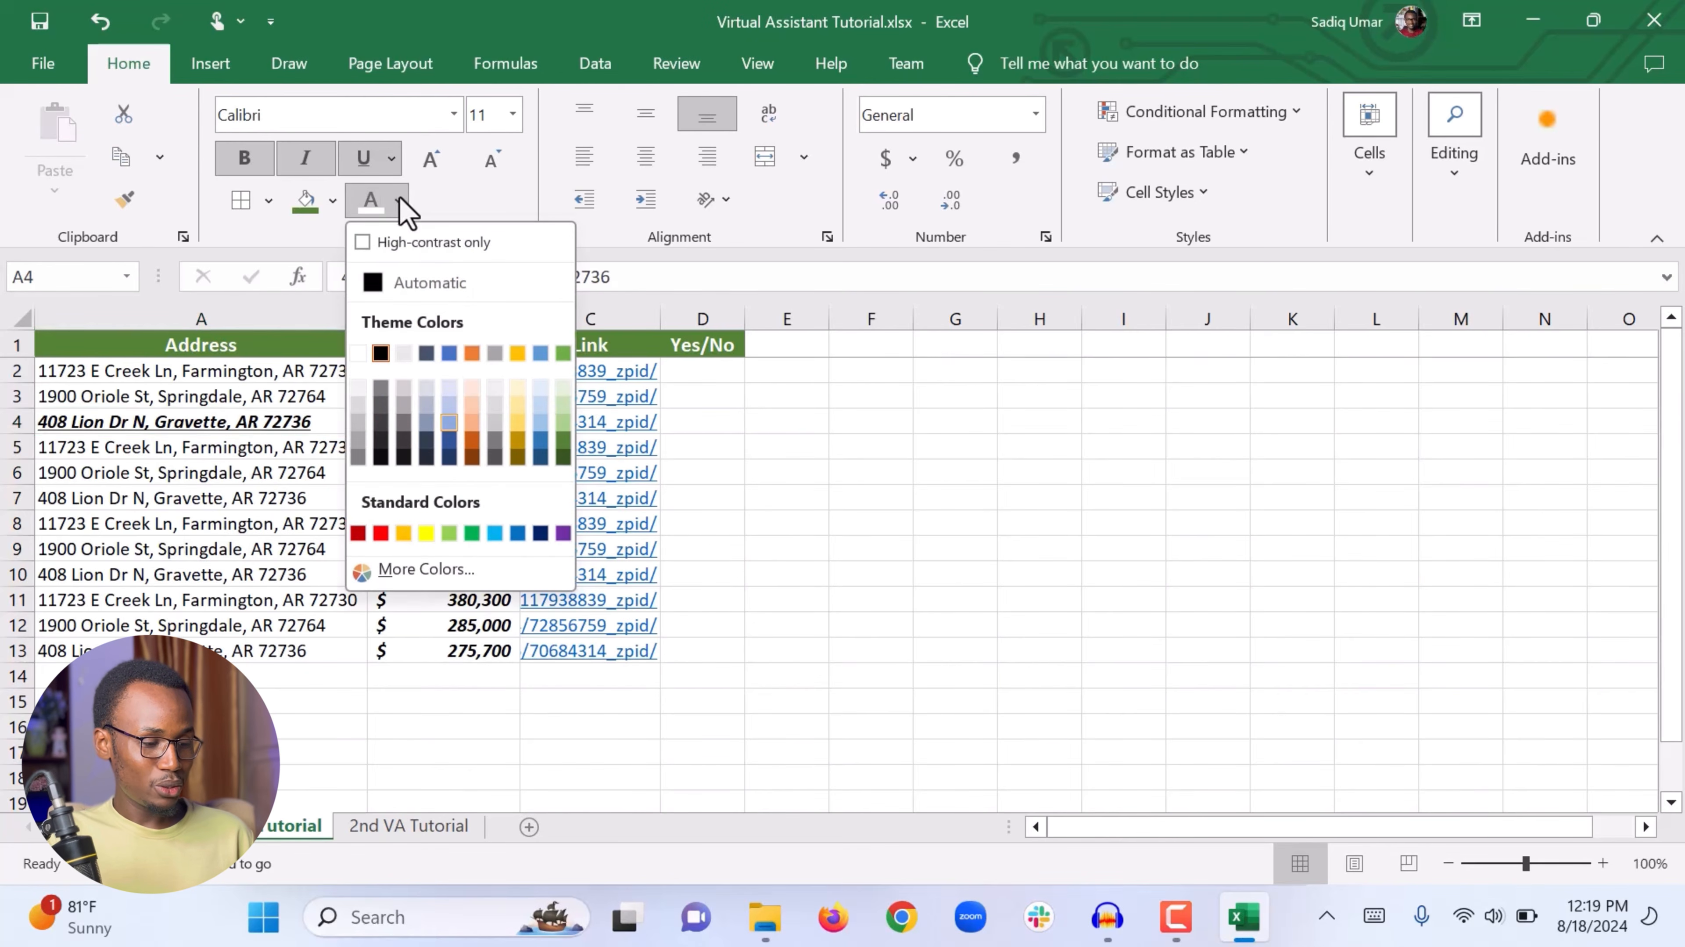
pyautogui.click(563, 456)
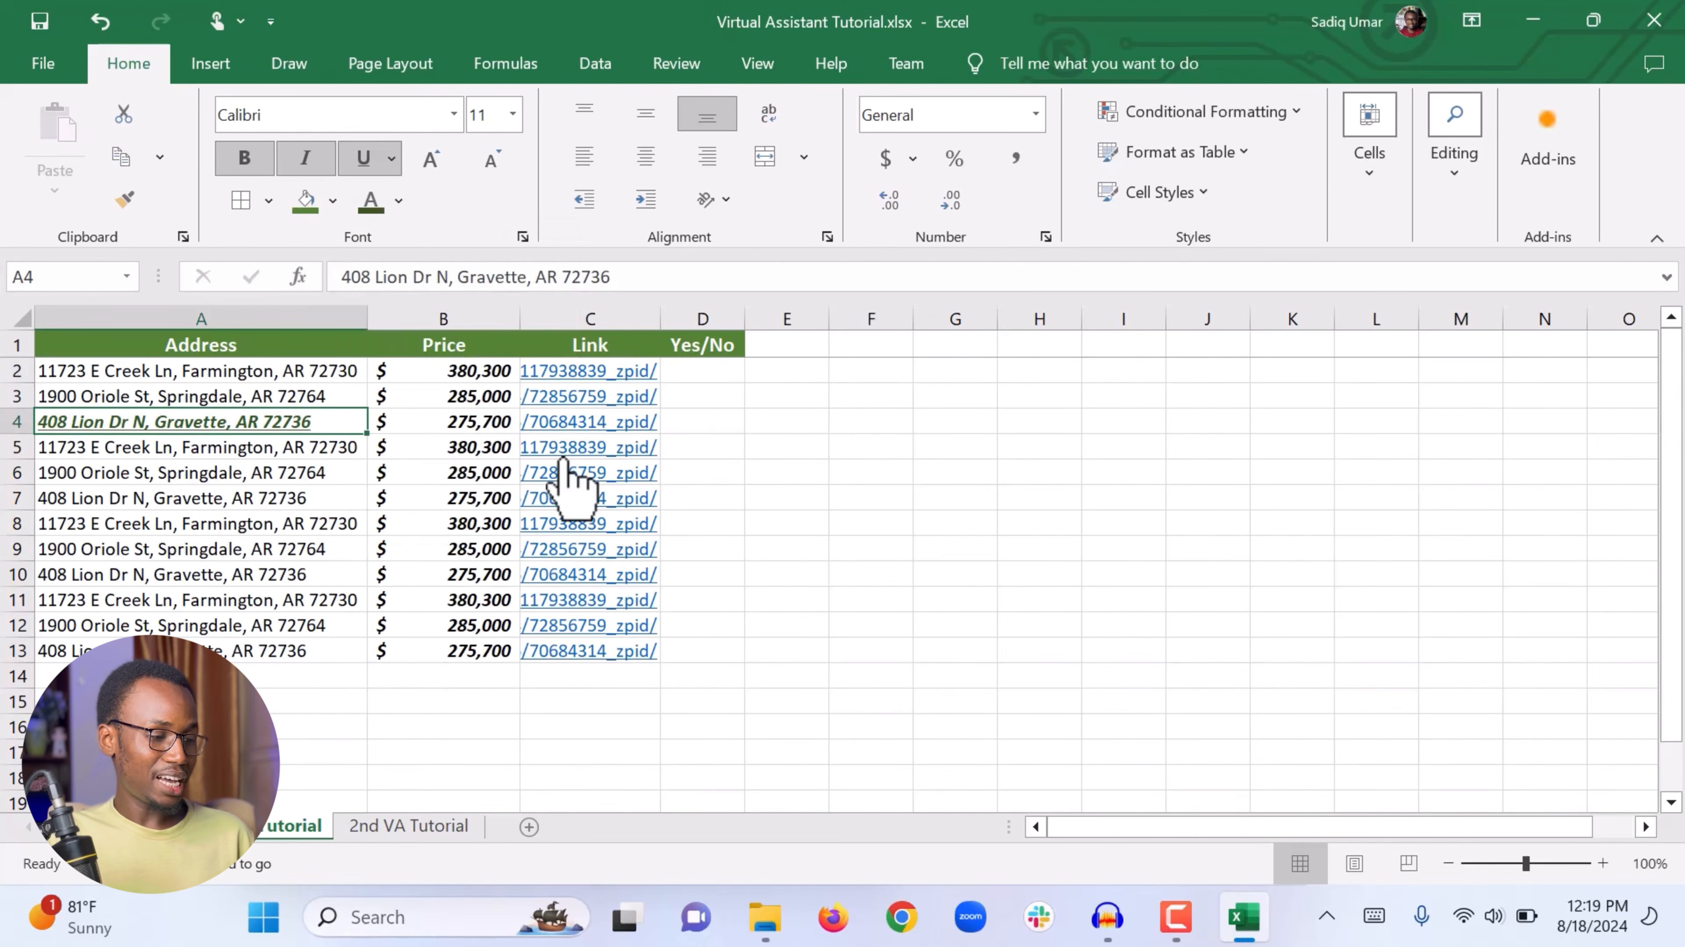
pyautogui.click(332, 201)
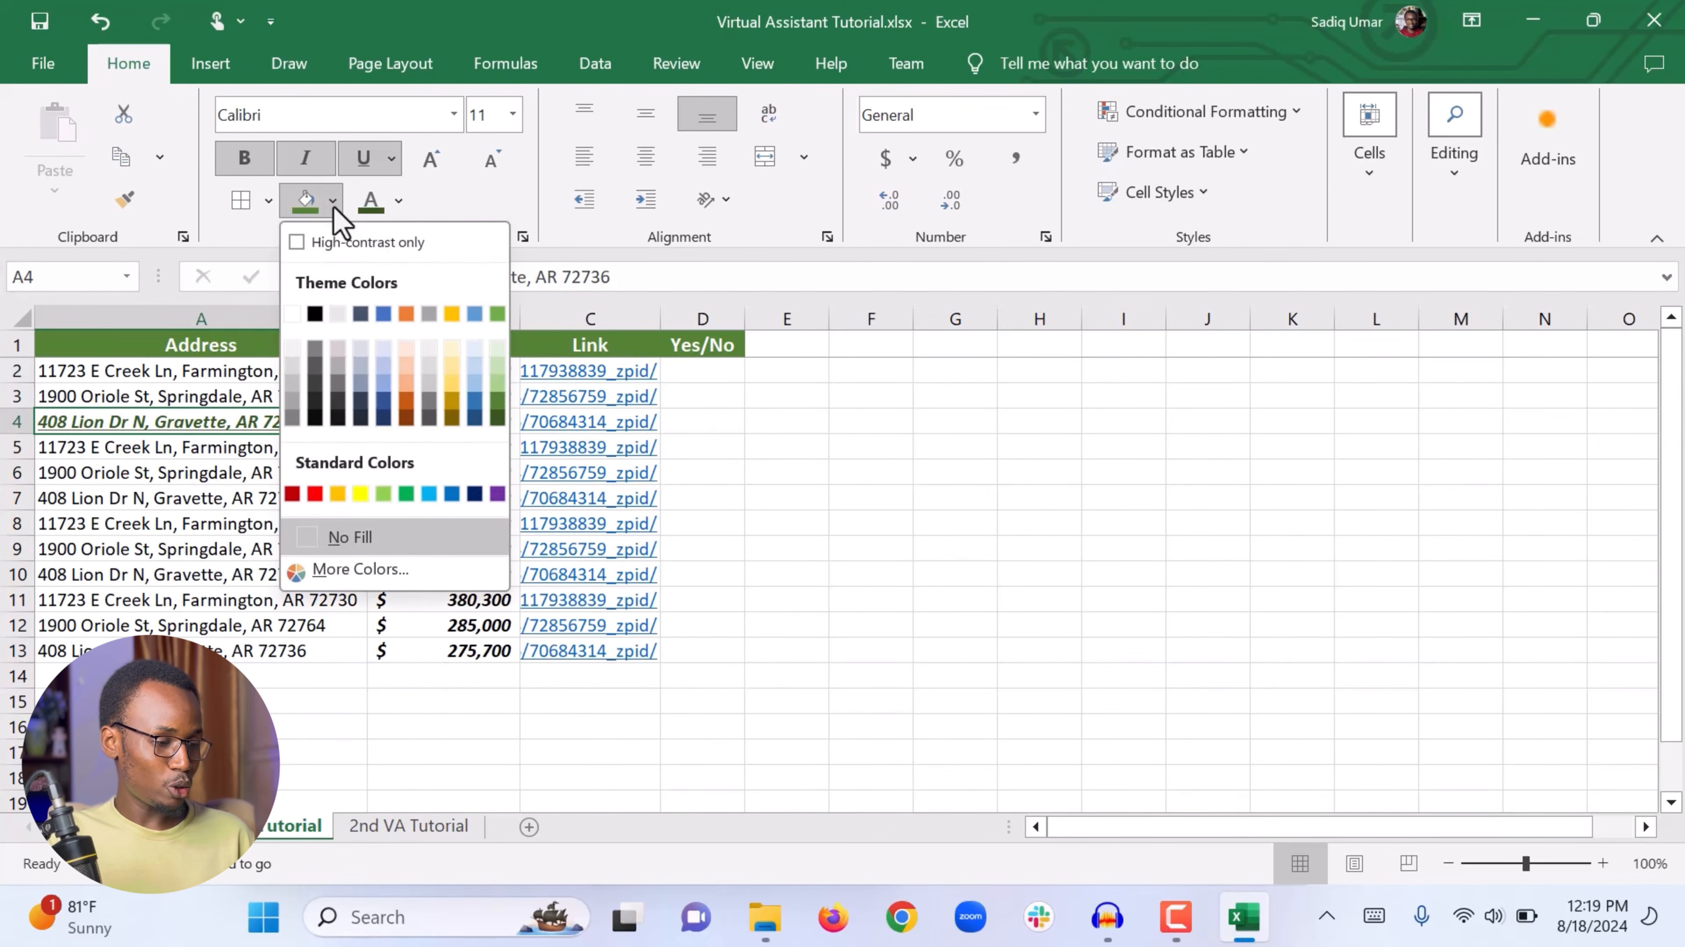
pyautogui.click(403, 398)
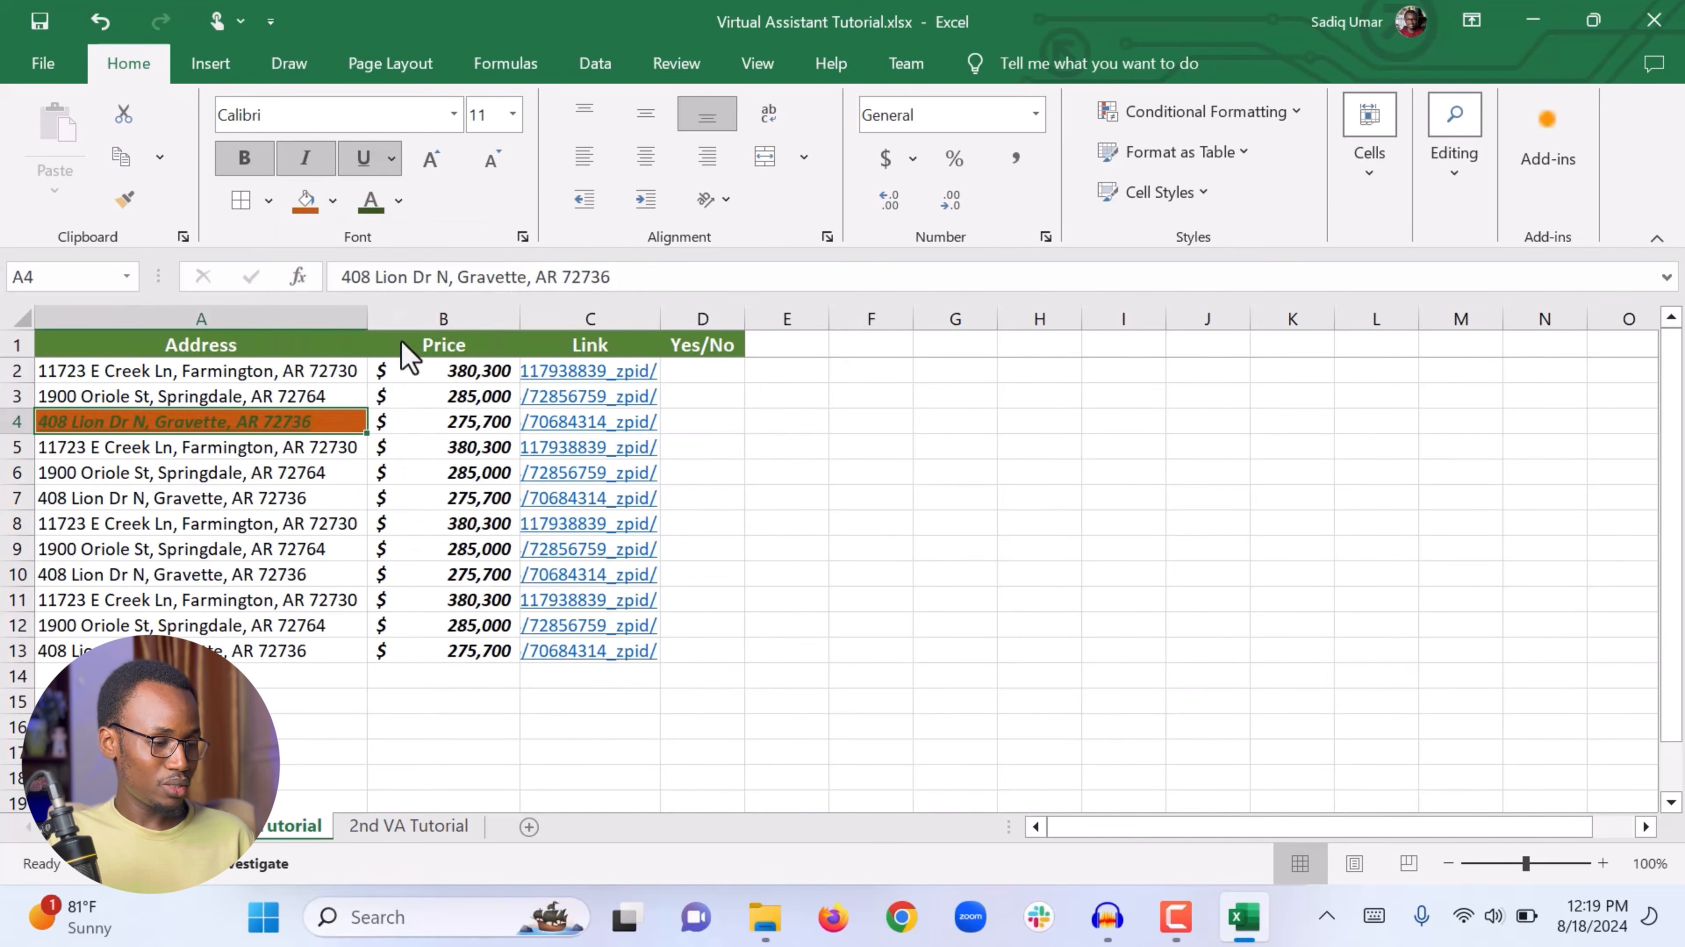
pyautogui.click(399, 198)
pyautogui.click(358, 353)
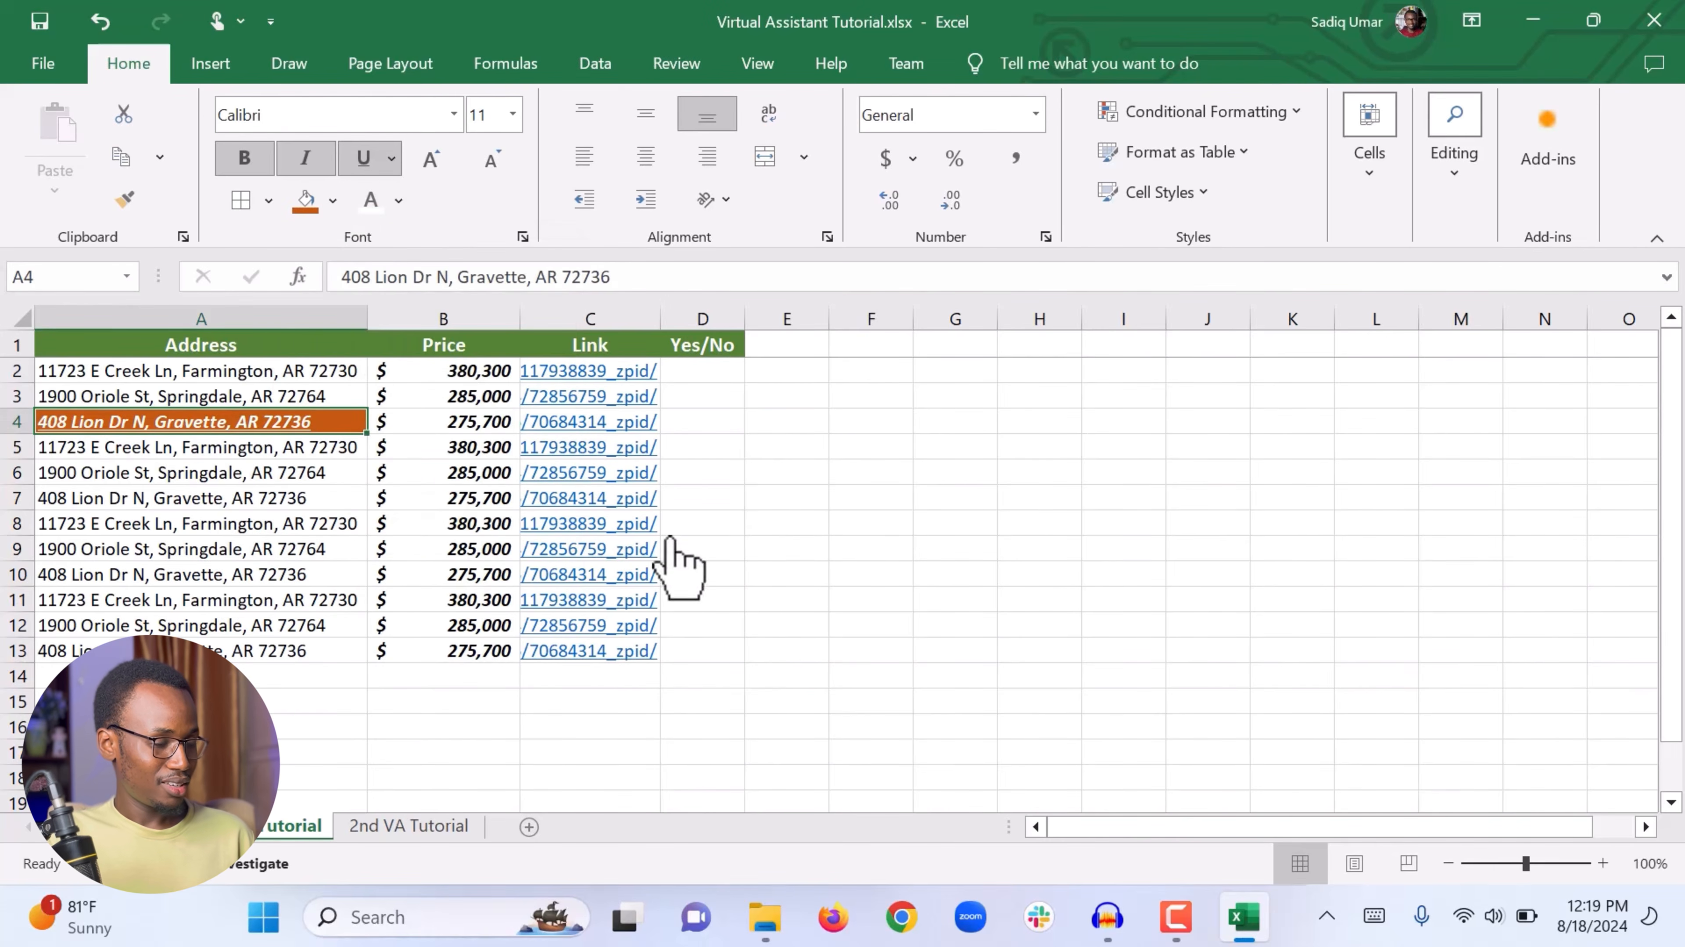
pyautogui.click(793, 604)
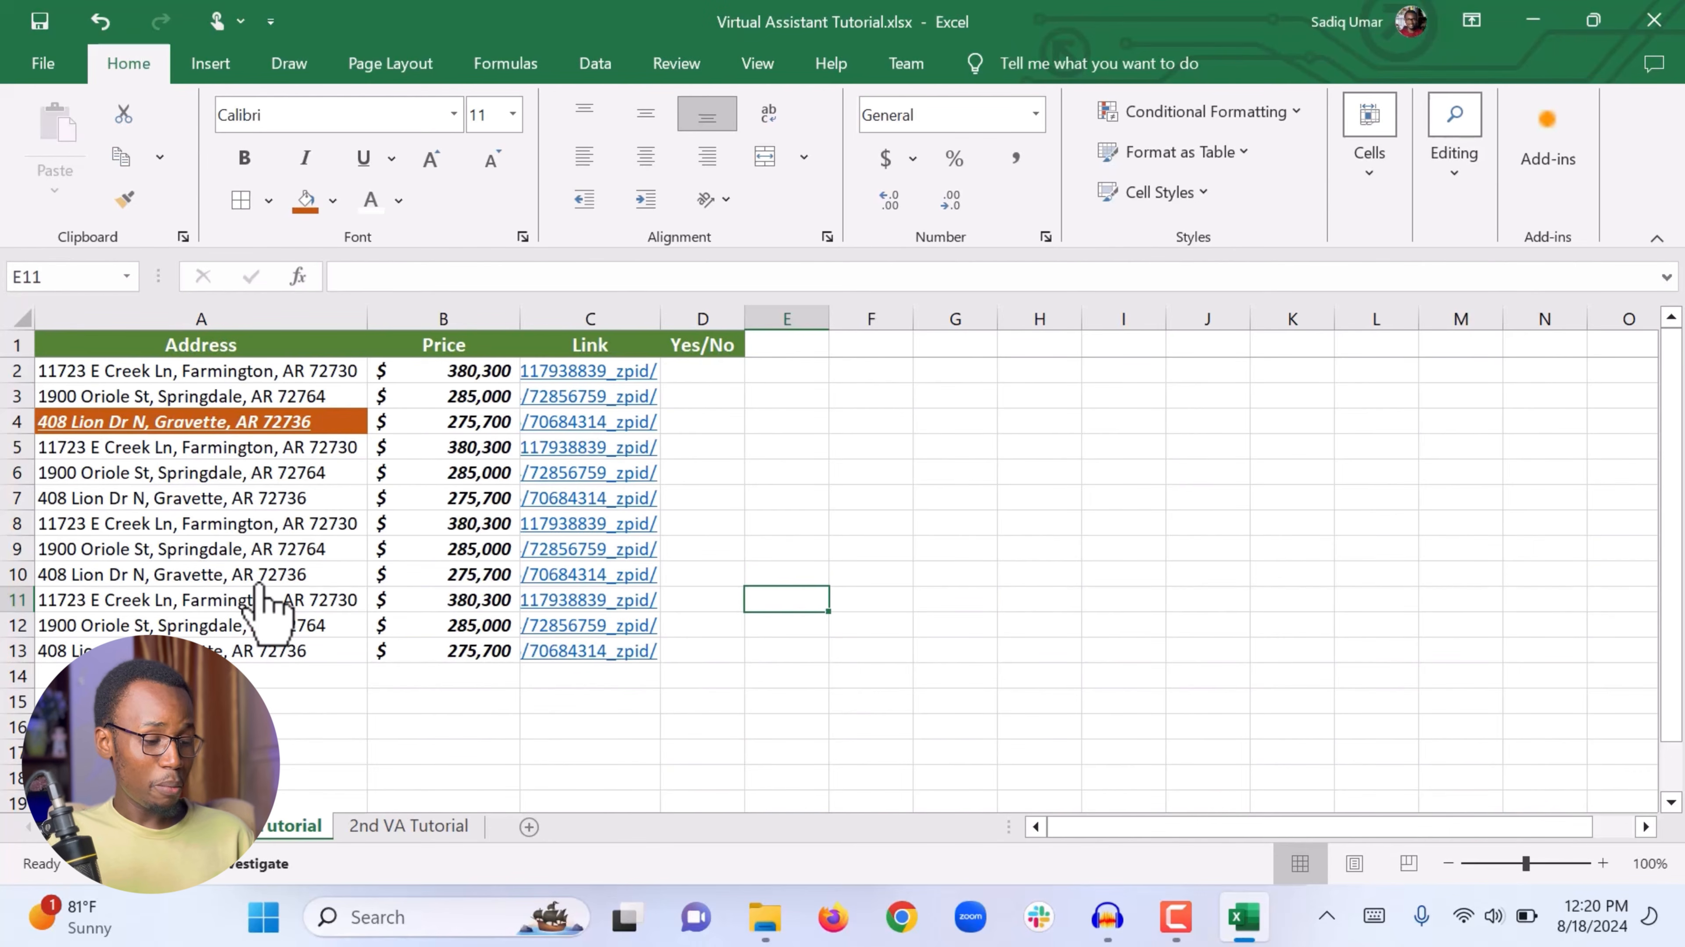
# Step: Save the workbook
pyautogui.click(526, 726)
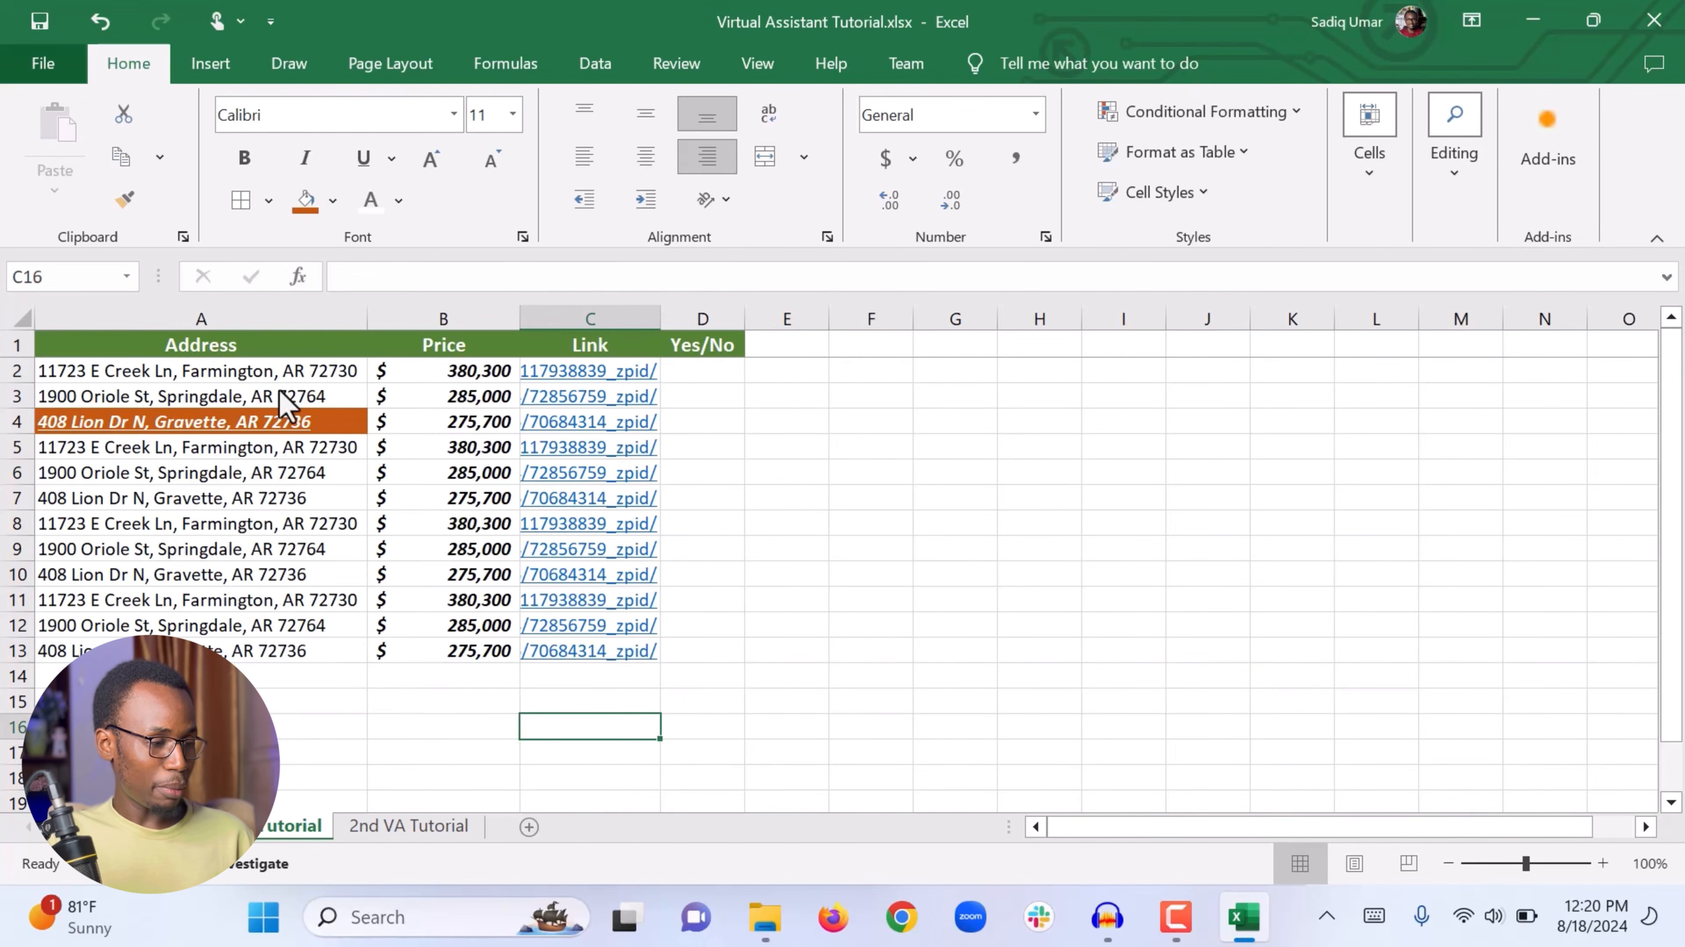
pyautogui.click(41, 63)
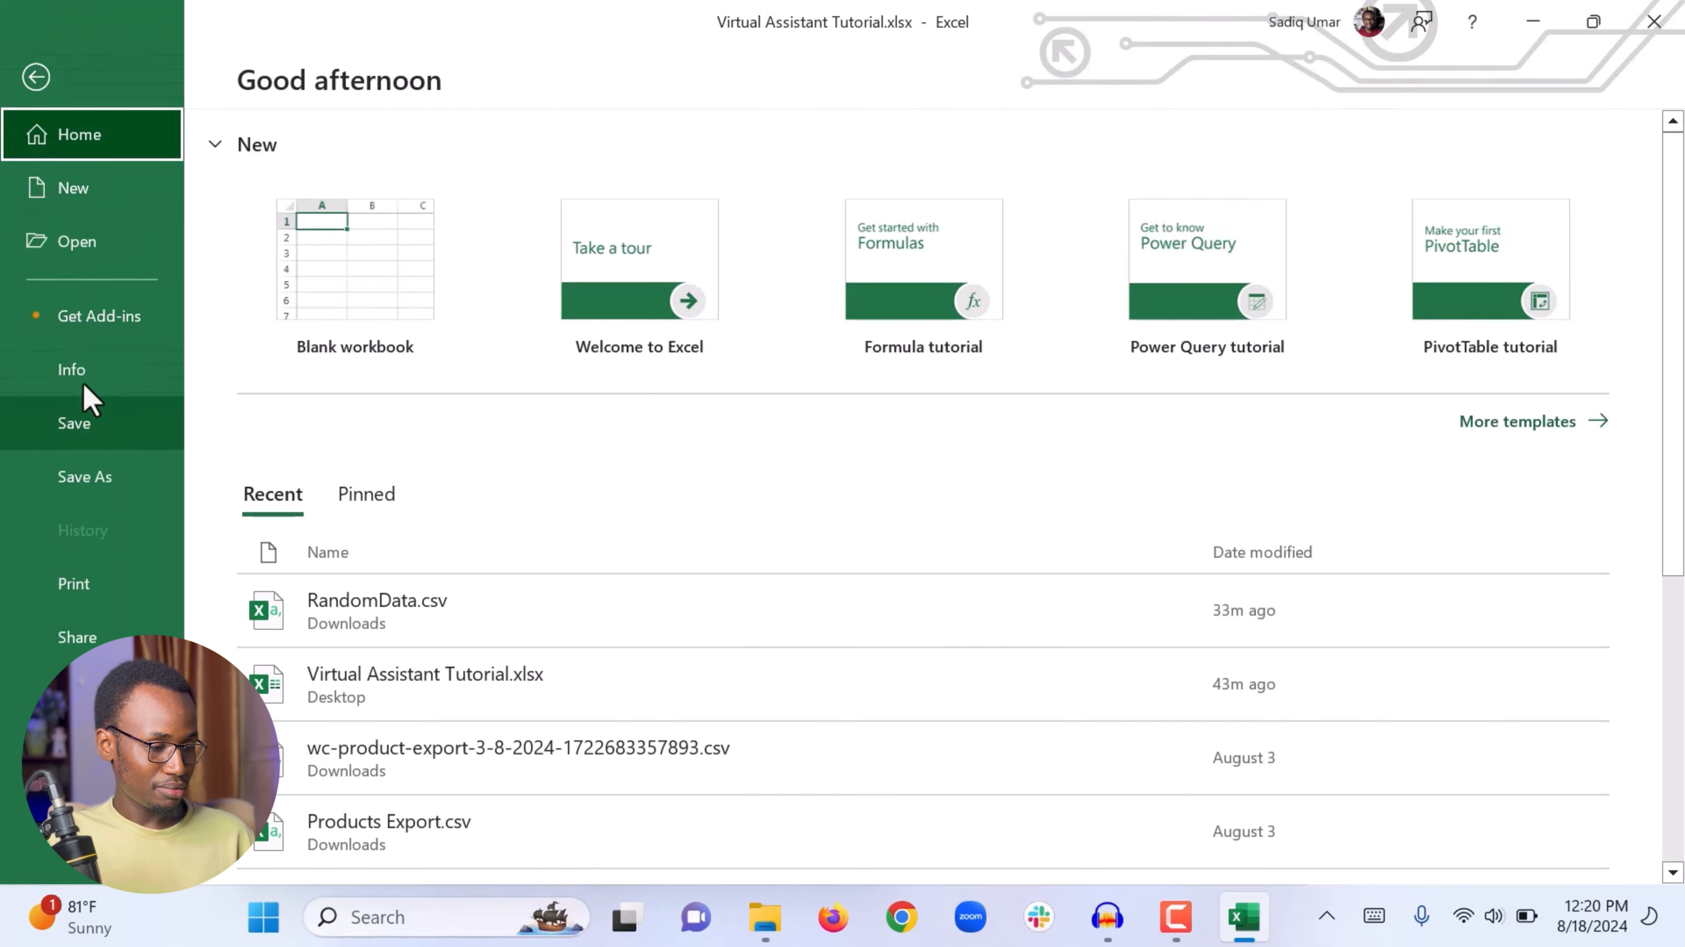
pyautogui.click(91, 425)
pyautogui.click(873, 574)
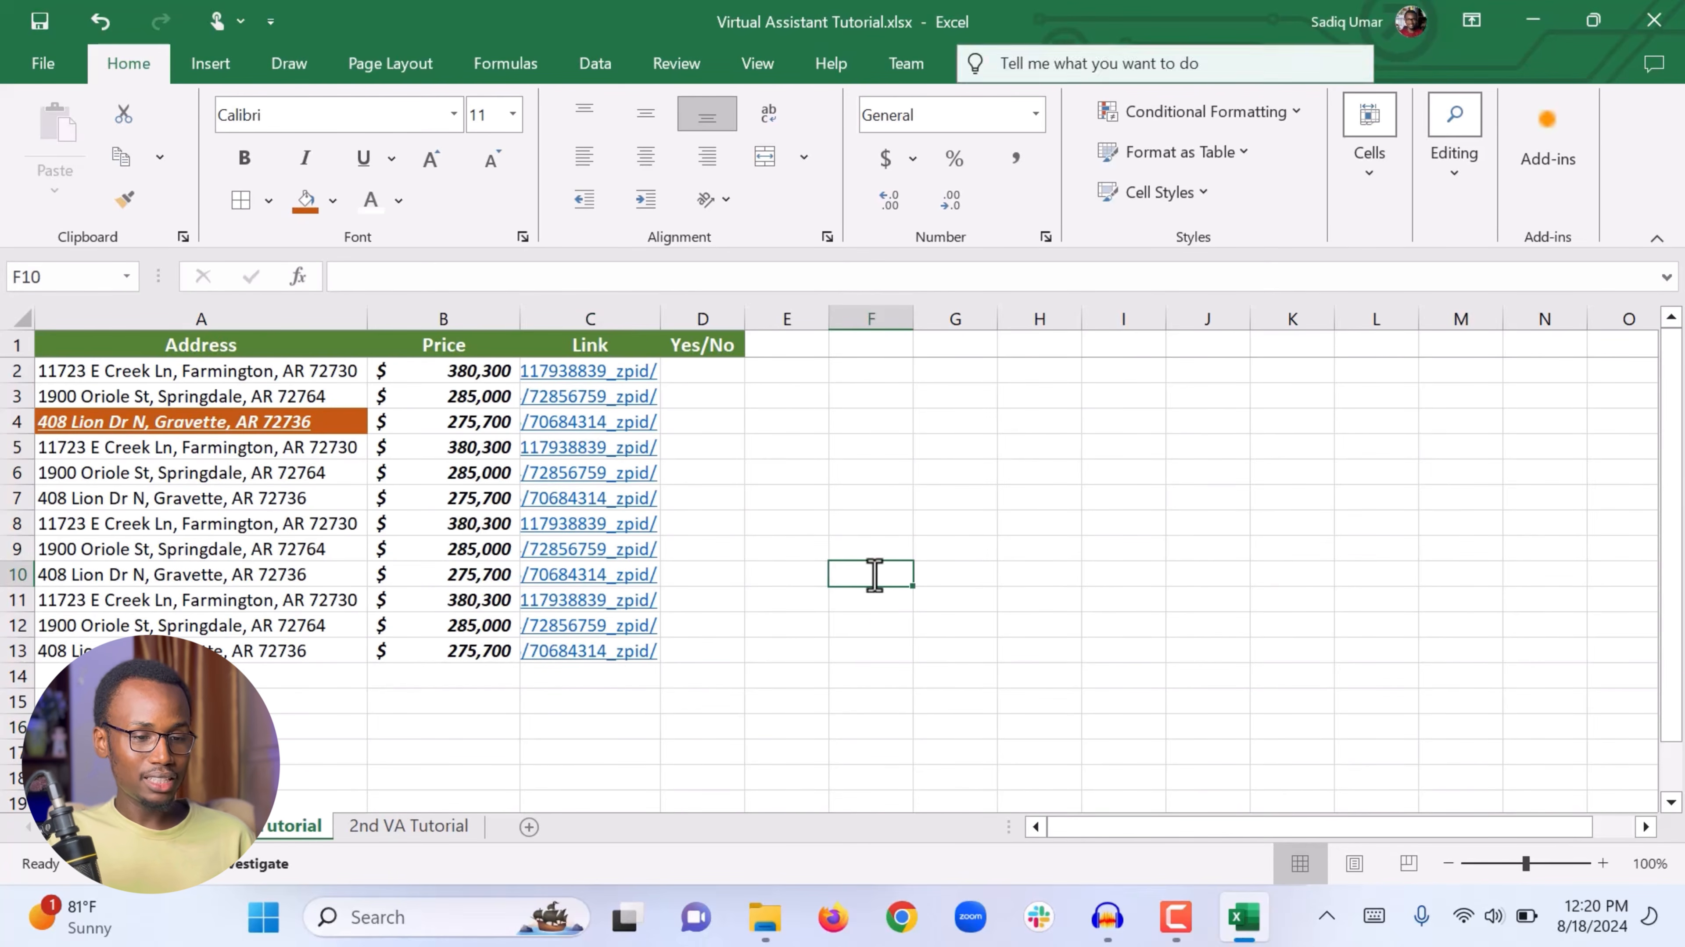
# Step: Close Excel and reopen Virtual Assistant Tutorial.xlsx from the desktop
pyautogui.click(1652, 27)
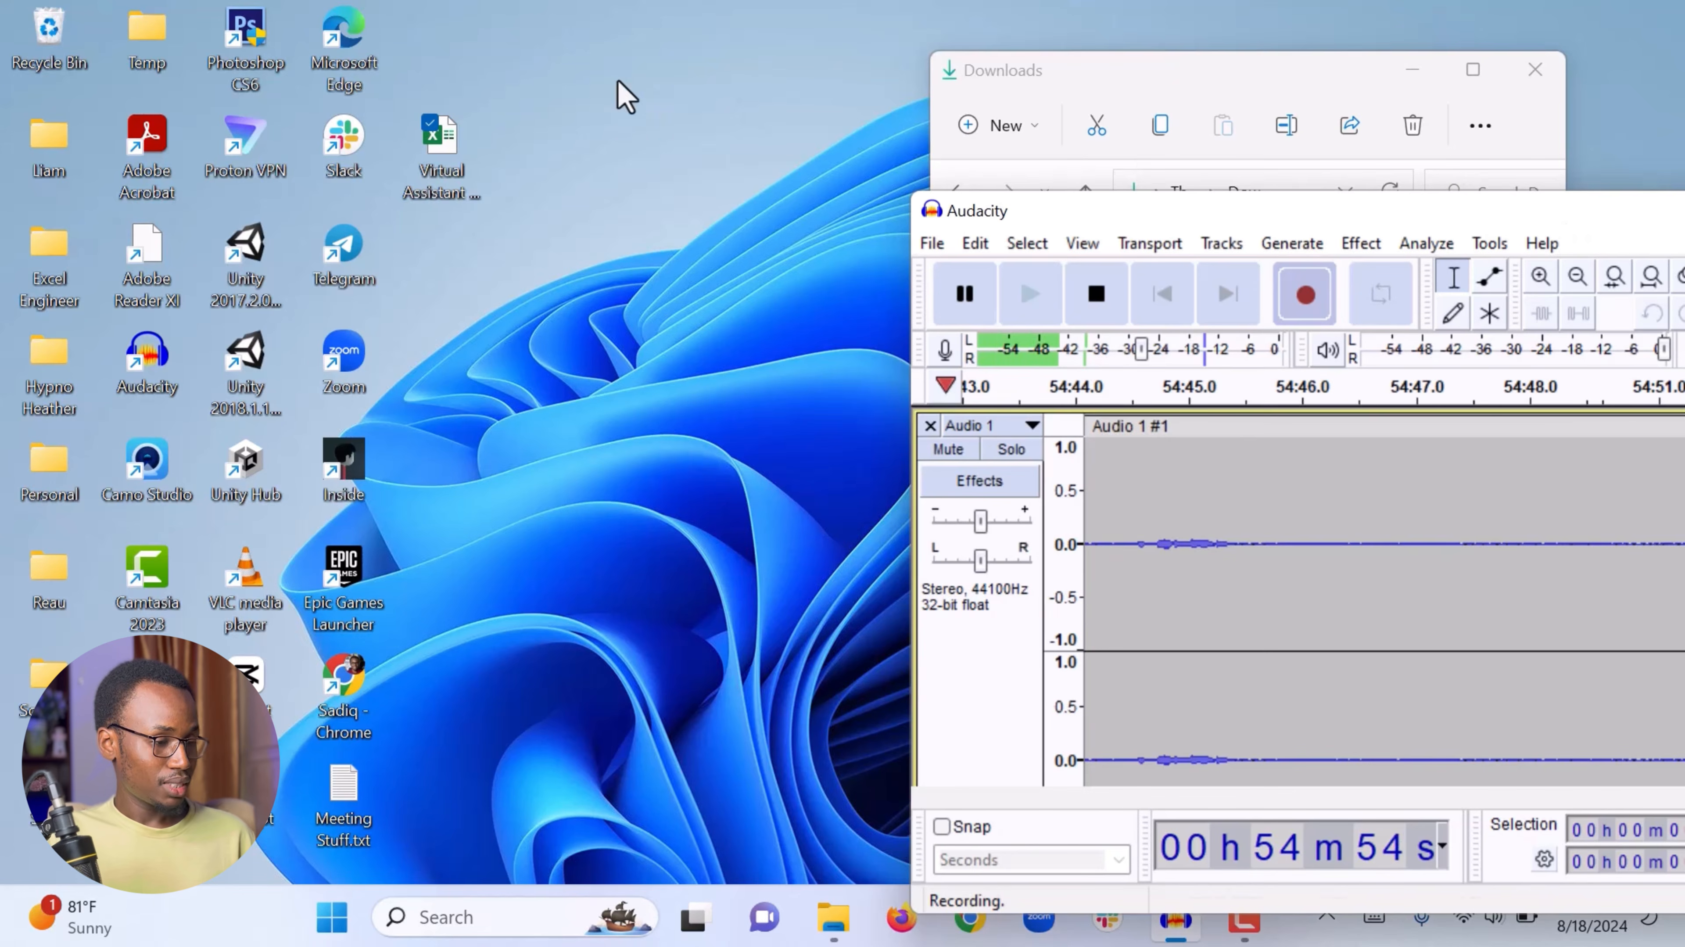
pyautogui.doubleClick(450, 150)
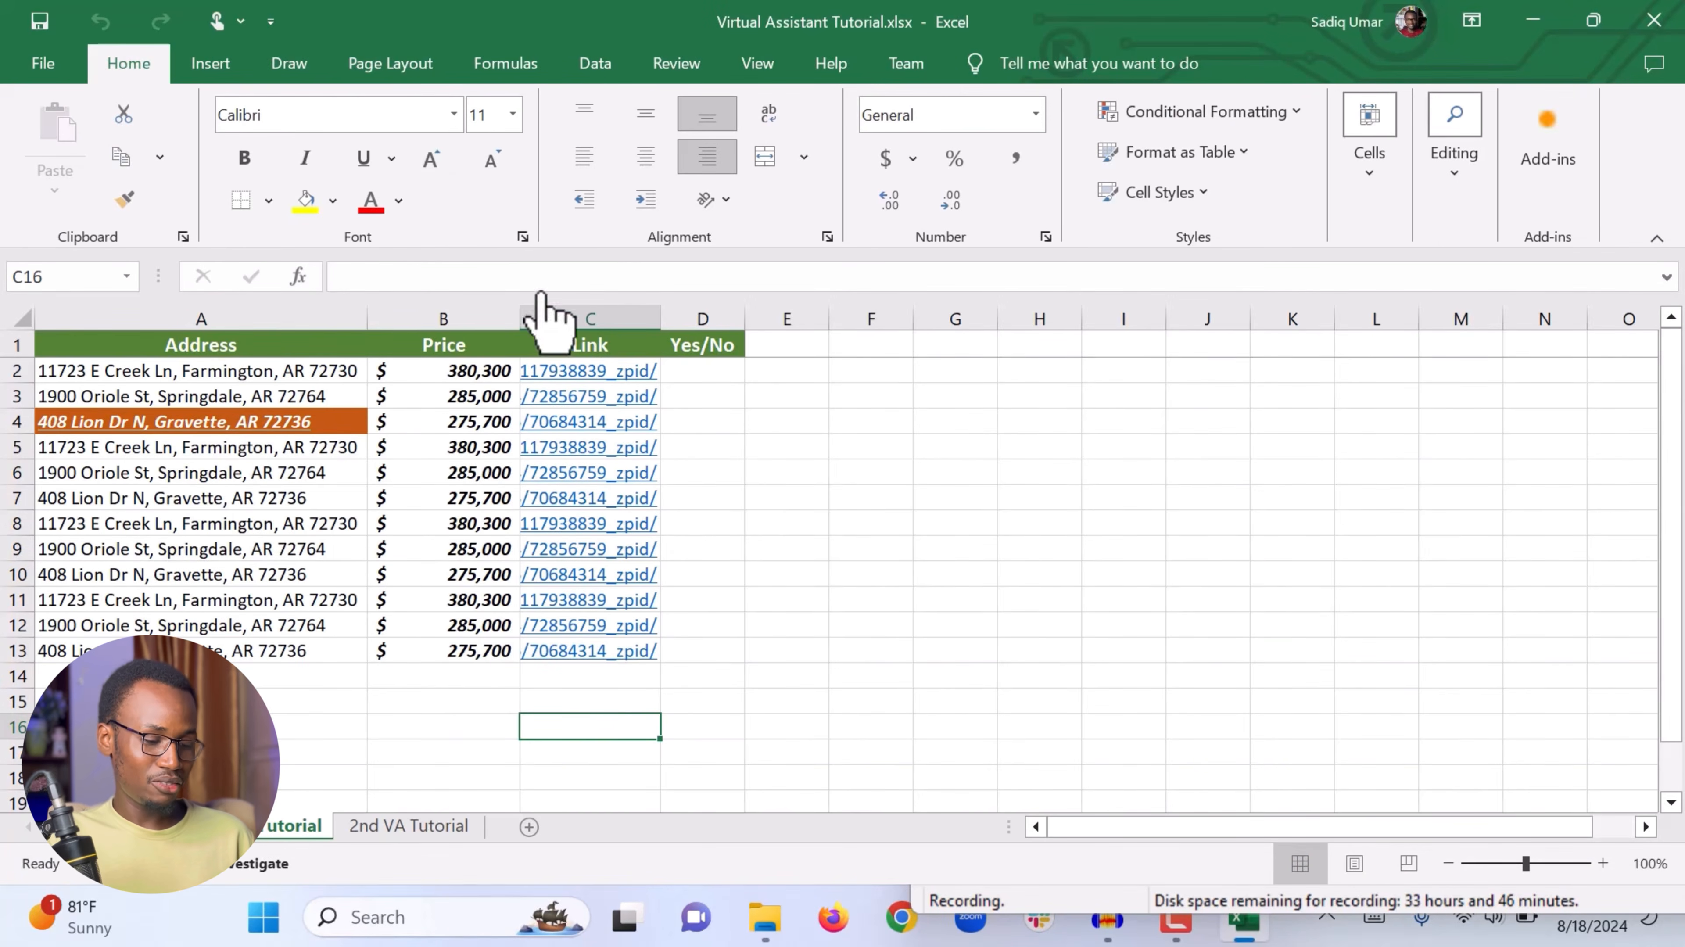
pyautogui.click(809, 729)
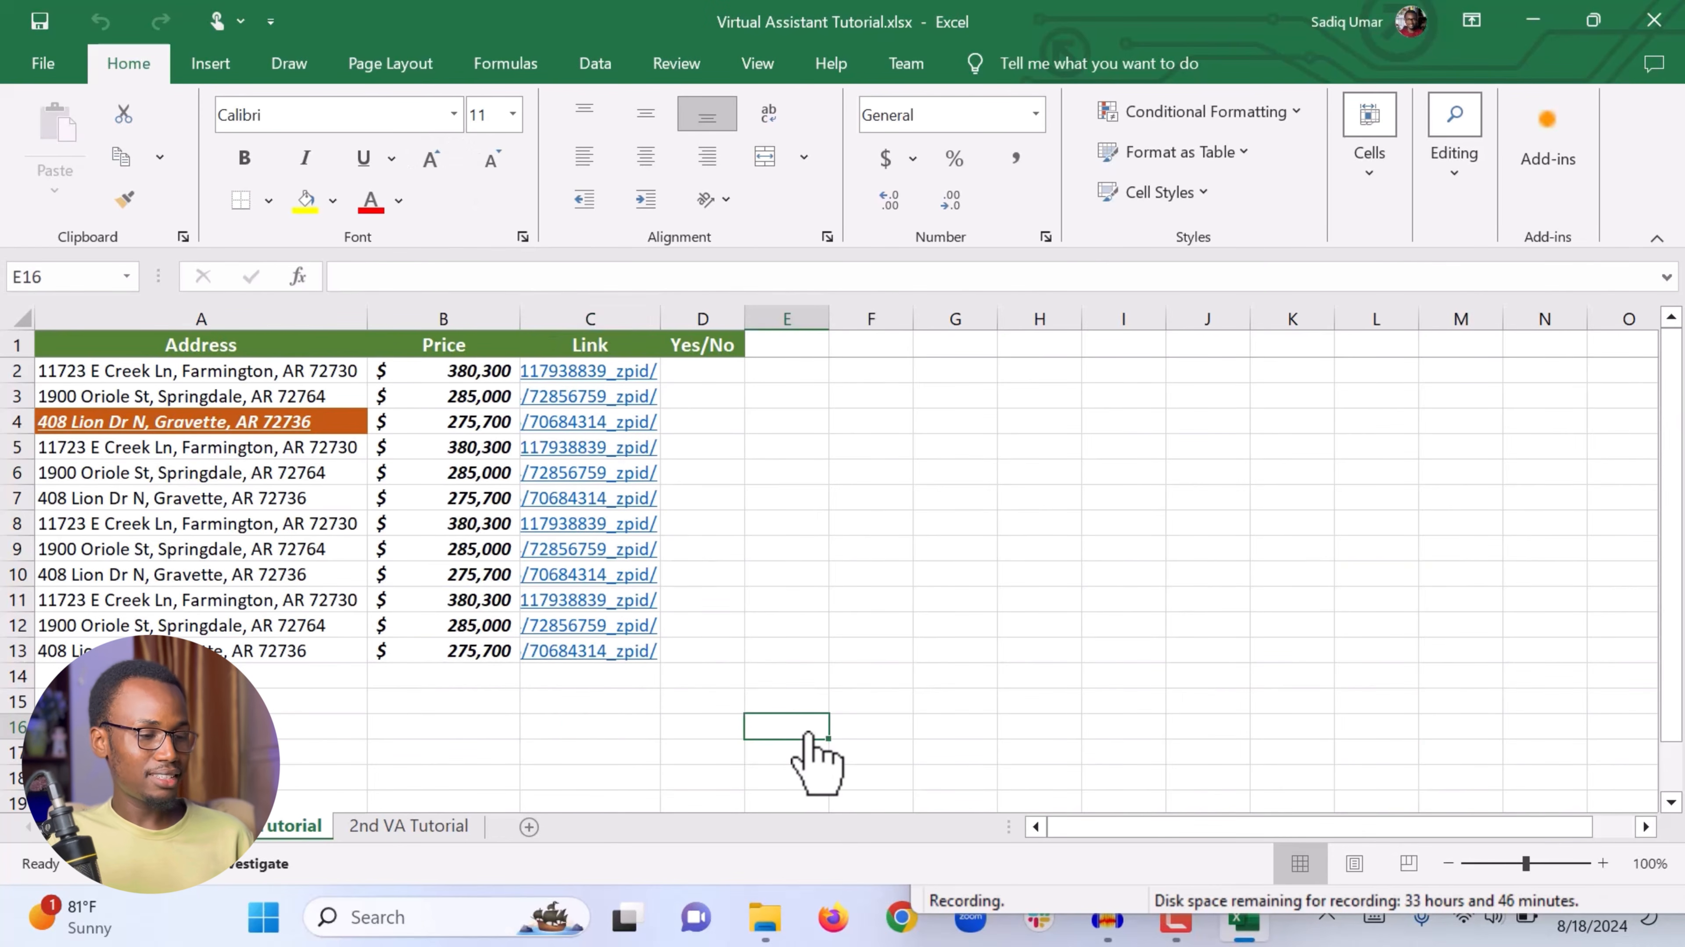